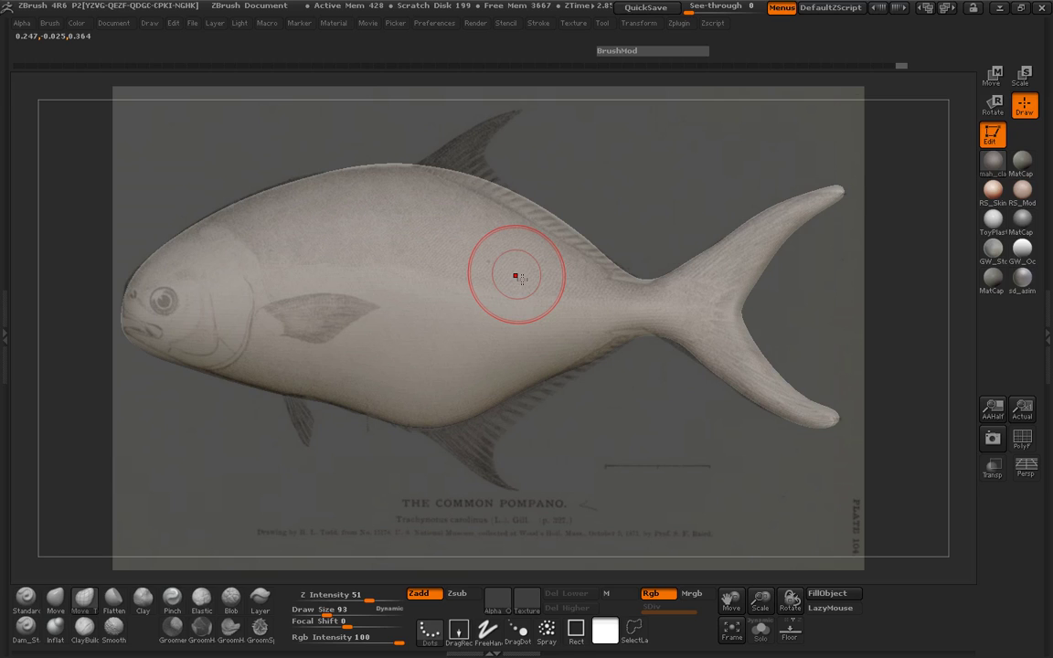
Reshape the rear back contour to match the reference with the Move Topological brush at draw size 156, and lightly smooth it
key("space")
mouse_move(594, 329)
left_mouse_down()
mouse_move(605, 329)
mouse_move(599, 348)
left_mouse_up()
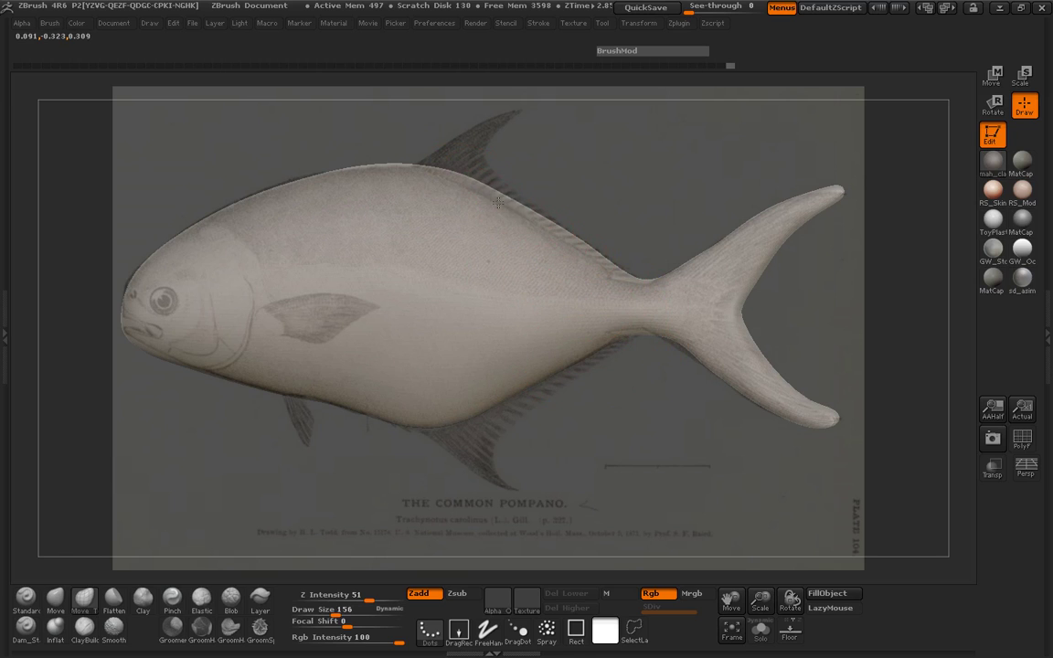
left_click_drag(538, 227, 536, 232)
mouse_move(569, 247)
left_mouse_down()
mouse_move(563, 255)
mouse_move(435, 177)
left_mouse_up()
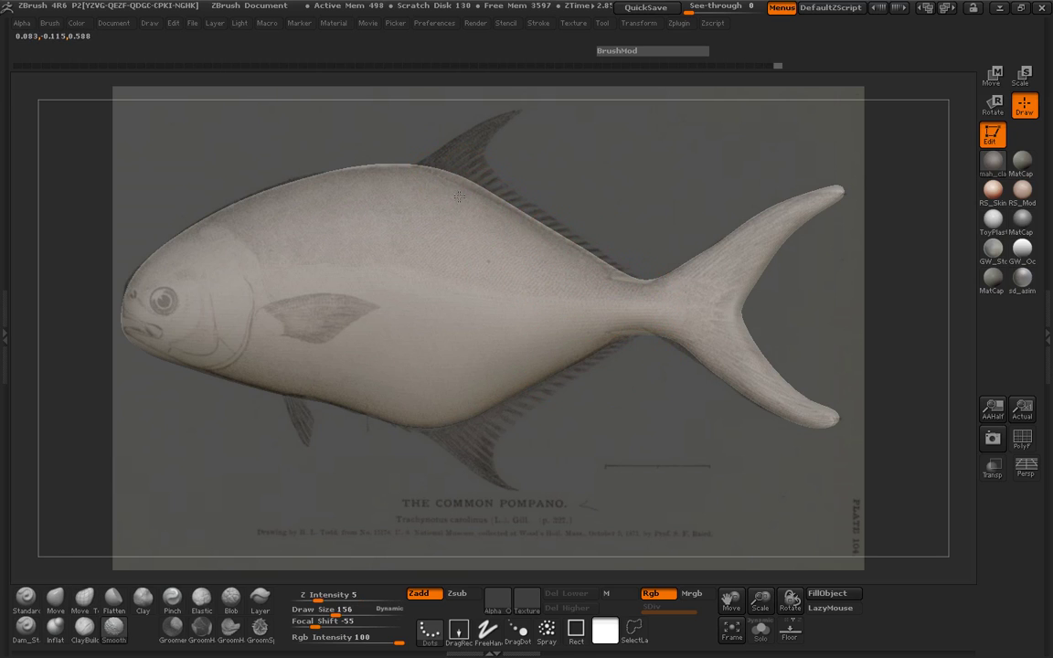
left_click_drag(509, 217, 512, 202, "shift")
mouse_move(585, 175)
left_mouse_down()
mouse_move(597, 156)
mouse_move(591, 197)
left_mouse_up()
key("ctrl+z")
Mask a strip along the ridge of the back for the dorsal fin at draw size 25, and invert the mask
key("space")
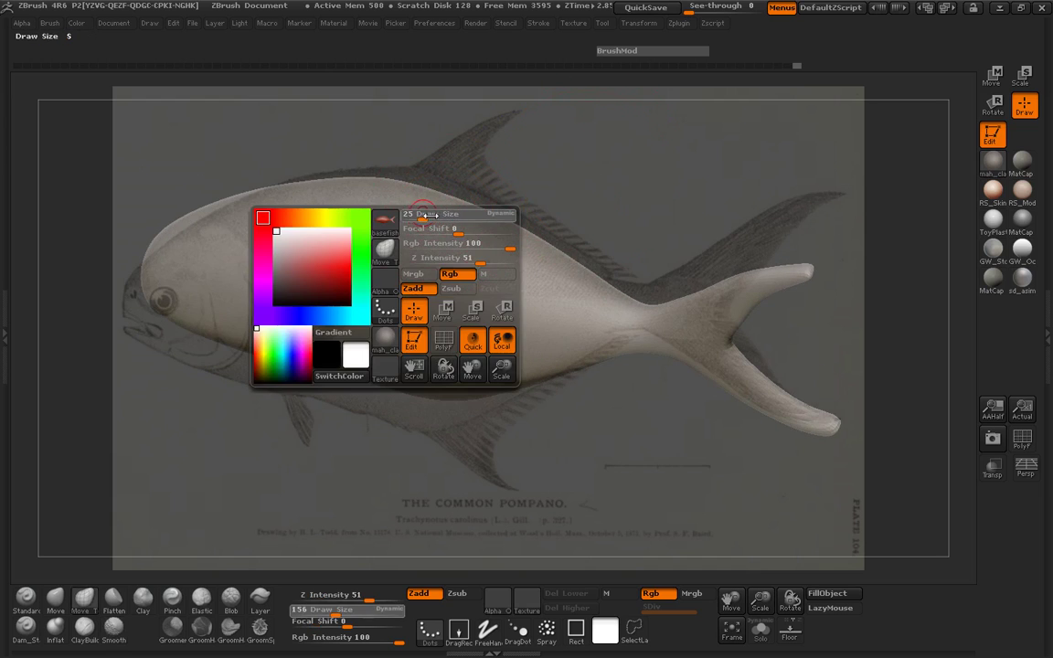
left_click_drag(424, 168, 437, 212)
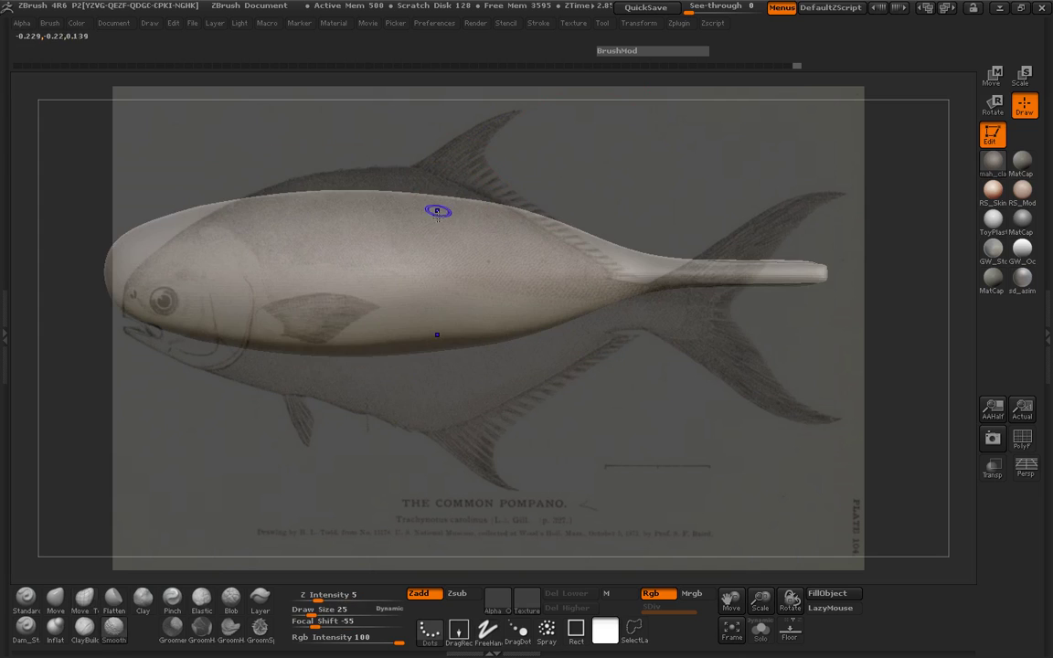
key("ctrl")
left_click_drag(398, 272, 591, 276, "ctrl")
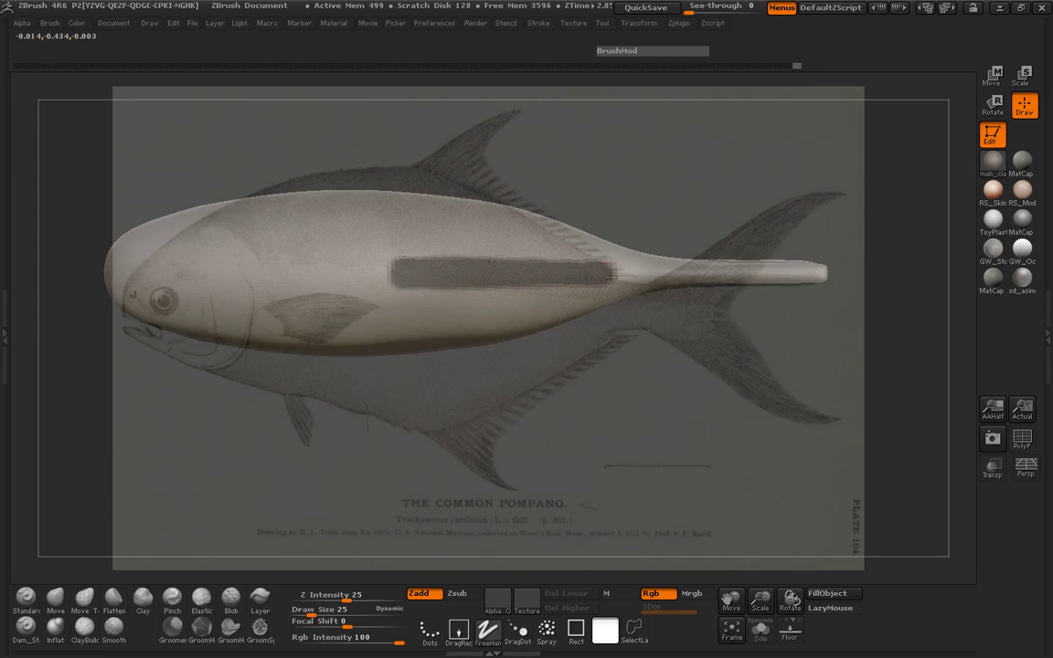
mouse_move(631, 393)
left_mouse_down()
mouse_move(623, 170)
mouse_move(637, 170)
left_mouse_up()
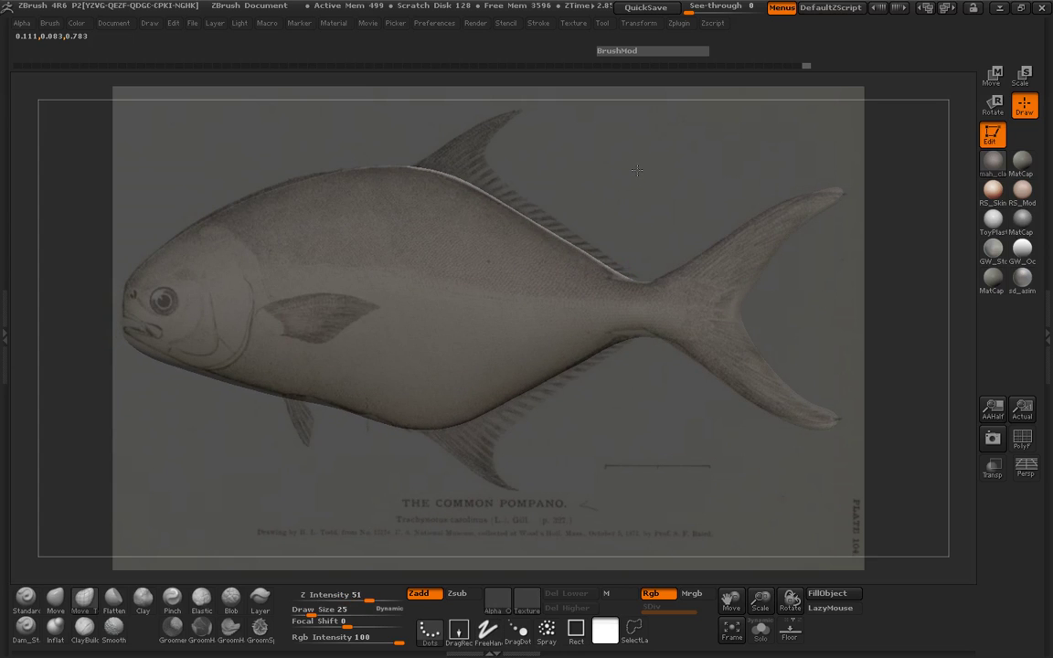
Pull the dorsal fin out of the unmasked strip to match the reference, using draw size 210 and then 120 for the tip
key("space")
mouse_move(468, 163)
left_mouse_down()
mouse_move(500, 164)
mouse_move(445, 159)
mouse_move(490, 121)
left_mouse_up()
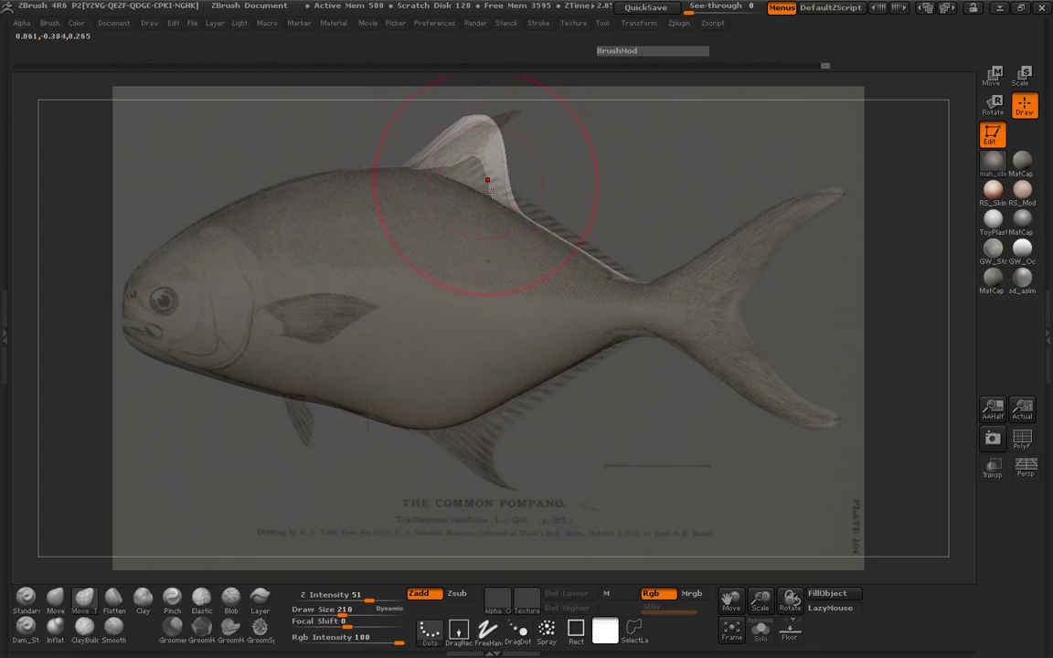
mouse_move(516, 207)
left_mouse_down()
mouse_move(525, 197)
mouse_move(547, 220)
left_mouse_up()
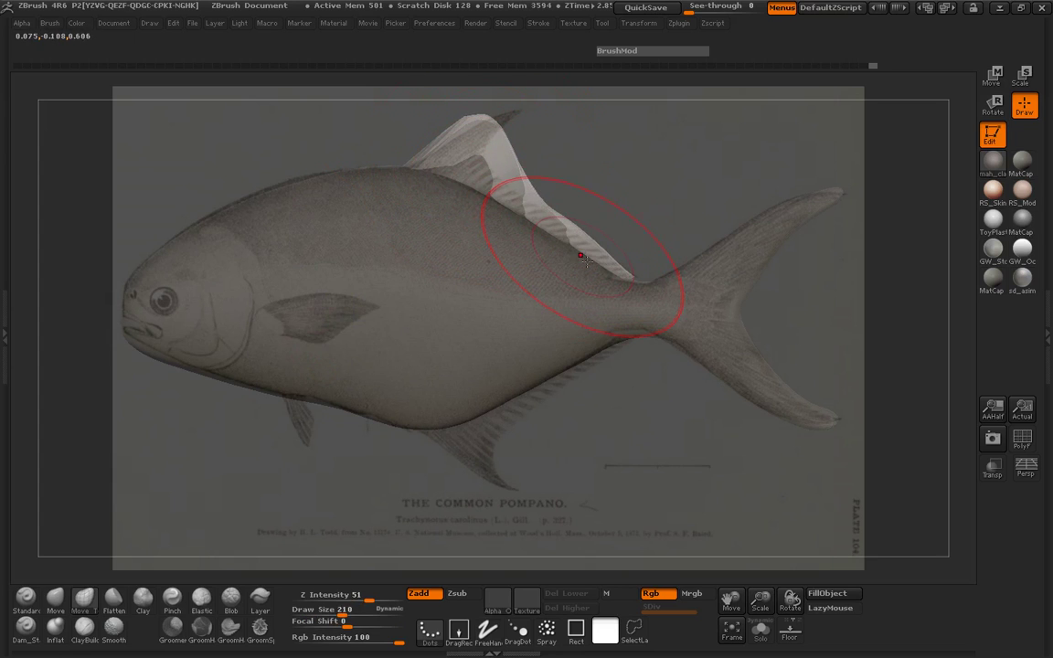
key("space")
left_click_drag(544, 161, 489, 177)
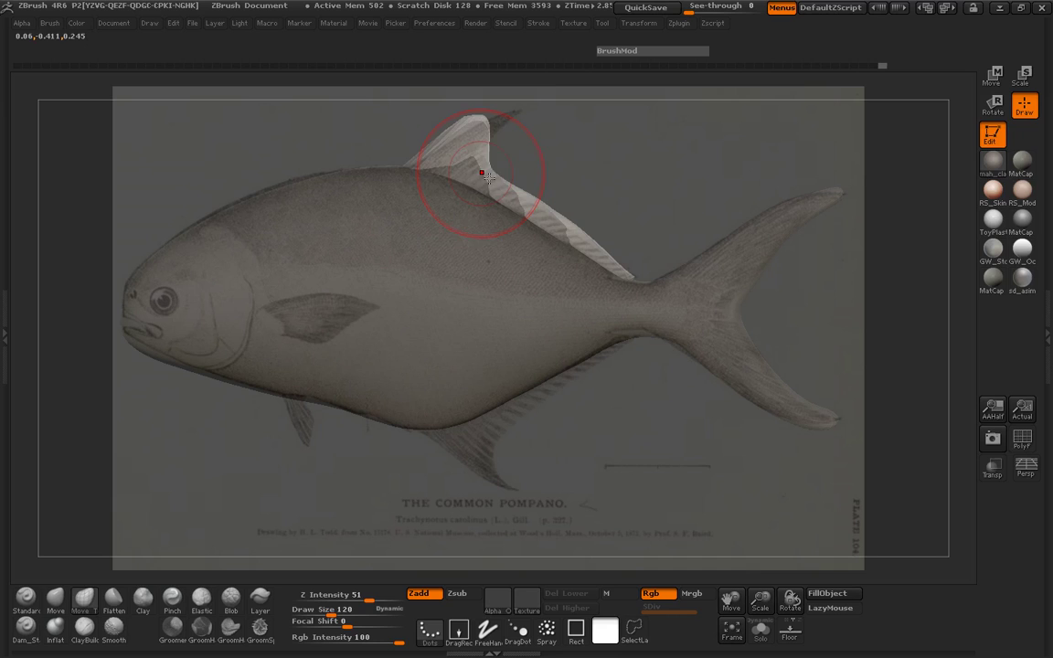
left_click_drag(480, 122, 492, 119)
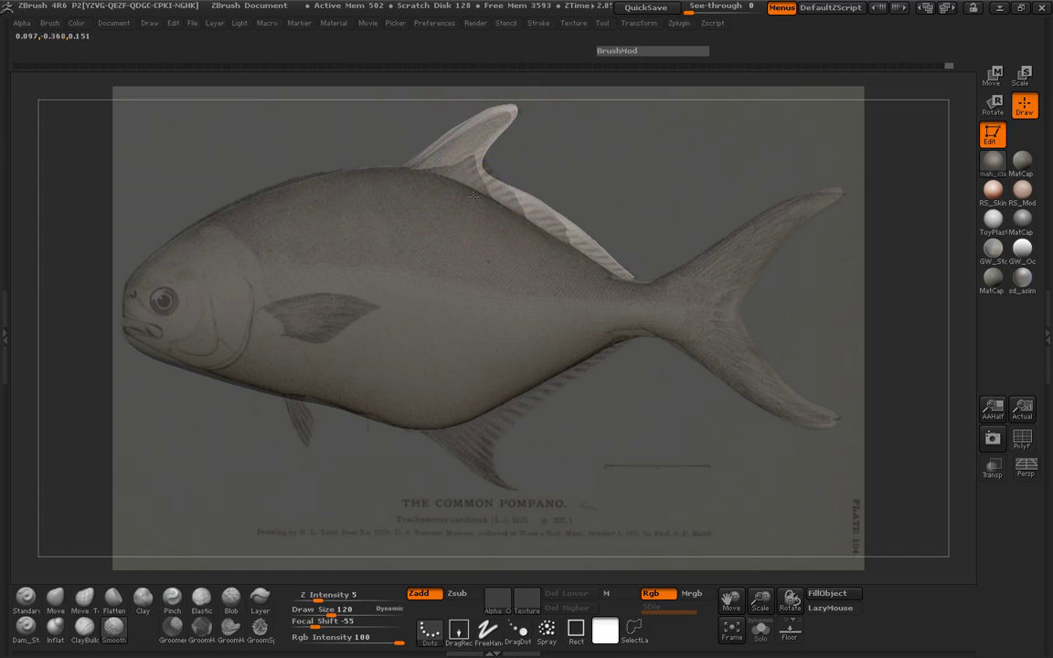
Clear the mask and smooth the dorsal fin where it meets the back
left_click_drag(482, 167, 498, 209, "shift")
left_click_drag(600, 169, 606, 156, "ctrl")
mouse_move(461, 200)
left_mouse_down("shift")
mouse_move(437, 192)
mouse_move(494, 222)
mouse_move(485, 222)
mouse_move(486, 172)
left_mouse_up("shift")
key("shift")
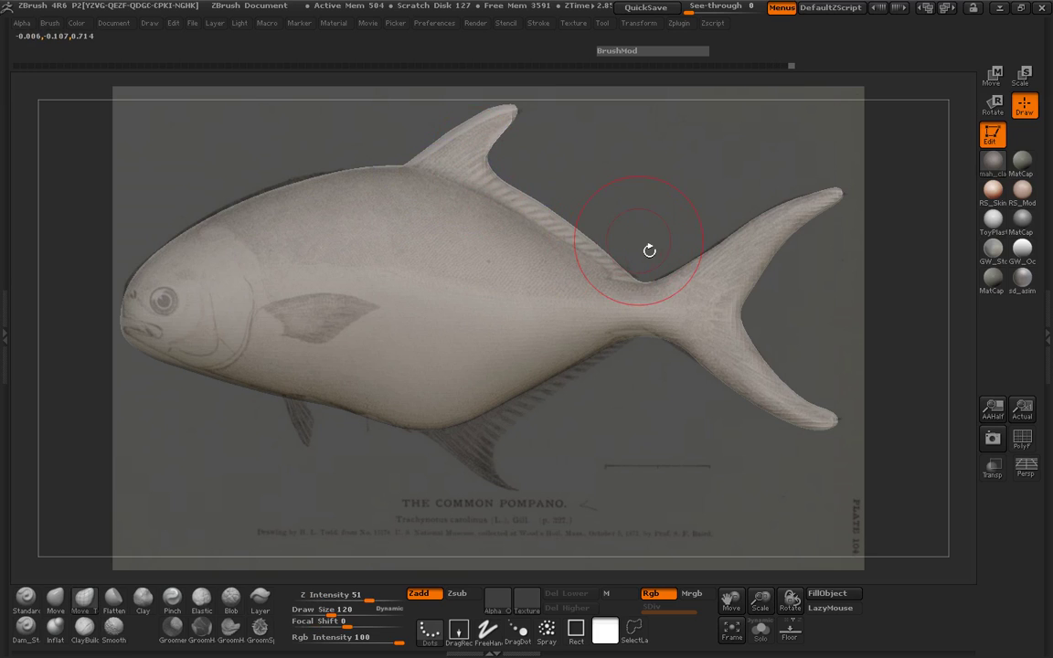
Mask a strip along the rear underside for the anal fin at draw size 30, and invert the mask
right_click(519, 376)
left_click_drag(519, 376, 502, 373)
mouse_move(604, 414)
left_mouse_down()
mouse_move(591, 413)
mouse_move(592, 372)
left_mouse_up()
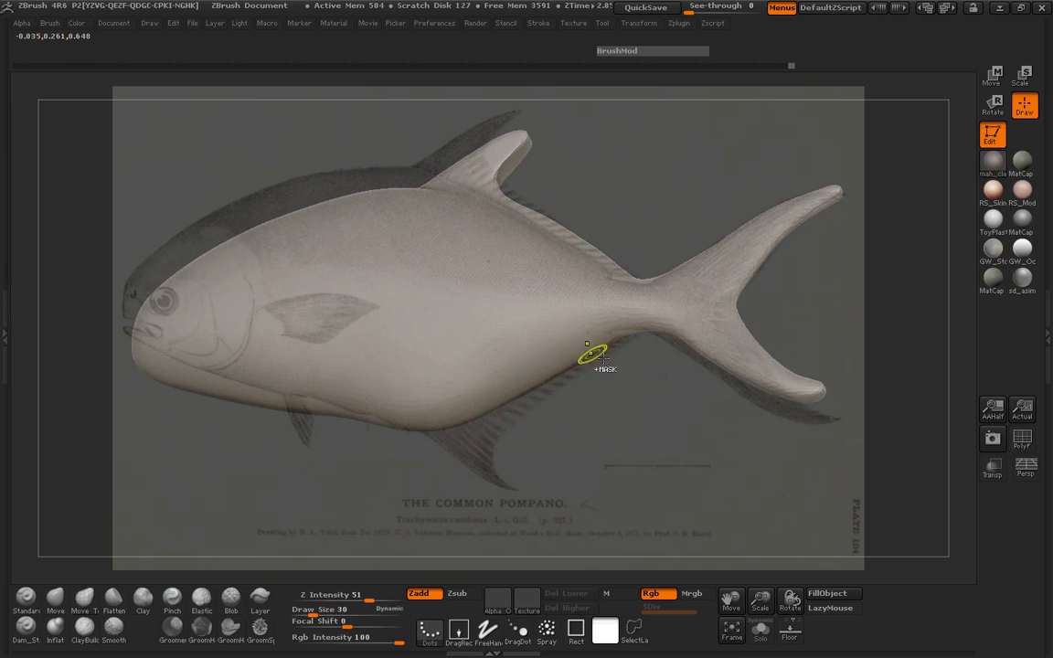
mouse_move(628, 416)
left_mouse_down()
mouse_move(591, 347)
mouse_move(544, 342)
mouse_move(439, 406)
left_mouse_up()
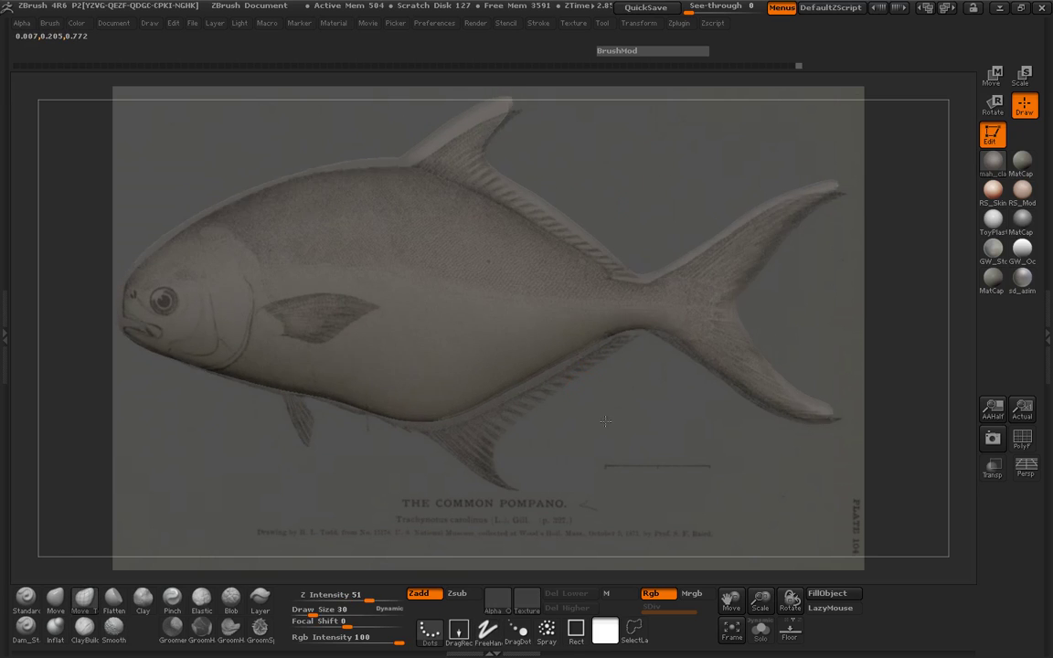
left_click_drag(605, 422, 552, 426, "alt")
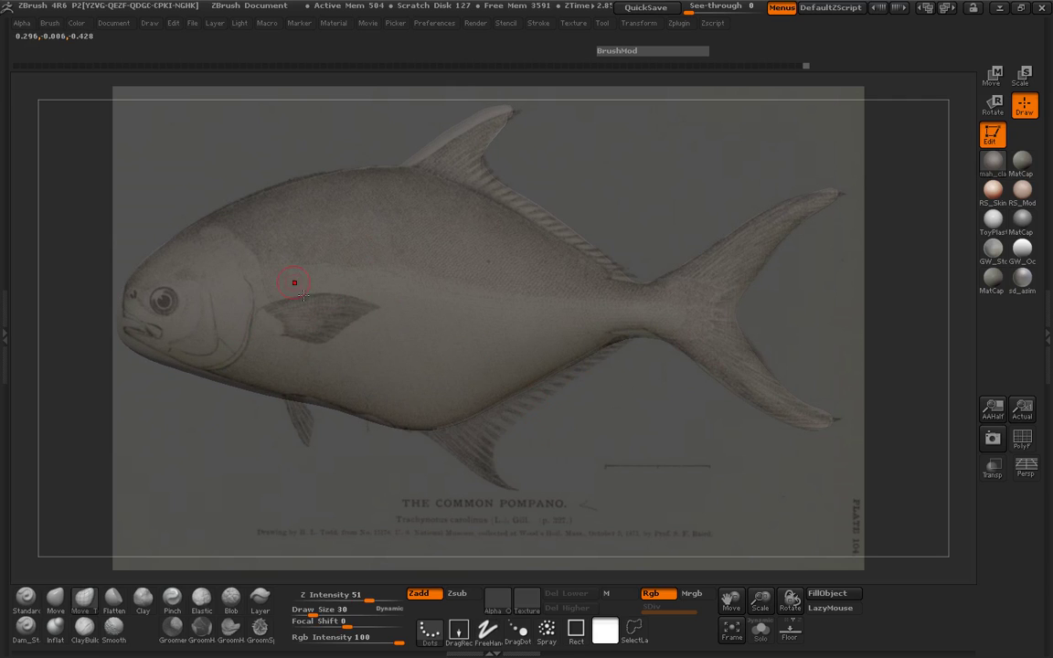
Pull the anal fin out of the unmasked strip to match the reference, using draw size 217 and then 88
key("space")
mouse_move(470, 390)
left_mouse_down()
mouse_move(503, 388)
mouse_move(481, 469)
mouse_move(500, 490)
left_mouse_up()
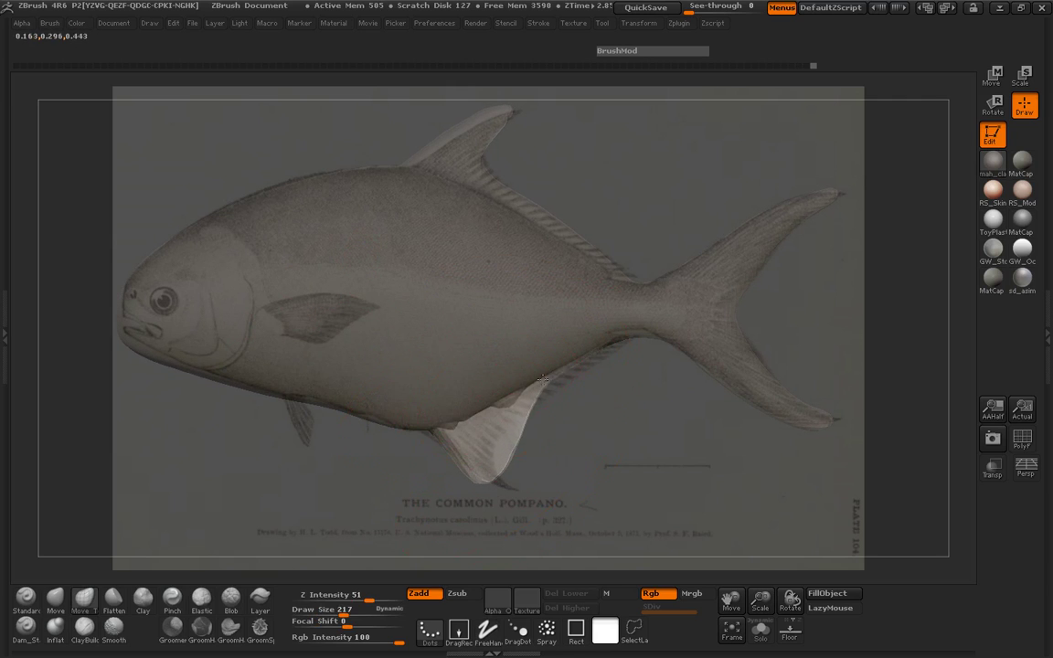
left_click_drag(542, 380, 567, 373)
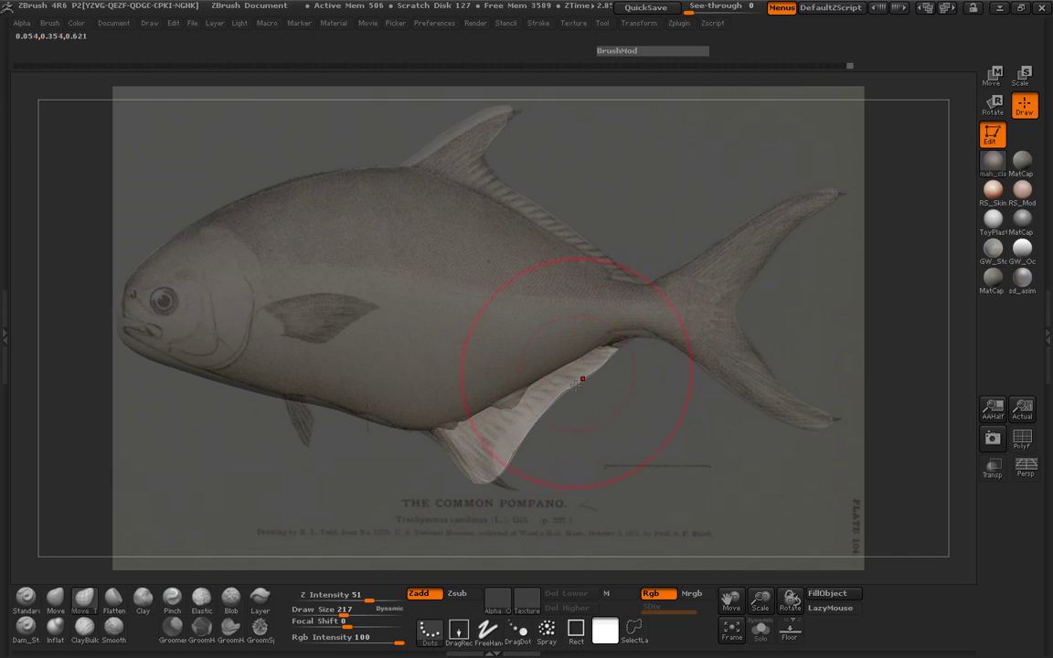
key("space")
left_click_drag(527, 441, 508, 438)
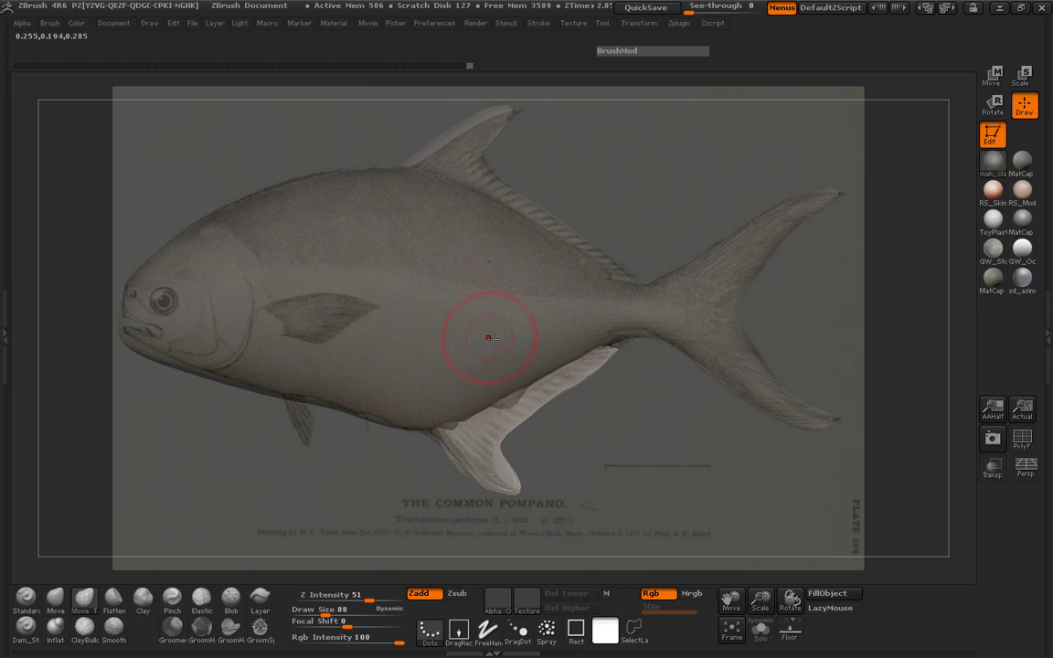
Clear the mask, smooth the base of the anal fin and refine its tip to follow the reference
left_click_drag(666, 408, 662, 428, "ctrl")
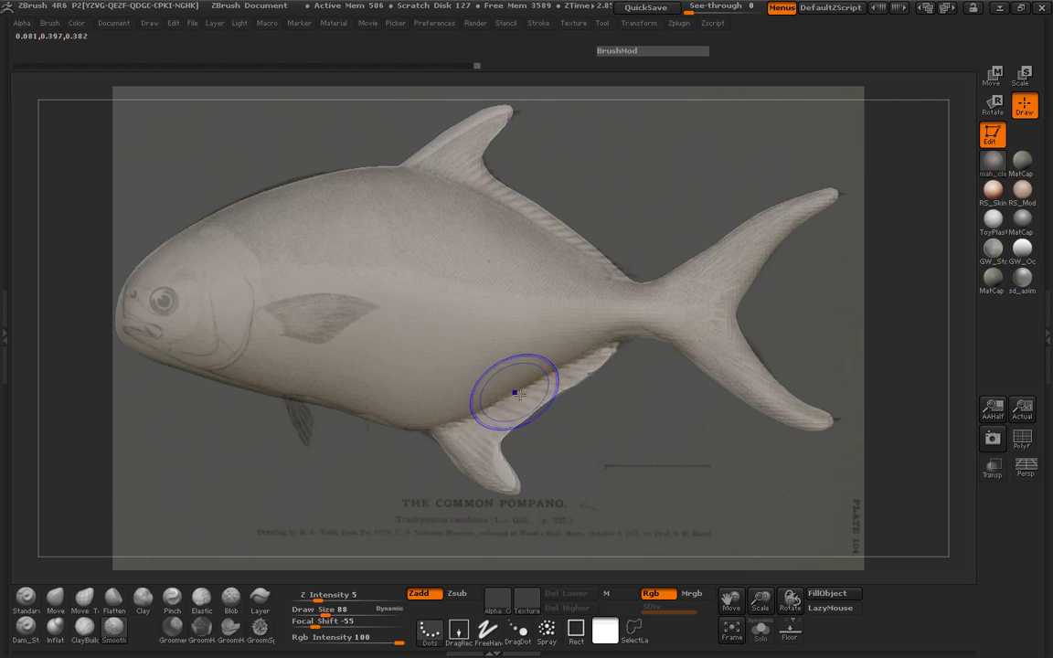
left_click_drag(514, 391, 475, 408, "shift")
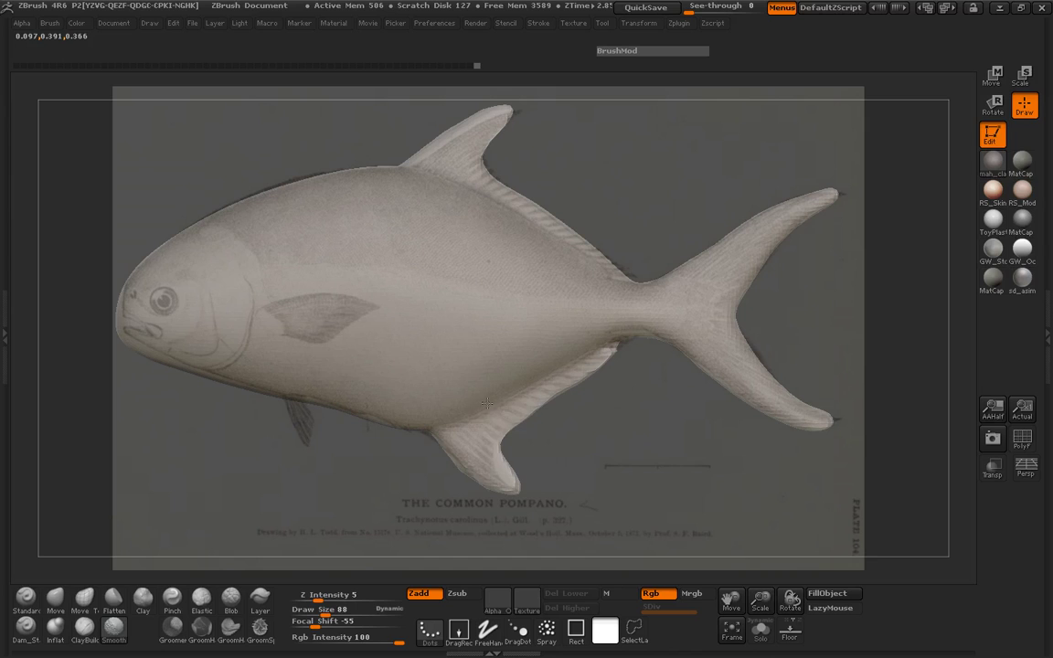
left_click_drag(497, 456, 498, 461)
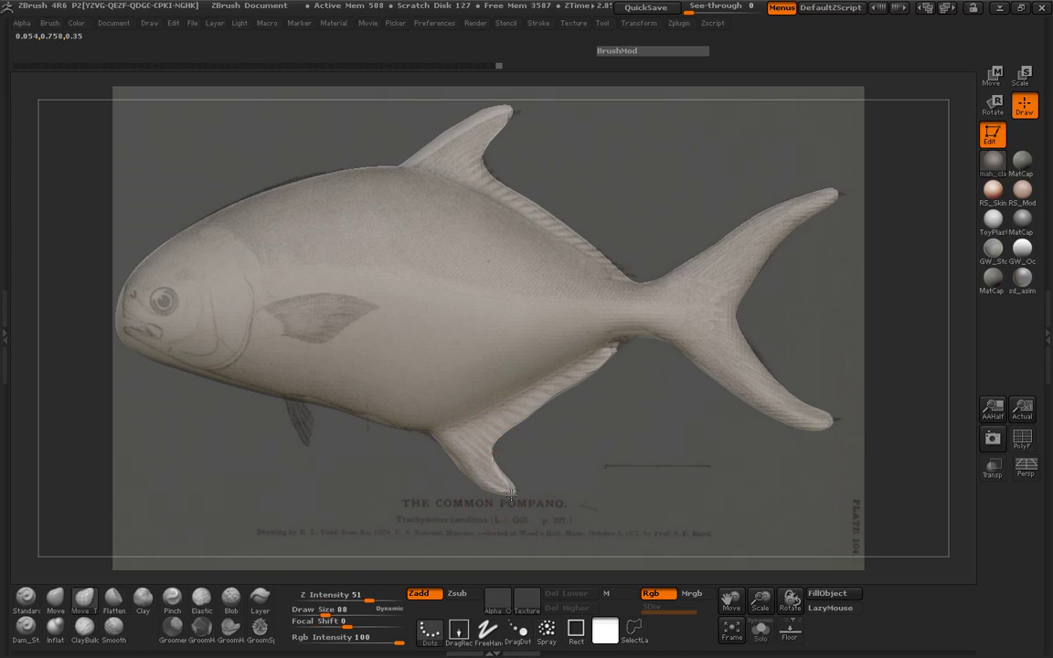
left_click_drag(489, 413, 565, 363, "shift")
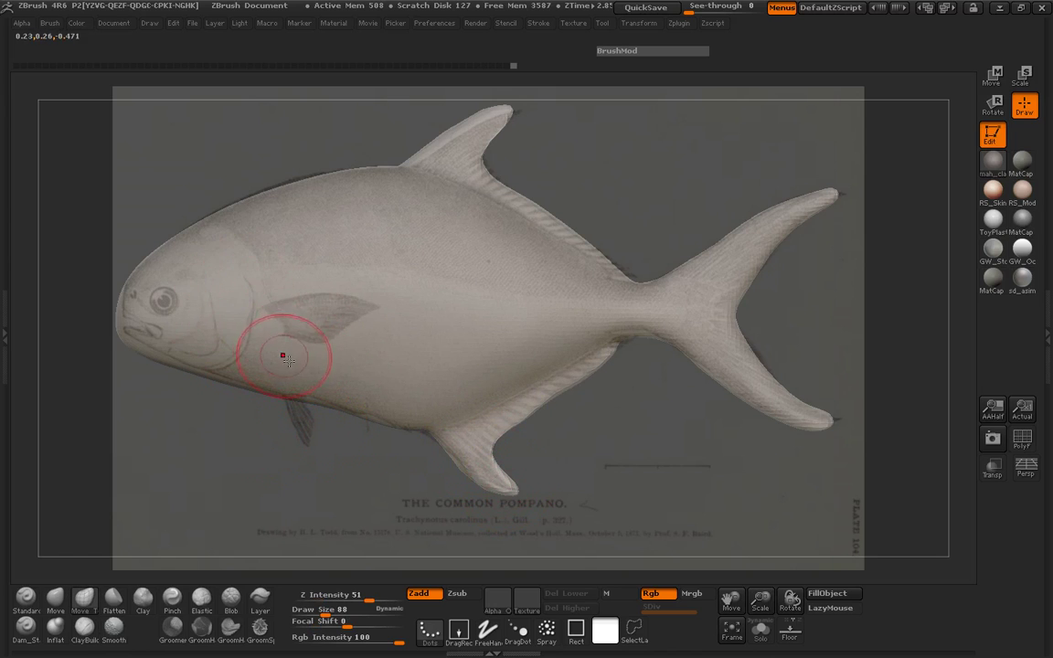
Mask the base of the pectoral fin behind the gill cover at draw size 34, and invert the mask
key("space")
left_click_drag(297, 322, 268, 322)
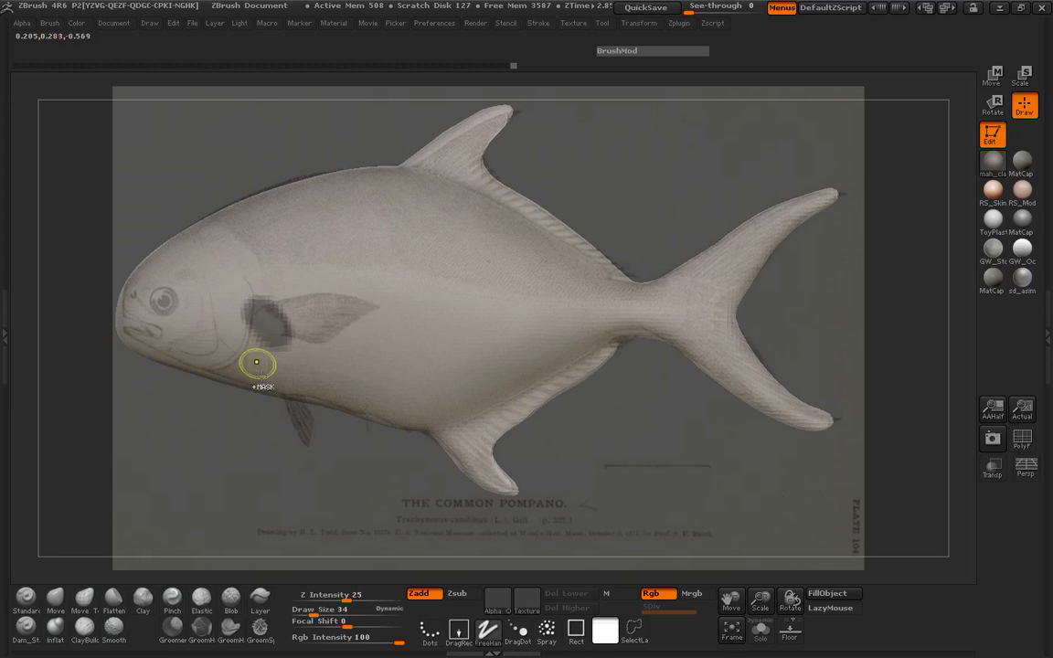
left_click(194, 410, "ctrl")
left_click_drag(194, 410, 251, 407)
Pull the pectoral fins out from the unmasked base and stretch them over the reference fin at draw size 110
key("space")
left_click_drag(251, 312, 269, 325)
left_click_drag(354, 415, 297, 419, "shift")
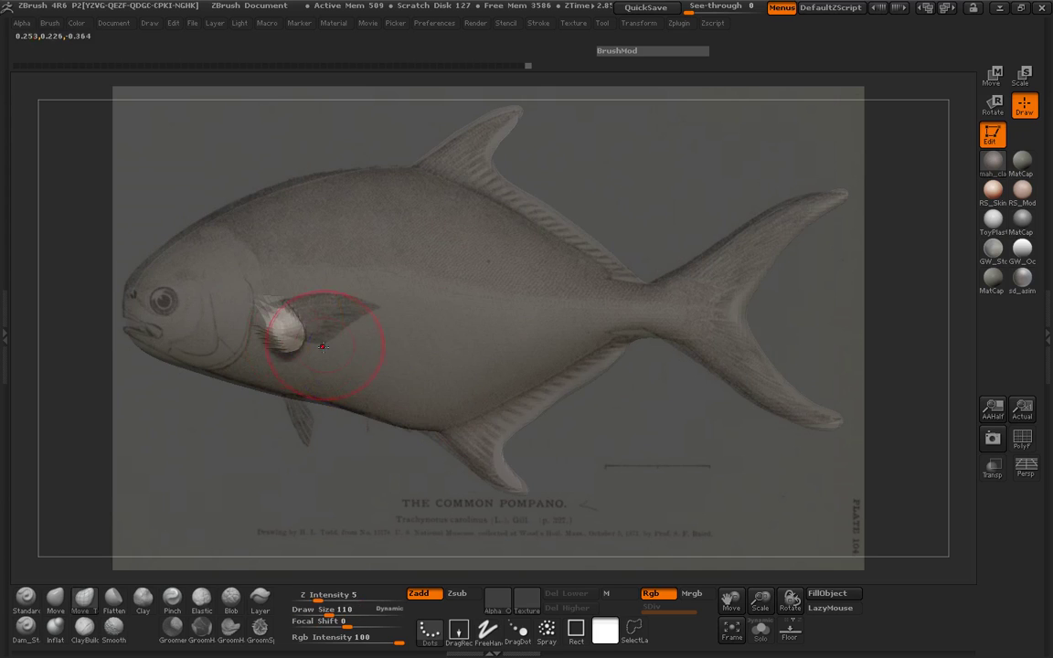
left_click_drag(292, 319, 342, 320)
mouse_move(347, 317)
left_mouse_down()
mouse_move(377, 315)
mouse_move(309, 317)
mouse_move(336, 335)
left_mouse_up()
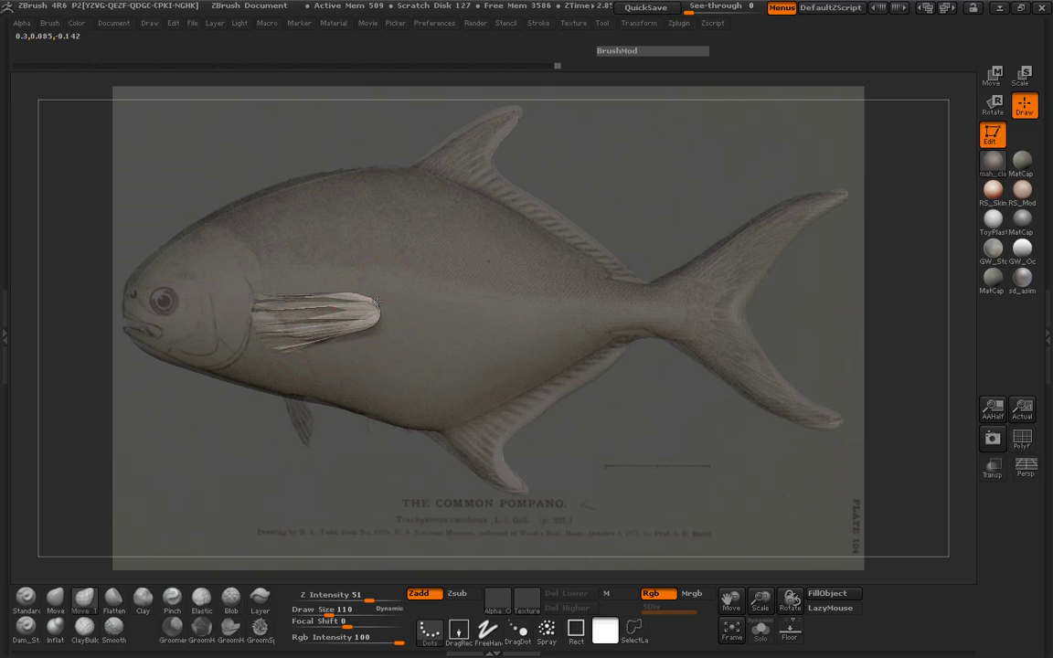
left_click_drag(378, 302, 363, 312)
Pull the pectoral fins outward from the body at draw size 223, clear the mask and refine their shape at draw size 110
mouse_move(197, 380)
left_mouse_down()
mouse_move(150, 392)
mouse_move(114, 425)
left_mouse_up()
key("space")
mouse_move(273, 341)
left_mouse_down()
mouse_move(289, 339)
mouse_move(257, 383)
mouse_move(375, 366)
mouse_move(384, 393)
mouse_move(305, 336)
left_mouse_up()
key("space")
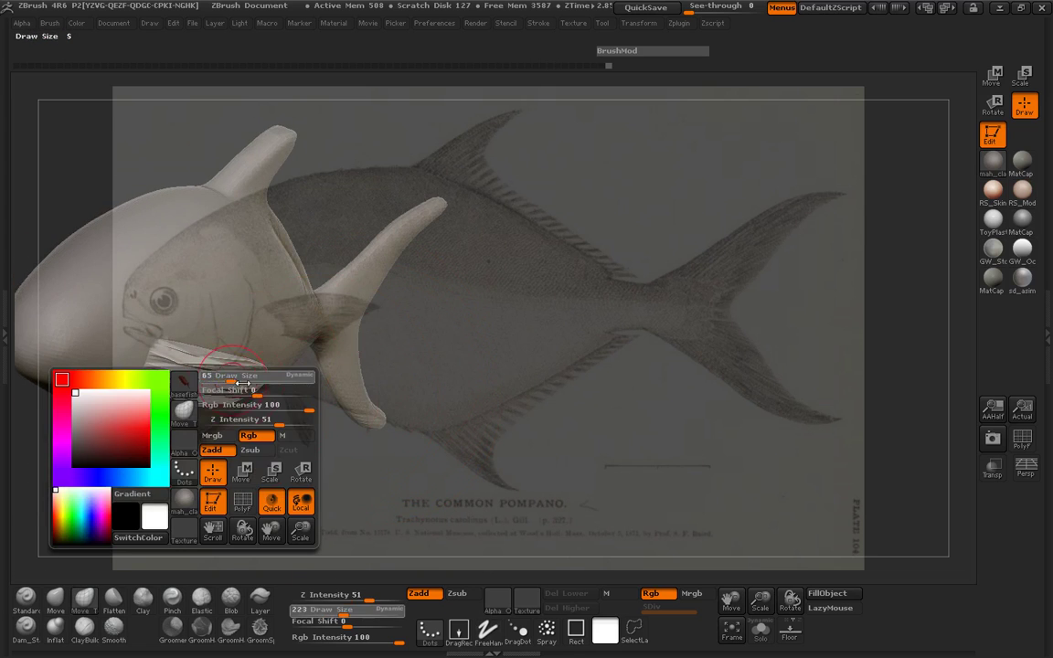
mouse_move(242, 383)
left_mouse_down()
mouse_move(207, 364)
mouse_move(224, 375)
left_mouse_up()
left_click_drag(283, 411, 432, 375)
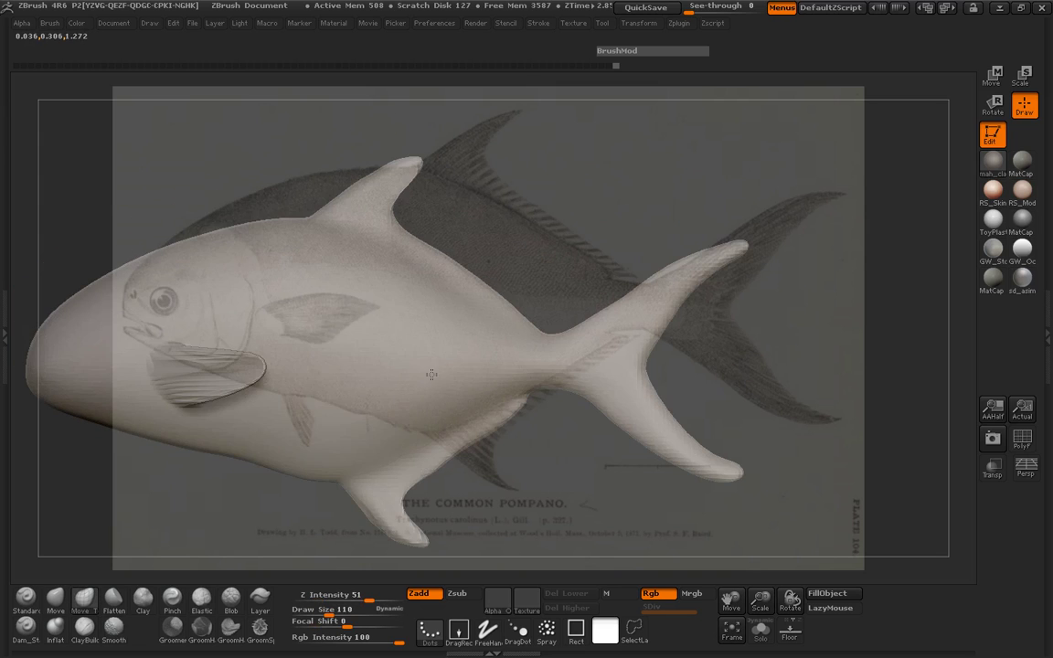
left_click_drag(169, 494, 238, 195)
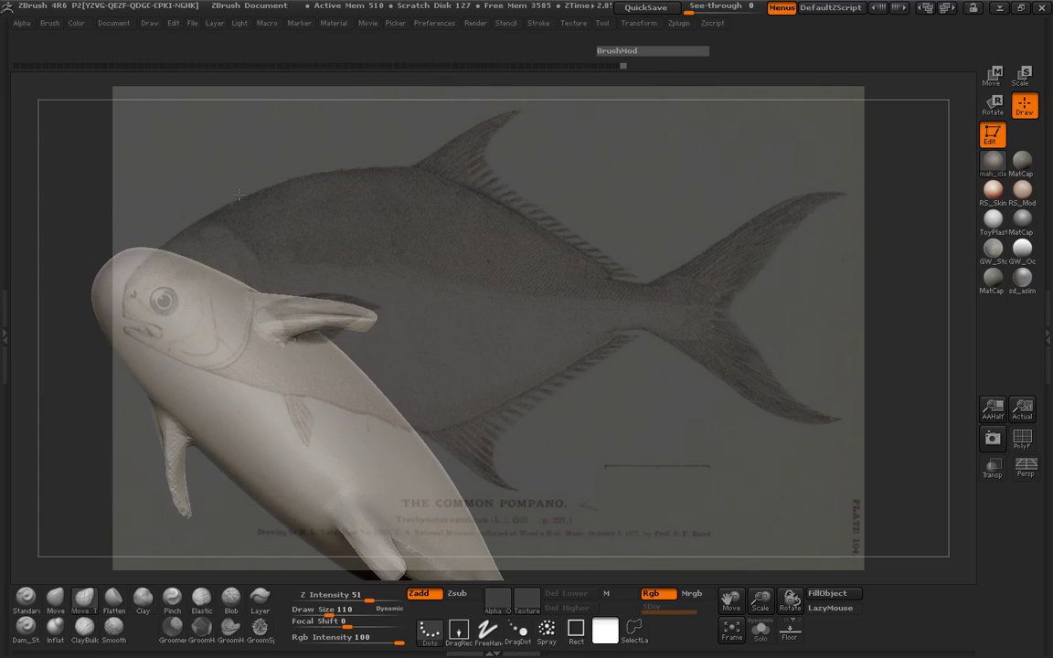
Hide the reference image, then thicken and smooth the pectoral fins with the Inflat brush at Z Intensity 9 and draw size 58
left_click(55, 626)
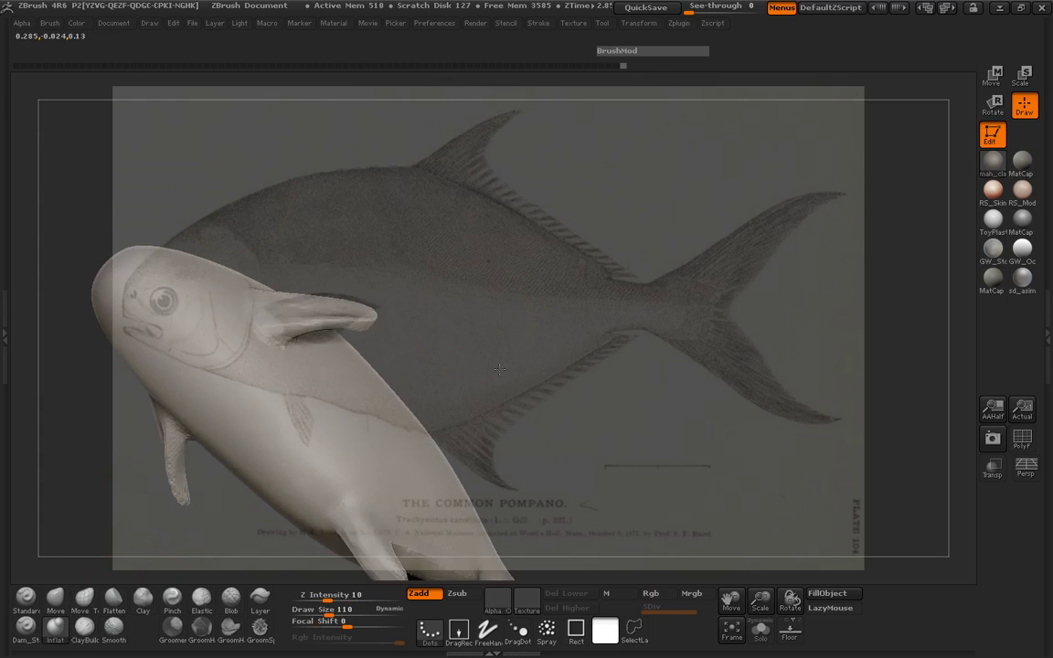
left_click_drag(383, 493, 481, 450)
left_click(334, 597)
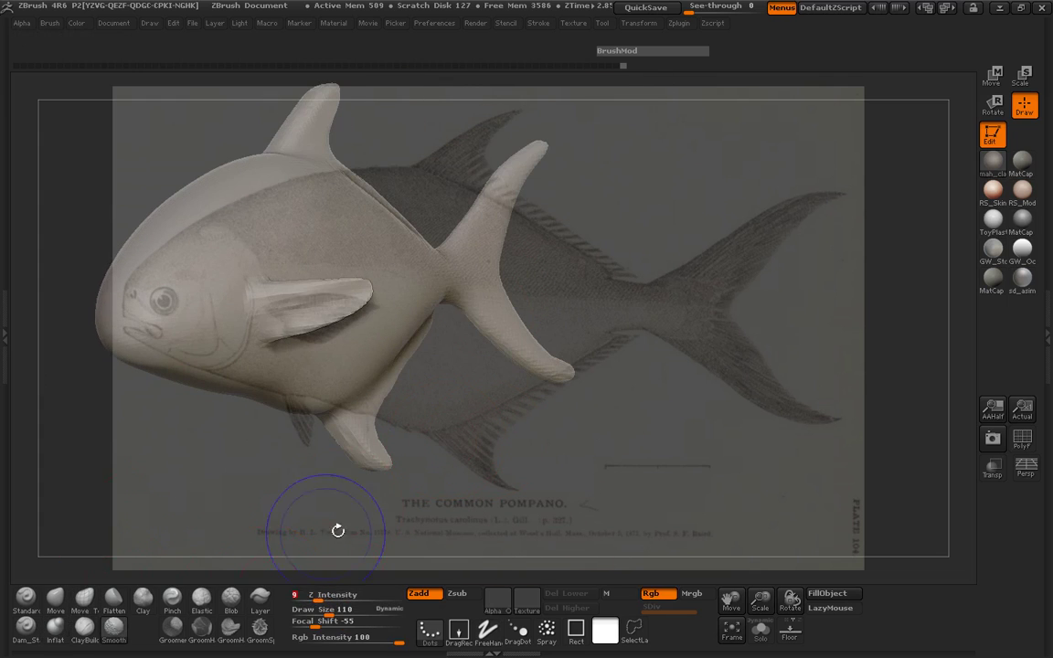
key("shift+z")
key("s")
mouse_move(314, 312)
left_mouse_down()
mouse_move(346, 307)
mouse_move(319, 311)
left_mouse_up()
key("shift")
key("ctrl+z")
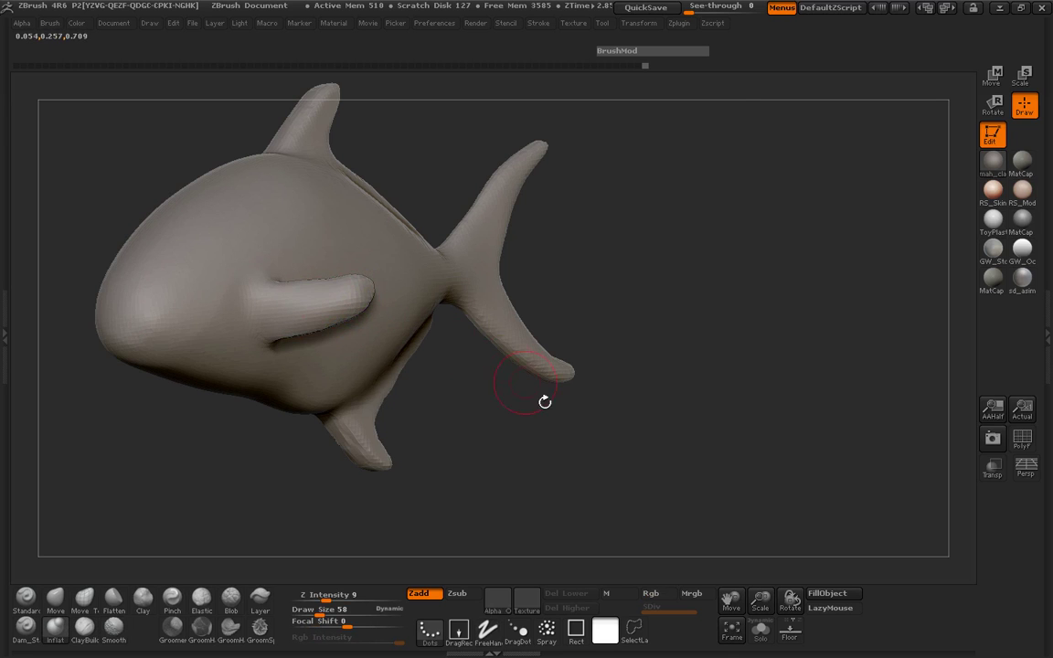
mouse_move(546, 403)
left_mouse_down()
mouse_move(287, 416)
mouse_move(259, 452)
mouse_move(326, 327)
mouse_move(247, 393)
mouse_move(201, 371)
mouse_move(301, 327)
left_mouse_up()
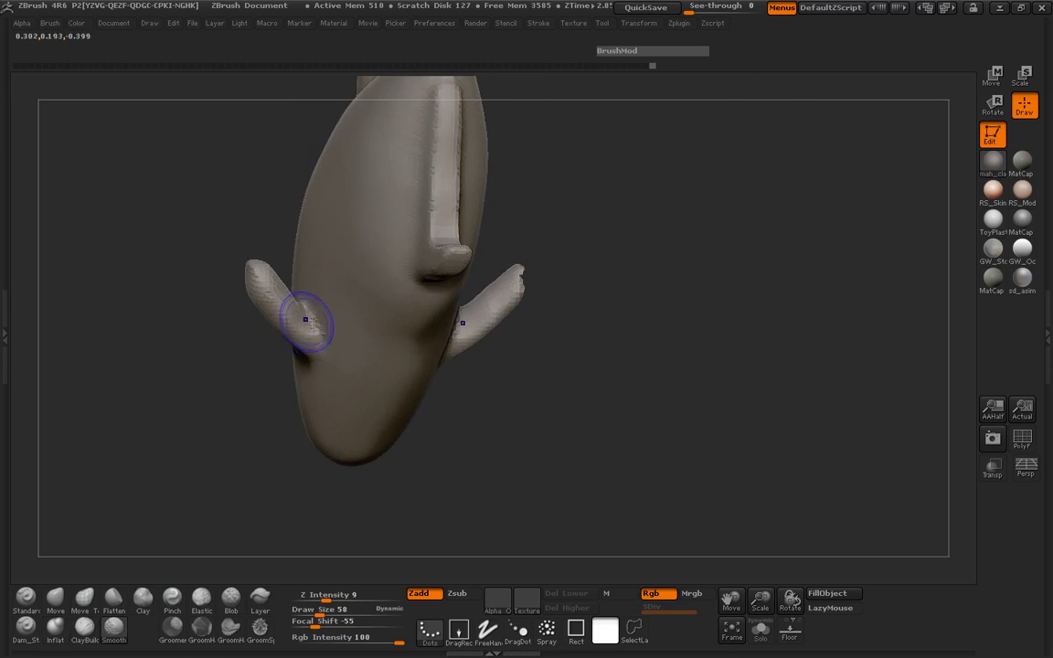
left_click_drag(219, 402, 279, 428)
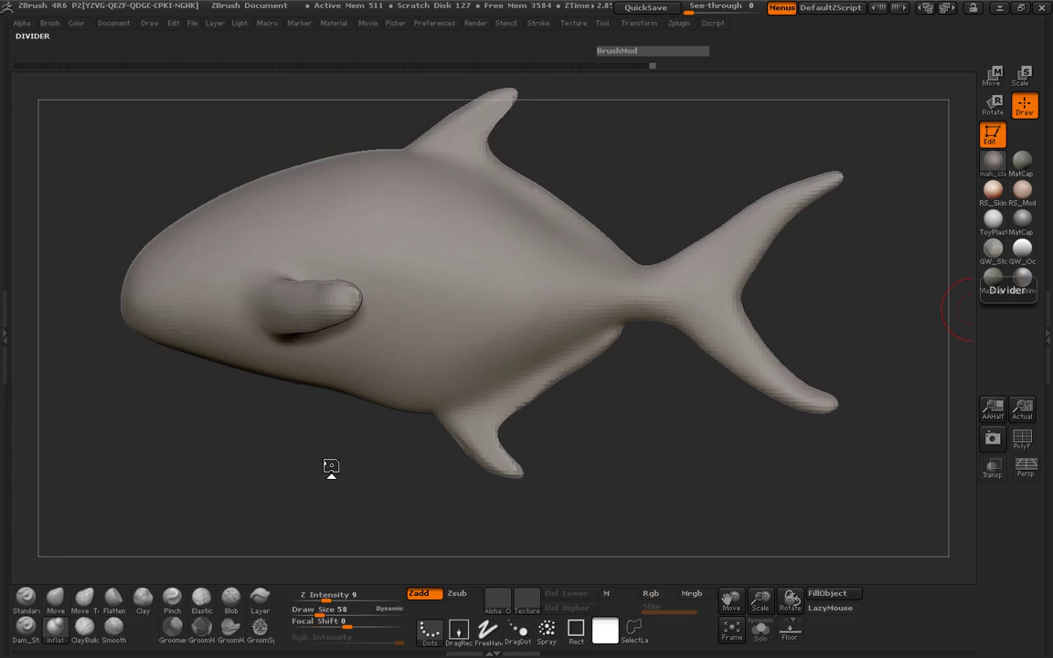
Show the reference image again, mask the pelvic fin bases on the underside with a smaller brush, and invert the mask
left_click_drag(331, 466, 297, 457)
key("shift+z")
key("z")
key("space")
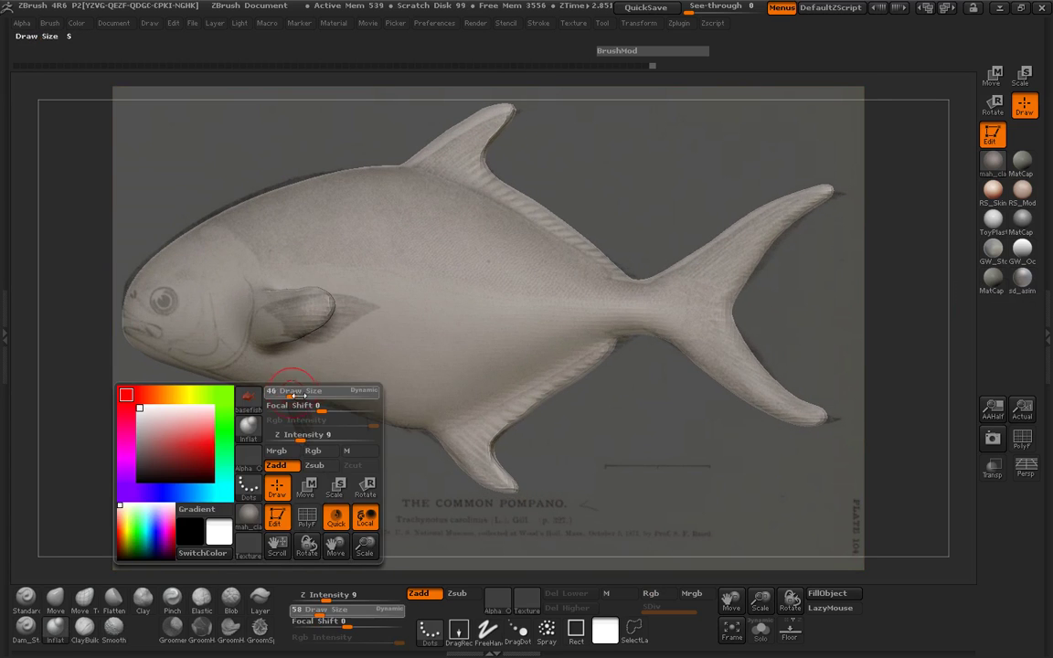
left_click_drag(293, 395, 295, 380)
key("ctrl")
left_click(215, 427, "ctrl")
mouse_move(219, 432)
left_mouse_down()
mouse_move(238, 435)
mouse_move(304, 406)
mouse_move(289, 400)
mouse_move(320, 393)
left_mouse_up()
Raise the pelvic fin stubs from the unmasked spots on the belly at draw size 168
key("space")
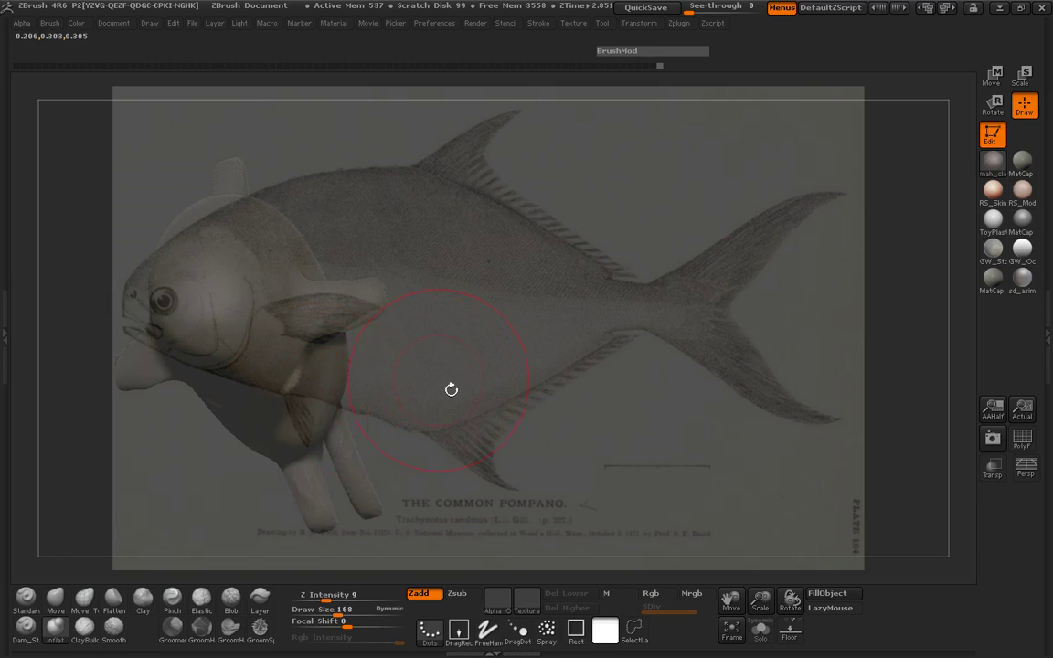
left_click_drag(451, 390, 446, 403)
left_click_drag(316, 396, 321, 400)
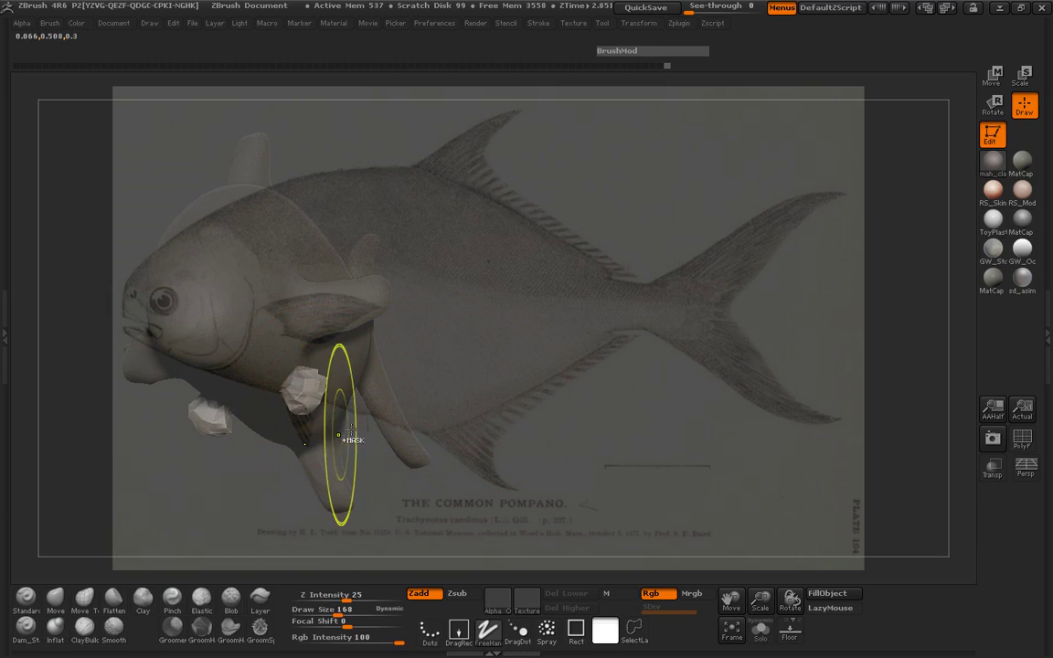
Undo the bulky pelvic fin stubs and pull the fins down with the Move Topological brush at draw size 168 to follow the reference
key("ctrl+z")
left_click(84, 599)
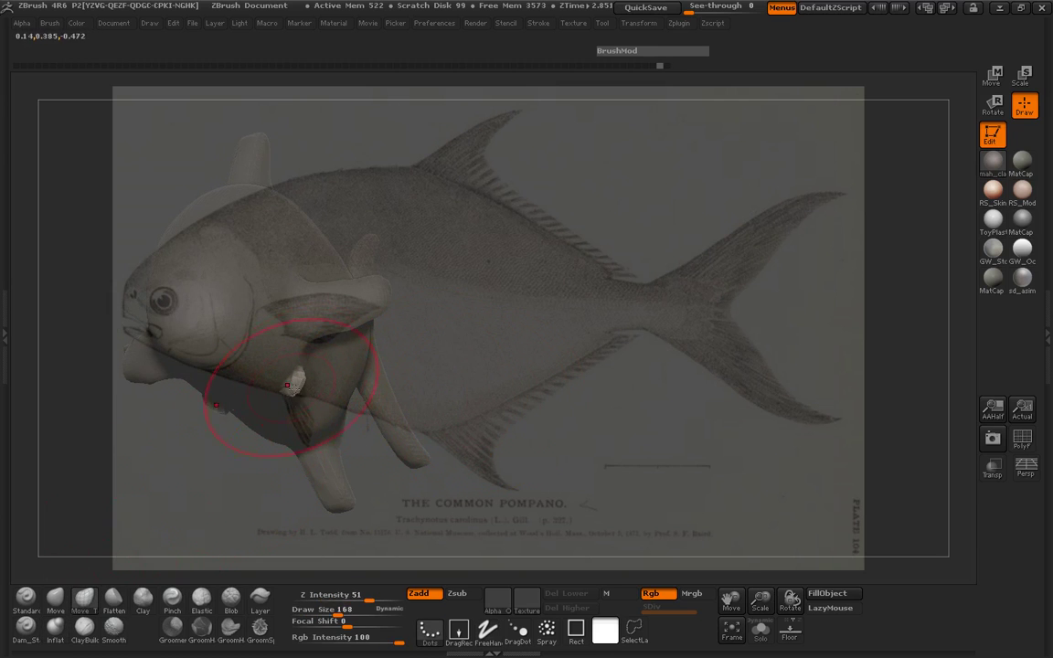
left_click_drag(308, 395, 337, 408)
left_click_drag(512, 439, 415, 444)
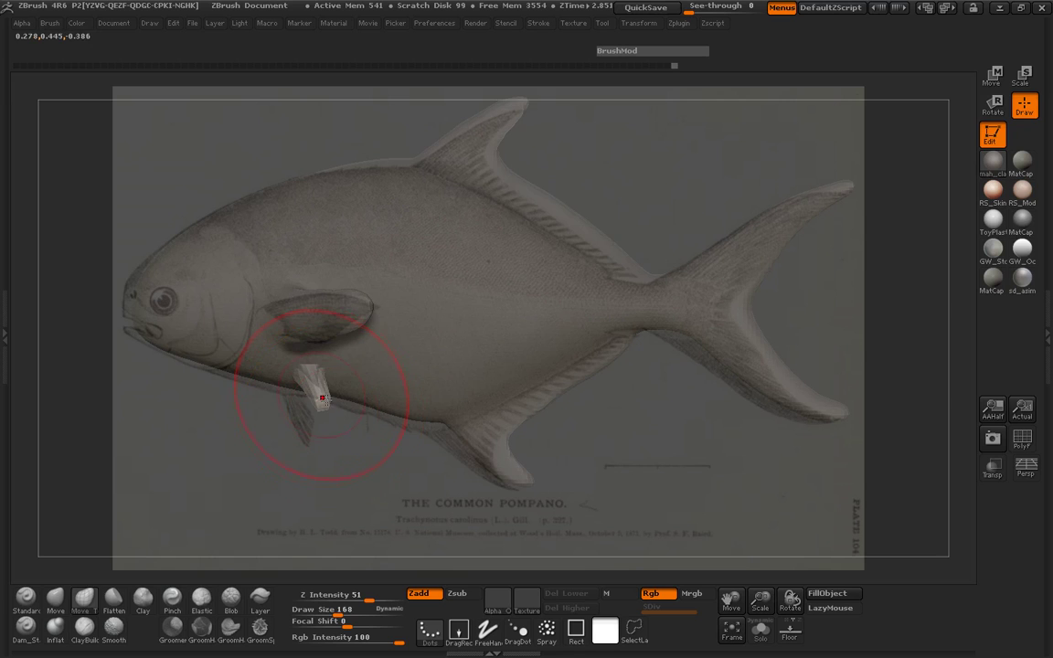
key("ctrl+z")
key("ctrl+z")
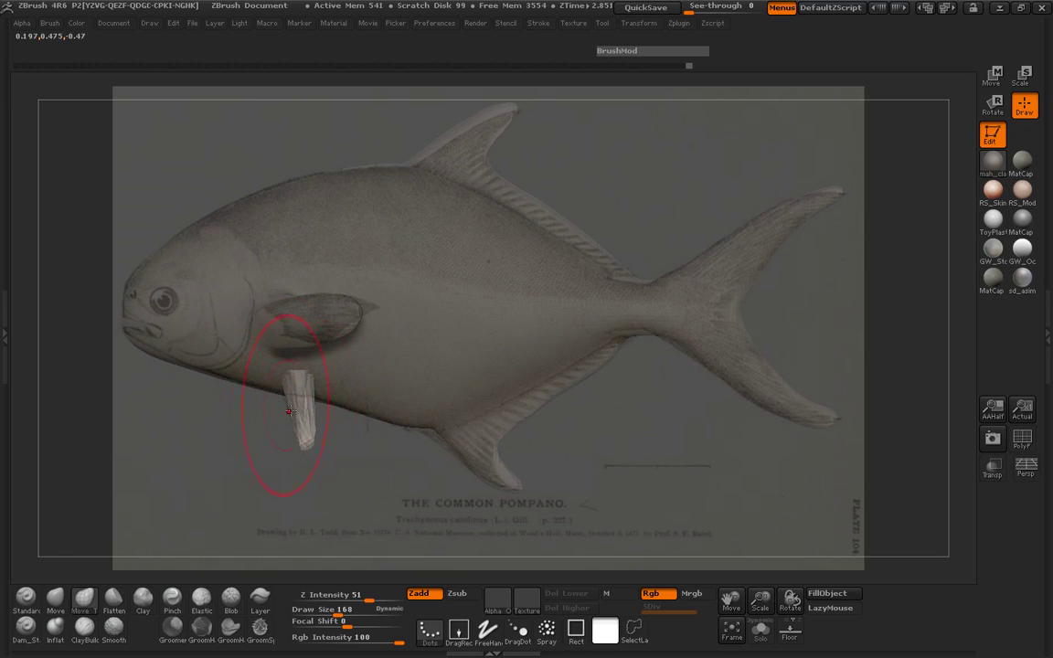
mouse_move(226, 433)
left_mouse_down()
mouse_move(299, 436)
mouse_move(290, 403)
mouse_move(316, 434)
mouse_move(330, 430)
left_mouse_up()
mouse_move(484, 439)
left_mouse_down("shift")
mouse_move(404, 438)
mouse_move(380, 480)
left_mouse_up("shift")
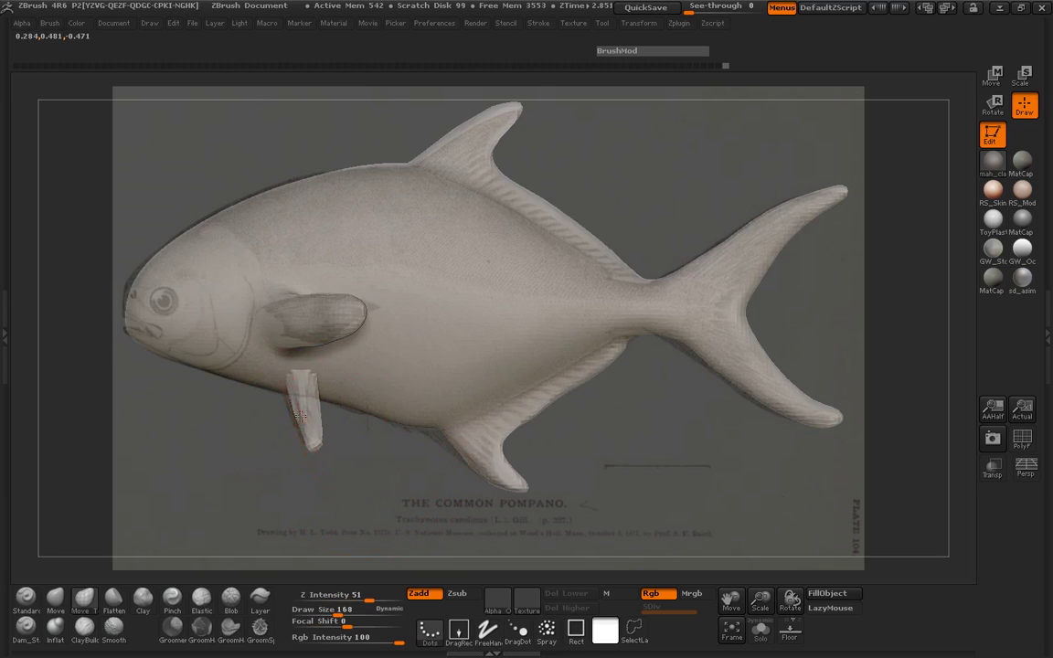
Clear the mask and smooth the pelvic fins into the belly at draw size 49
left_click_drag(263, 438, 264, 461, "ctrl")
key("space")
left_click_drag(309, 406, 281, 407)
left_click_drag(299, 378, 297, 388, "shift")
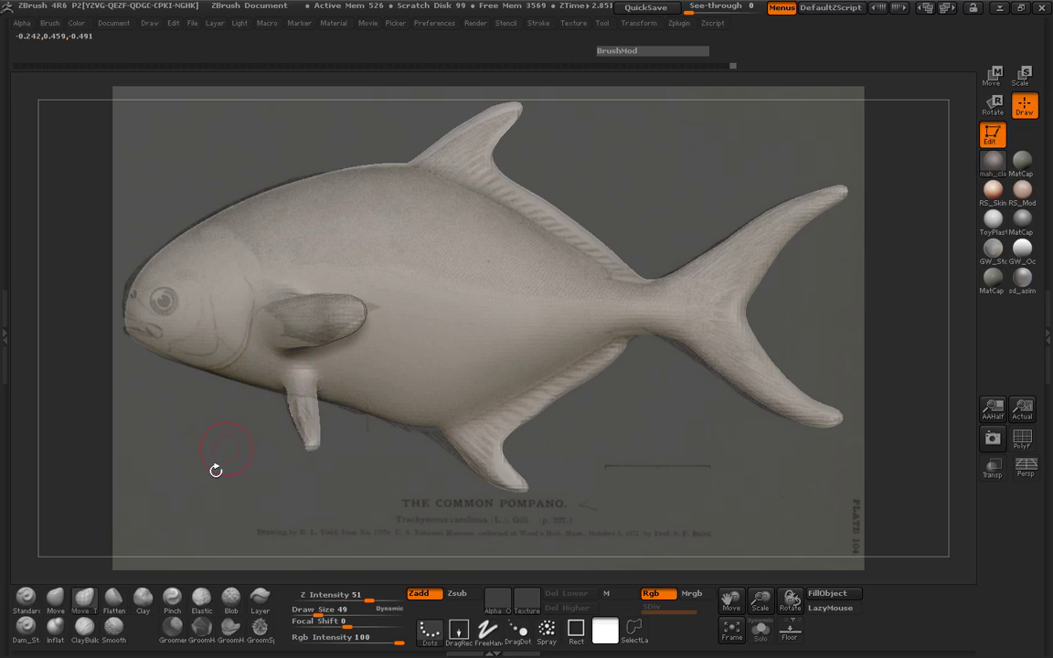
Hide the reference image, then smooth and fill out the dented pectoral fin tips with the Inflat brush at Z Intensity 9
left_click_drag(217, 472, 272, 383)
mouse_move(457, 389)
left_mouse_down()
mouse_move(389, 476)
mouse_move(629, 460)
mouse_move(588, 463)
mouse_move(639, 429)
mouse_move(345, 453)
mouse_move(432, 440)
mouse_move(420, 429)
left_mouse_up()
key("shift+z")
left_click_drag(354, 290, 334, 289, "shift")
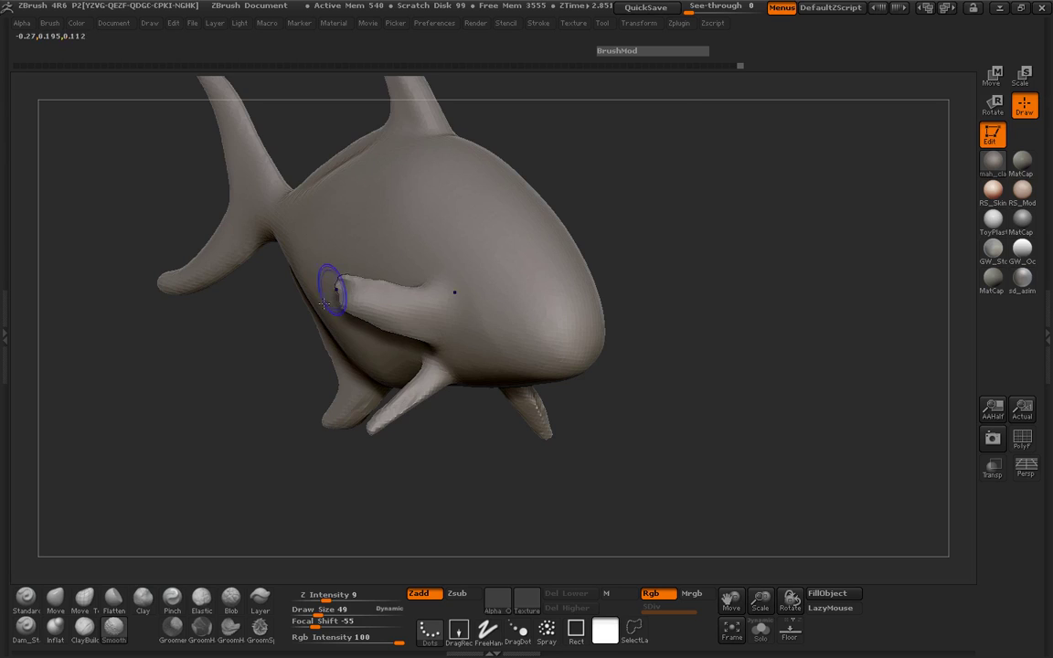
left_click_drag(273, 345, 140, 377)
left_click(56, 628)
left_click_drag(82, 484, 197, 453)
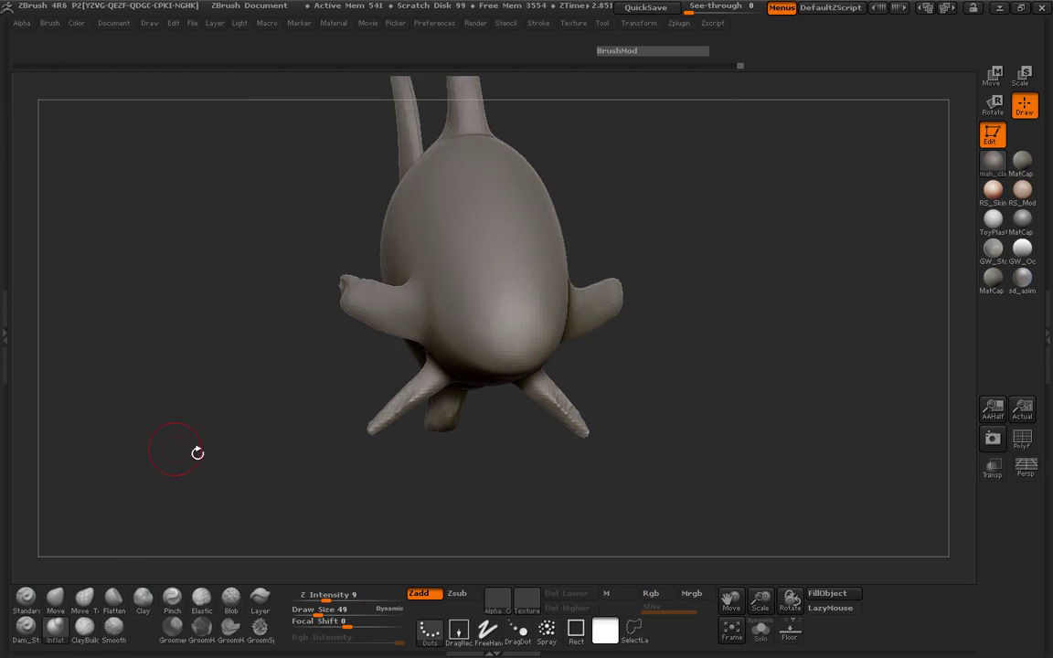
left_click_drag(344, 287, 341, 292)
mouse_move(239, 340)
left_mouse_down()
mouse_move(352, 309)
mouse_move(345, 288)
left_mouse_up()
mouse_move(187, 391)
left_mouse_down()
mouse_move(242, 404)
mouse_move(453, 404)
mouse_move(416, 407)
left_mouse_up()
left_click_drag(339, 287, 342, 285, "shift")
mouse_move(481, 347)
left_mouse_down()
mouse_move(388, 358)
mouse_move(448, 370)
left_mouse_up()
mouse_move(625, 439)
left_mouse_down()
mouse_move(486, 429)
mouse_move(669, 451)
left_mouse_up()
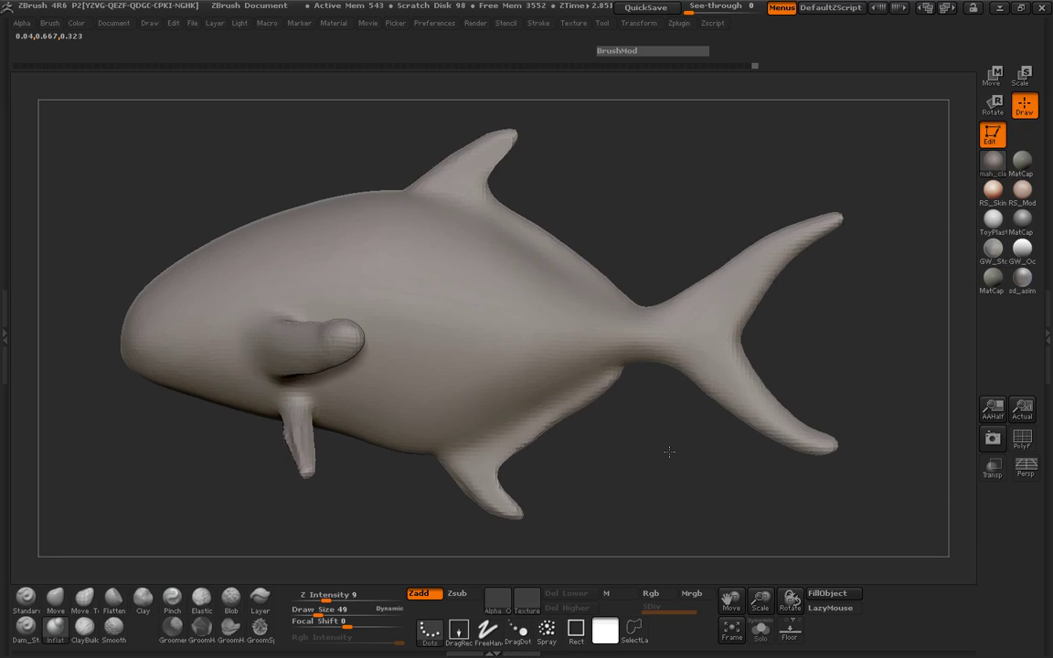
Remesh the whole fish with ZRemesher with Adapt turned off, and show the wireframe on the new mesh
left_click(17, 338)
left_click(34, 108)
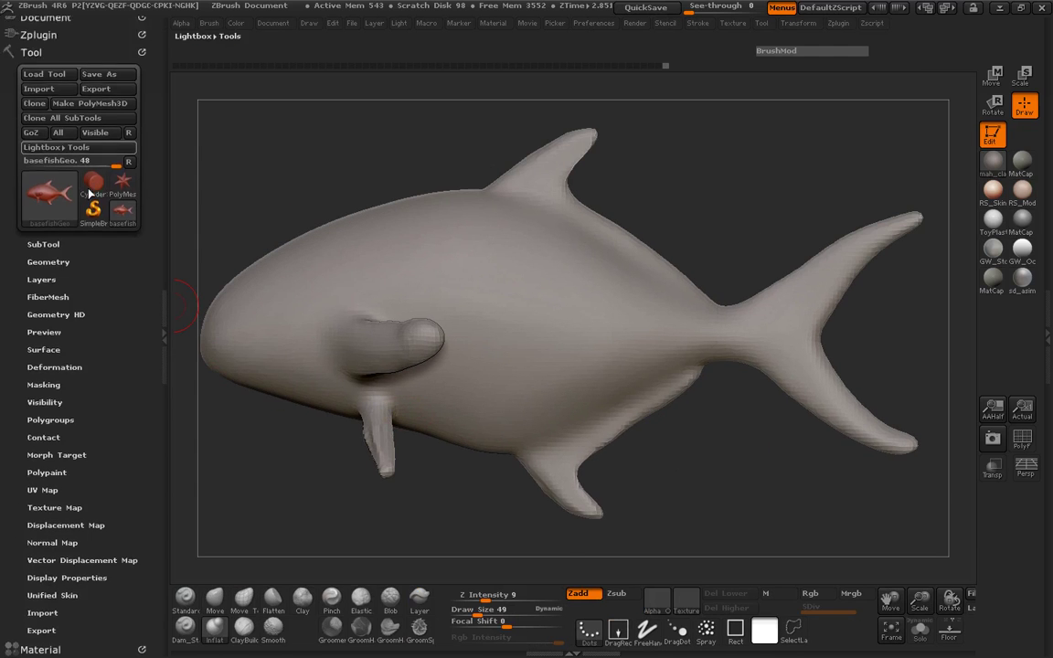
left_click_drag(70, 313, 71, 307)
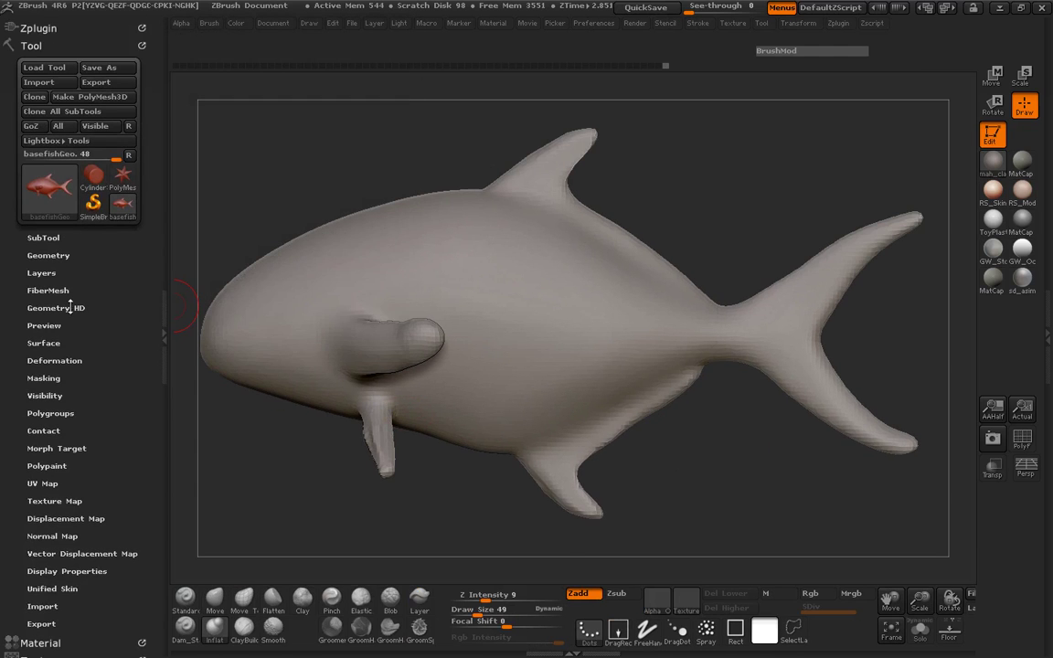
left_click(50, 256)
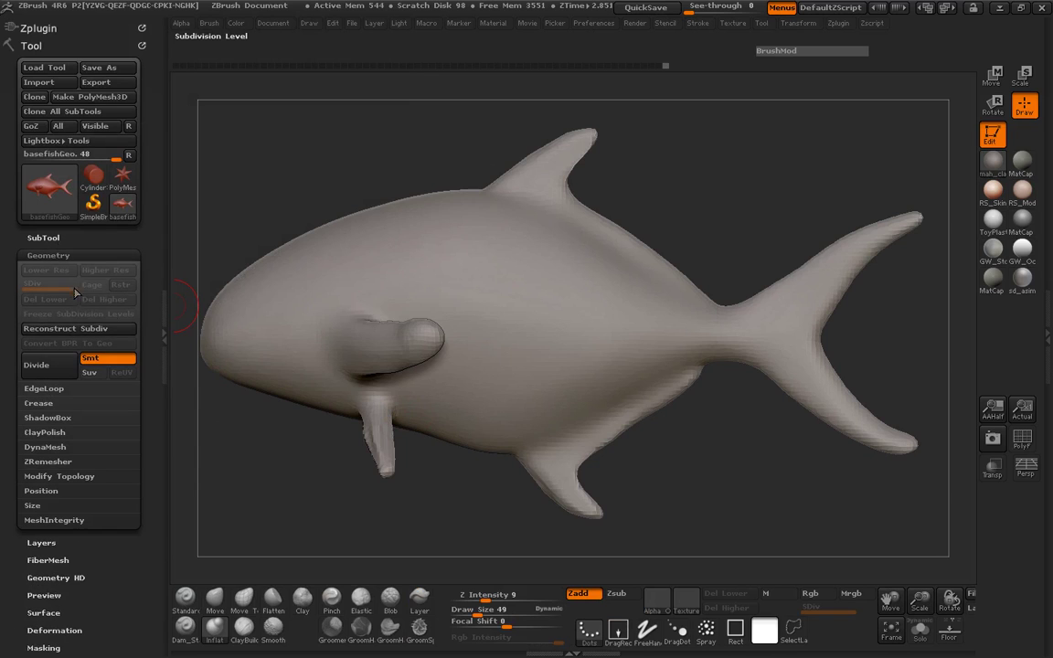
left_click(55, 447)
left_click(55, 537)
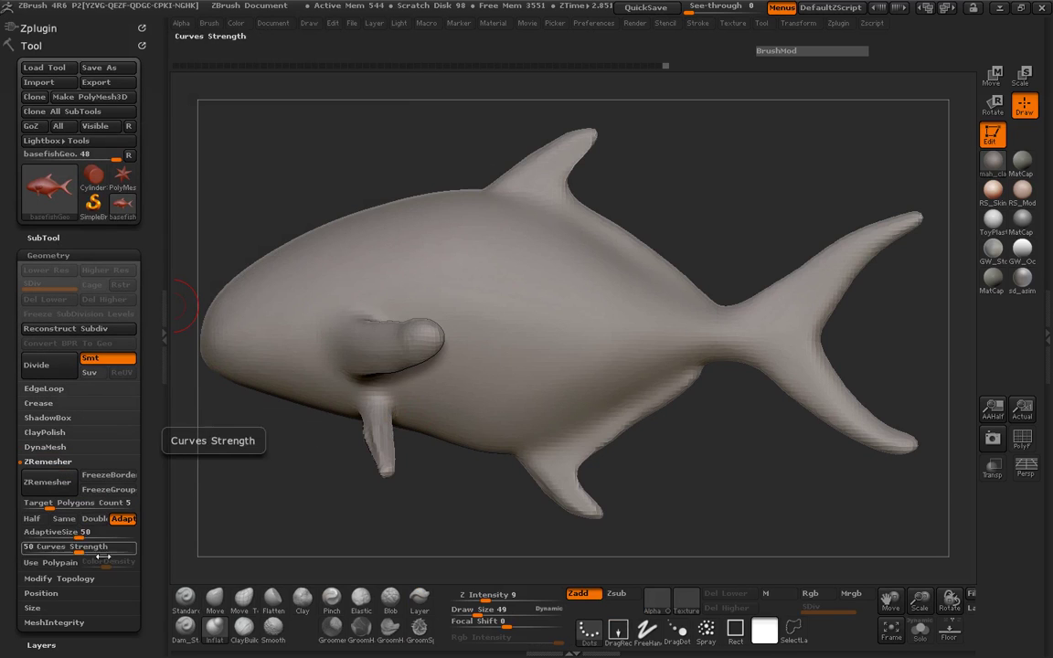
left_click(47, 482)
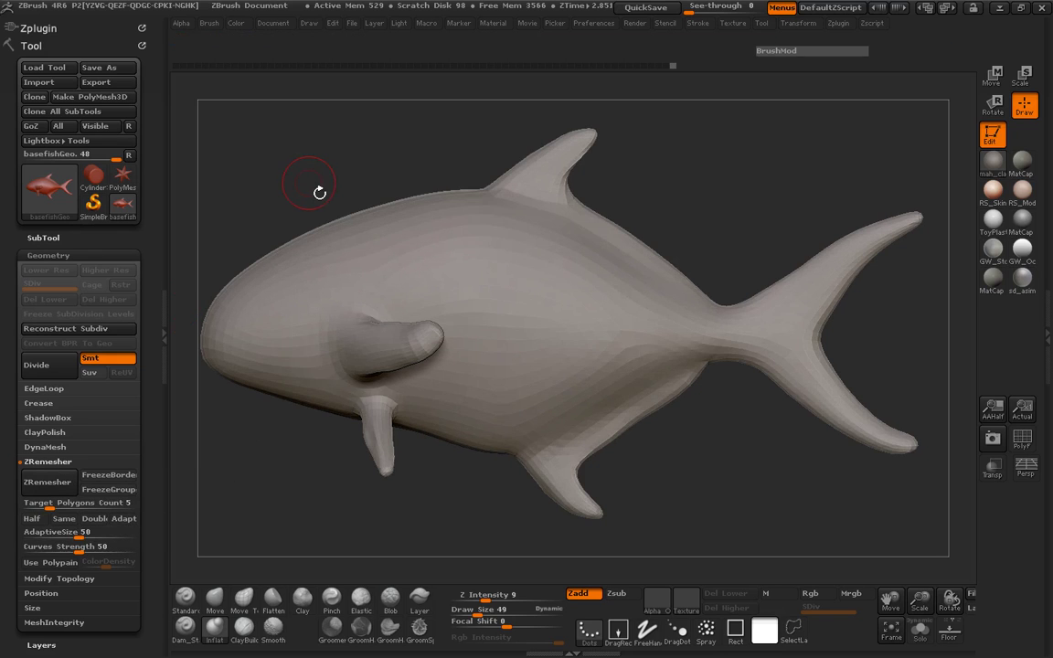
left_click_drag(318, 190, 329, 183, "alt")
left_click(1022, 439)
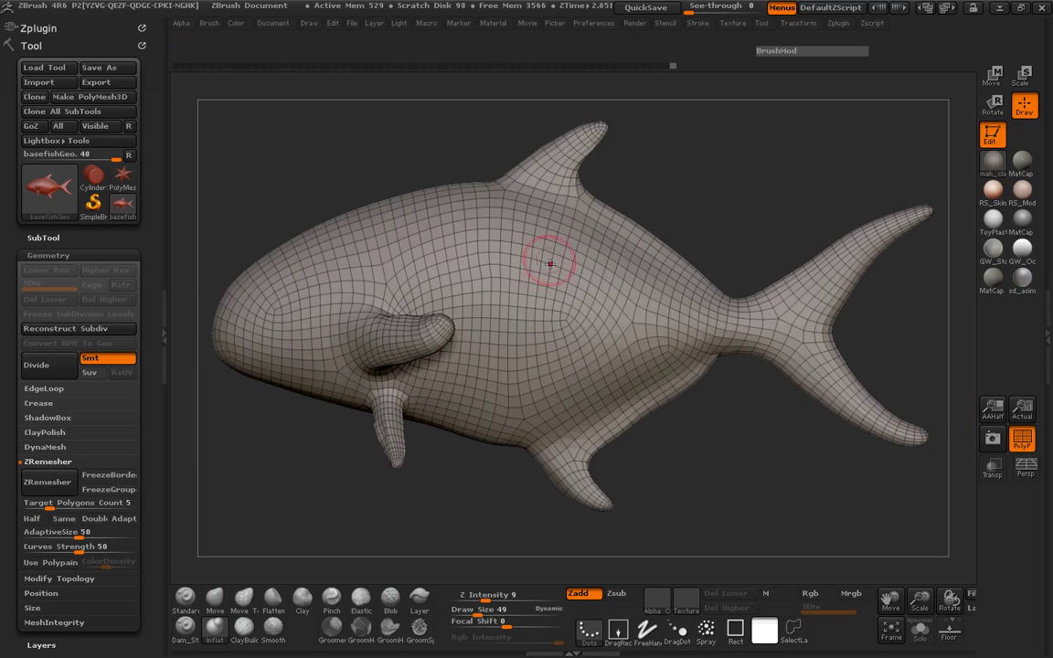
Remesh the fish again with ZRemesher set to Half the polygon count
left_click(32, 518)
left_click(47, 482)
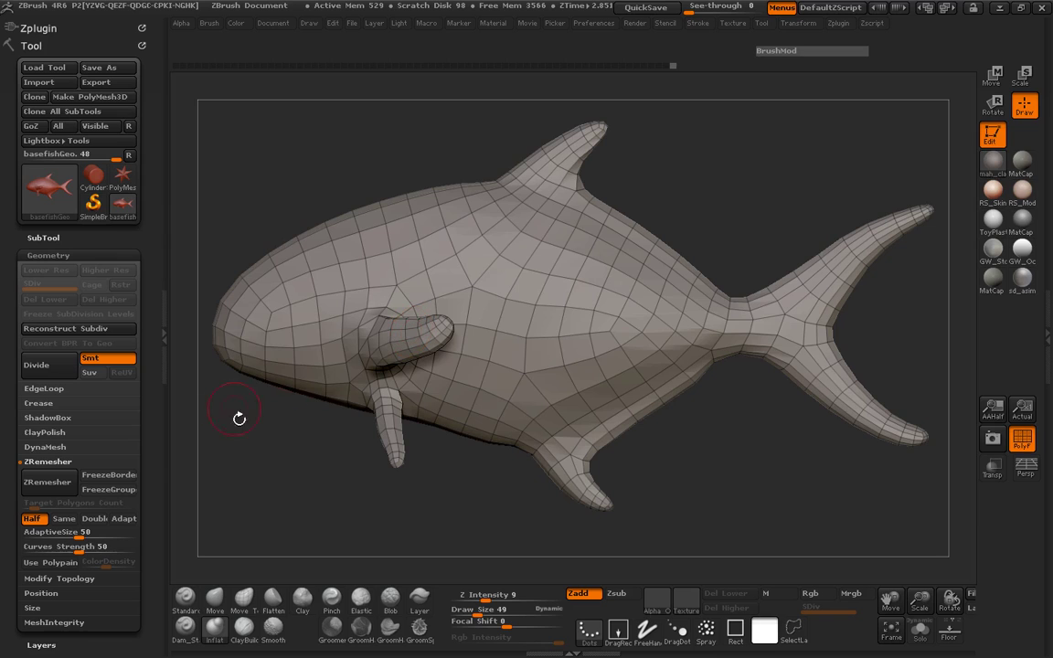
left_click(166, 334)
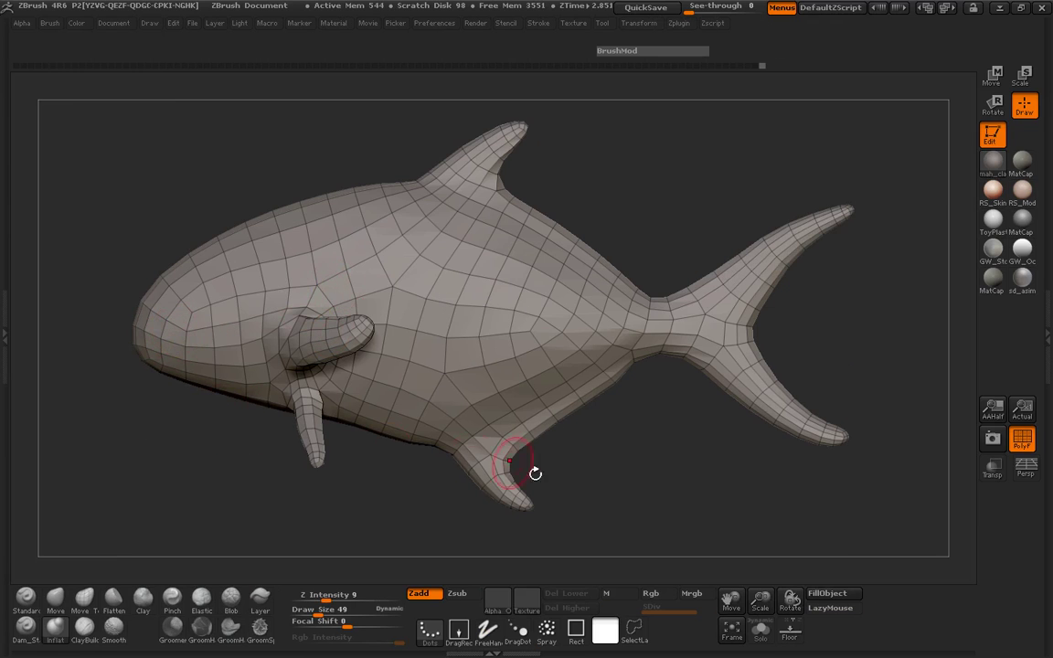
Subdivide the fish up to level 4 and hide the wireframe
key("ctrl+d")
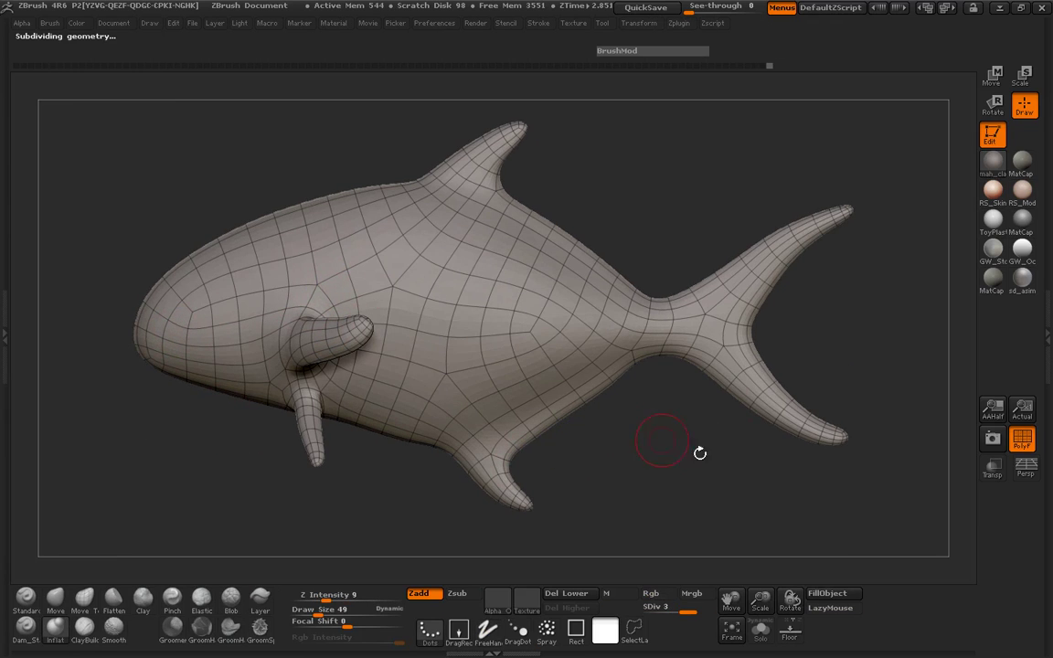
left_click(1025, 443)
left_click_drag(706, 476, 713, 461)
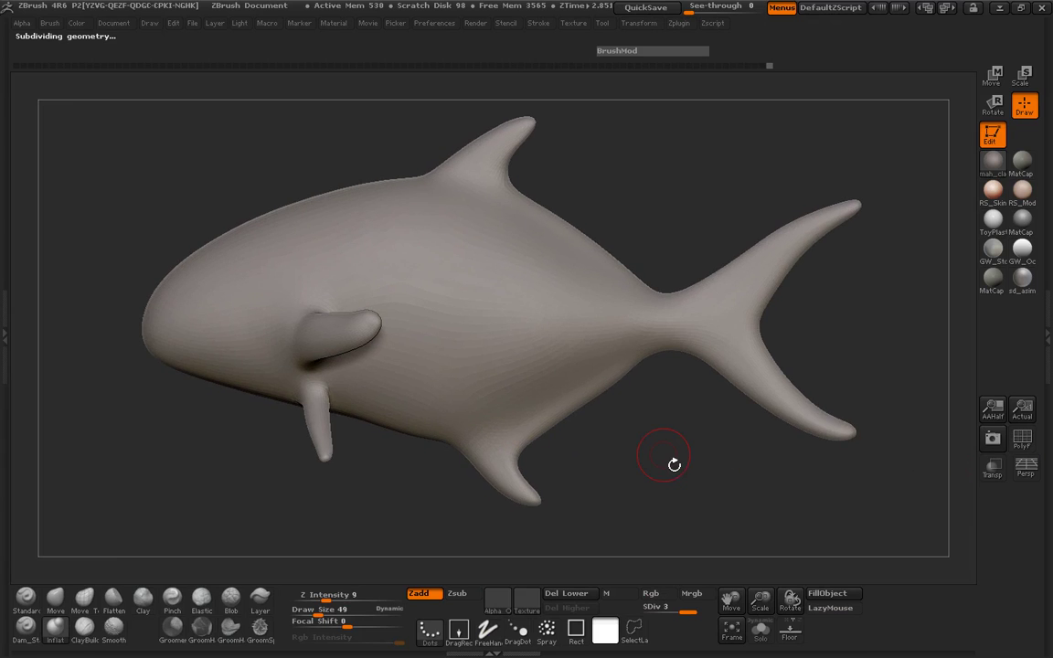
key("ctrl+d")
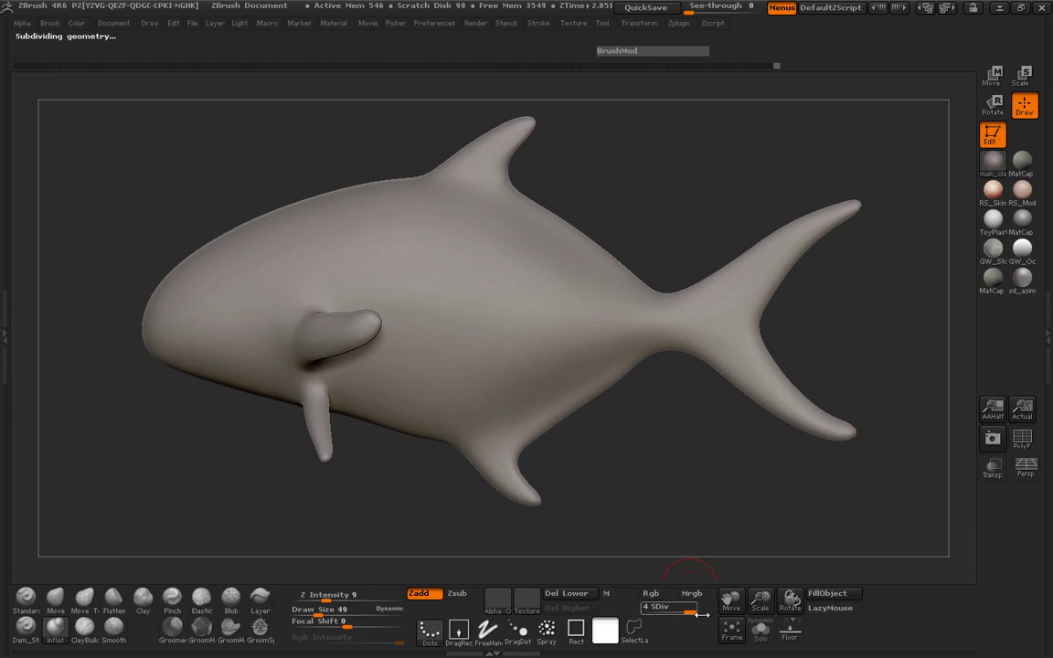
Switch to subdivision level 3, delete the lower levels, and go up to the remaining highest level, 2
left_click_drag(701, 614, 680, 616)
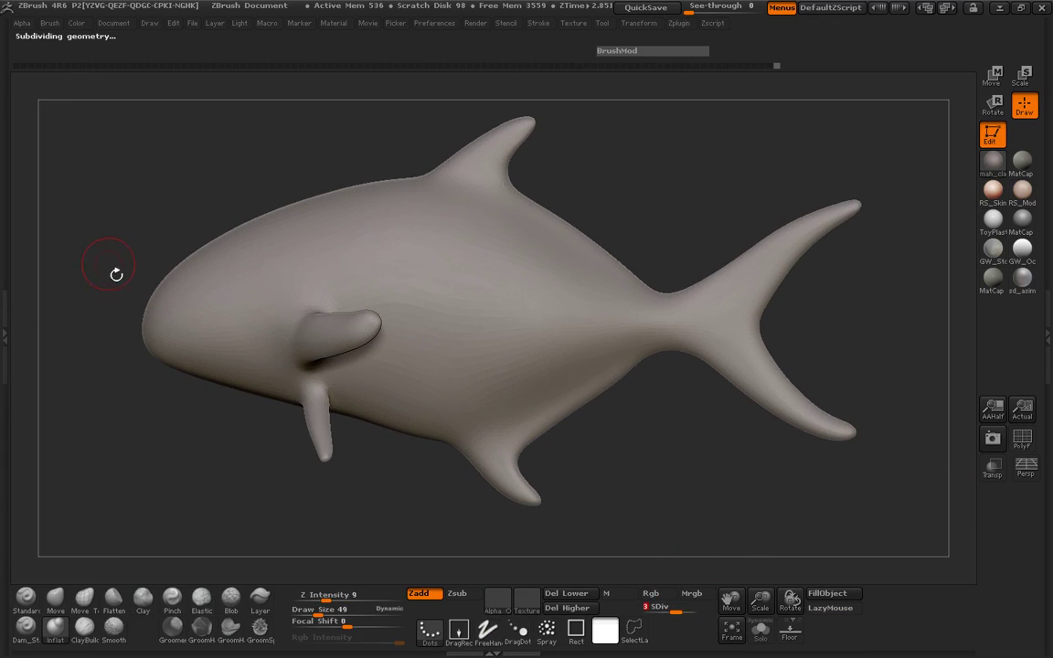
left_click(5, 315)
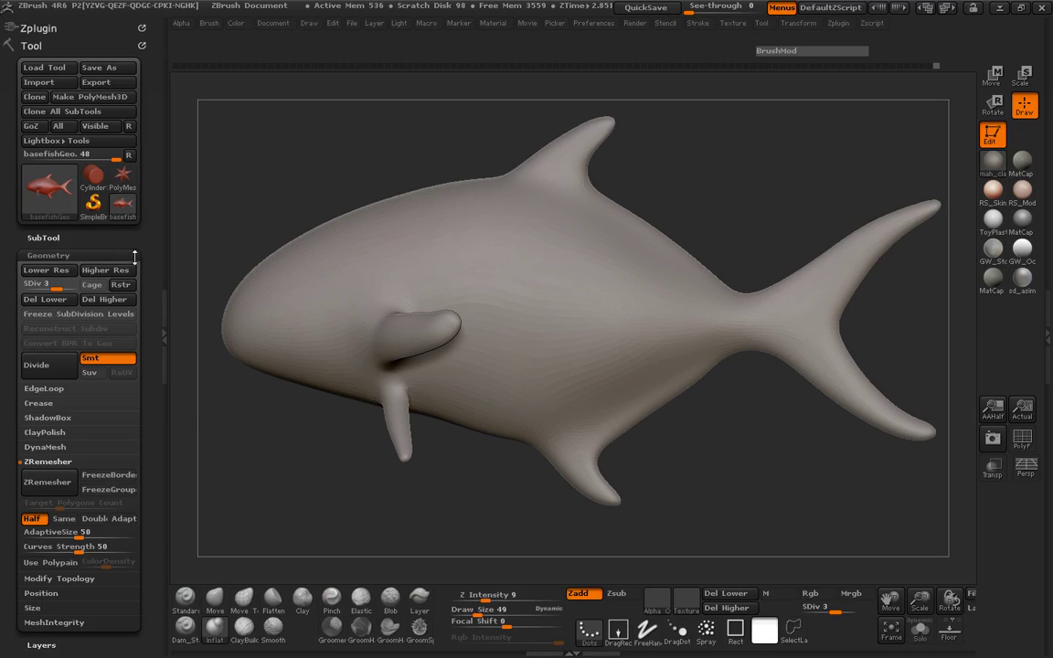
left_click(46, 270)
left_click(45, 269)
left_click(164, 331)
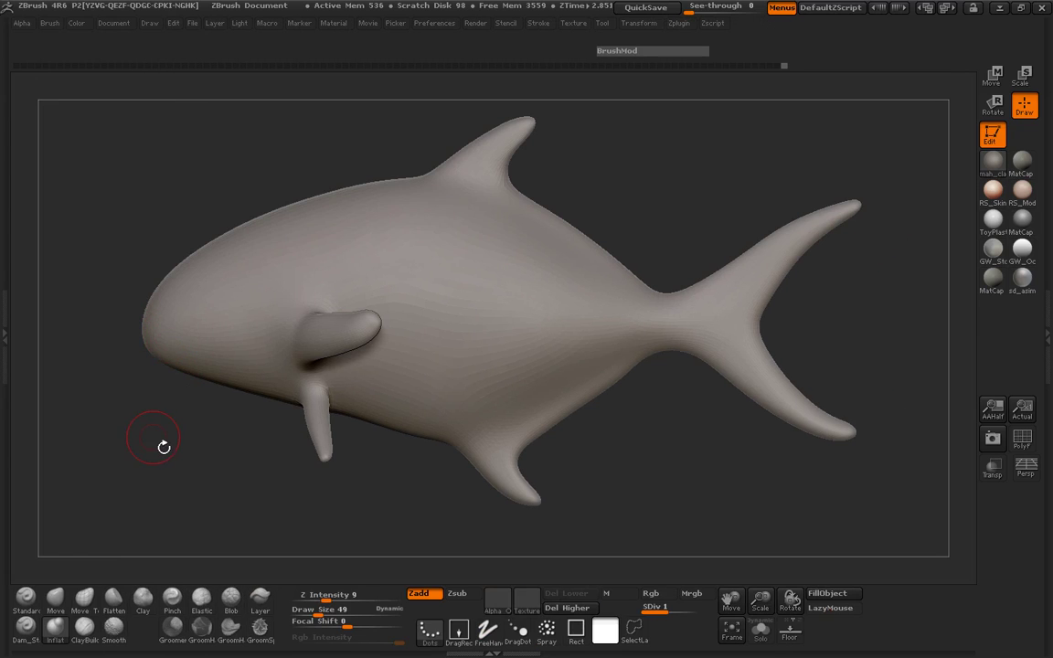
left_click_drag(163, 447, 169, 442)
left_click(680, 607)
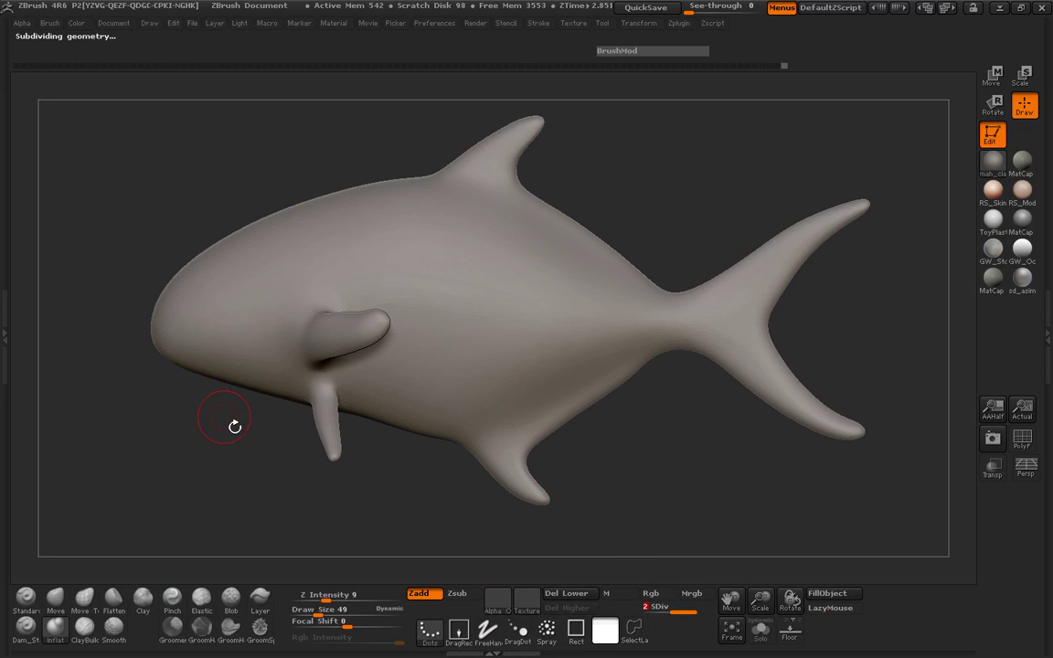
Show the reference illustration again and line the fish up with it
key("shift")
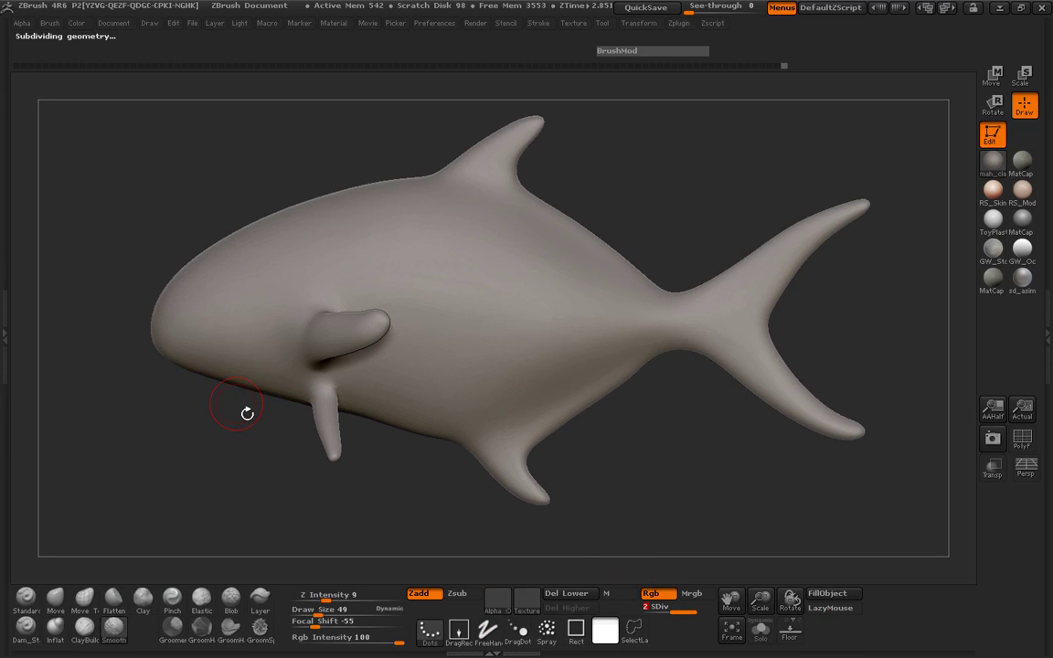
key("shift+z")
key("z")
left_click_drag(218, 427, 207, 399, "alt")
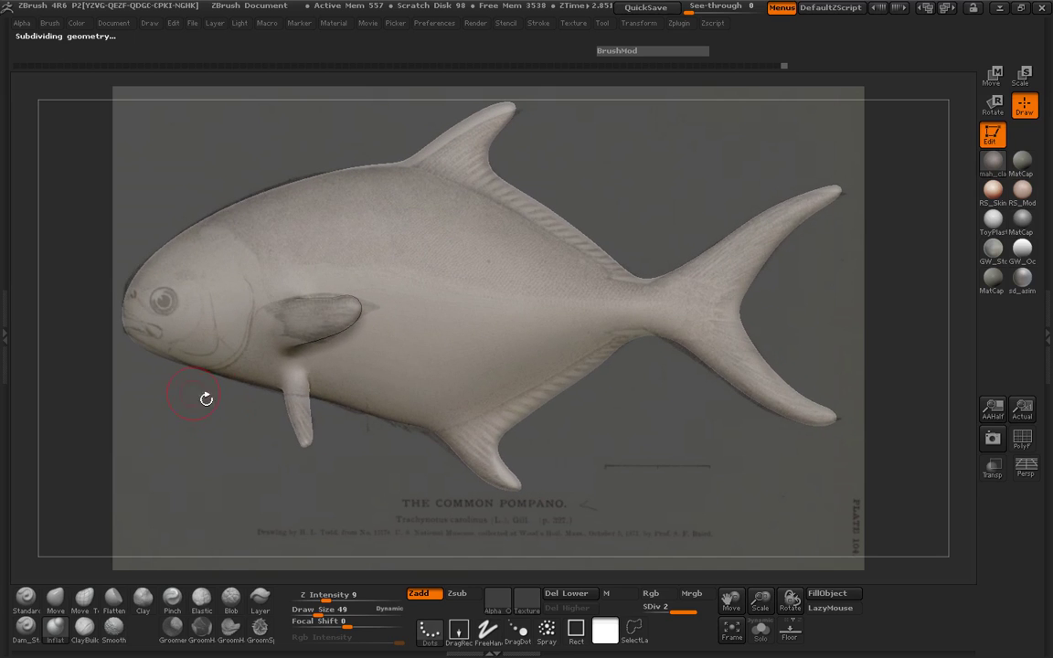
Mask a curved band along the gill cover edge, following the reference, at draw size 34
key("space")
left_click_drag(254, 282, 244, 280)
key("ctrl")
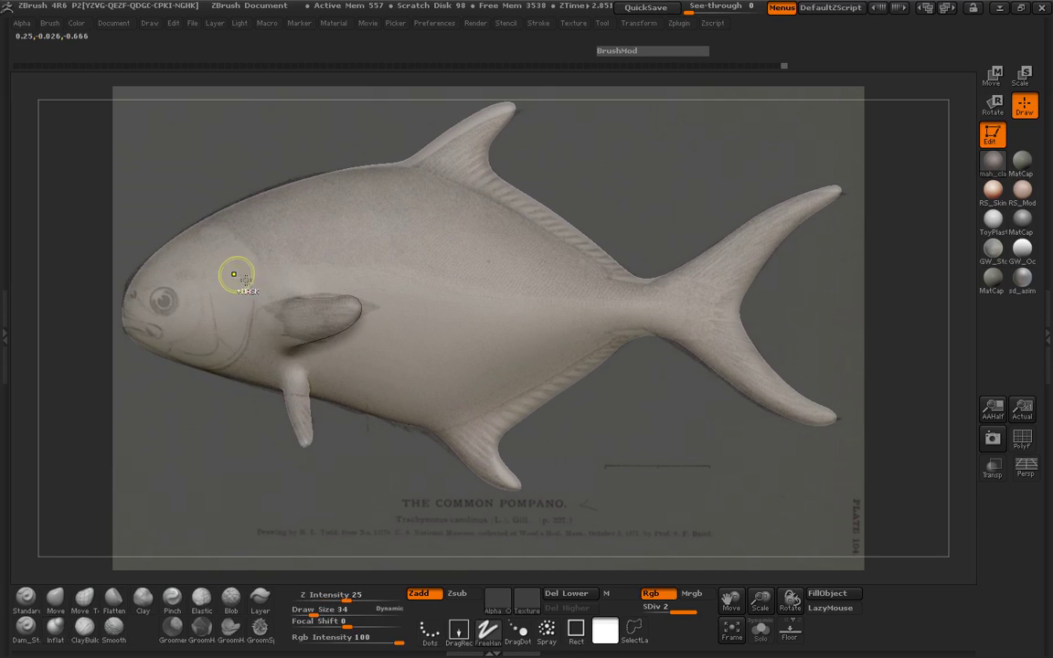
key("b")
key("i")
key("n")
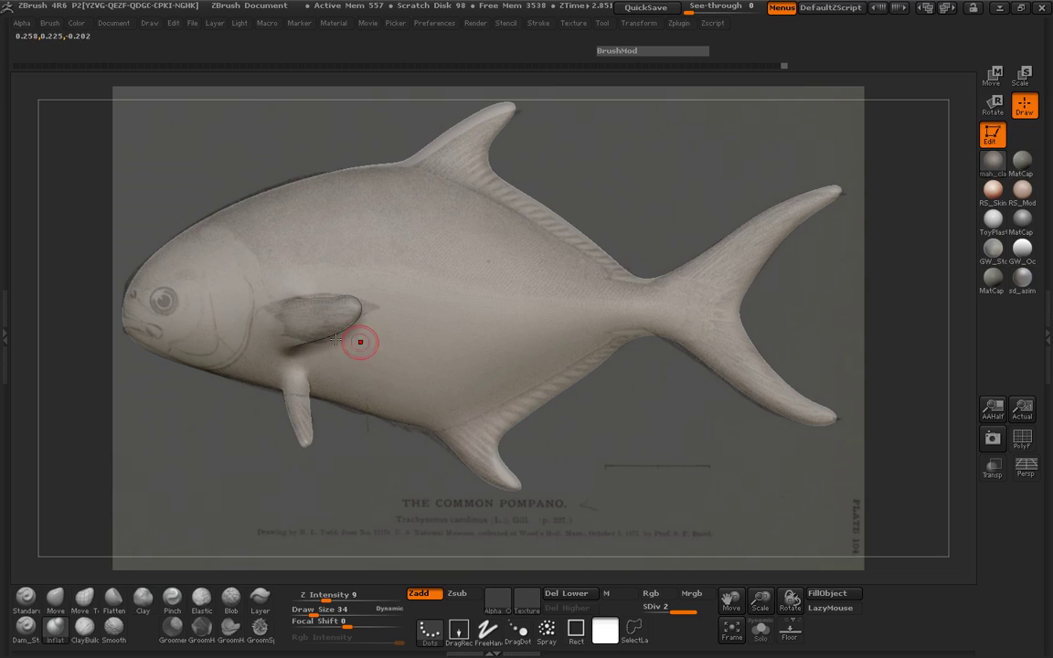
left_click_drag(232, 281, 240, 296, "ctrl")
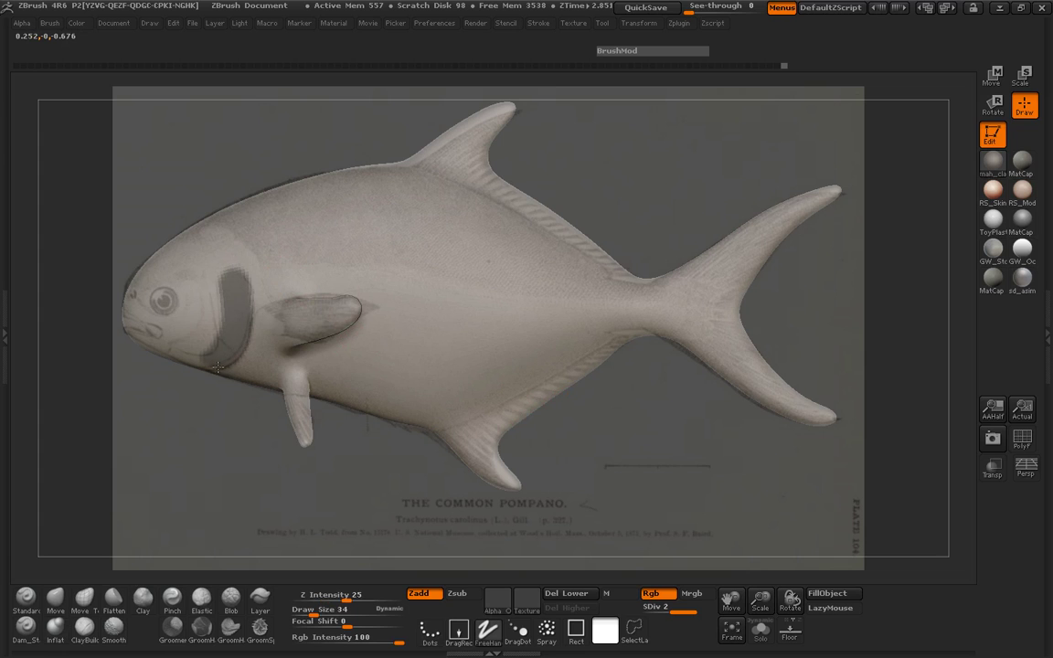
left_click_drag(215, 368, 207, 365, "ctrl")
left_click_drag(95, 403, 148, 400)
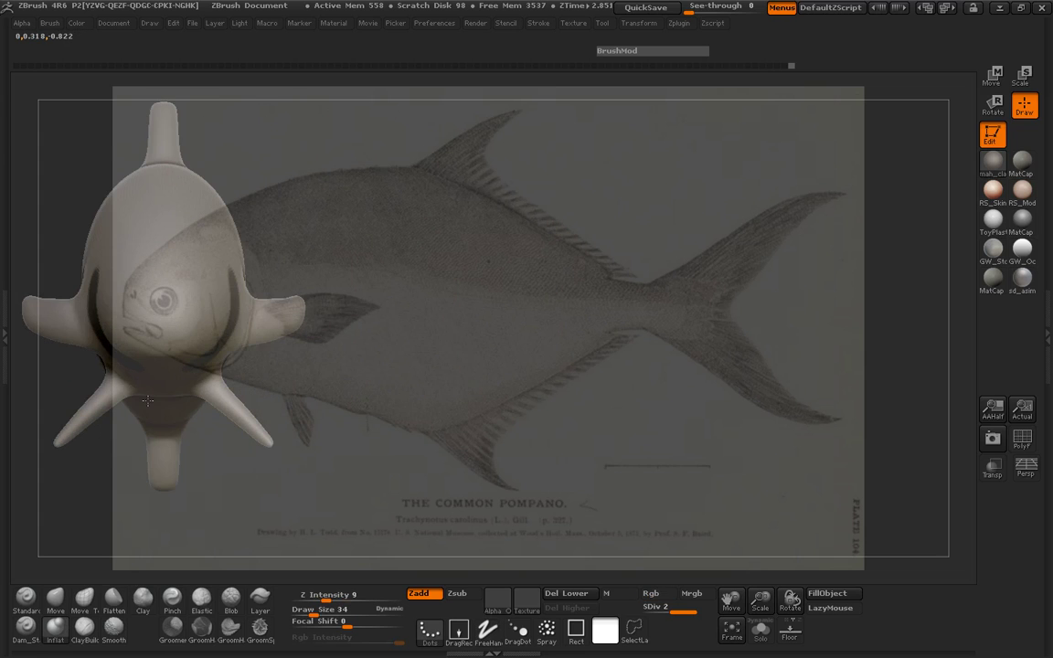
Hide the reference image and invert the mask so only the gill cover band is unprotected
key("shift+z")
mouse_move(439, 397)
left_mouse_down()
mouse_move(163, 422)
mouse_move(232, 424)
mouse_move(223, 439)
mouse_move(244, 439)
mouse_move(208, 453)
left_mouse_up()
left_click(226, 431, "ctrl")
Build up the gill cover edge with the ClayBuildup brush at Z Intensity 4, draw size 65 and Focal Shift -3, and clear the mask
left_click(89, 623)
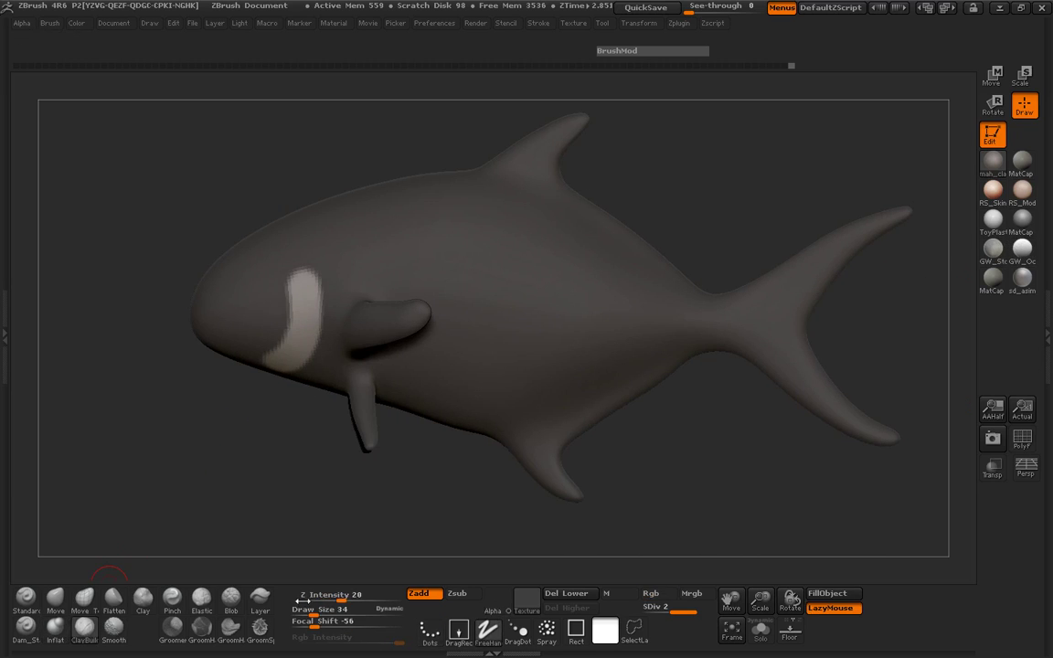
left_click(344, 595)
type("4")
key("space")
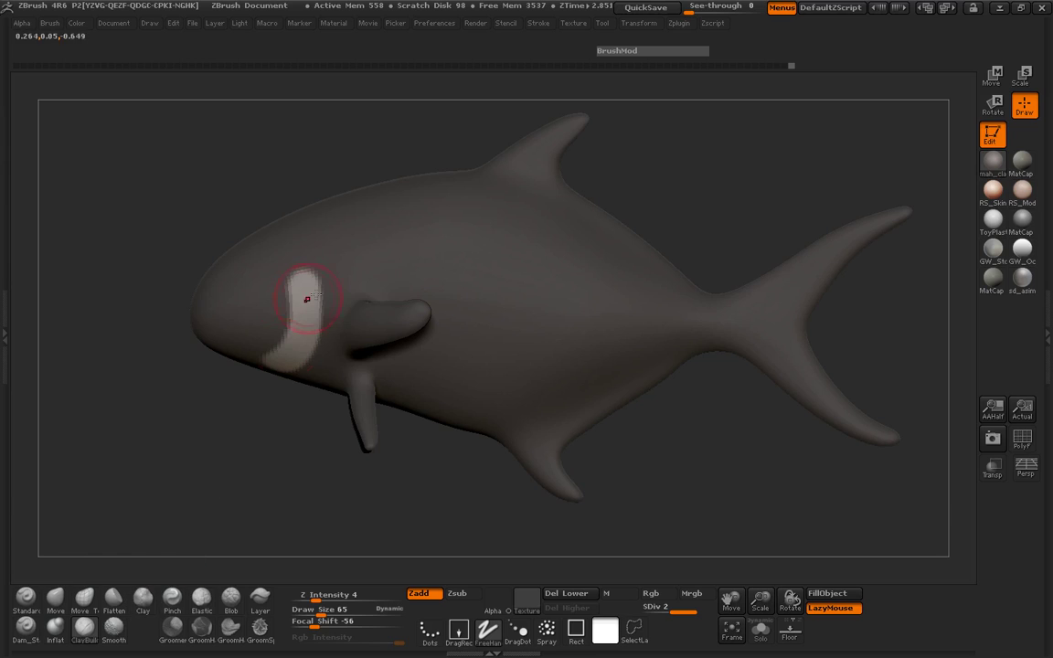
key("space")
left_click_drag(315, 303, 336, 311)
left_click_drag(274, 361, 297, 292)
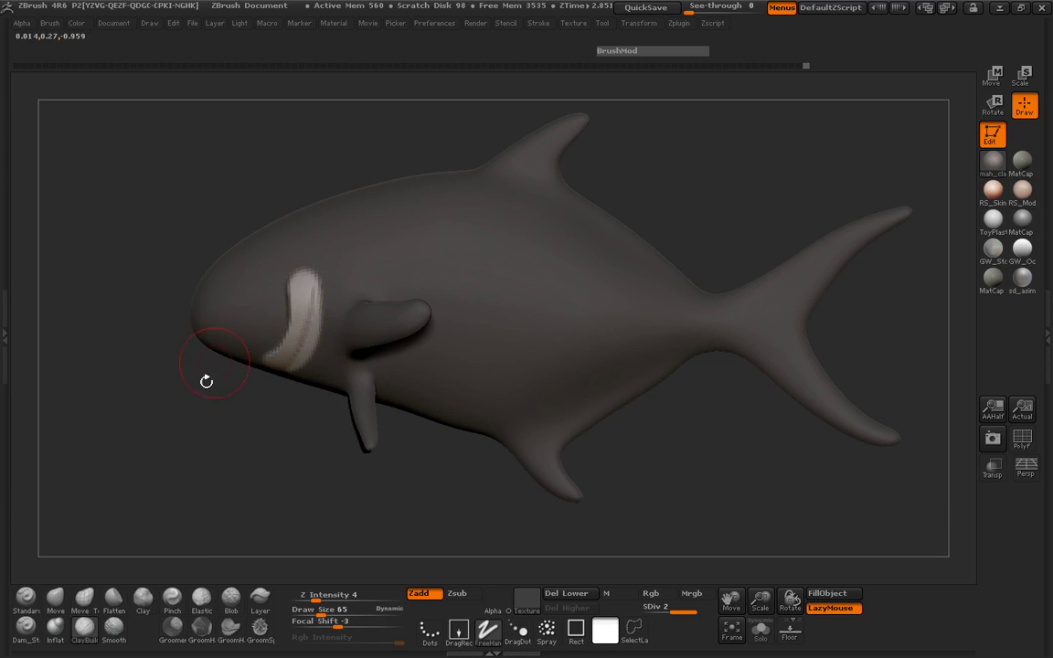
key("ctrl+z")
key("shift")
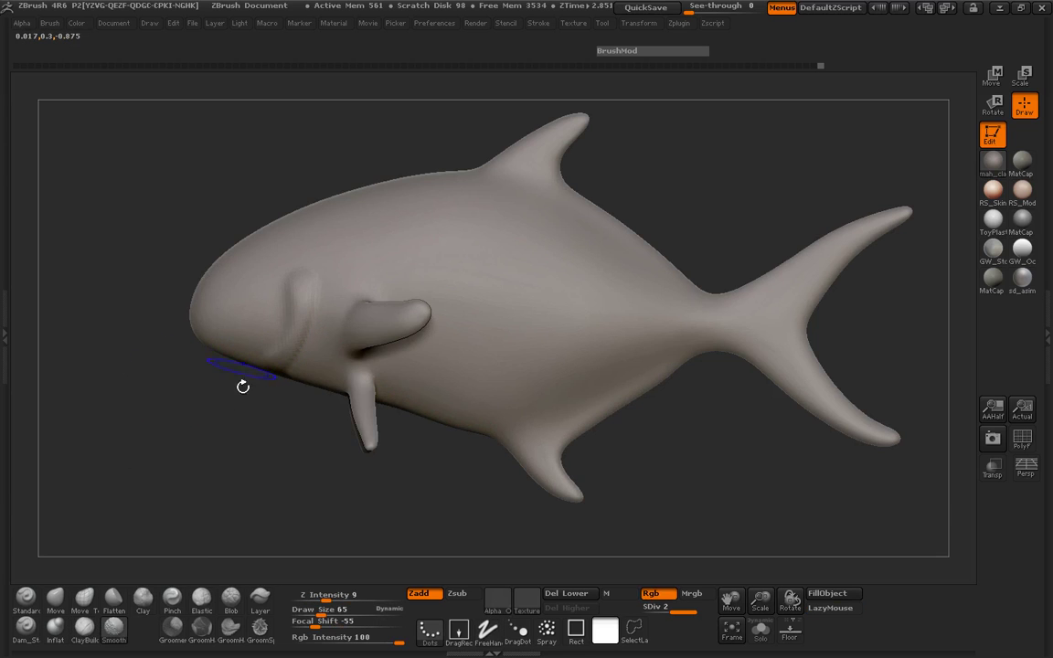
Mask a curved band just behind the raised gill cover at draw size 27 and invert the mask
left_click_drag(187, 402, 313, 399)
key("space")
left_click_drag(238, 321, 230, 321)
left_click_drag(207, 283, 215, 322, "ctrl")
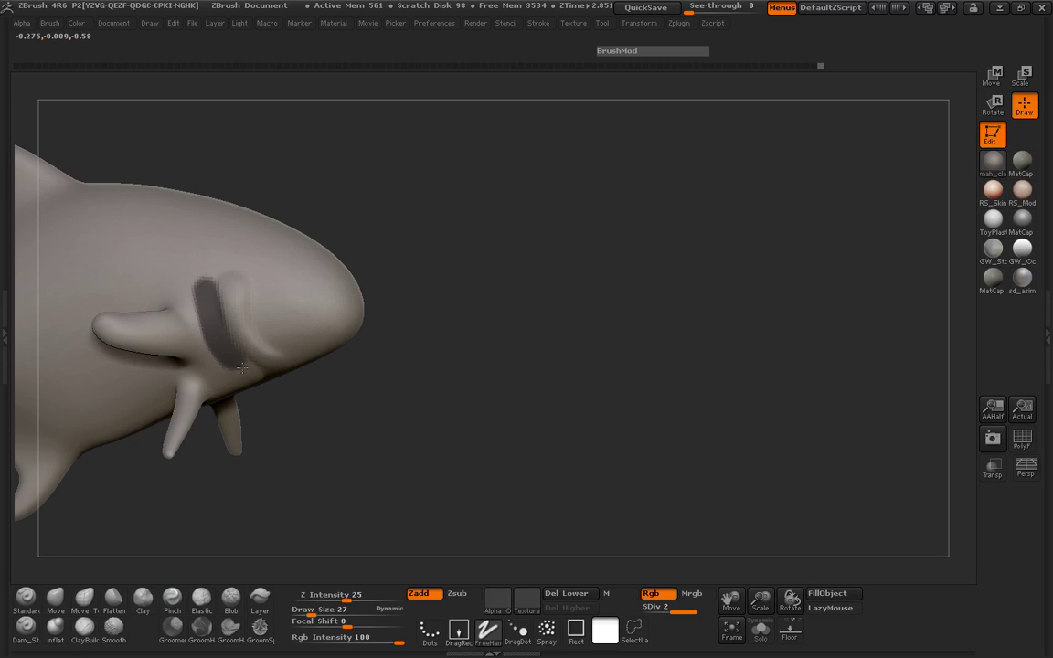
mouse_move(306, 402)
left_mouse_down()
mouse_move(165, 420)
mouse_move(144, 464)
mouse_move(121, 466)
left_mouse_up()
left_click(165, 420, "ctrl")
left_click(90, 591)
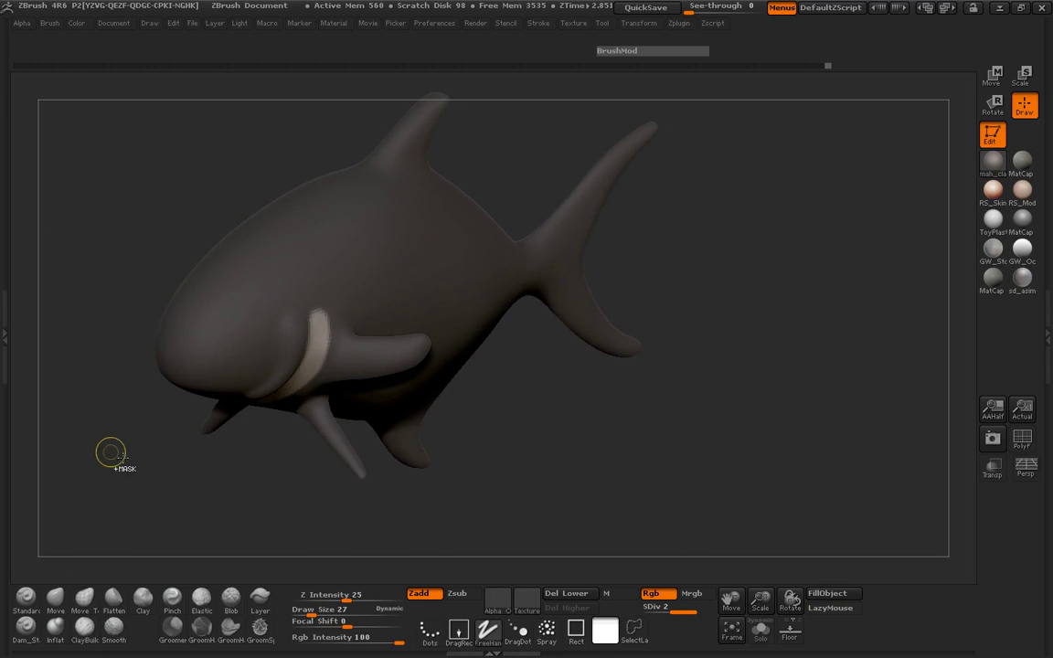
Push the unmasked band behind the gill cover inward with the Move Topological brush at draw size 120, and invert the mask
right_click_drag(110, 452, 219, 447, "ctrl")
key("space")
left_click(364, 403)
left_click_drag(168, 212, 270, 151)
left_click_drag(302, 203, 634, 214)
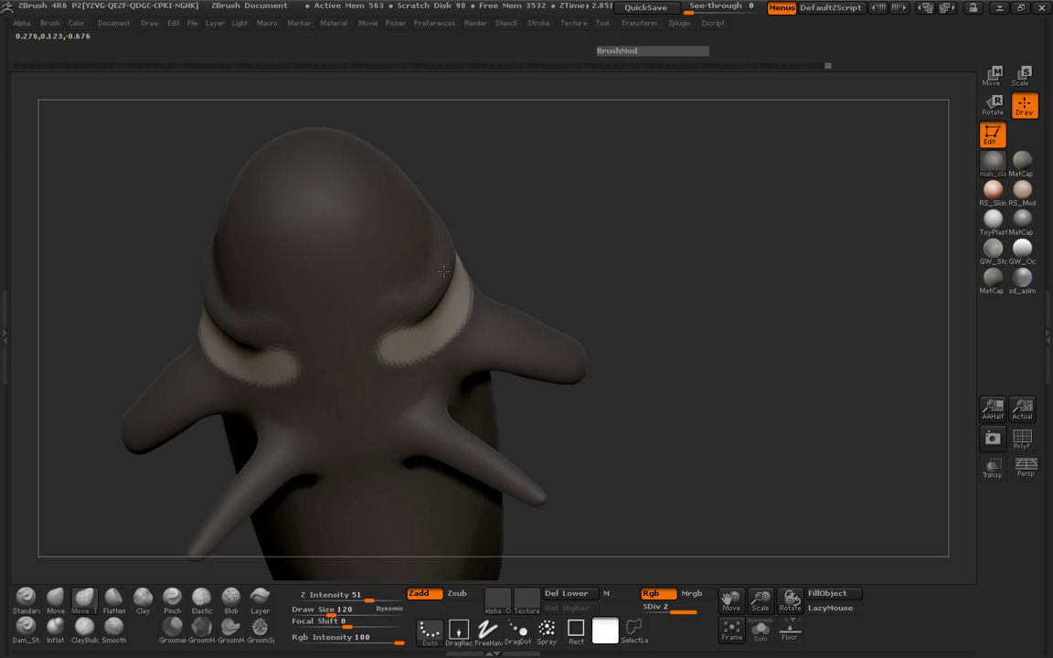
left_click_drag(558, 257, 460, 232)
mouse_move(639, 288)
left_mouse_down()
mouse_move(449, 289)
mouse_move(458, 290)
mouse_move(418, 305)
mouse_move(502, 259)
mouse_move(463, 283)
left_mouse_up()
left_click_drag(645, 212, 259, 300)
left_click(251, 304, "ctrl")
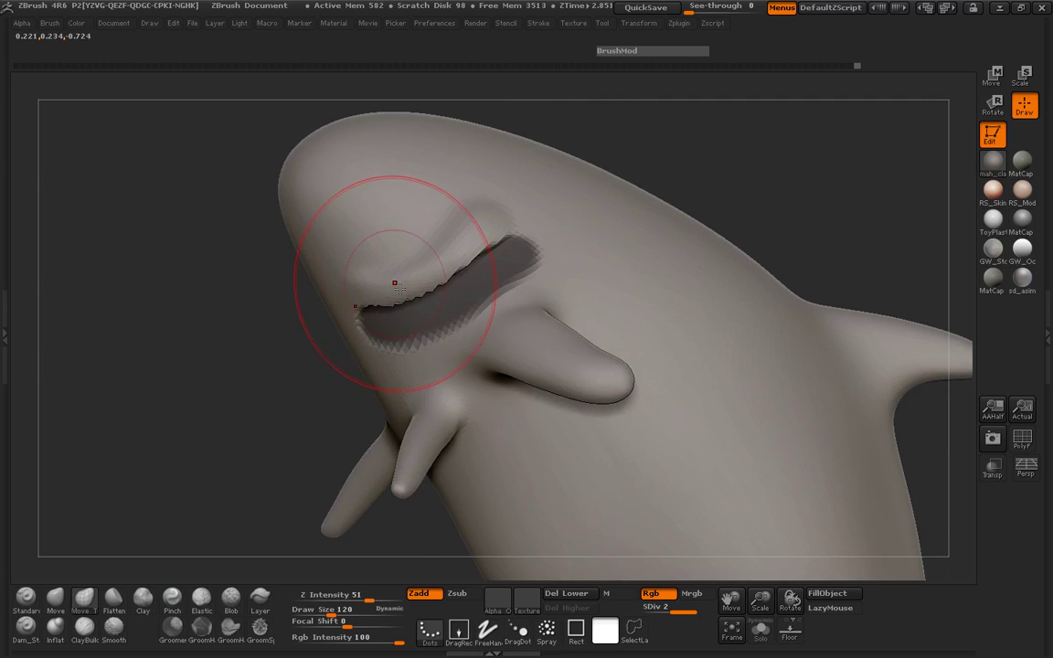
Pull the gill cover edge over the masked band with Move Topological at draw size 58, and thicken it with Inflat at Z Intensity 3
key("space")
left_click_drag(395, 282, 385, 282)
left_click_drag(239, 320, 230, 273)
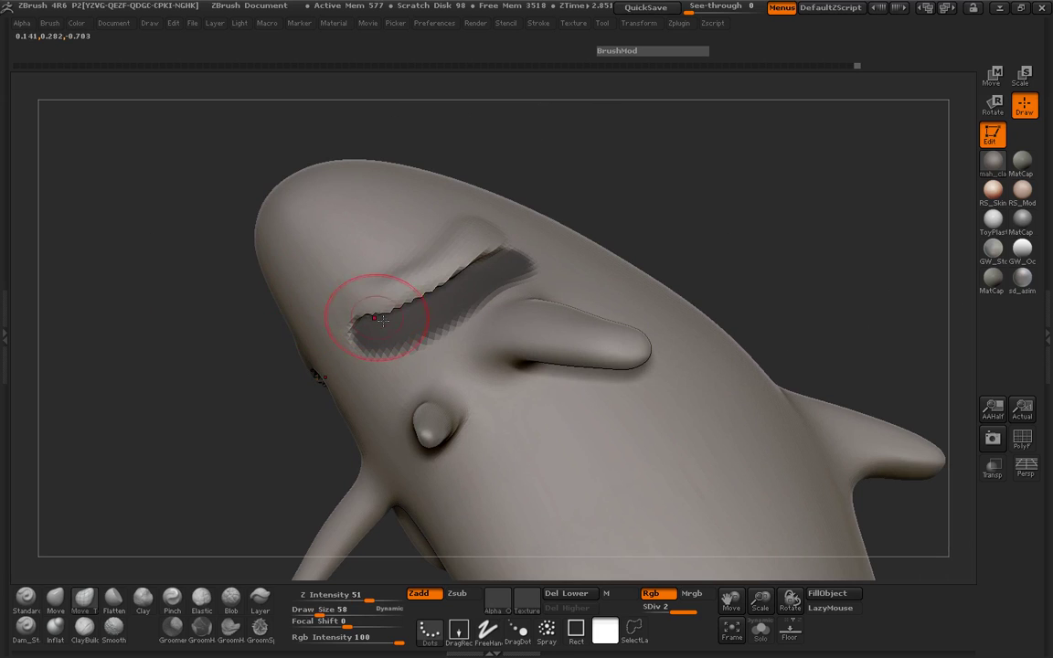
left_click_drag(581, 186, 513, 199)
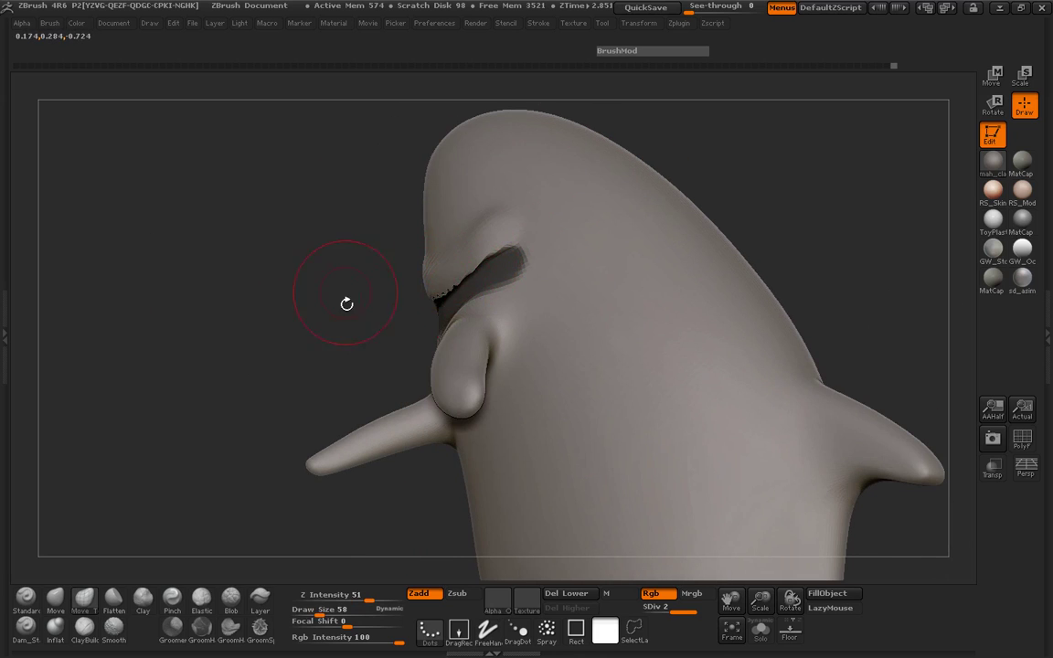
left_click_drag(346, 304, 510, 240)
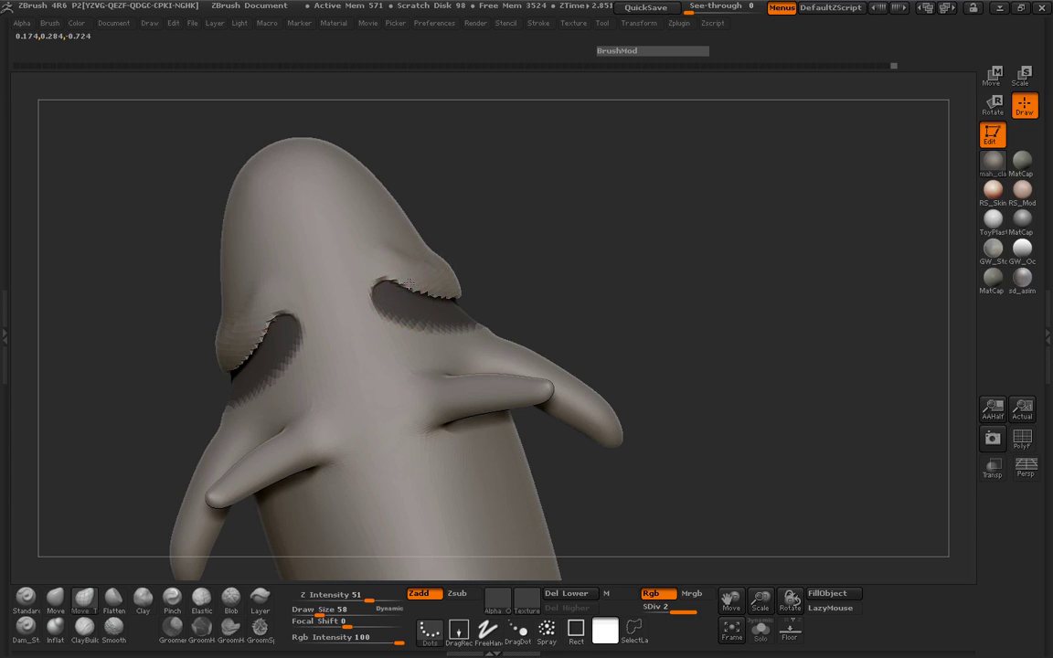
mouse_move(554, 269)
left_mouse_down()
mouse_move(284, 336)
mouse_move(183, 467)
mouse_move(186, 442)
mouse_move(201, 441)
left_mouse_up()
left_click(57, 637)
left_click_drag(326, 601, 246, 435)
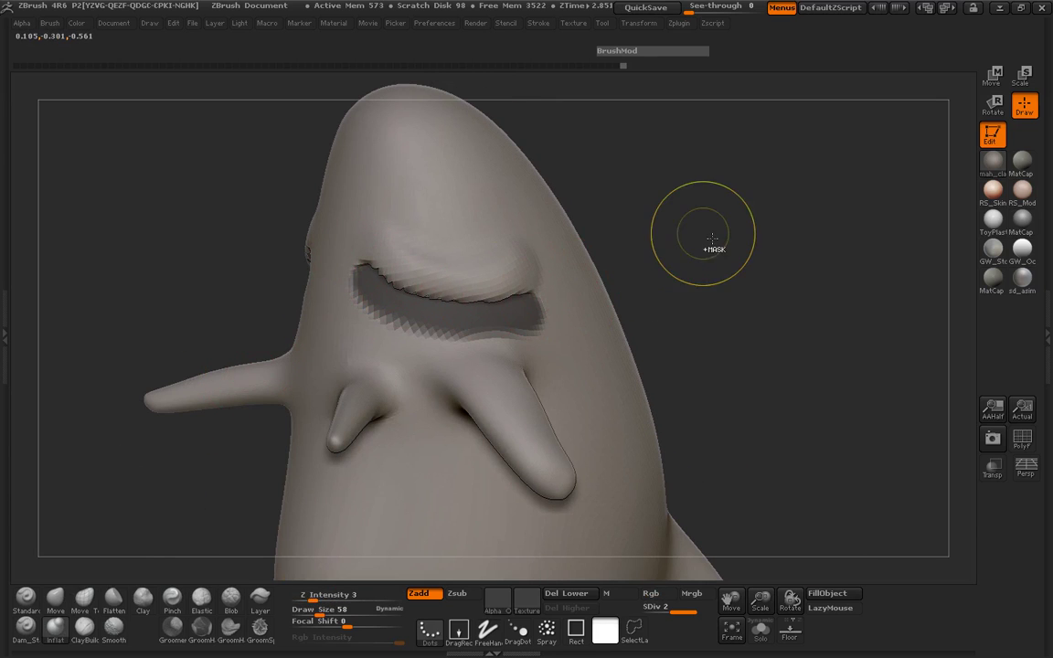
Clear the mask, subdivide the mesh to level 3 and smooth the gill cover edge and groove
mouse_move(704, 234)
left_mouse_down("ctrl")
mouse_move(714, 277)
mouse_move(653, 278)
left_mouse_up("ctrl")
key("ctrl+d")
left_click_drag(537, 291, 418, 303, "shift")
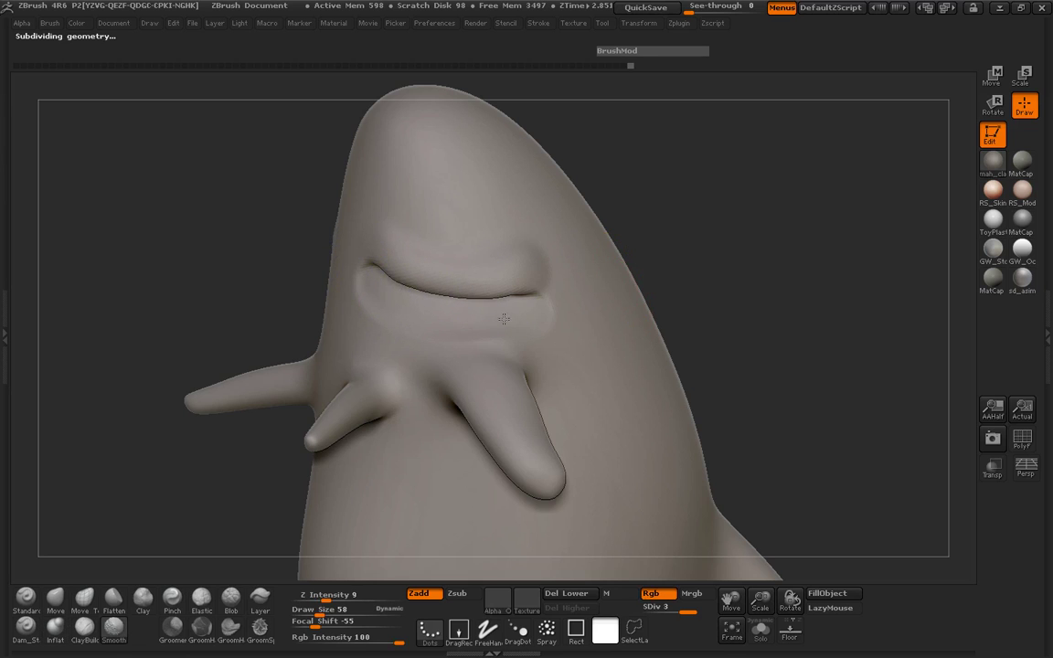
mouse_move(274, 183)
left_mouse_down()
mouse_move(313, 244)
mouse_move(235, 244)
mouse_move(418, 216)
mouse_move(148, 375)
mouse_move(274, 319)
left_mouse_up()
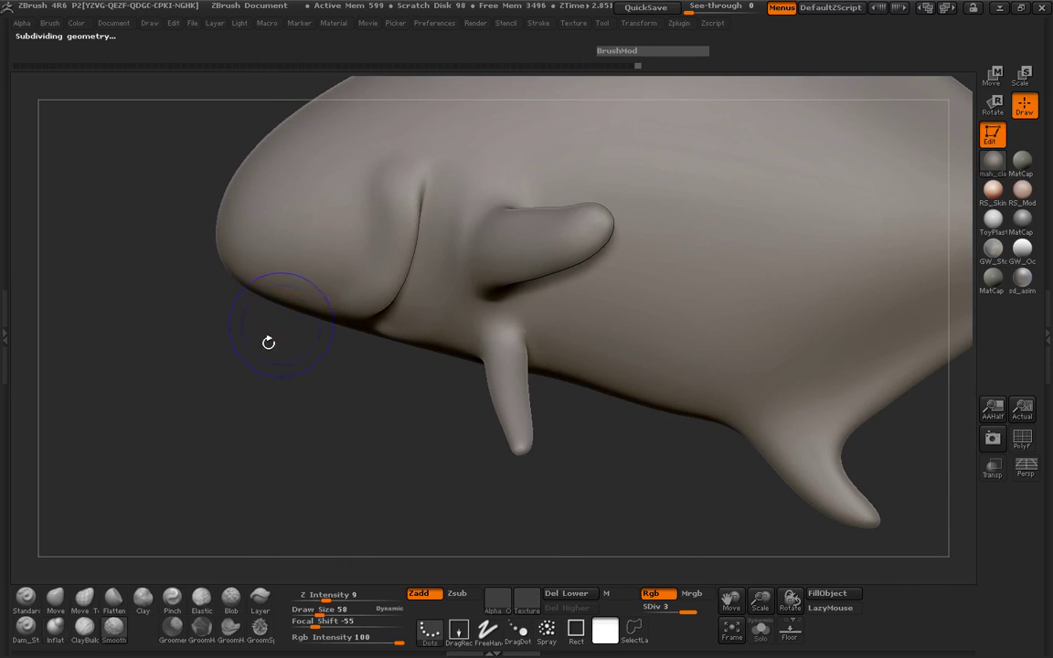
Widen the thin pelvic fins with the Move Topological brush at draw size 97
mouse_move(238, 353)
left_mouse_down()
mouse_move(186, 441)
mouse_move(174, 512)
mouse_move(302, 455)
mouse_move(262, 423)
left_mouse_up()
left_click(86, 598)
left_click_drag(308, 474, 312, 501)
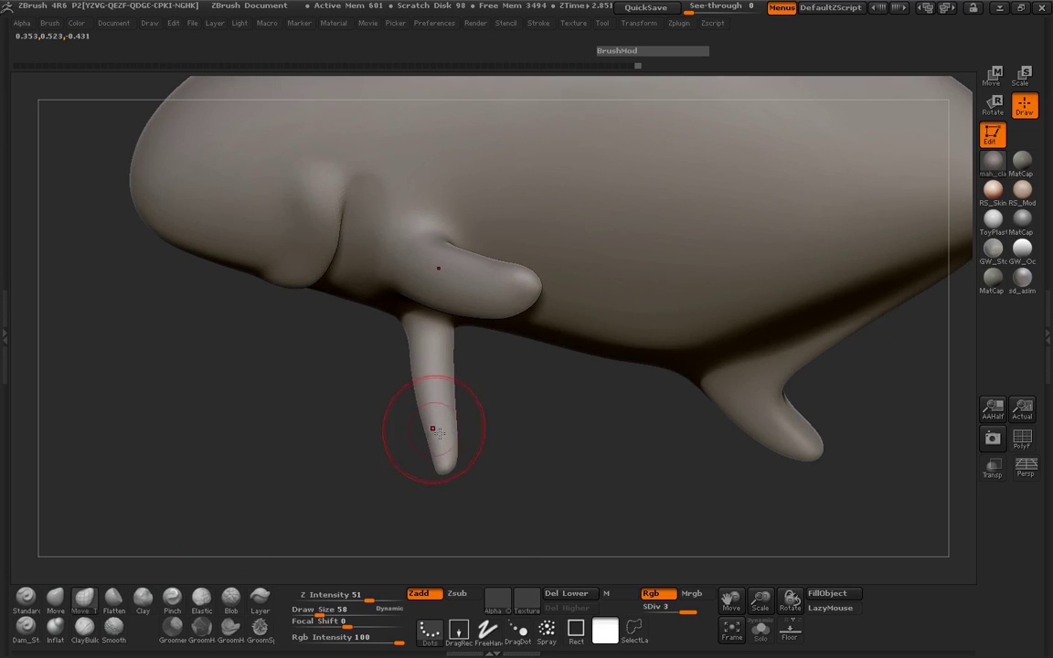
key("space")
left_click_drag(434, 427, 444, 425)
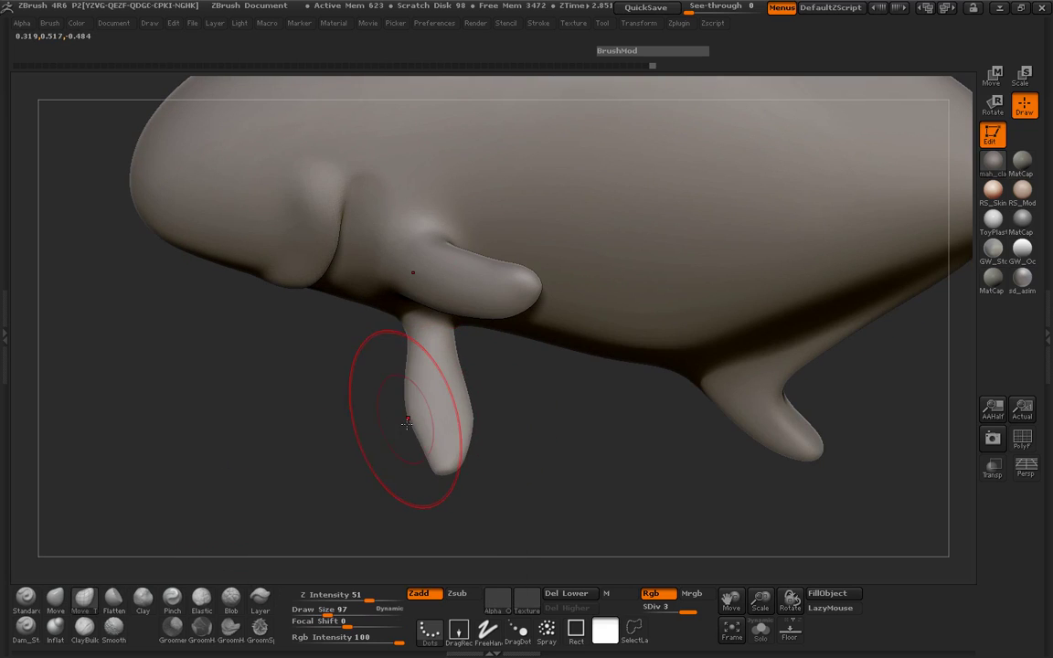
mouse_move(387, 457)
left_mouse_down()
mouse_move(402, 462)
mouse_move(375, 450)
mouse_move(421, 441)
left_mouse_up()
Refine the pelvic fin outline into a rounded paddle with a narrow base at draw size 65
key("space")
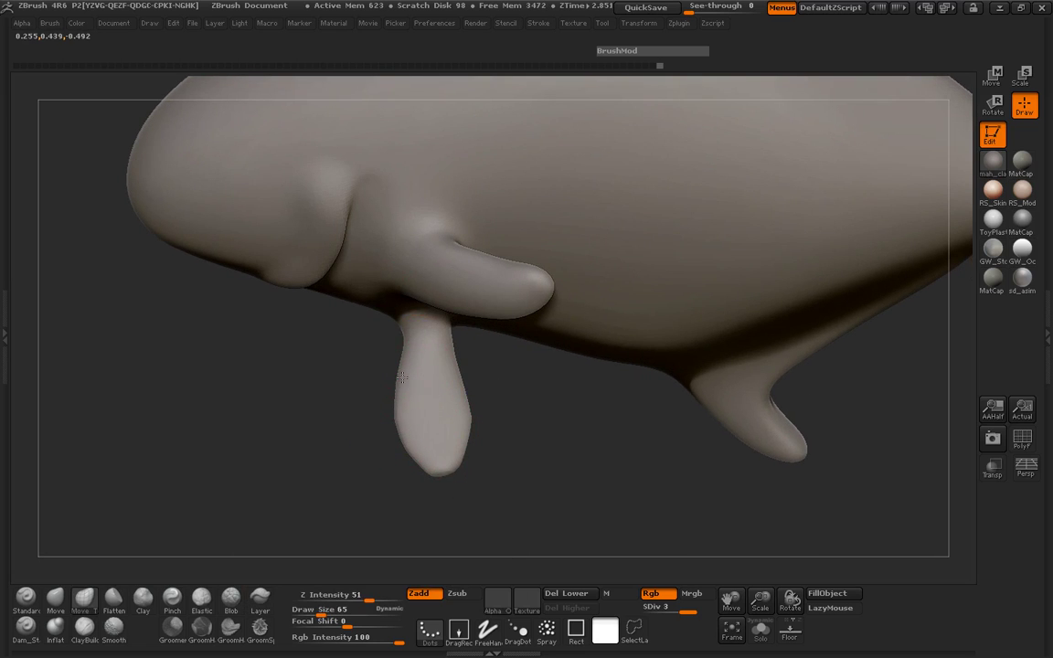
mouse_move(402, 378)
left_mouse_down()
mouse_move(509, 446)
mouse_move(475, 432)
mouse_move(457, 376)
left_mouse_up()
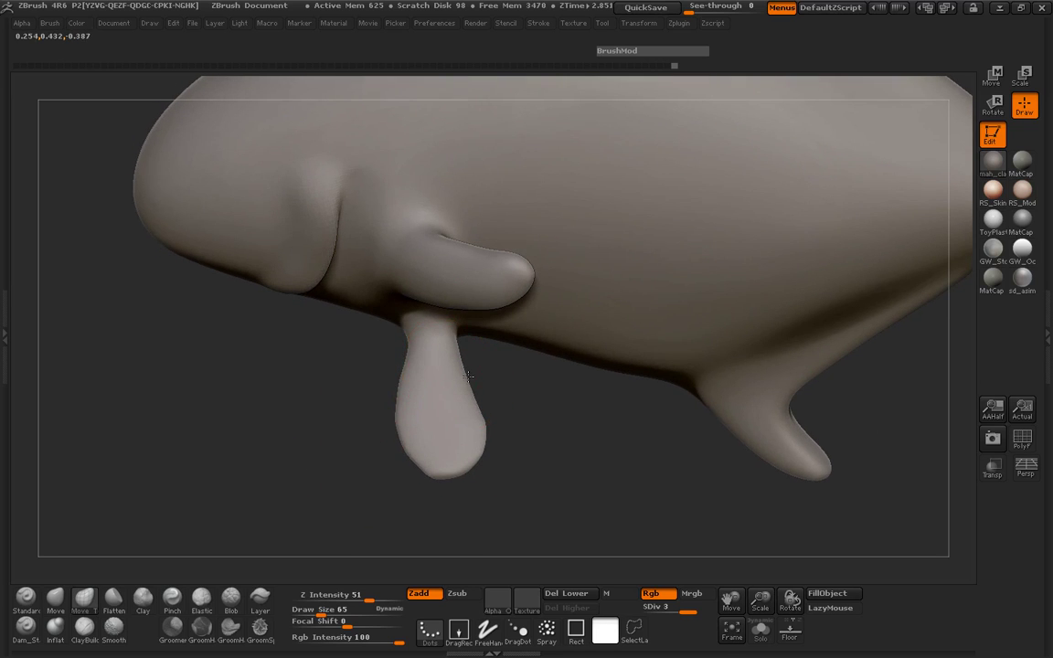
mouse_move(405, 416)
left_mouse_down()
mouse_move(376, 441)
mouse_move(416, 455)
left_mouse_up()
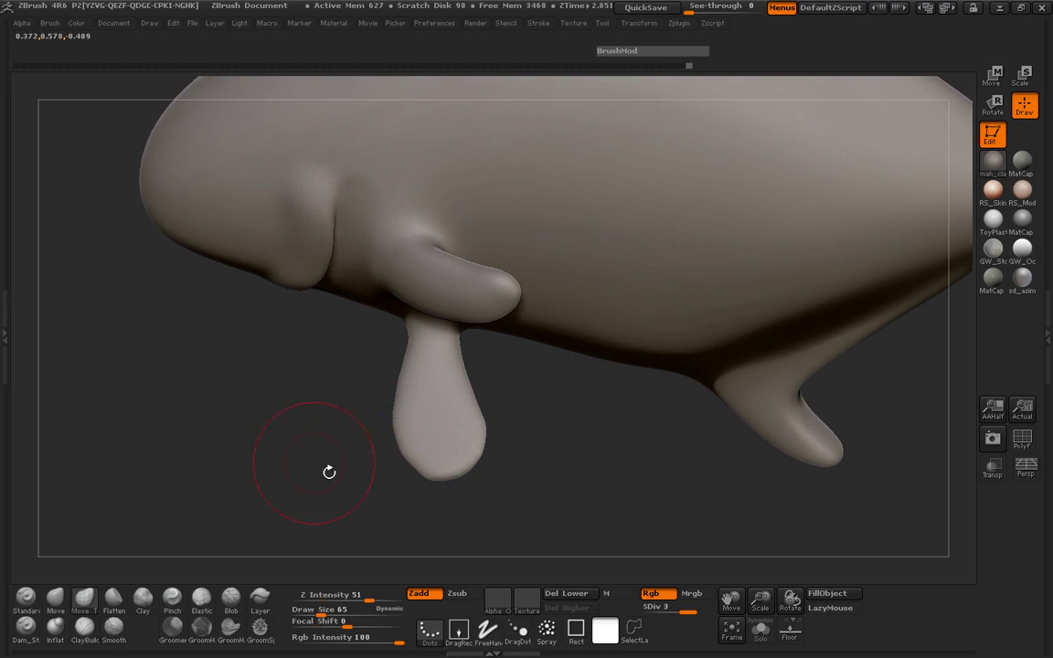
mouse_move(332, 470)
left_mouse_down()
mouse_move(549, 408)
mouse_move(470, 348)
left_mouse_up()
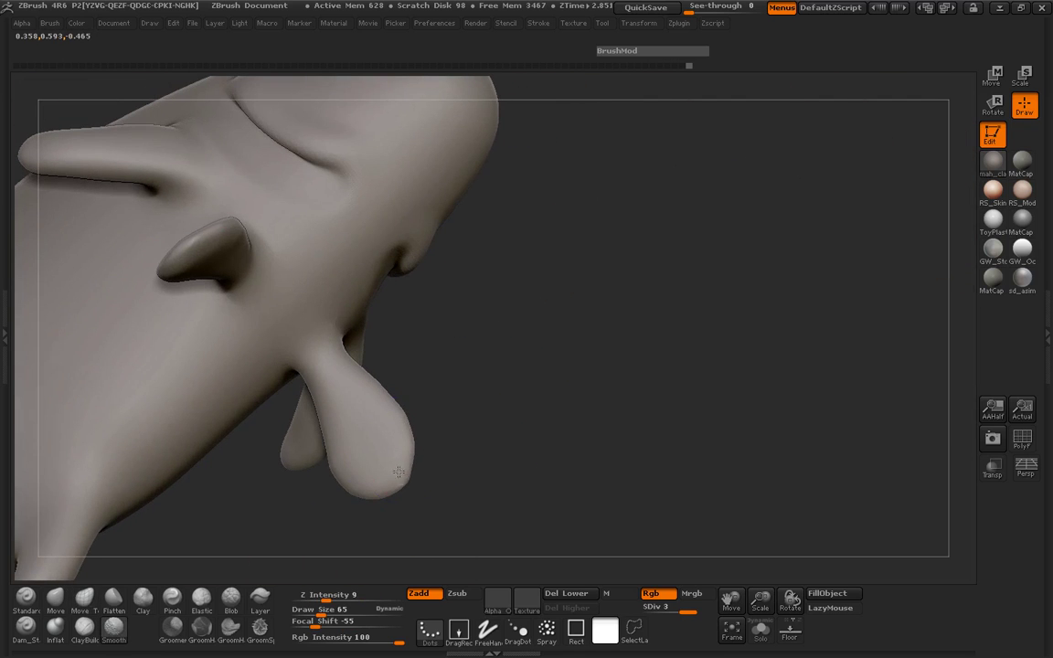
mouse_move(458, 484)
left_mouse_down()
mouse_move(337, 446)
mouse_move(243, 254)
mouse_move(222, 307)
mouse_move(293, 251)
mouse_move(325, 364)
mouse_move(301, 193)
mouse_move(260, 291)
mouse_move(263, 423)
mouse_move(336, 348)
mouse_move(402, 345)
mouse_move(414, 358)
mouse_move(358, 217)
mouse_move(406, 286)
mouse_move(519, 338)
mouse_move(519, 407)
left_mouse_up()
Mask a round eye area at draw size 46 over the aligned reference image, hide the reference and invert the mask
mouse_move(310, 304)
left_mouse_down("alt")
mouse_move(326, 460)
mouse_move(292, 440)
mouse_move(229, 454)
mouse_move(225, 468)
mouse_move(171, 455)
mouse_move(176, 445)
mouse_move(189, 459)
left_mouse_up("alt")
key("shift+z")
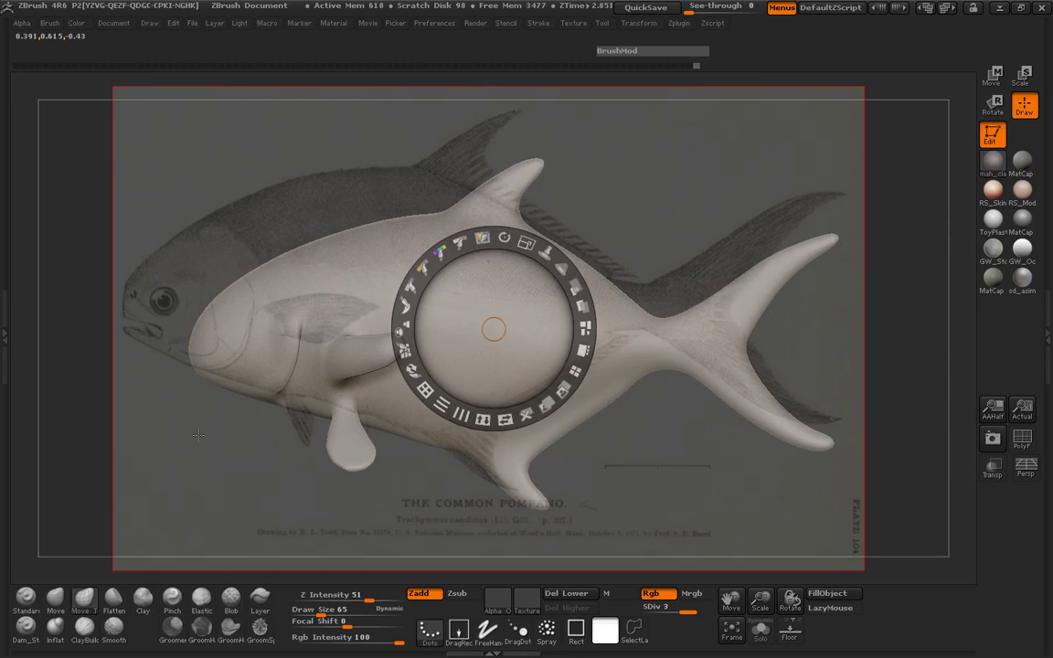
key("z")
left_click_drag(188, 423, 122, 383, "alt")
key("space")
left_click(178, 292)
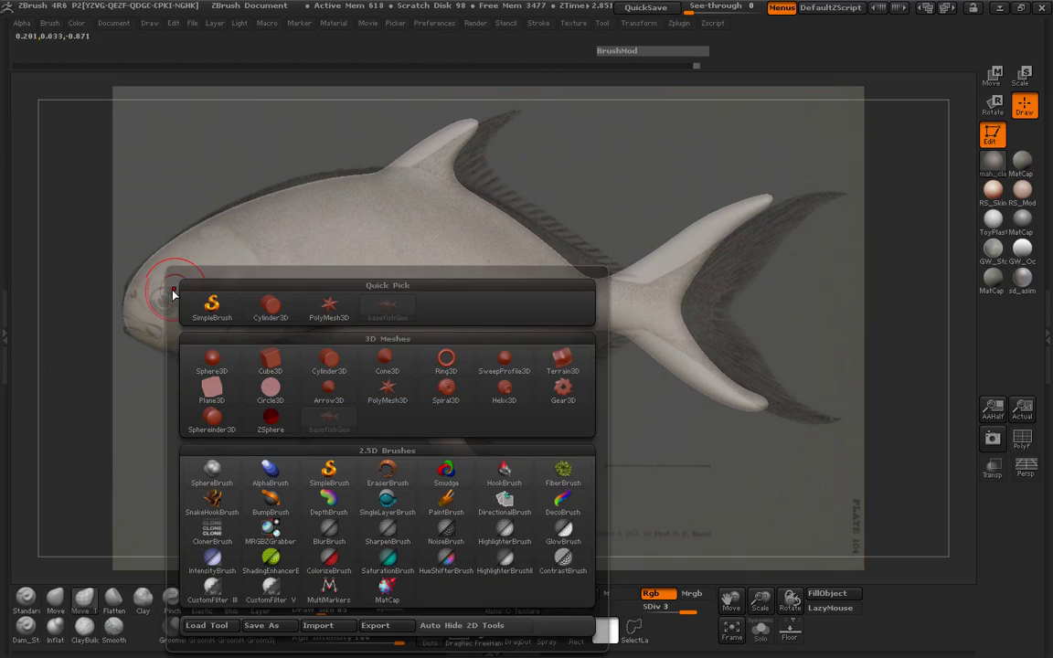
key("space")
left_click_drag(269, 272, 253, 273)
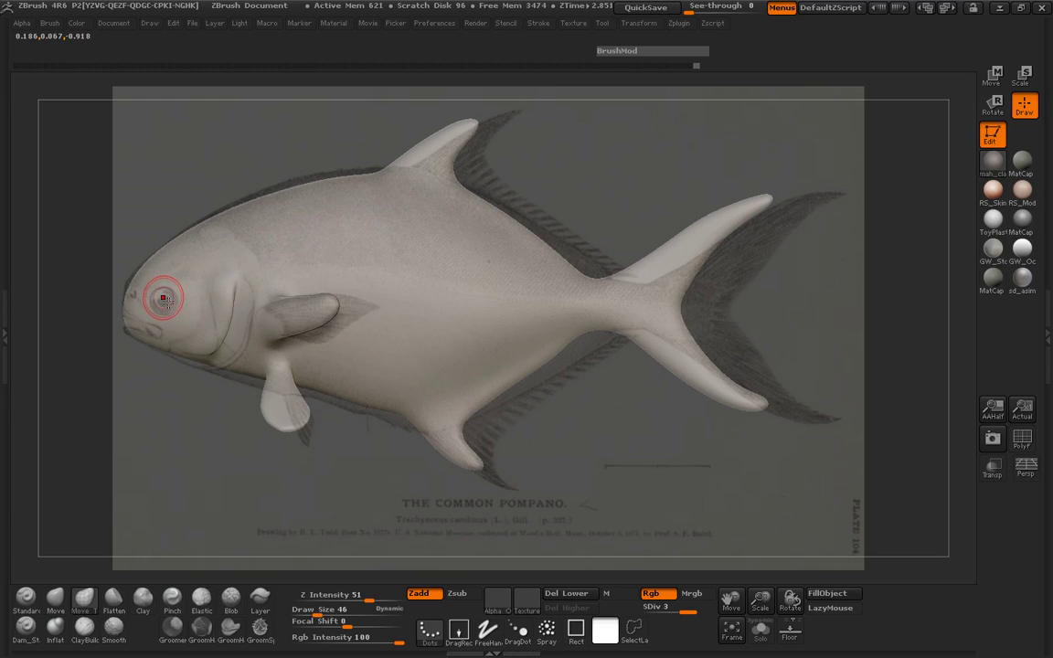
left_click_drag(168, 302, 170, 304, "ctrl")
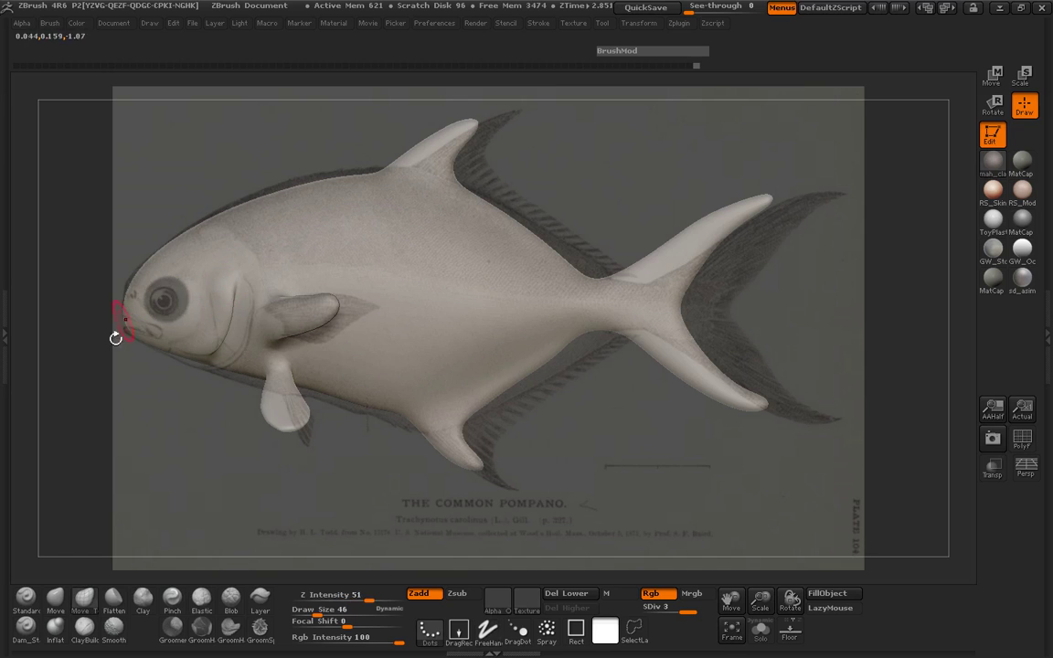
key("shift+z")
left_click_drag(86, 353, 361, 411)
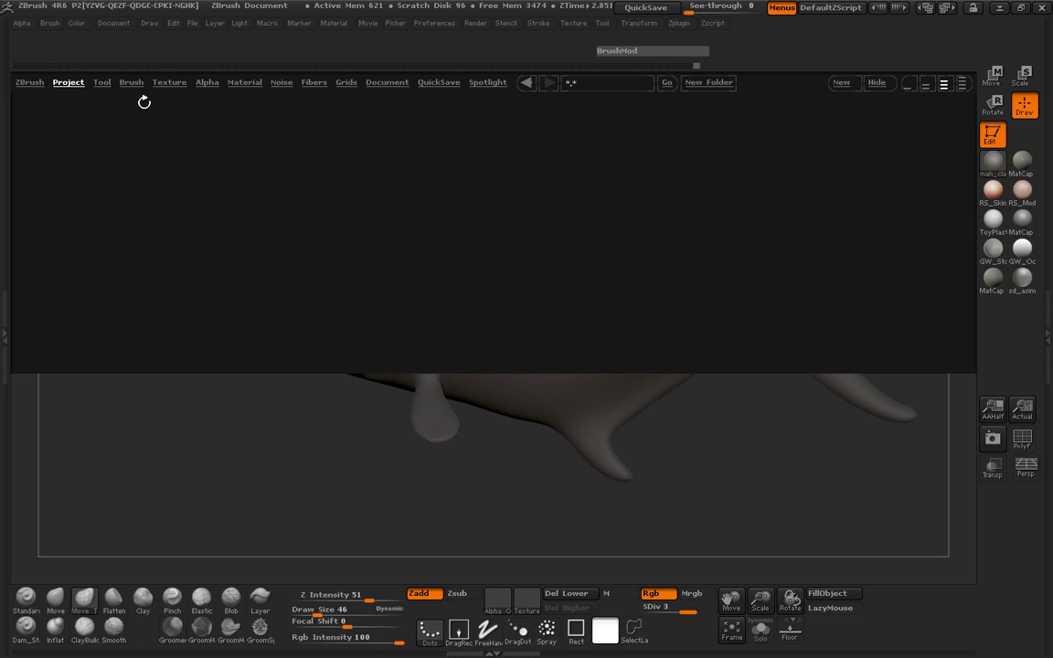
Load the Eye1 brush from the Misc brush folder and stamp an eye onto the unmasked area of the head
left_click(131, 83)
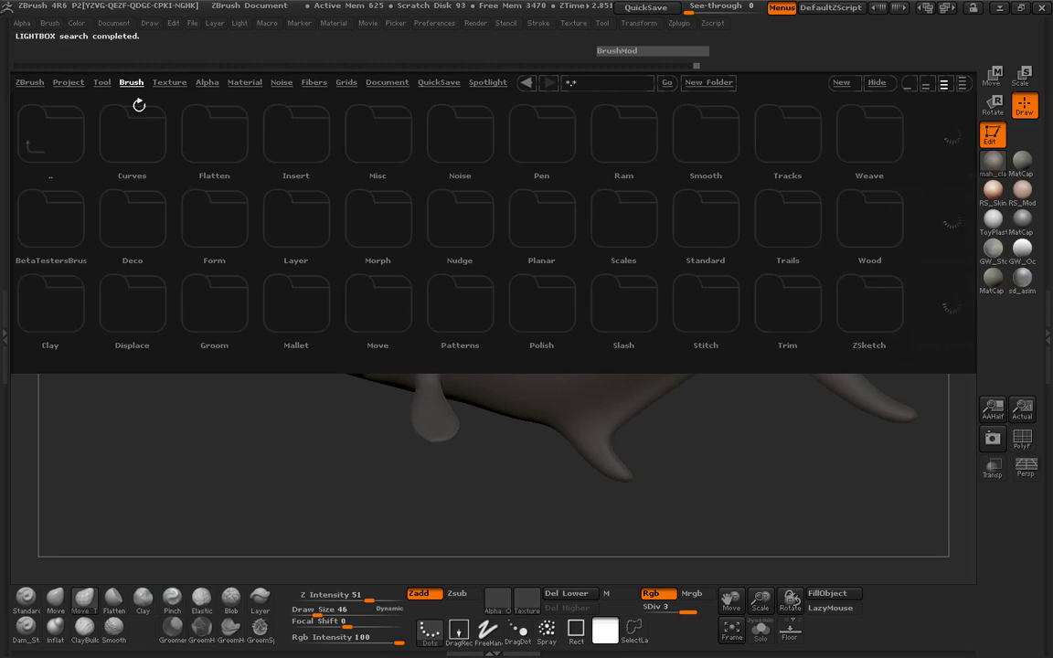
double_click(379, 146)
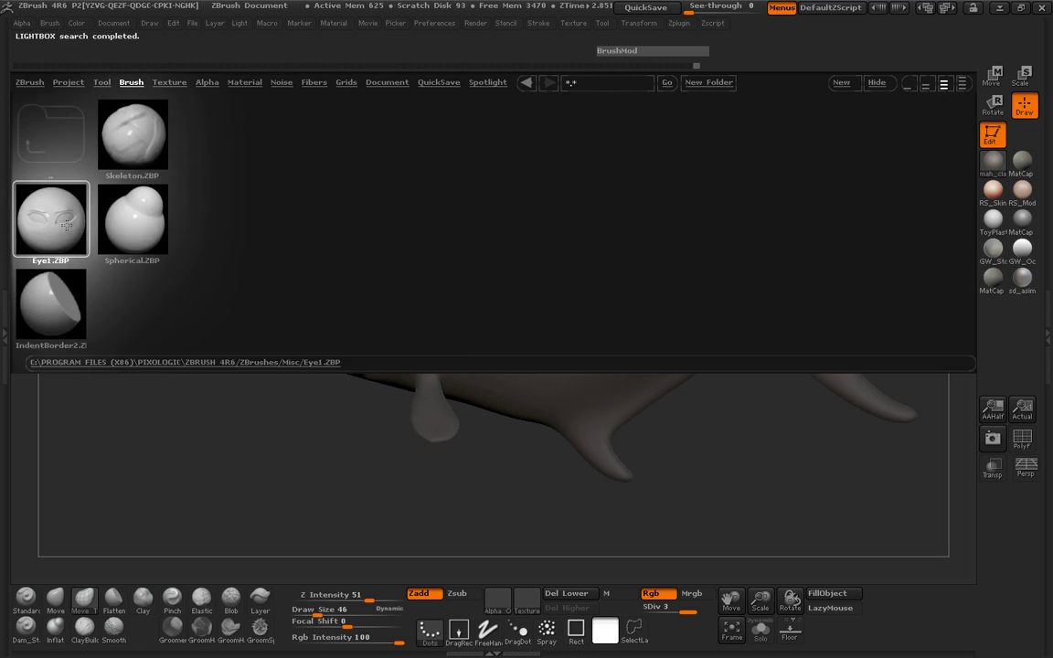
double_click(64, 224)
right_click_drag(311, 338, 328, 320, "ctrl")
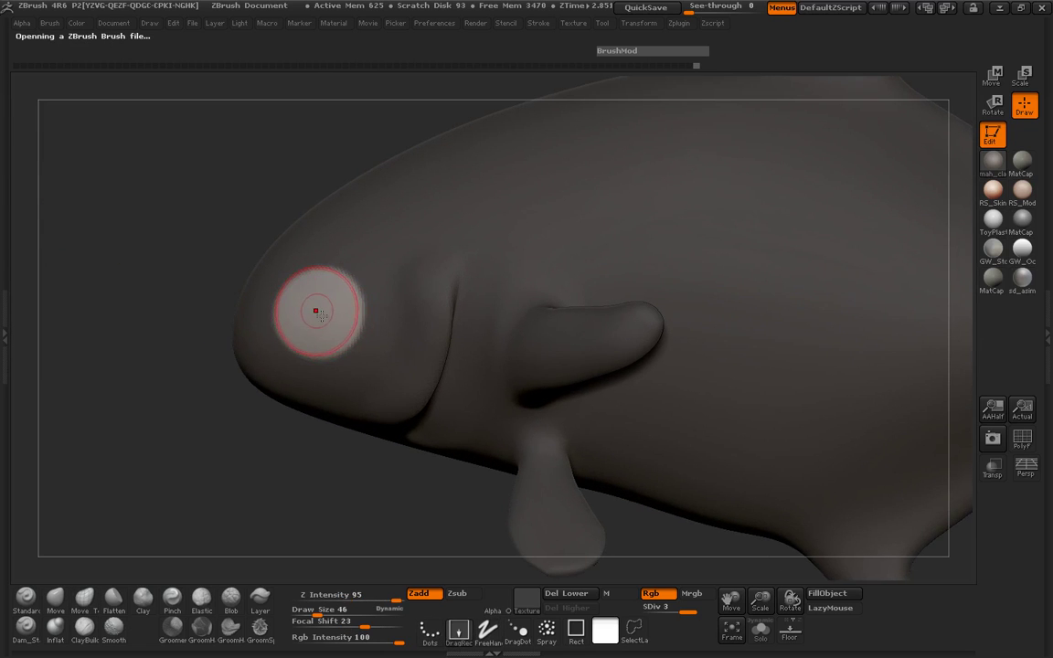
left_click_drag(322, 338, 320, 389)
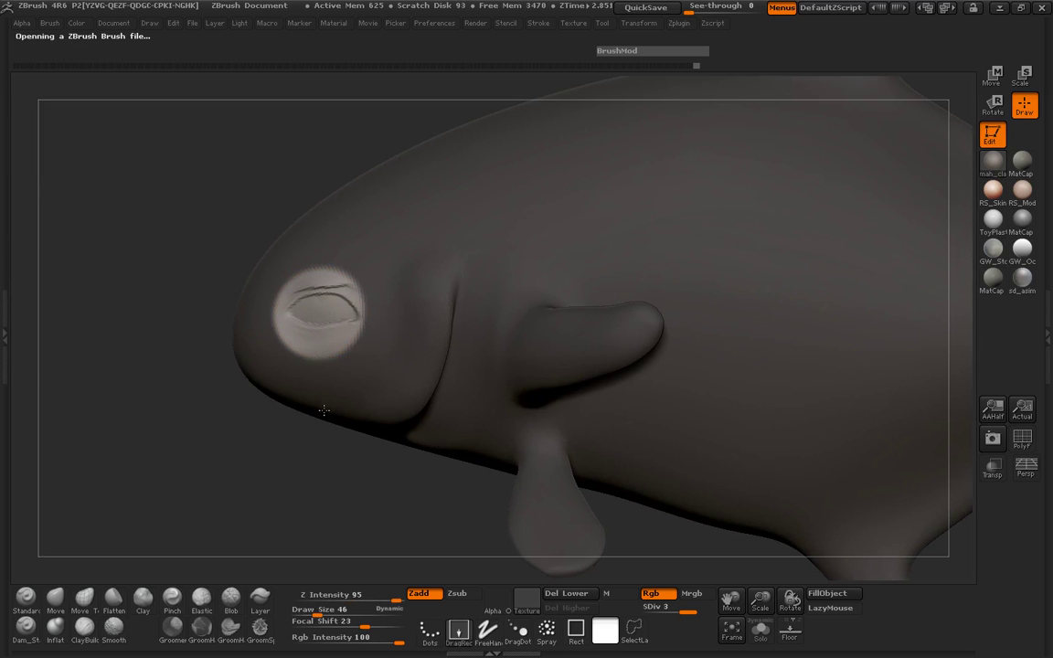
Clear the mask and smooth the surface around the stamped eye at draw size 27
key("b")
left_click_drag(169, 349, 407, 329, "ctrl")
left_click_drag(733, 315, 549, 312)
key("space")
left_click_drag(285, 311, 274, 344)
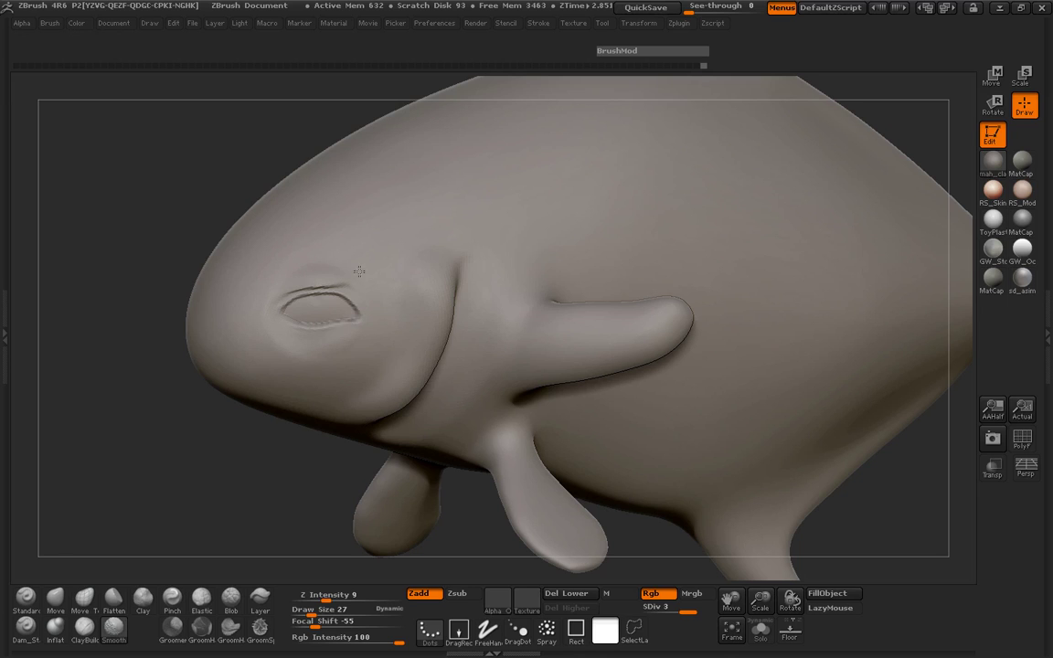
mouse_move(223, 259)
left_mouse_down()
mouse_move(411, 277)
mouse_move(505, 263)
mouse_move(489, 263)
left_mouse_up()
Reshape the stamped eyelids into a rounder eye opening with the Move Topological brush at draw size 46
mouse_move(584, 257)
left_mouse_down()
mouse_move(618, 260)
mouse_move(260, 312)
mouse_move(406, 331)
mouse_move(181, 411)
left_mouse_up()
left_click(84, 598)
mouse_move(148, 475)
left_mouse_down()
mouse_move(144, 432)
mouse_move(174, 415)
left_mouse_up()
key("space")
left_click_drag(418, 312, 415, 342)
mouse_move(478, 325)
left_mouse_down()
mouse_move(506, 359)
mouse_move(455, 378)
left_mouse_up()
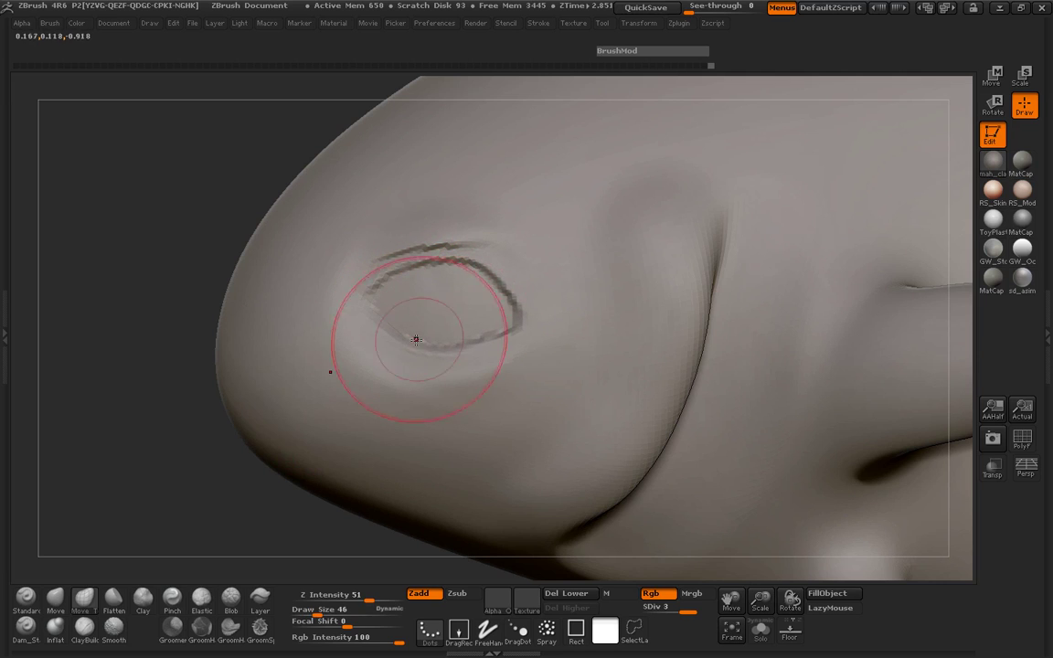
left_click_drag(370, 311, 354, 314)
left_click_drag(460, 346, 468, 353)
left_click_drag(203, 342, 164, 337)
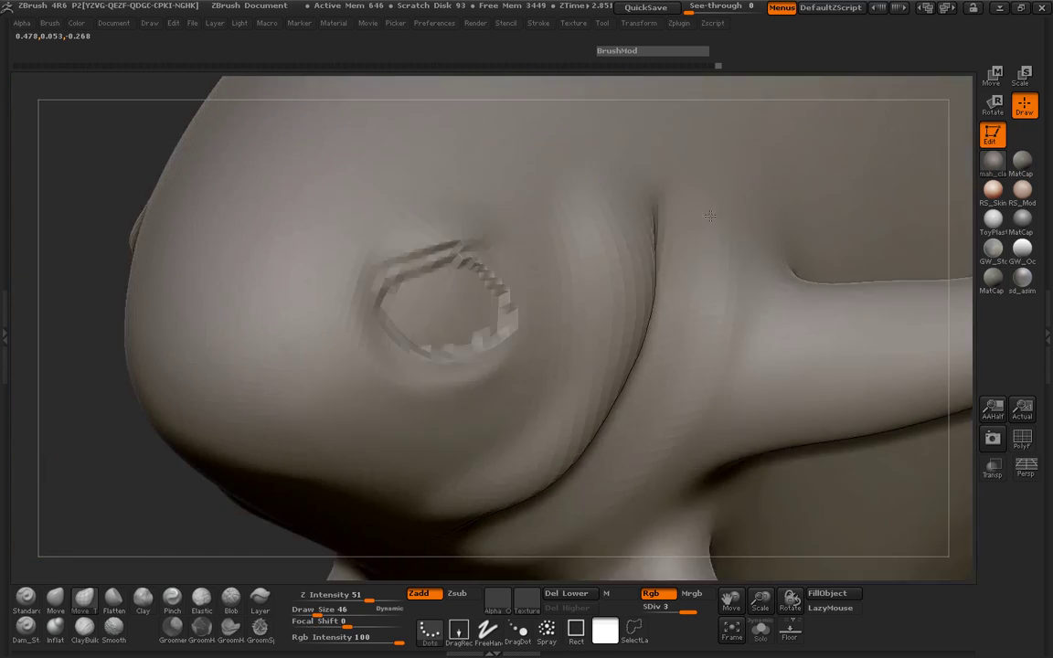
left_click_drag(709, 216, 622, 239)
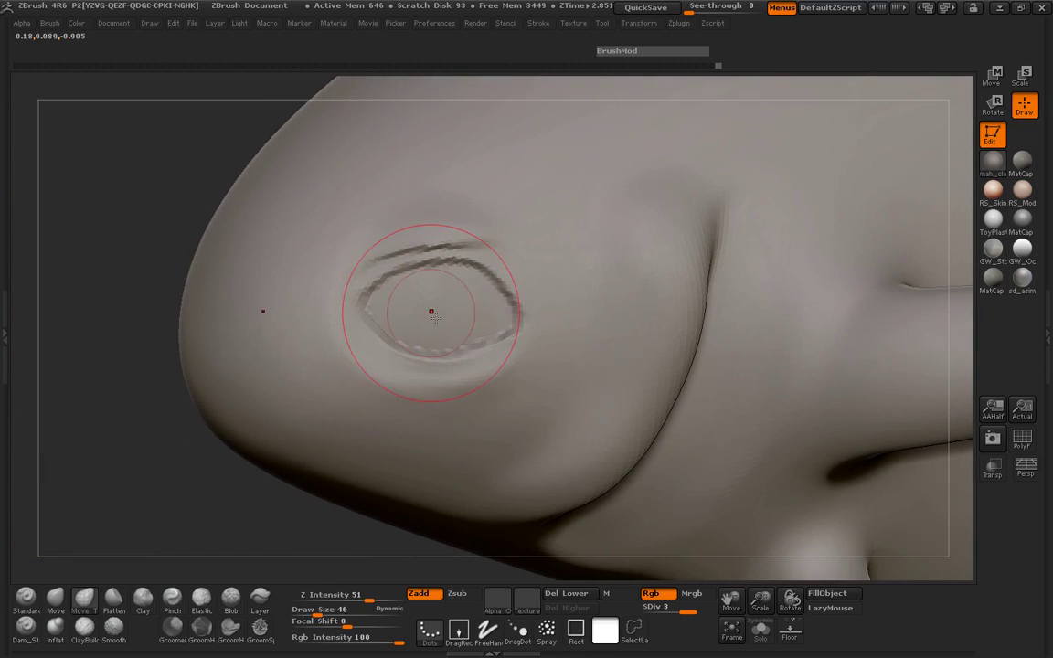
Hollow out the eye socket with the Inflat brush in Zsub mode at draw size 23, and smooth the inside
left_click(60, 627)
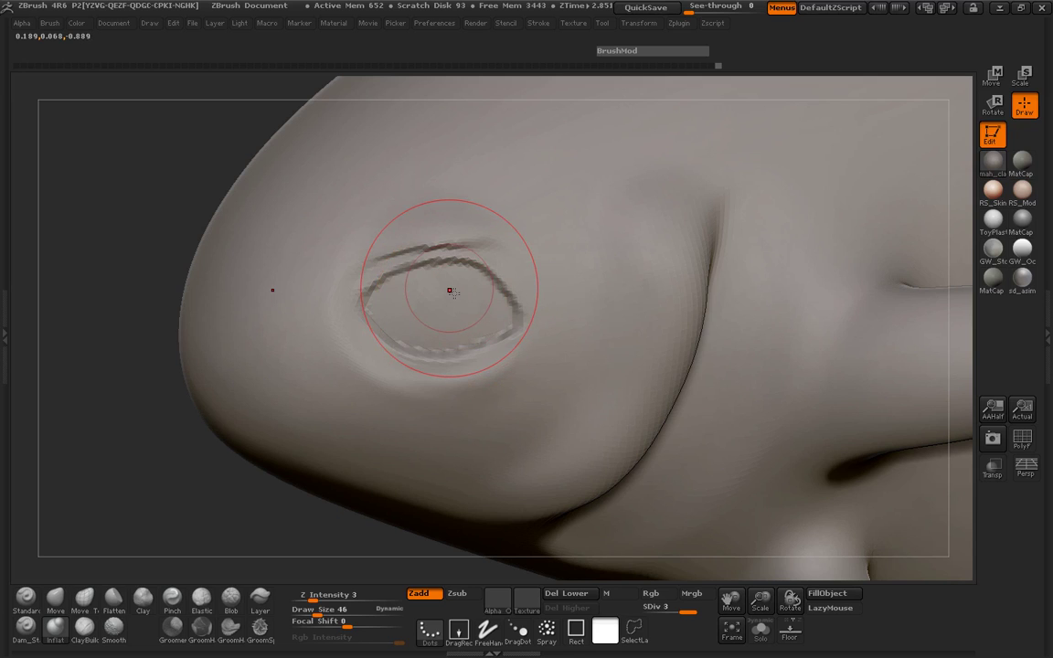
right_click(456, 299)
left_click_drag(455, 300, 445, 300)
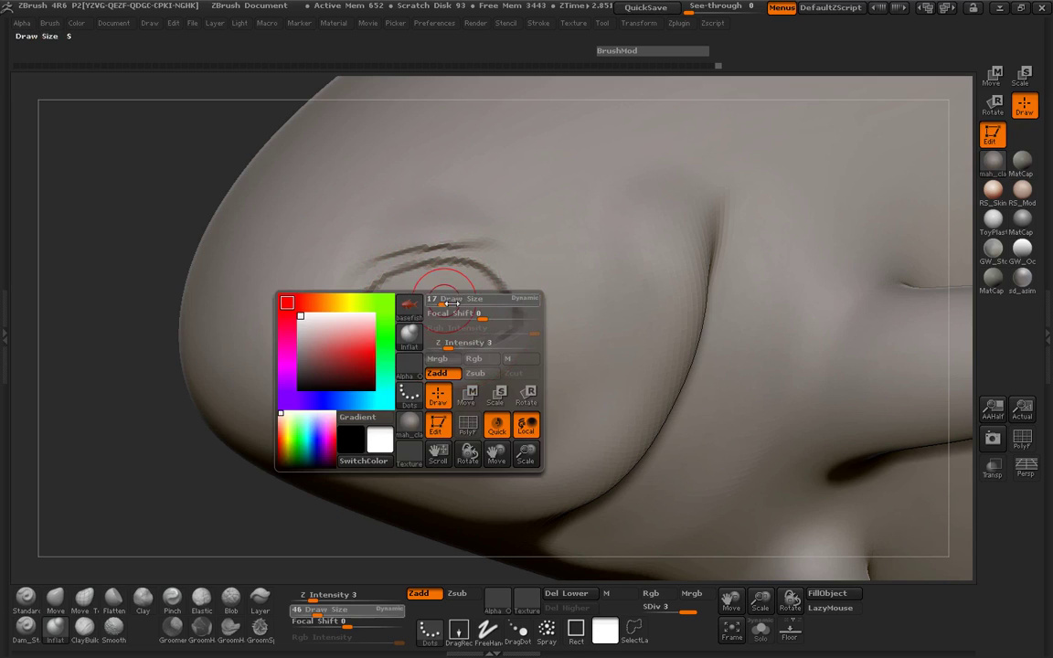
left_click(455, 594)
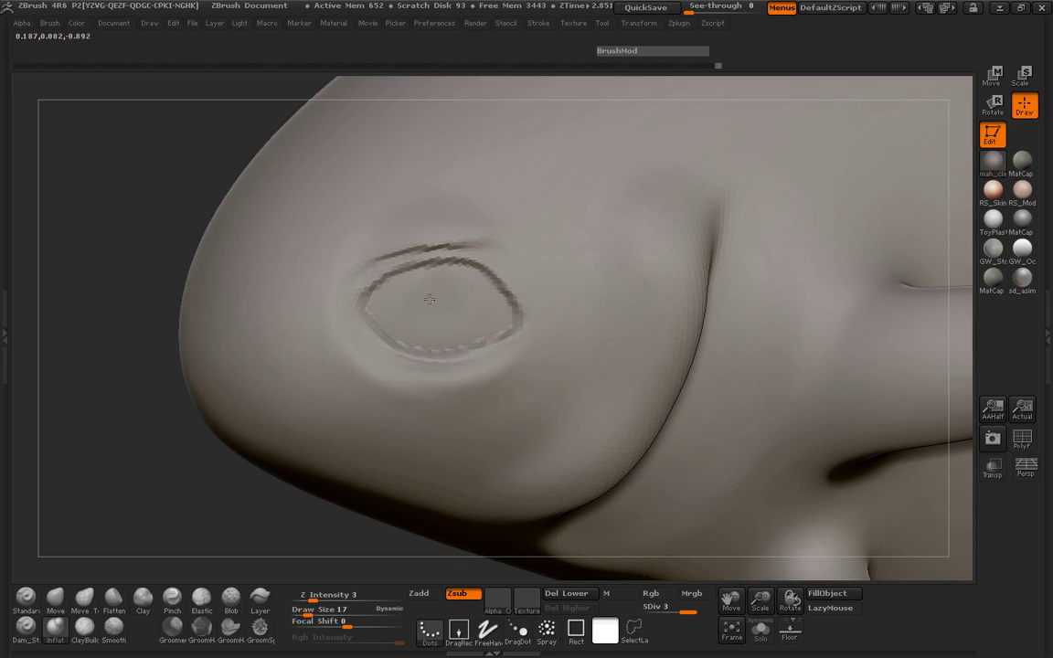
key("space")
left_click_drag(428, 311, 425, 311)
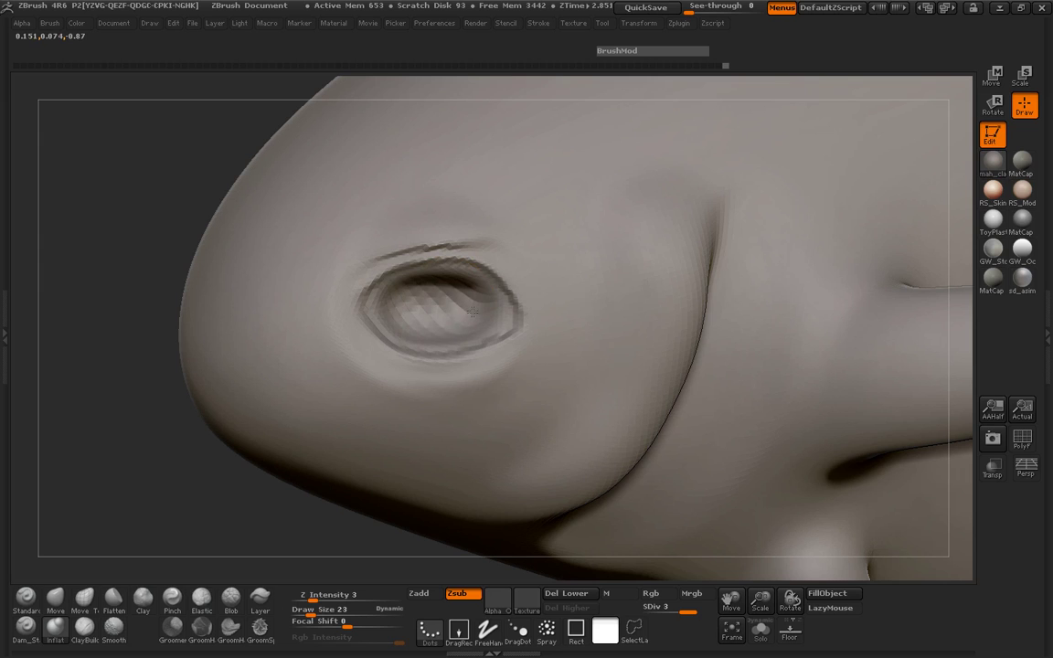
left_click_drag(432, 314, 439, 301, "shift")
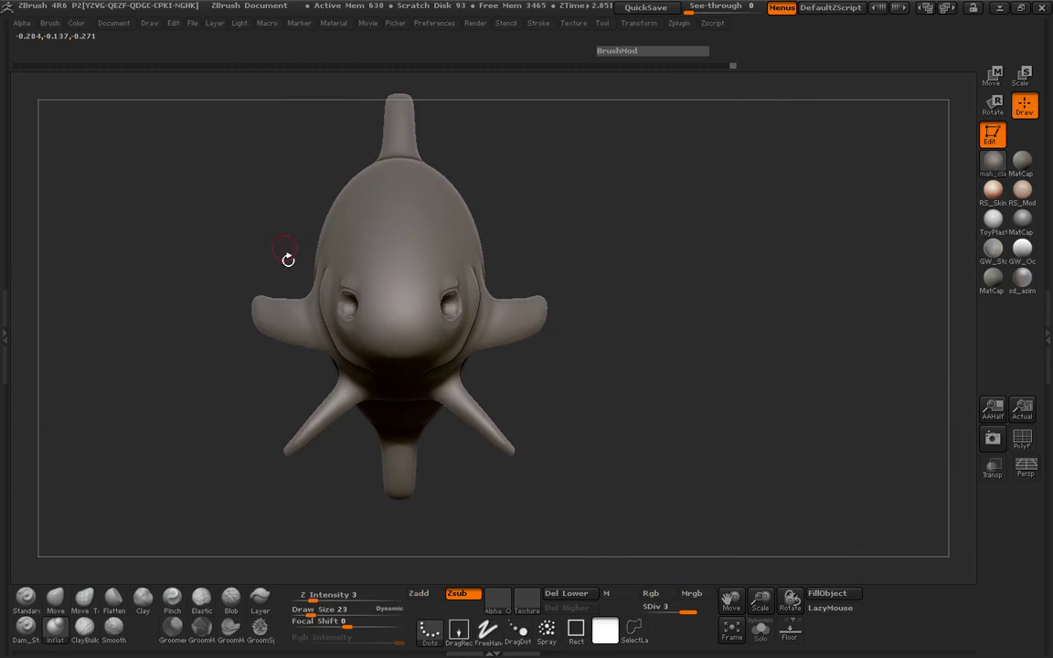
Append a Sphere3D mesh to the fish as a subtool and make the sphere the active subtool
left_click_drag(287, 259, 203, 302)
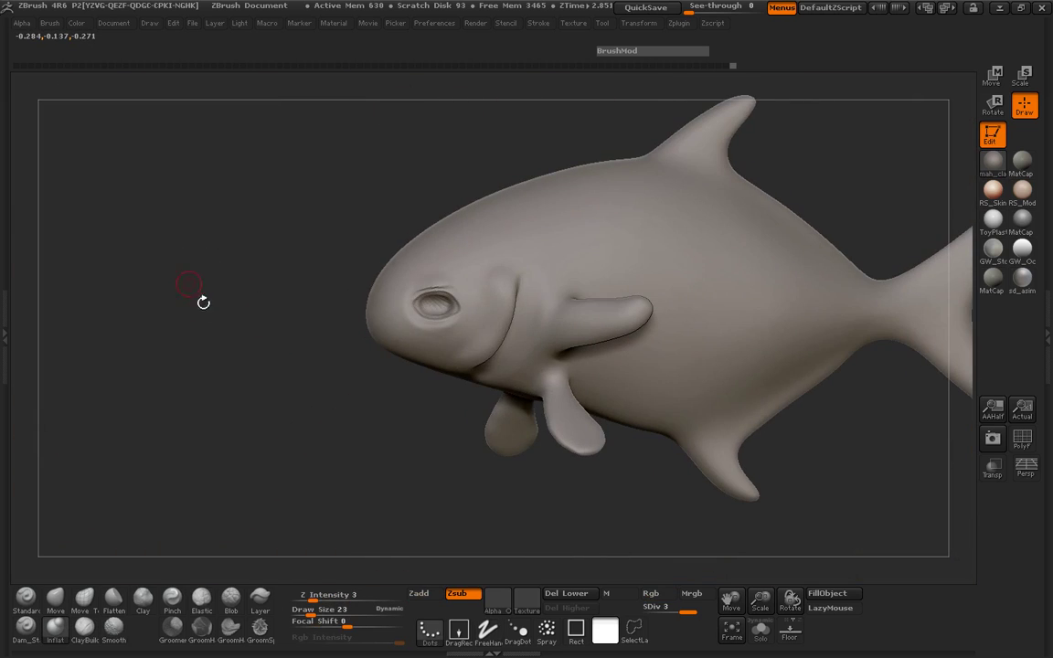
left_click(7, 322)
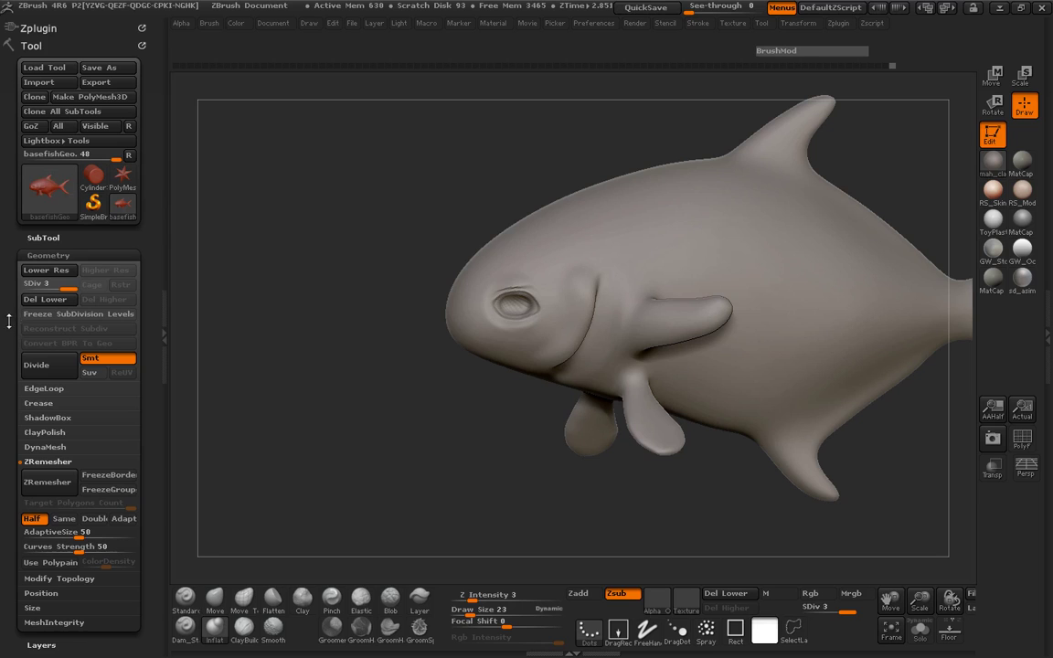
left_click(46, 237)
left_click(97, 434)
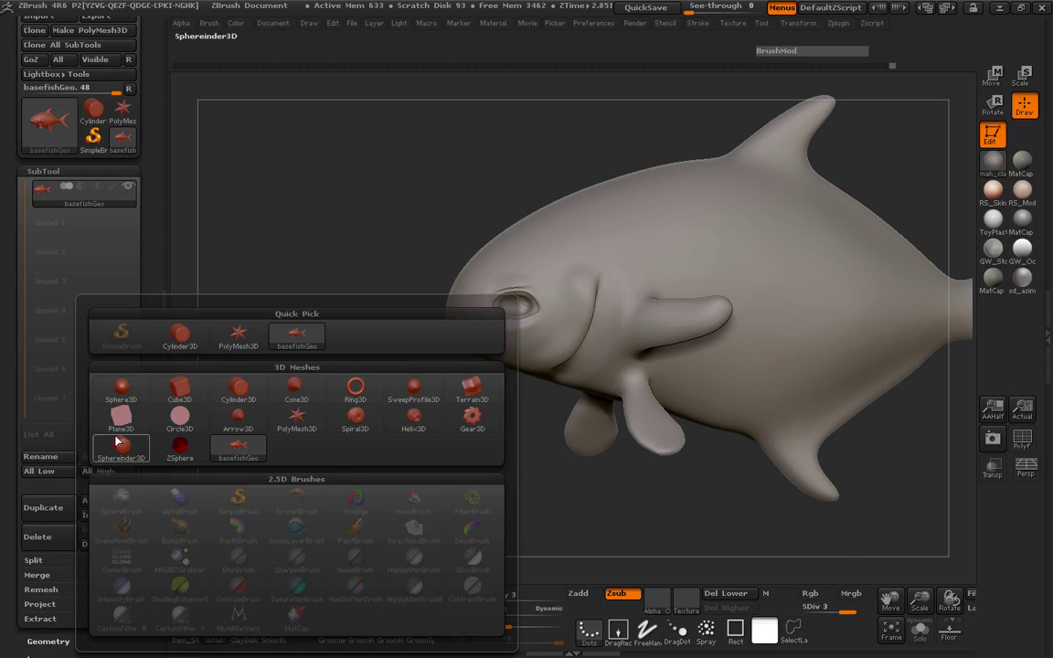
left_click(117, 444)
left_click(45, 226)
left_click(166, 301)
Scale the sphere down to eyeball size with a vertical transpose line drawn across its full height
left_click_drag(265, 306, 214, 321)
key("e")
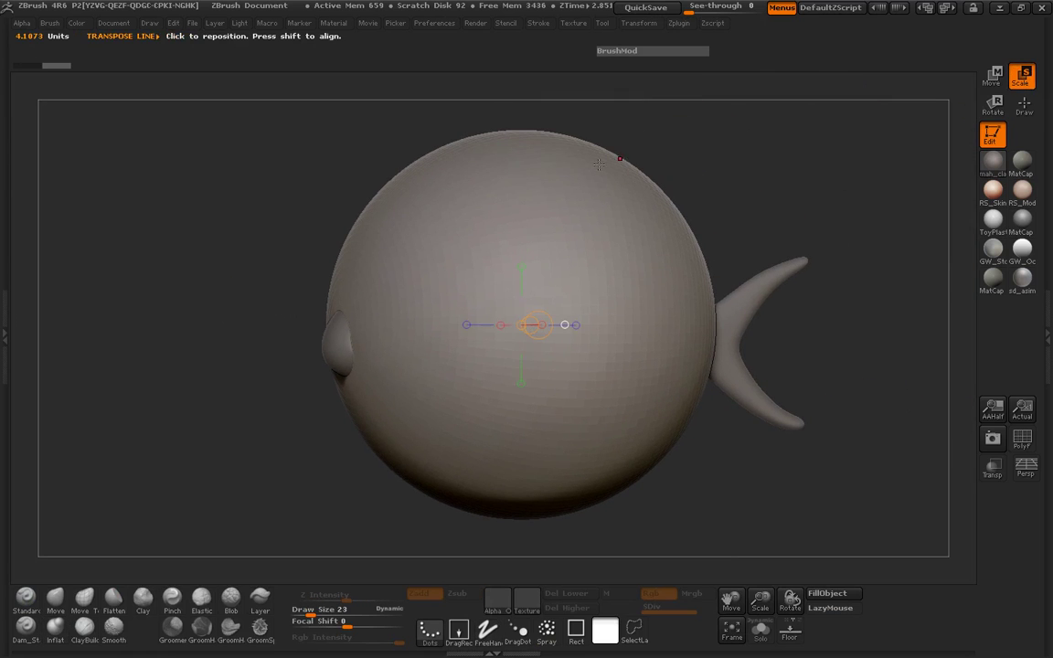
left_click_drag(514, 134, 513, 514)
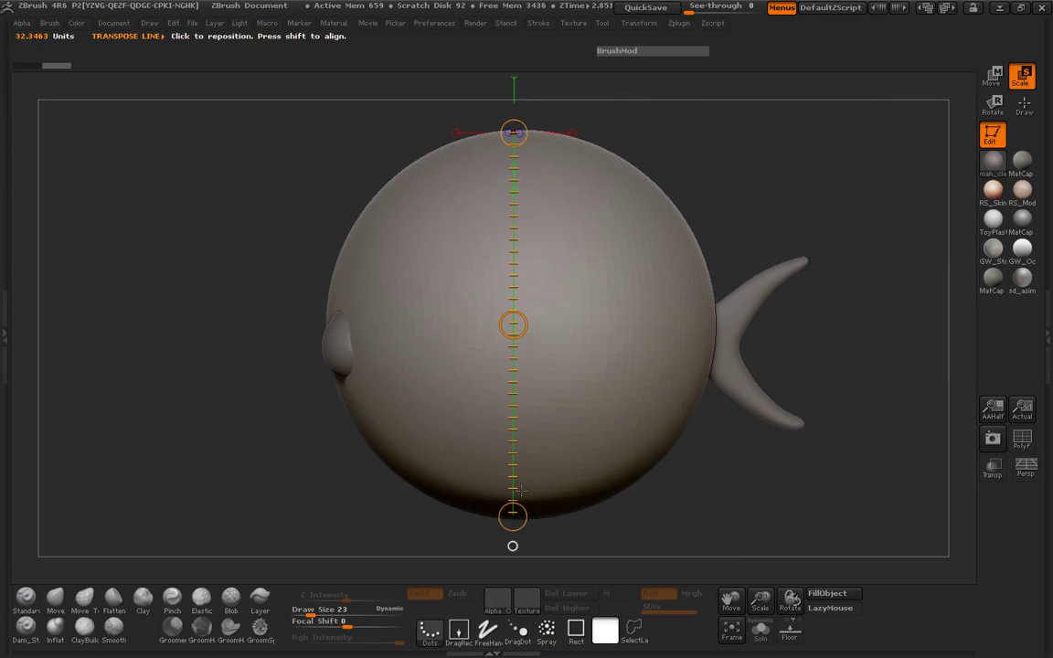
left_click_drag(514, 136, 514, 320)
left_click_drag(514, 136, 514, 317)
Move the small sphere from the middle of the body into the fish's eye socket
key("w")
left_click_drag(371, 136, 372, 137)
left_click_drag(205, 224, 407, 375)
left_click_drag(621, 352, 775, 411)
mouse_move(870, 341)
left_mouse_down()
mouse_move(813, 339)
mouse_move(720, 361)
left_mouse_up()
mouse_move(589, 354)
left_mouse_down()
mouse_move(593, 425)
mouse_move(590, 389)
mouse_move(555, 386)
left_mouse_up()
Fine-tune the eyeball's depth and height in the socket with small transpose moves, judging the fit from the front
left_click_drag(475, 246, 566, 251)
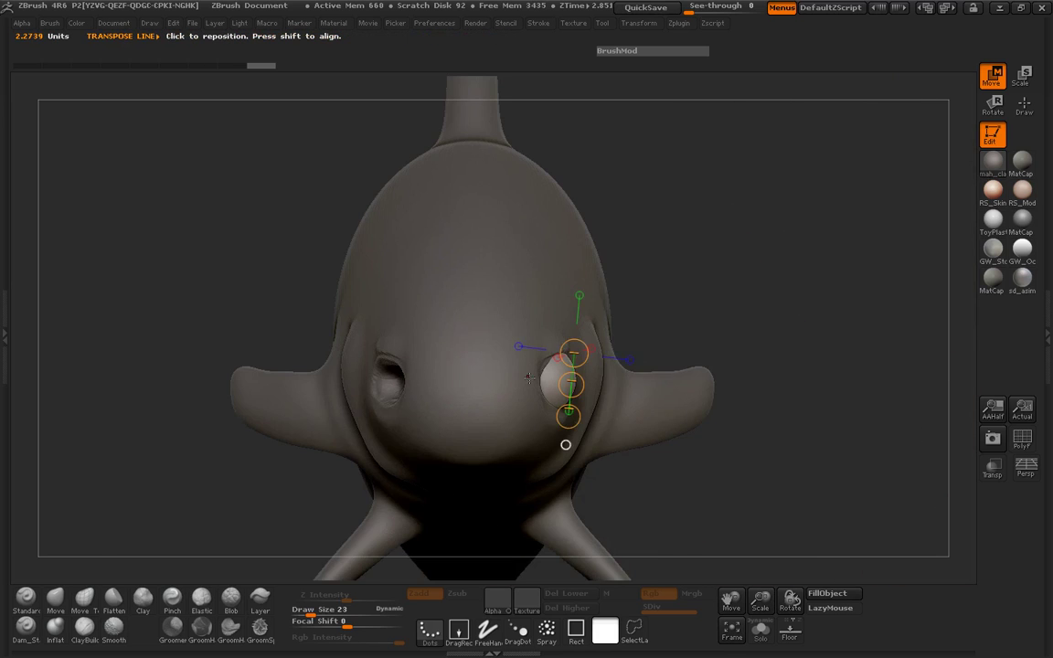
left_click_drag(713, 284, 720, 347, "alt")
left_click_drag(594, 394, 586, 399)
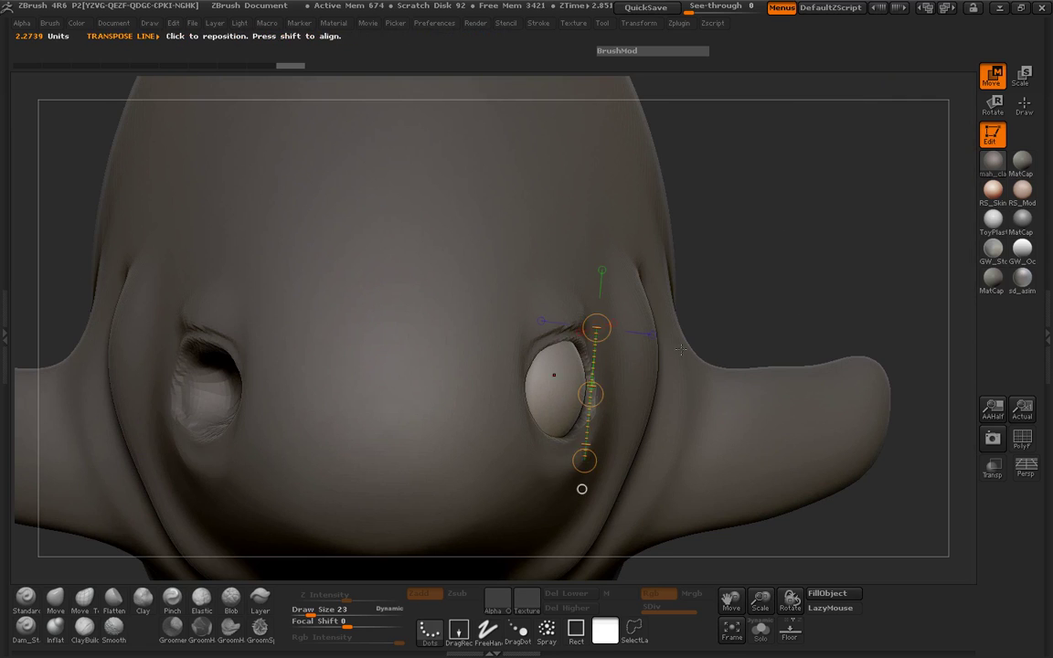
left_click_drag(811, 257, 742, 263)
left_click_drag(691, 394, 704, 396)
left_click_drag(346, 345, 369, 343)
left_click_drag(265, 340, 283, 269)
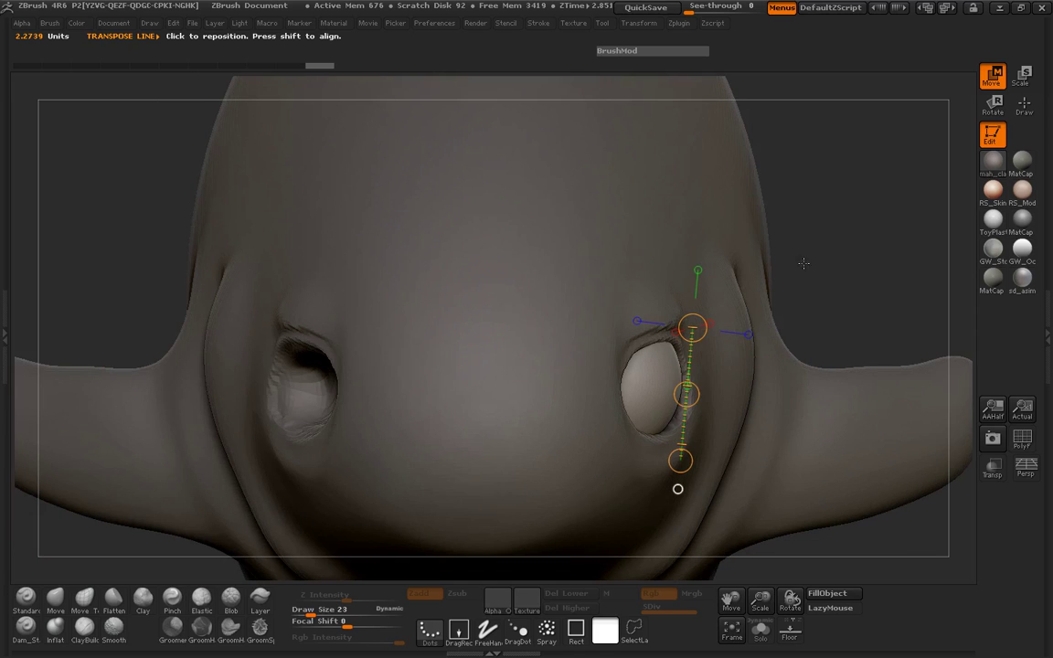
left_click_drag(687, 394, 697, 399)
left_click_drag(783, 279, 859, 366)
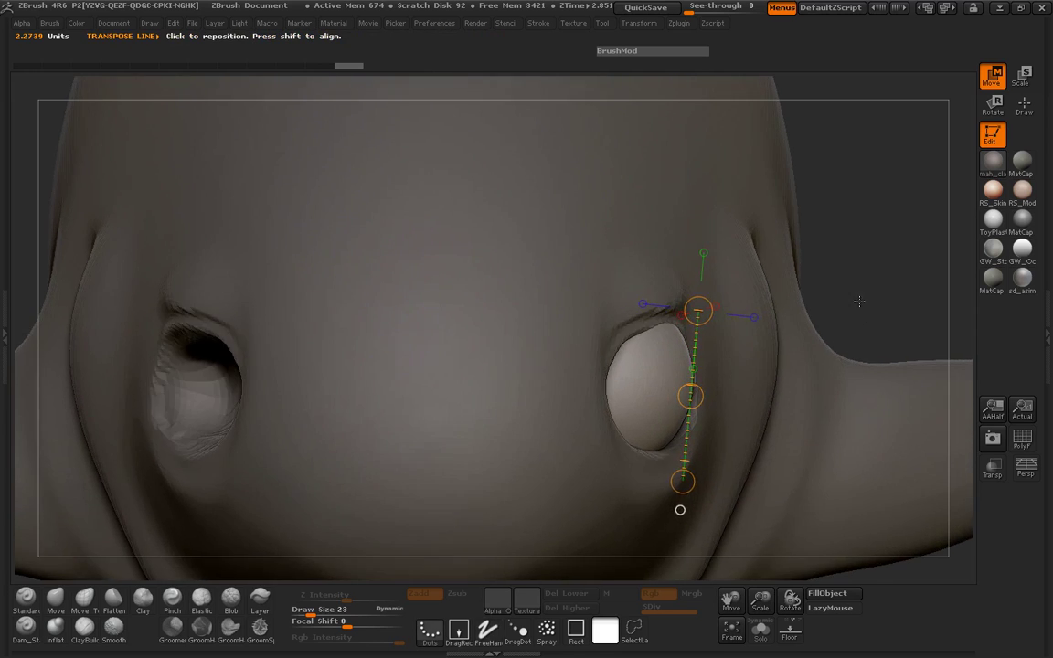
left_click_drag(859, 301, 844, 319)
left_click_drag(691, 400, 691, 400)
mouse_move(901, 340)
left_mouse_down()
mouse_move(845, 349)
mouse_move(899, 338)
left_mouse_up()
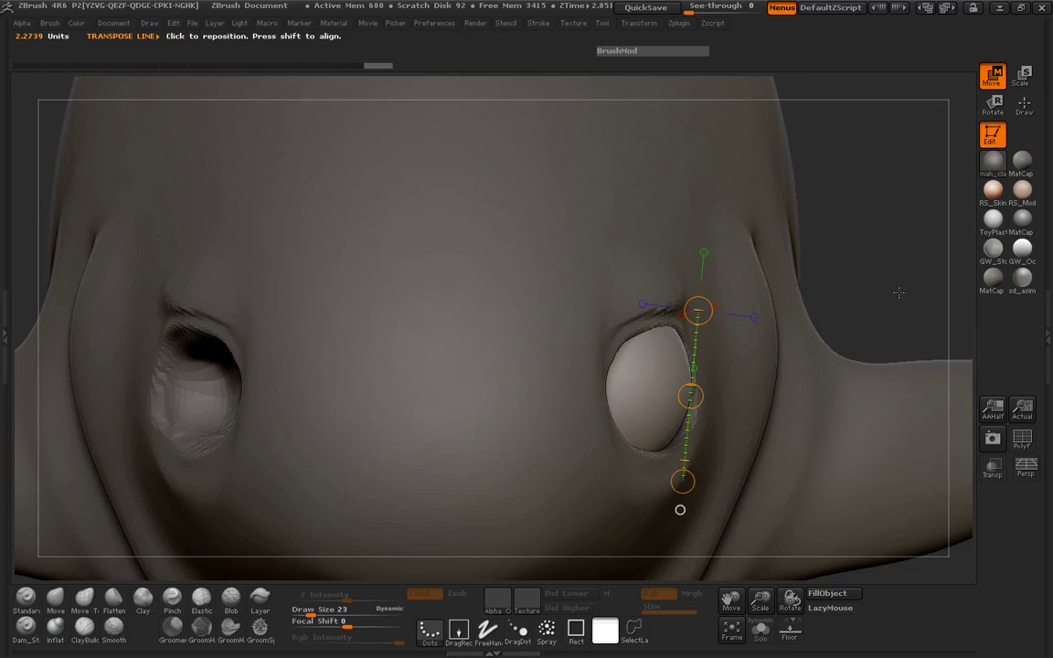
left_click_drag(897, 291, 815, 297)
left_click_drag(173, 279, 146, 309)
Return to Draw mode and make the basefishGeo subtool active for sculpting around the eyeball
key("q")
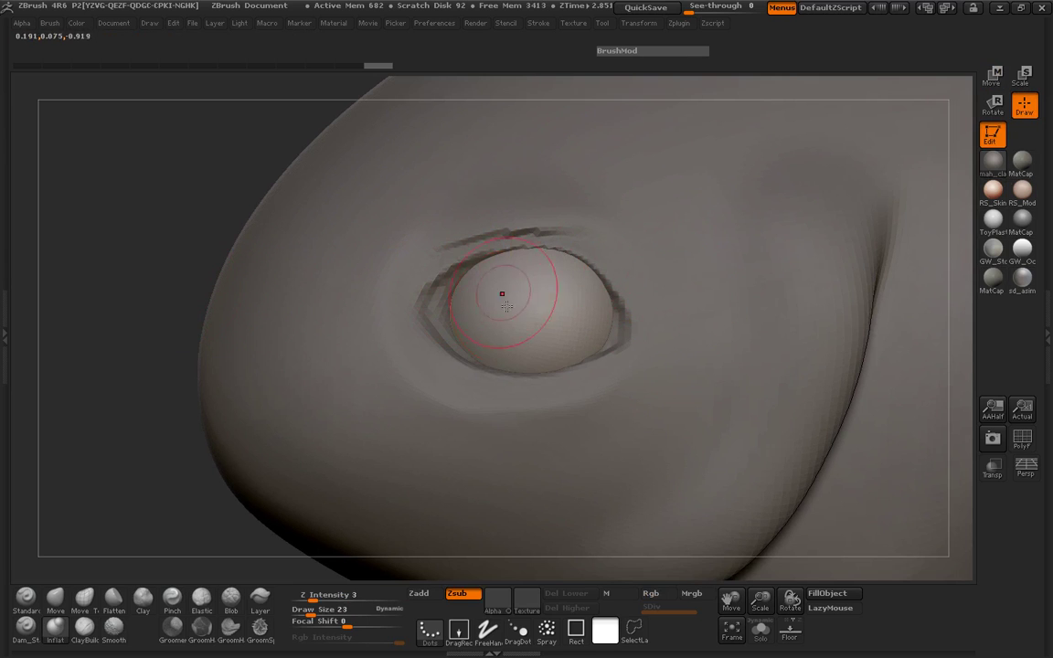
left_click_drag(182, 268, 162, 268)
left_click(15, 303)
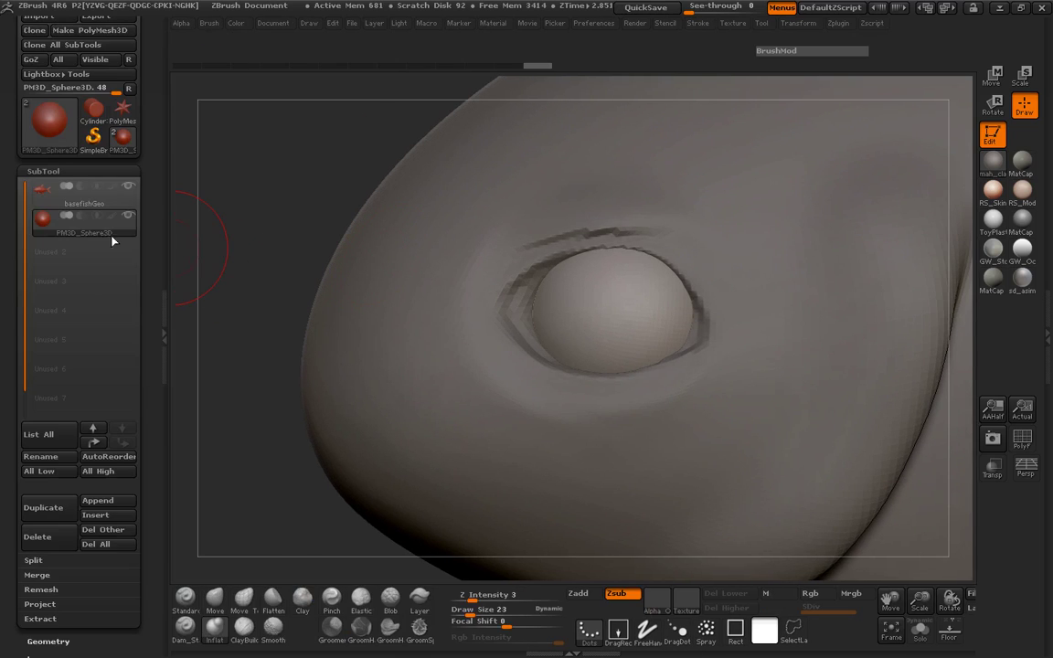
left_click(39, 195)
left_click(165, 312)
left_click_drag(195, 317, 132, 304)
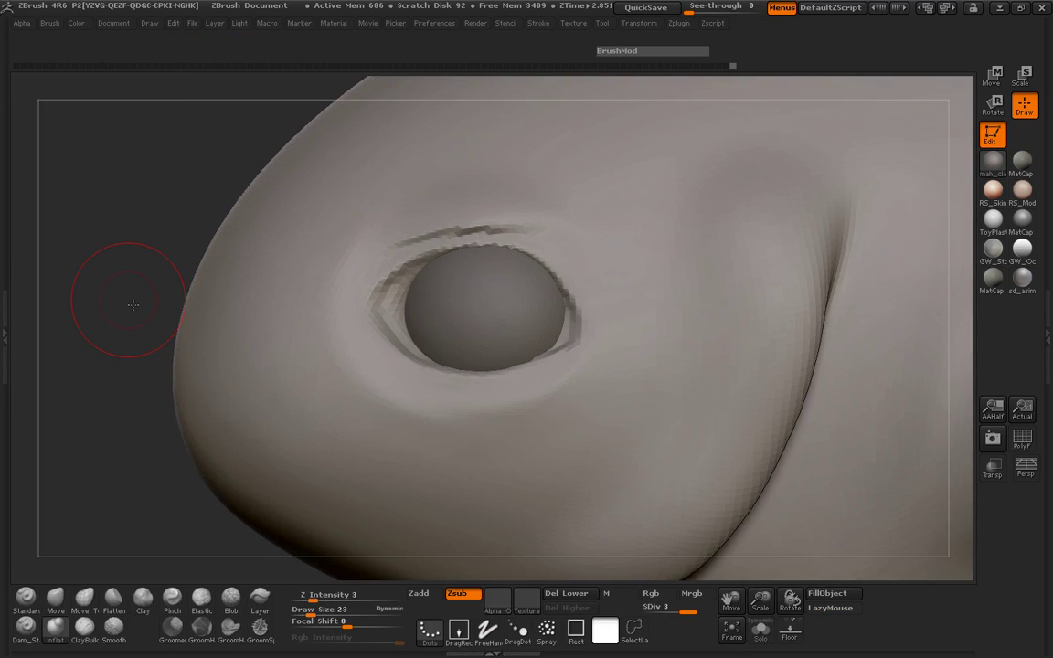
left_click_drag(139, 236, 166, 259)
left_click_drag(159, 220, 117, 522)
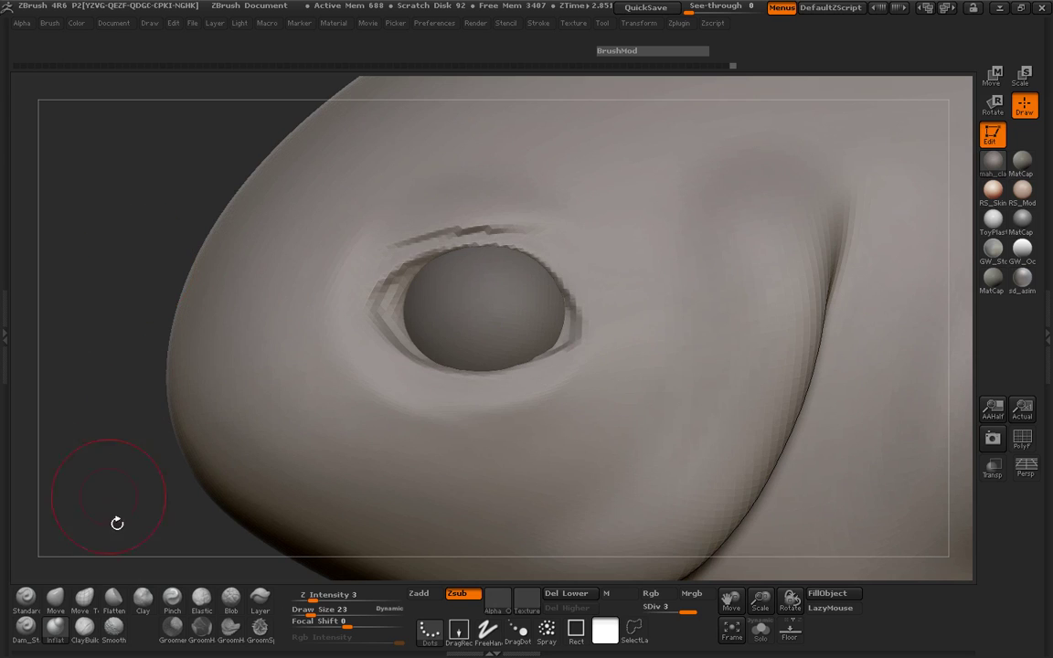
Build up the upper rim of the eye socket with the Clay brush at Z Intensity 11 and draw size 12
left_click(142, 599)
left_click_drag(368, 602, 339, 604)
left_click_drag(110, 294, 118, 288)
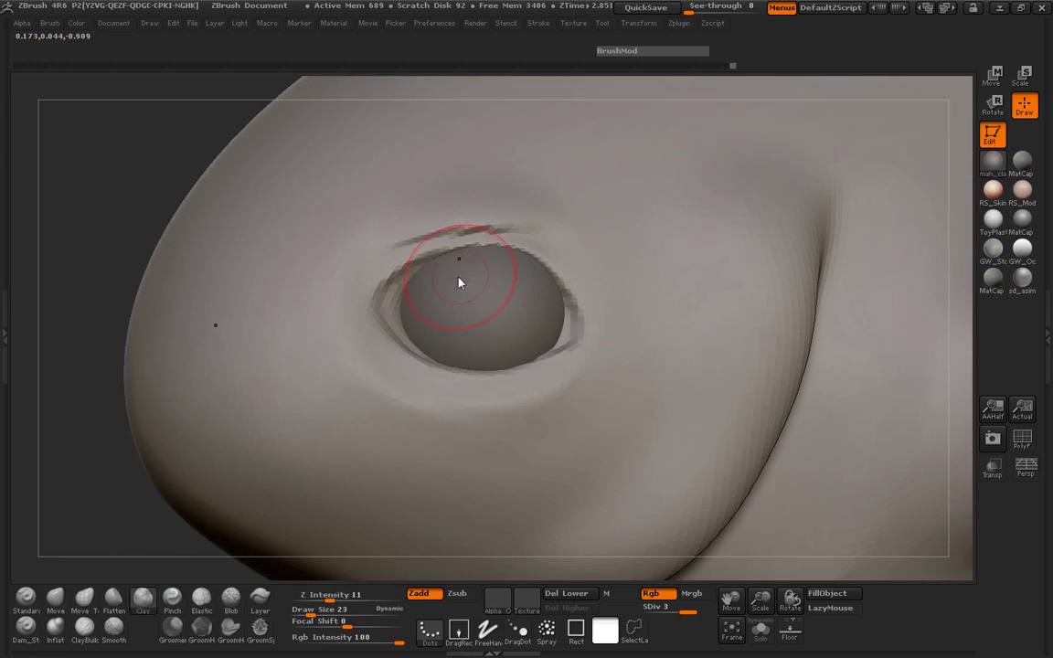
key("space")
left_click_drag(470, 278, 462, 278)
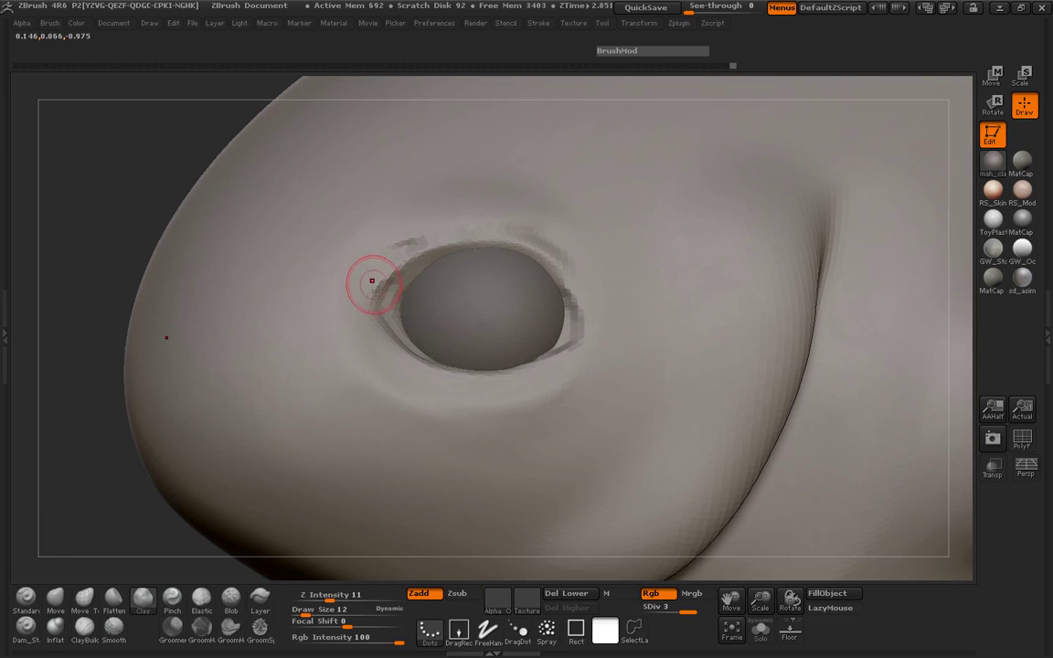
mouse_move(372, 281)
left_mouse_down()
mouse_move(476, 266)
mouse_move(594, 300)
left_mouse_up()
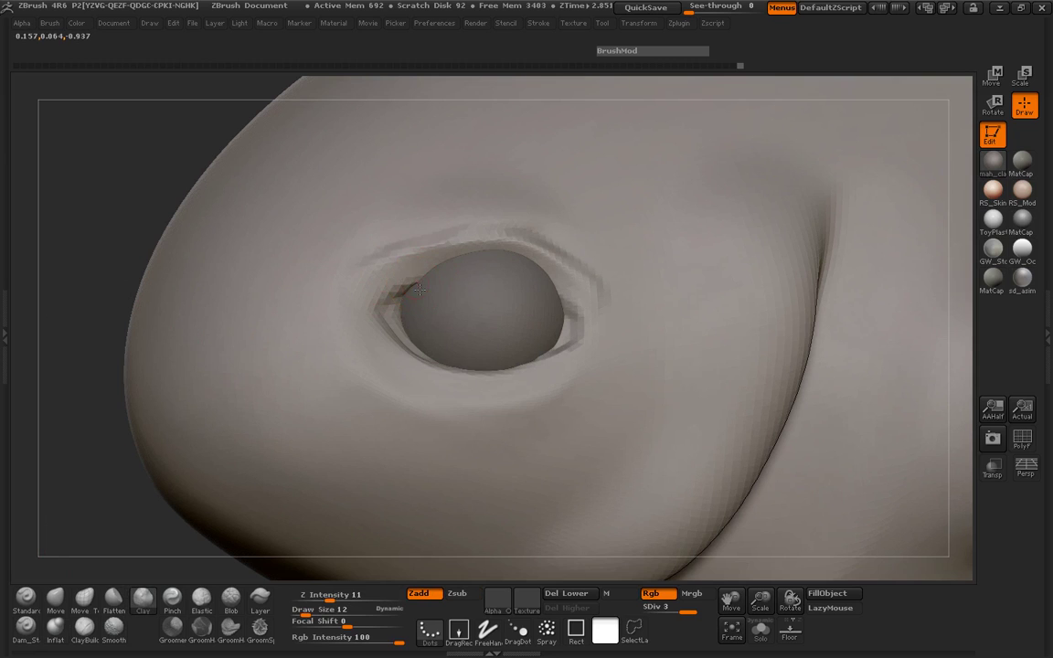
left_click_drag(418, 290, 537, 283)
Thicken the upper eyelid over the eyeball with broader Clay strokes at draw size 25
key("space")
left_click_drag(474, 275, 480, 275)
mouse_move(422, 276)
left_mouse_down()
mouse_move(485, 261)
mouse_move(526, 274)
left_mouse_up()
mouse_move(457, 274)
left_mouse_down()
mouse_move(502, 281)
mouse_move(429, 229)
mouse_move(502, 239)
mouse_move(384, 256)
mouse_move(469, 267)
mouse_move(539, 247)
mouse_move(462, 257)
mouse_move(526, 268)
mouse_move(498, 252)
left_mouse_up()
Sharpen the upper eyelid's edge with the Pinch brush at draw size 19 and Z Intensity 17, and smooth the lid above it
left_click(172, 599)
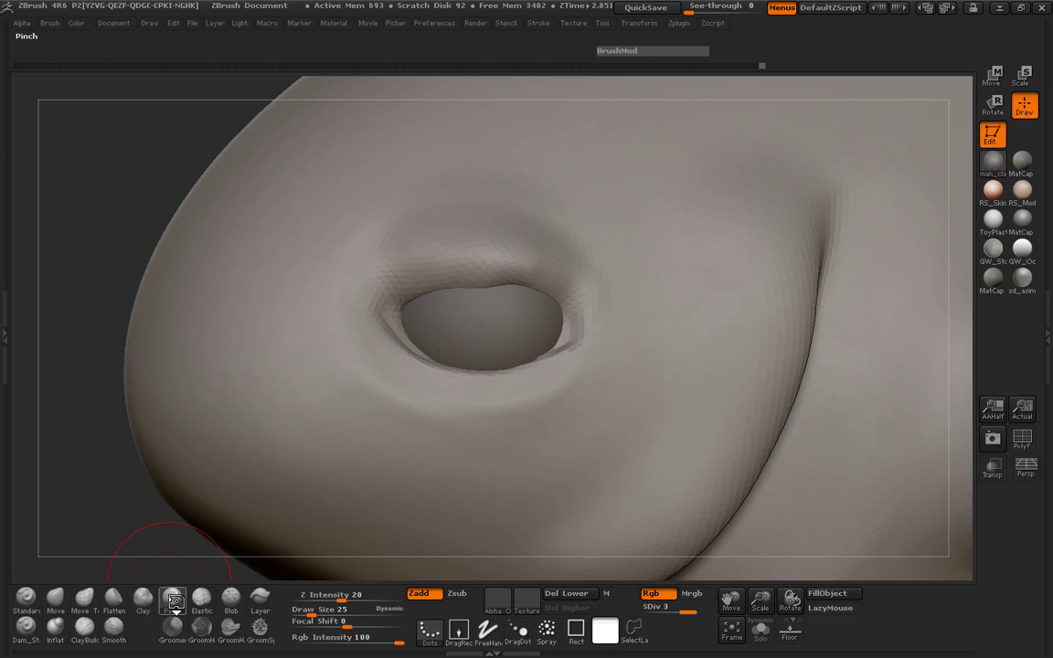
key("space")
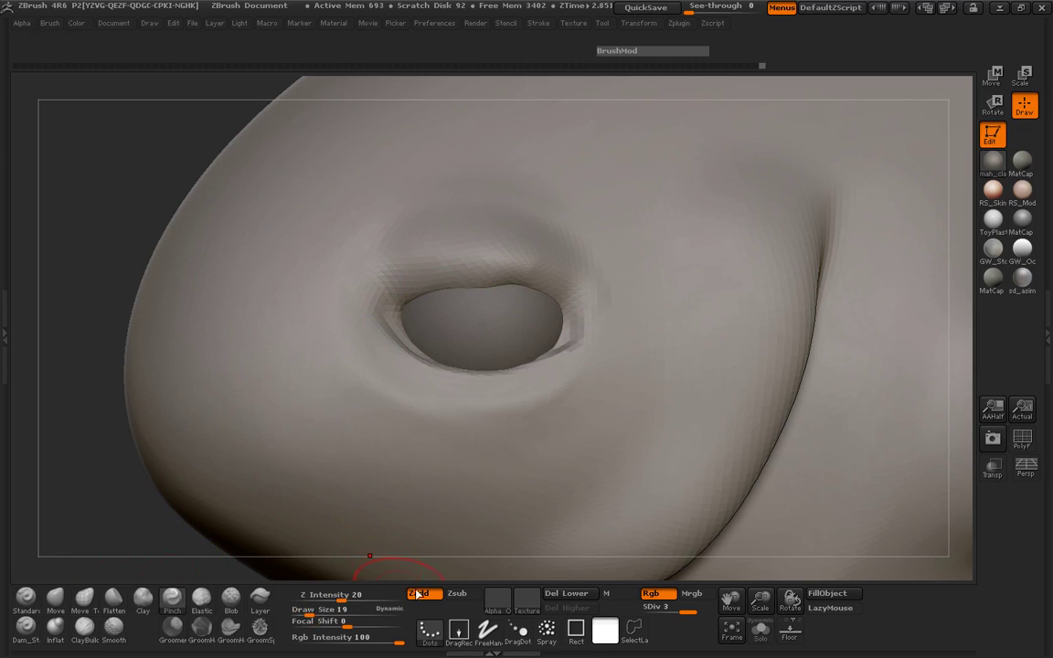
left_click(340, 597)
left_click_drag(430, 313, 465, 306)
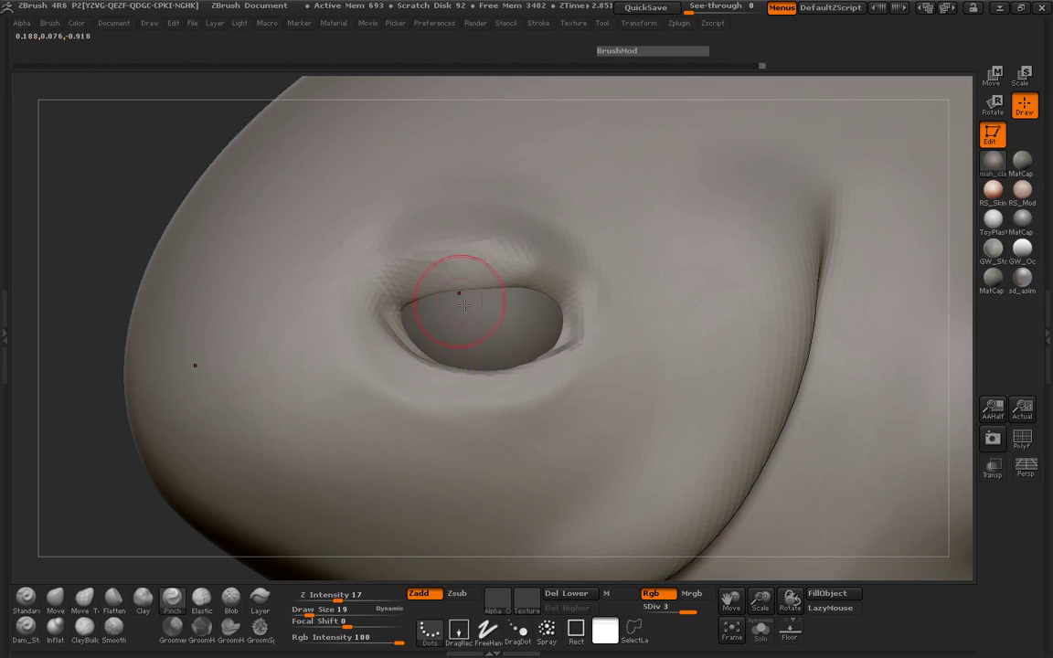
mouse_move(535, 304)
left_mouse_down()
mouse_move(419, 301)
mouse_move(530, 268)
left_mouse_up()
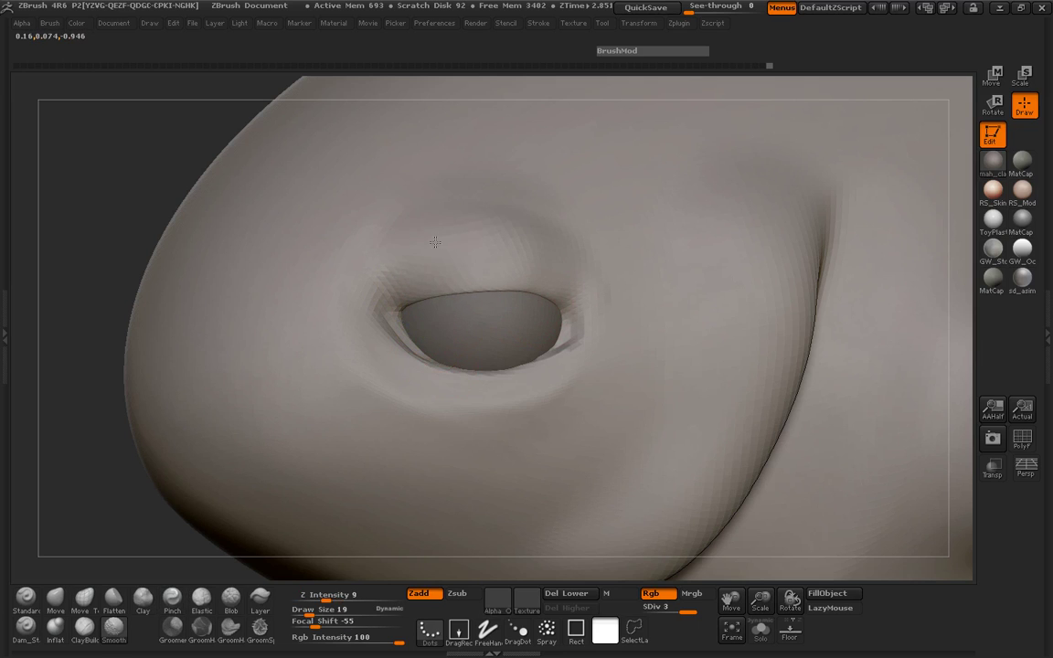
mouse_move(94, 298)
left_mouse_down()
mouse_move(75, 305)
mouse_move(161, 308)
mouse_move(128, 388)
left_mouse_up()
Raise the upper eyelid into a rounder arch with the Move Topological brush at draw size 40
left_click(84, 598)
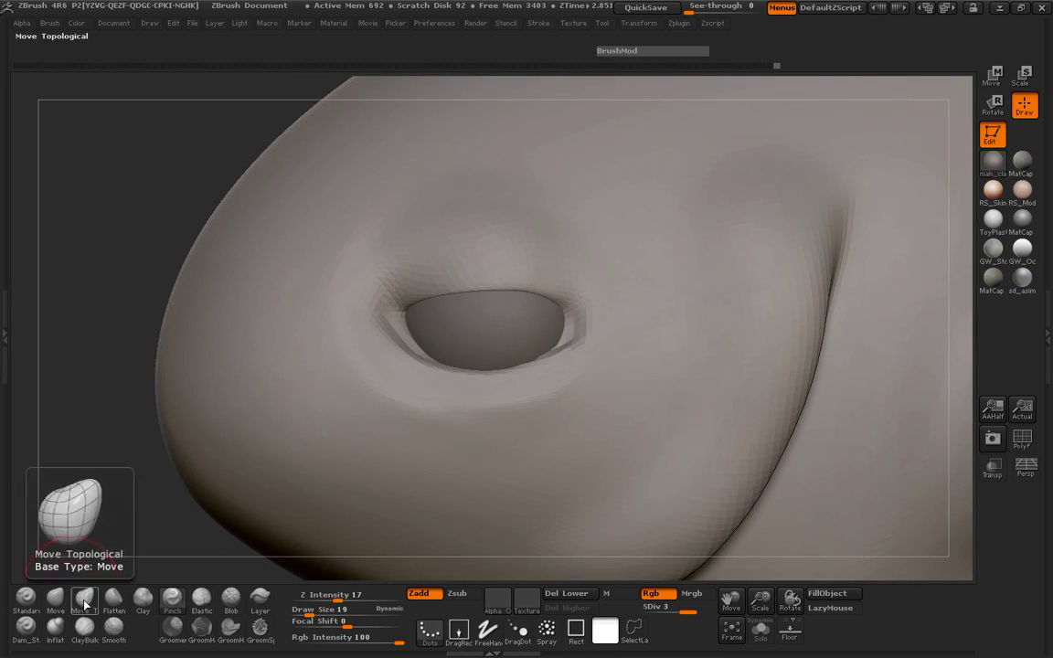
key("space")
mouse_move(450, 289)
left_mouse_down()
mouse_move(458, 271)
mouse_move(486, 263)
left_mouse_up()
left_click_drag(535, 291, 530, 280)
left_click_drag(464, 281, 460, 271)
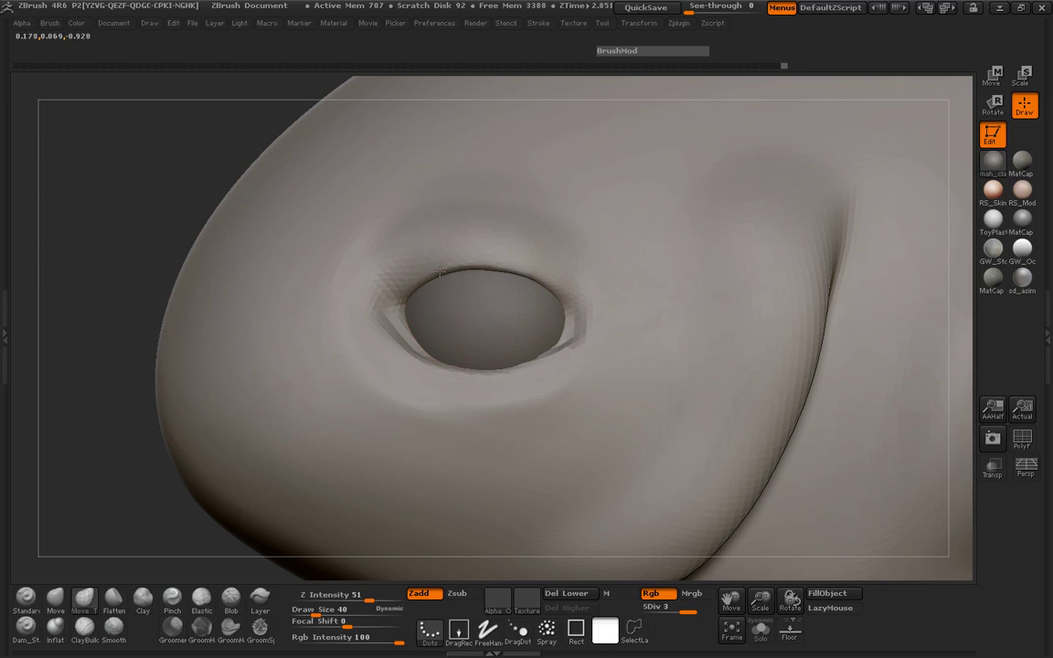
left_click_drag(531, 283, 529, 275)
left_click_drag(111, 197, 279, 240)
left_click_drag(508, 264, 477, 284)
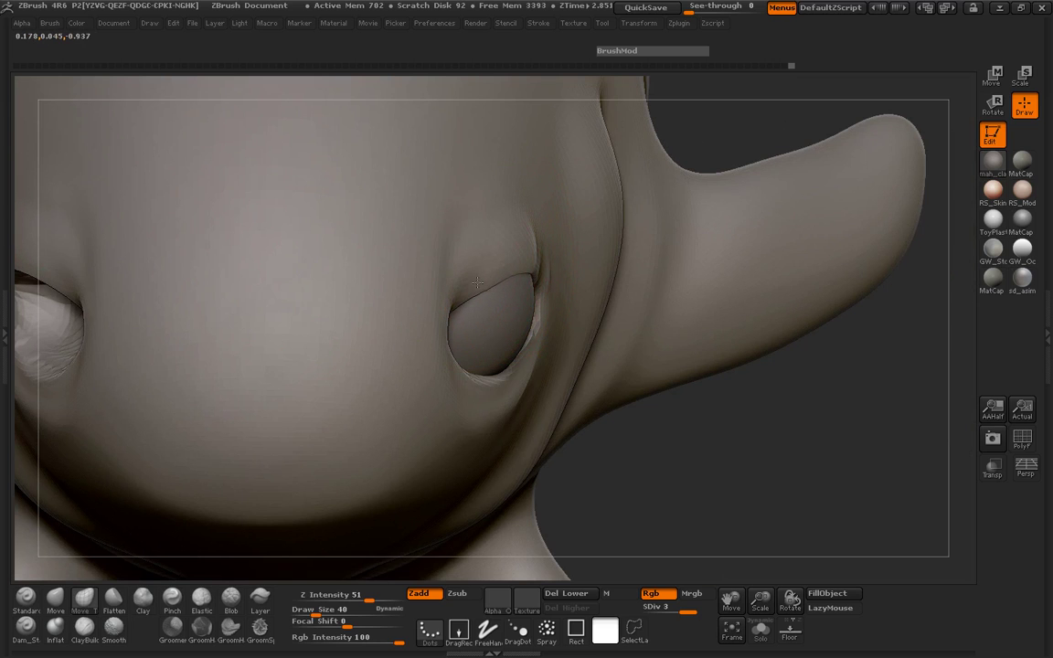
Fit the upper eyelid closely against the eyeball from below with the Move Topological brush at draw size 34
left_click_drag(640, 471, 512, 457)
key("space")
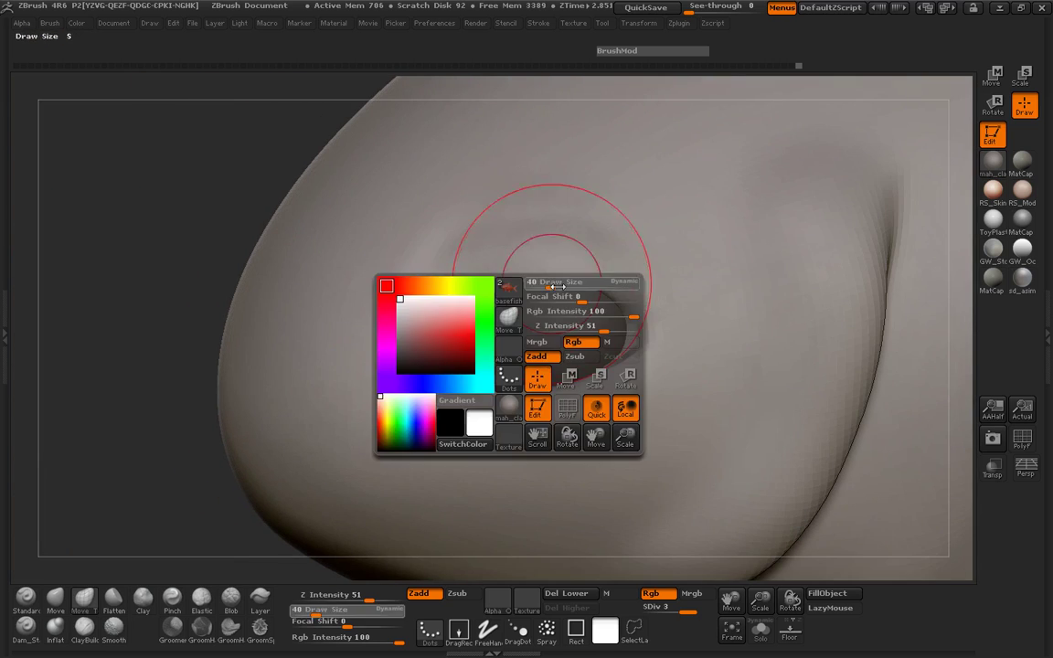
left_click_drag(554, 283, 549, 284)
left_click_drag(181, 218, 220, 356)
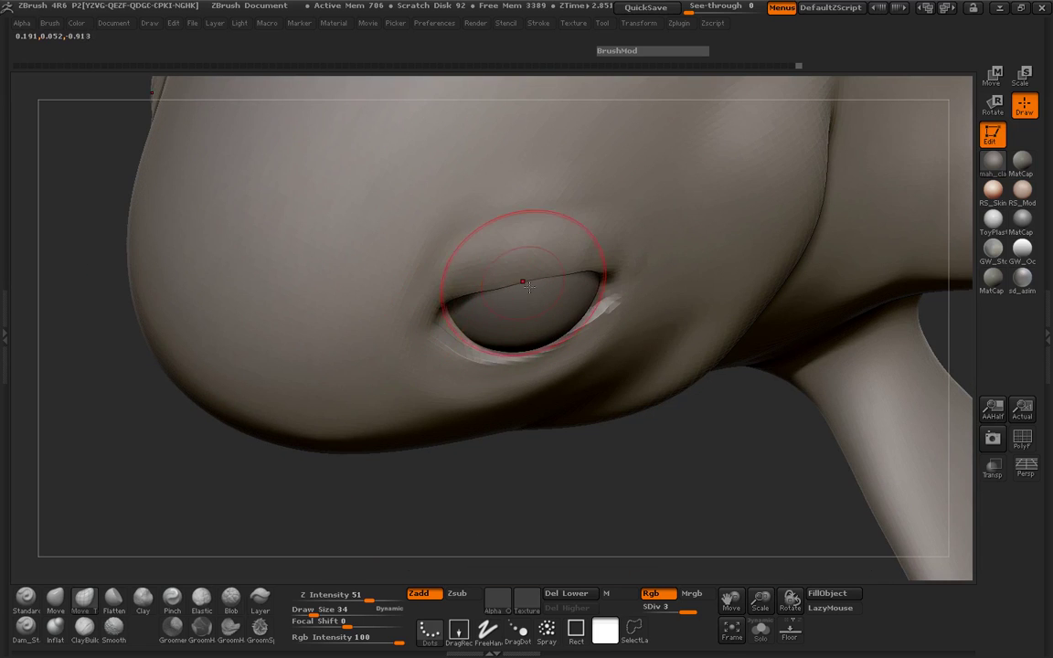
left_click_drag(692, 484, 694, 239)
left_click_drag(697, 195, 691, 240)
Refine the eyelid contour around the eyeball with the Move Topological brush at draw sizes 25 and 32
key("space")
left_click_drag(586, 287, 581, 286)
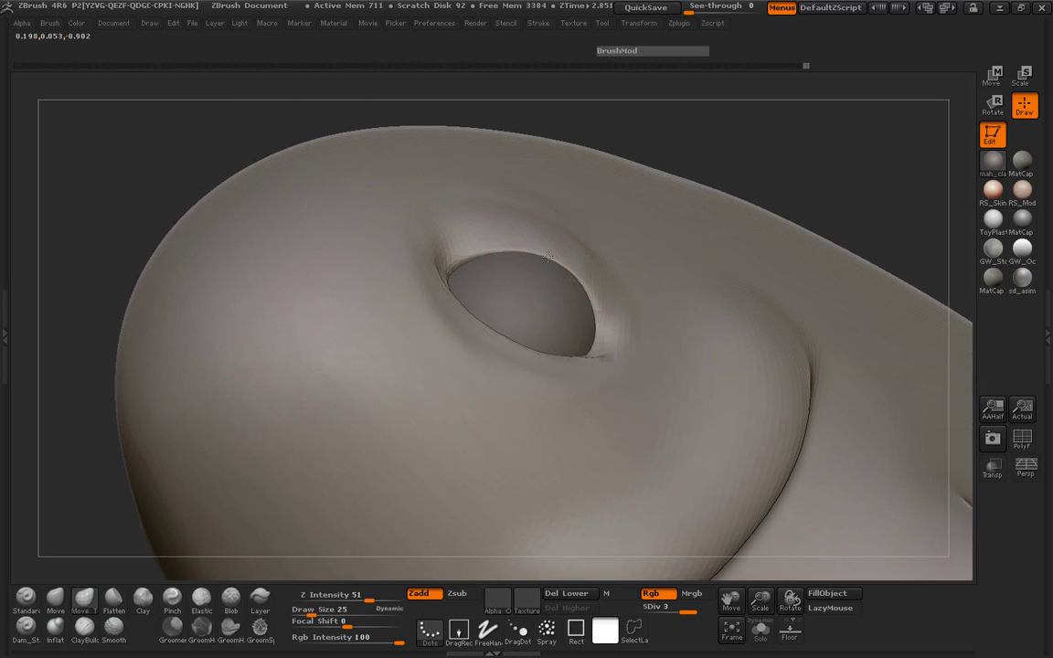
mouse_move(757, 148)
left_mouse_down()
mouse_move(274, 297)
mouse_move(247, 299)
mouse_move(221, 272)
left_mouse_up()
left_click_drag(213, 319, 301, 323)
key("space")
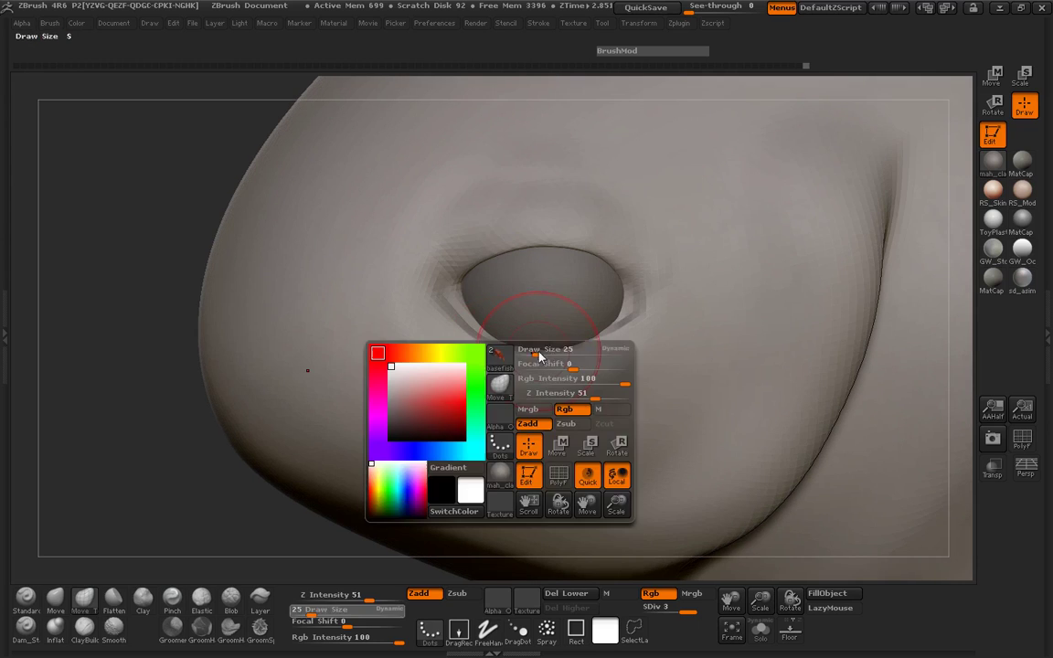
left_click_drag(539, 354, 543, 352)
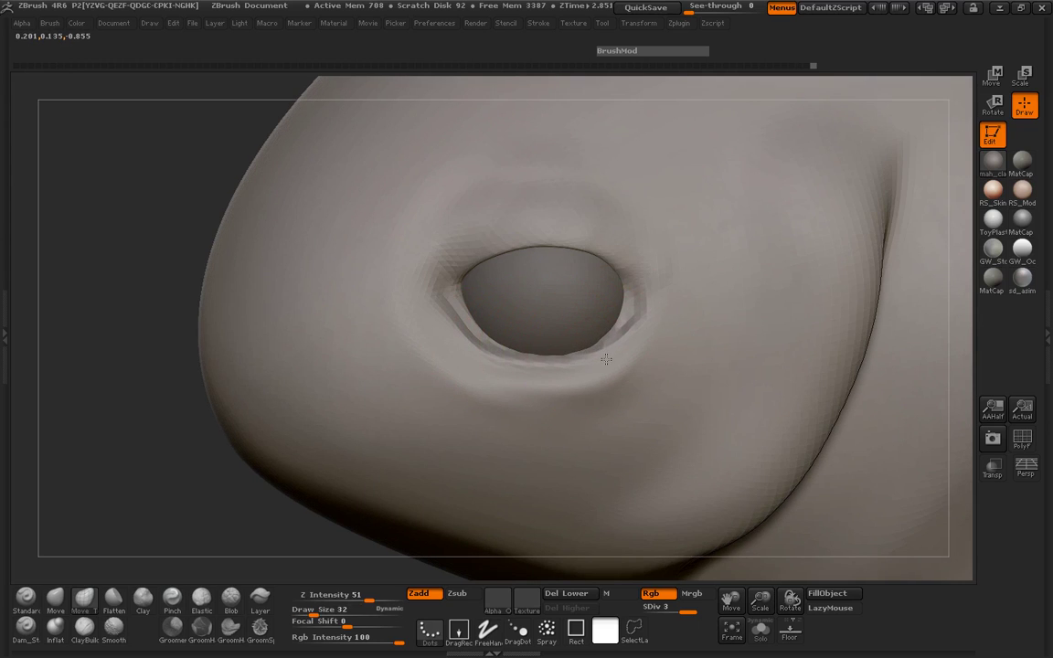
Build up the lower eyelid along the eyeball with the Clay brush and smooth its surface
left_click(143, 596)
key("space")
mouse_move(474, 329)
left_mouse_down()
mouse_move(622, 353)
mouse_move(497, 355)
mouse_move(561, 368)
left_mouse_up()
mouse_move(393, 293)
left_mouse_down("shift")
mouse_move(447, 329)
mouse_move(525, 356)
left_mouse_up("shift")
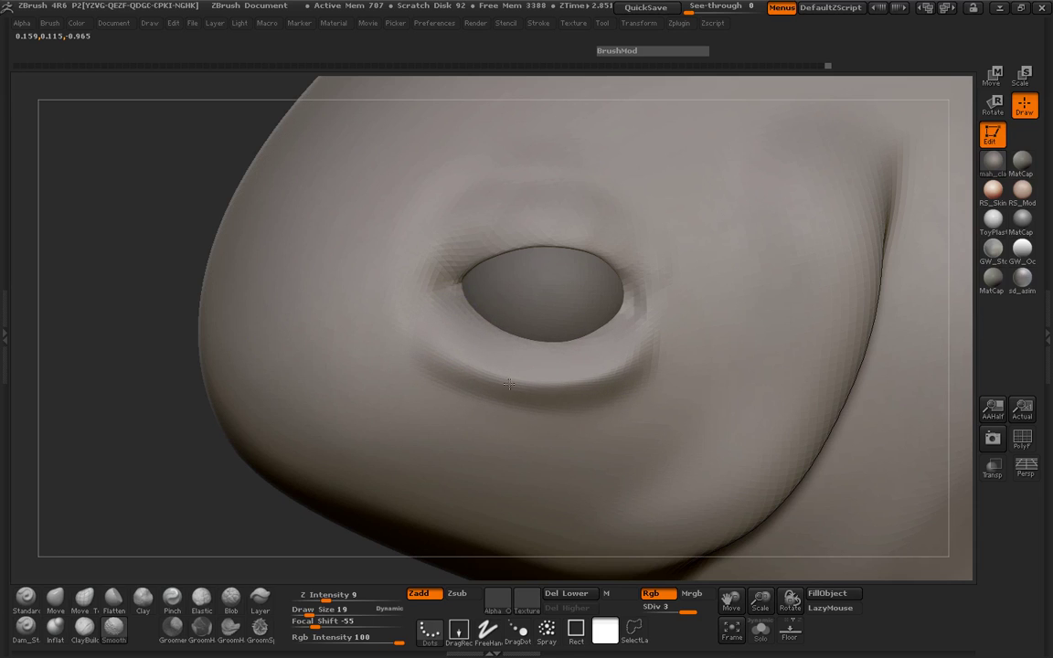
Blend the fold below the lower eyelid with the Smooth brush at Z Intensity 30, and reduce its intensity again
left_click_drag(509, 383, 532, 391, "shift")
left_click(351, 596, "shift")
left_click_drag(601, 403, 550, 396, "shift")
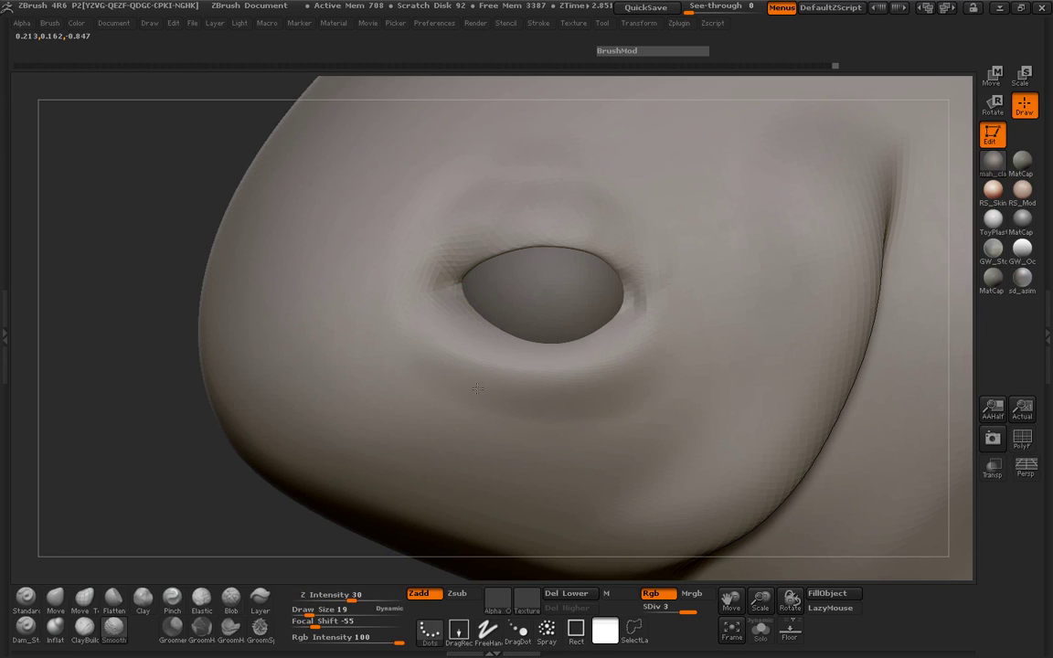
left_click(324, 597, "shift")
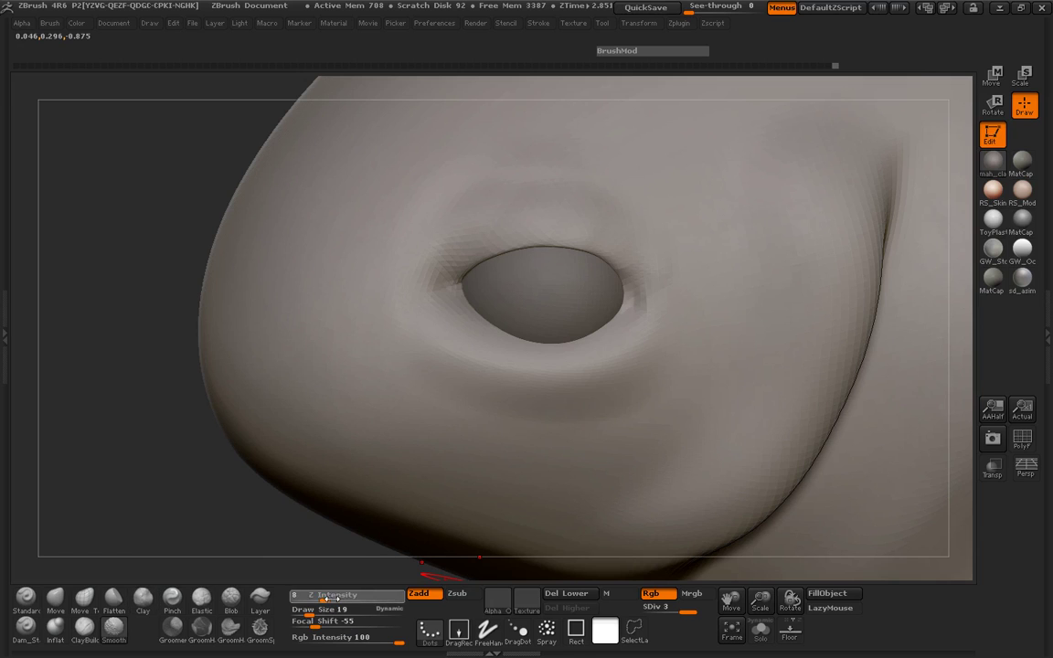
Set the Standard brush to draw size 14 and Z Intensity 3 with LazyMouse off, trying a stroke on the lower eyelid
left_click(25, 598)
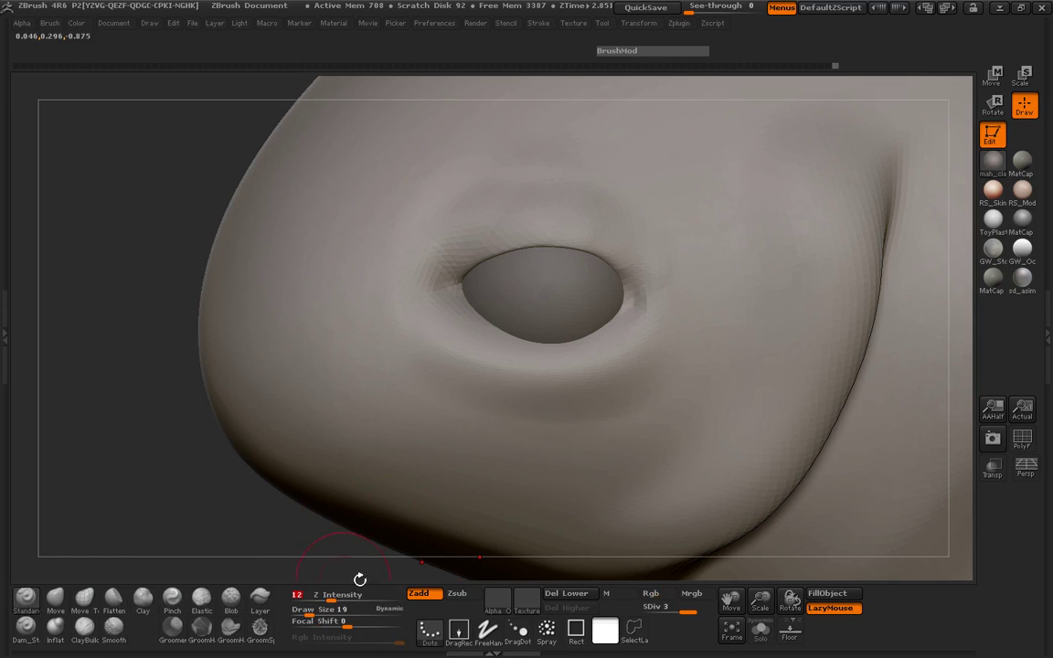
key("space")
left_click_drag(466, 314, 461, 313)
key("l")
left_click_drag(468, 308, 501, 337)
key("ctrl+z")
left_click_drag(348, 597, 321, 600)
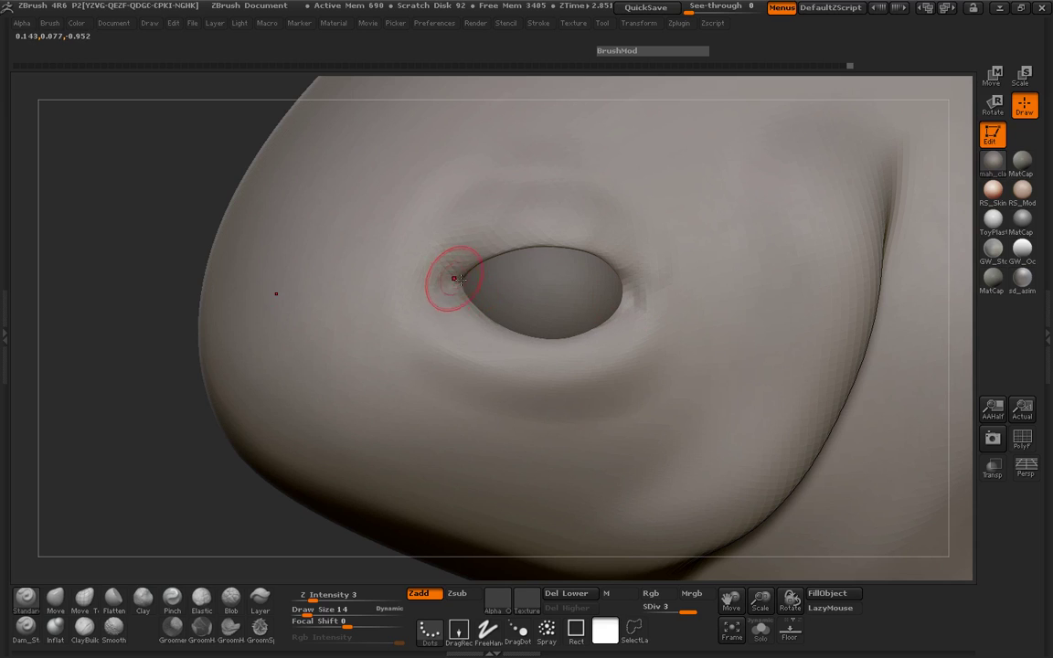
Mask the rim around the eye opening at draw size 7, undoing the larger mask stroke at the front corner
mouse_move(458, 277)
left_mouse_down("ctrl")
mouse_move(485, 247)
mouse_move(561, 238)
mouse_move(622, 272)
mouse_move(636, 311)
mouse_move(539, 340)
mouse_move(451, 294)
left_mouse_up("ctrl")
key("ctrl+z")
key("space")
left_click_drag(143, 308, 108, 316)
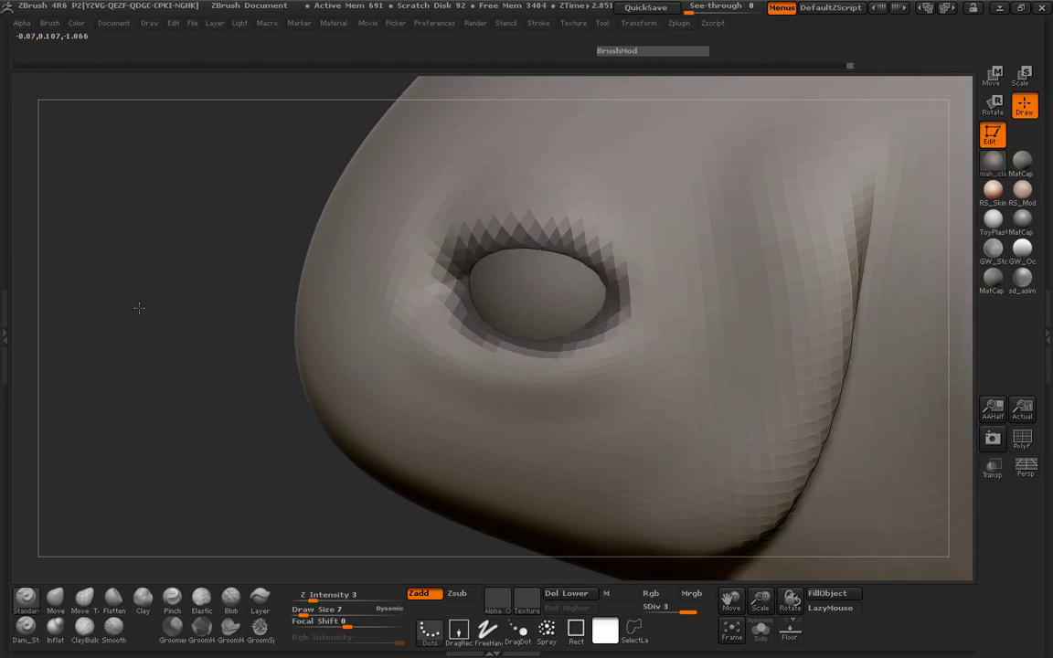
Build up the skin fold around the masked eye rim with the ClayBuildup brush at draw size 27 and smooth it
left_click(84, 630)
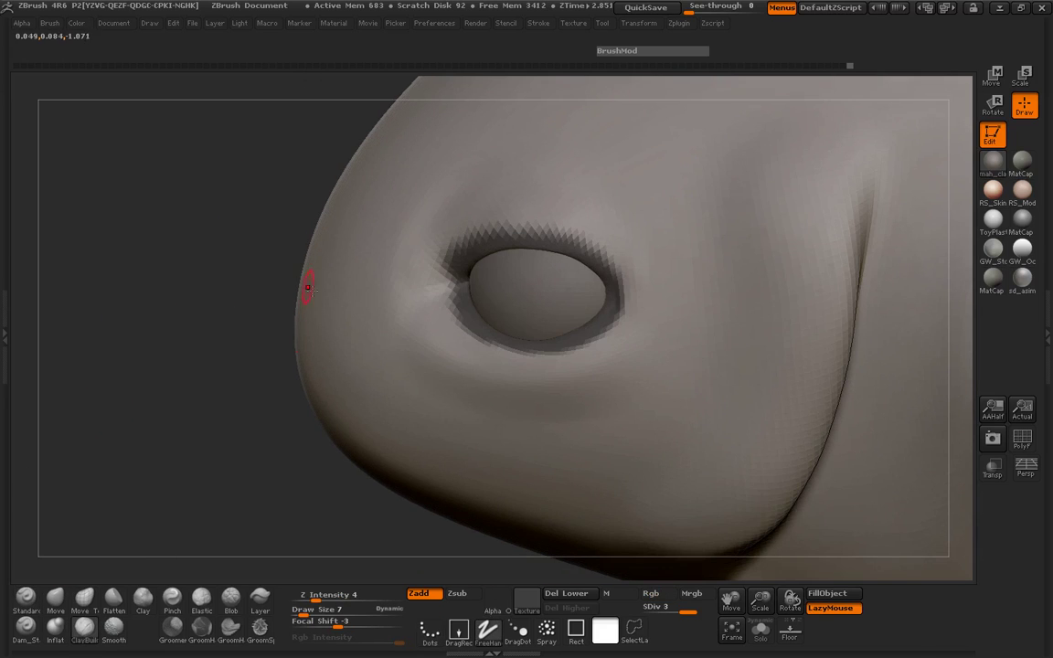
mouse_move(218, 293)
left_mouse_down()
mouse_move(257, 303)
mouse_move(231, 361)
left_mouse_up()
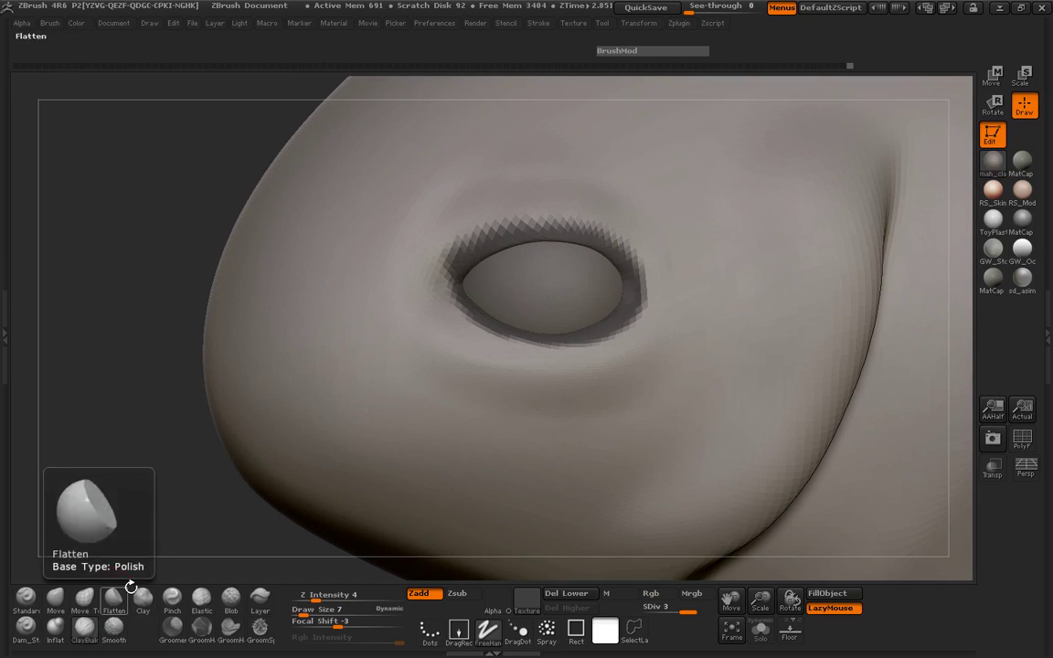
key("space")
left_click_drag(462, 209, 469, 209)
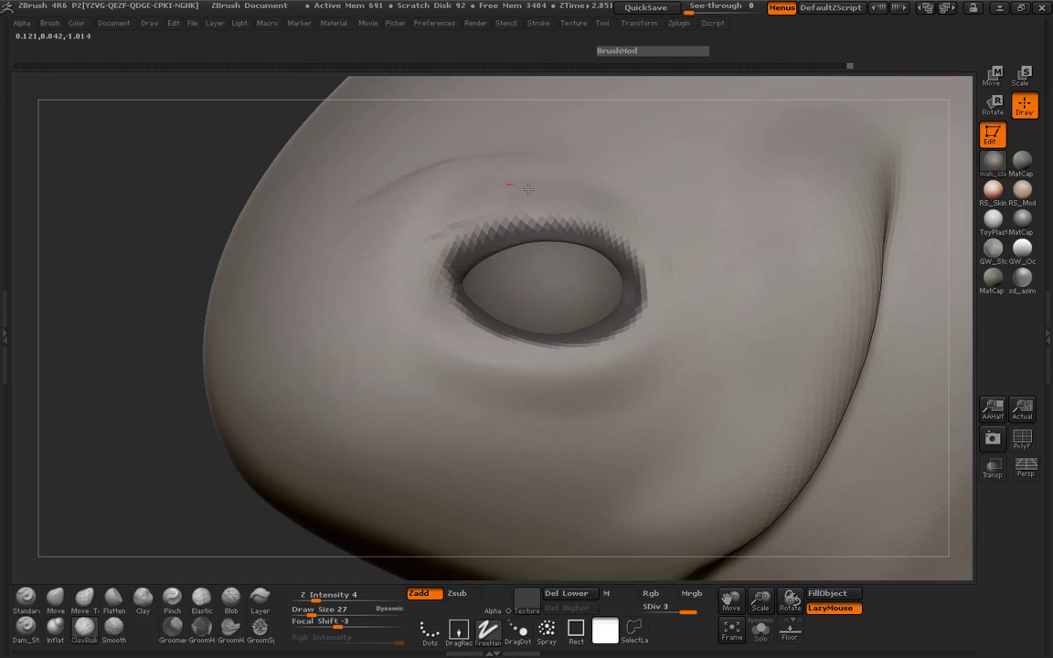
mouse_move(546, 190)
left_mouse_down()
mouse_move(400, 266)
mouse_move(513, 196)
mouse_move(669, 237)
mouse_move(437, 257)
left_mouse_up()
mouse_move(418, 335)
left_mouse_down()
mouse_move(503, 380)
mouse_move(645, 242)
mouse_move(610, 386)
mouse_move(383, 274)
mouse_move(422, 386)
mouse_move(567, 399)
left_mouse_up()
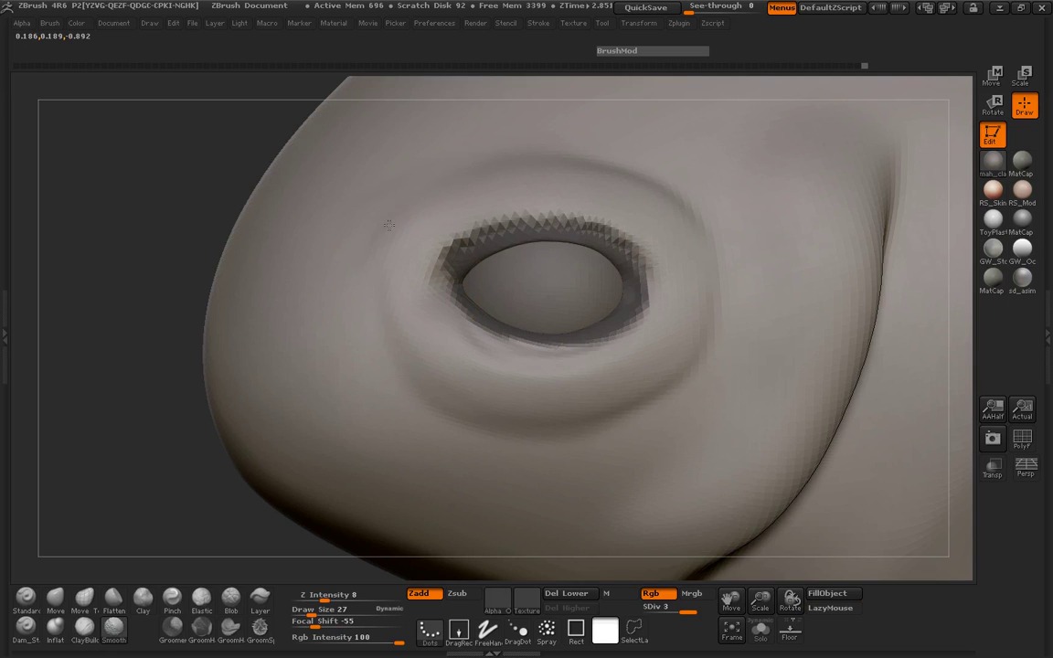
left_click_drag(672, 221, 622, 211, "shift")
Invert the mask and inflate the exposed eyelid rim with the Inflat brush set to Zadd at Z Intensity 3
left_click(99, 222, "ctrl")
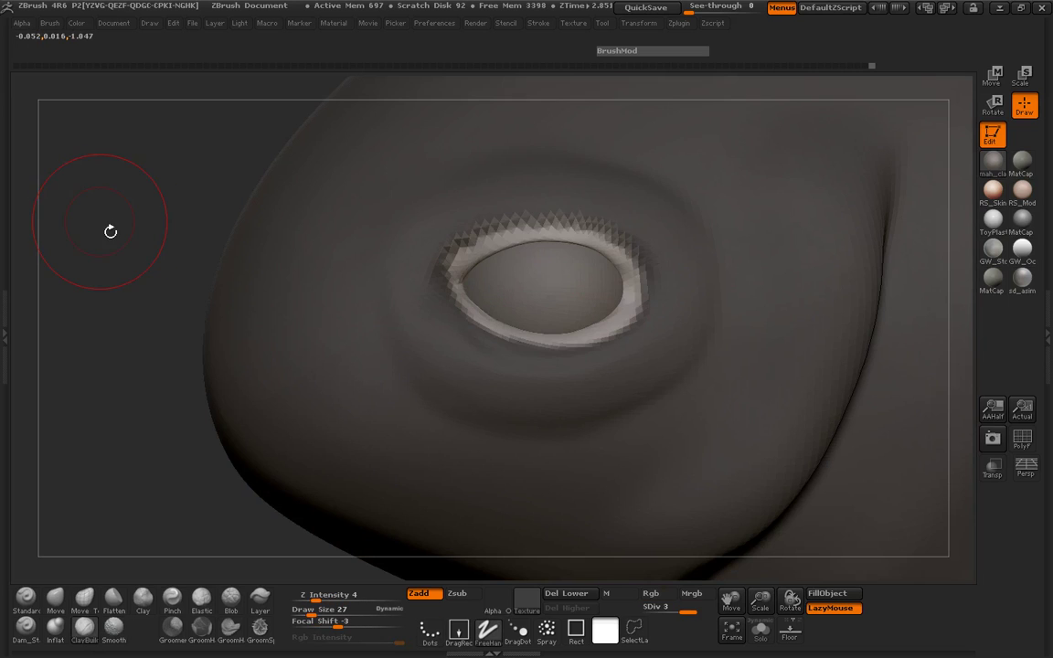
left_click(55, 627)
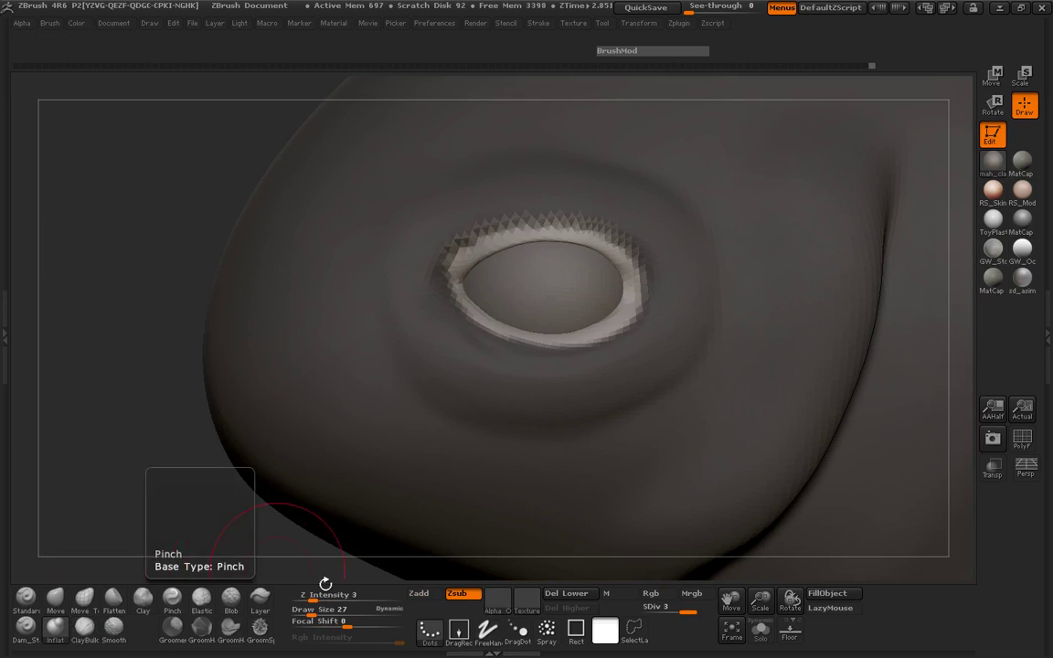
left_click(457, 593)
left_click(420, 593)
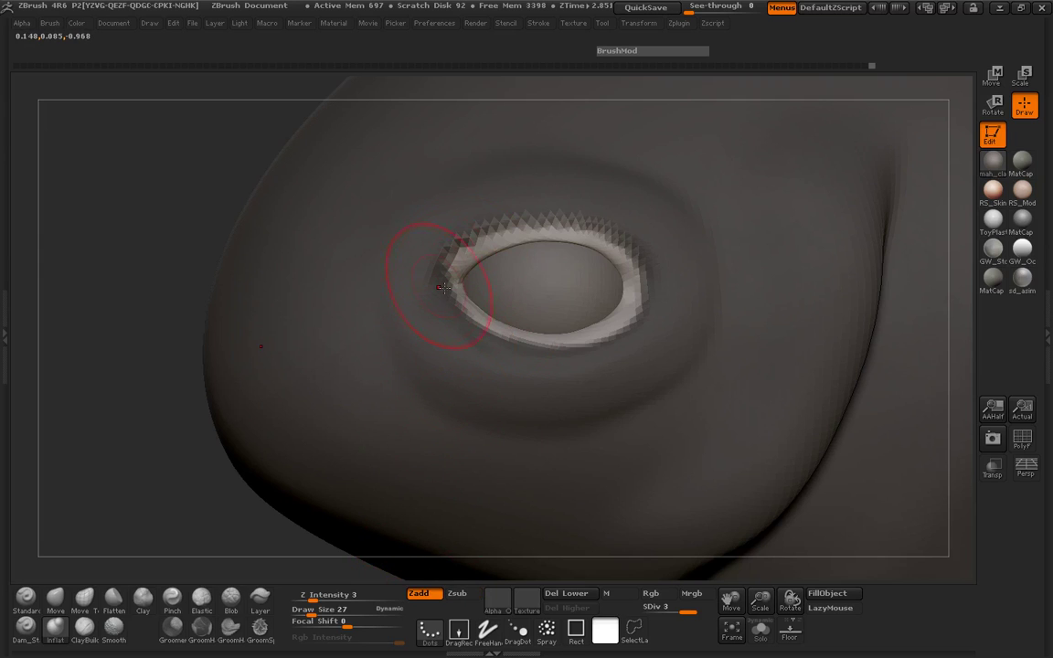
left_click_drag(443, 286, 537, 242)
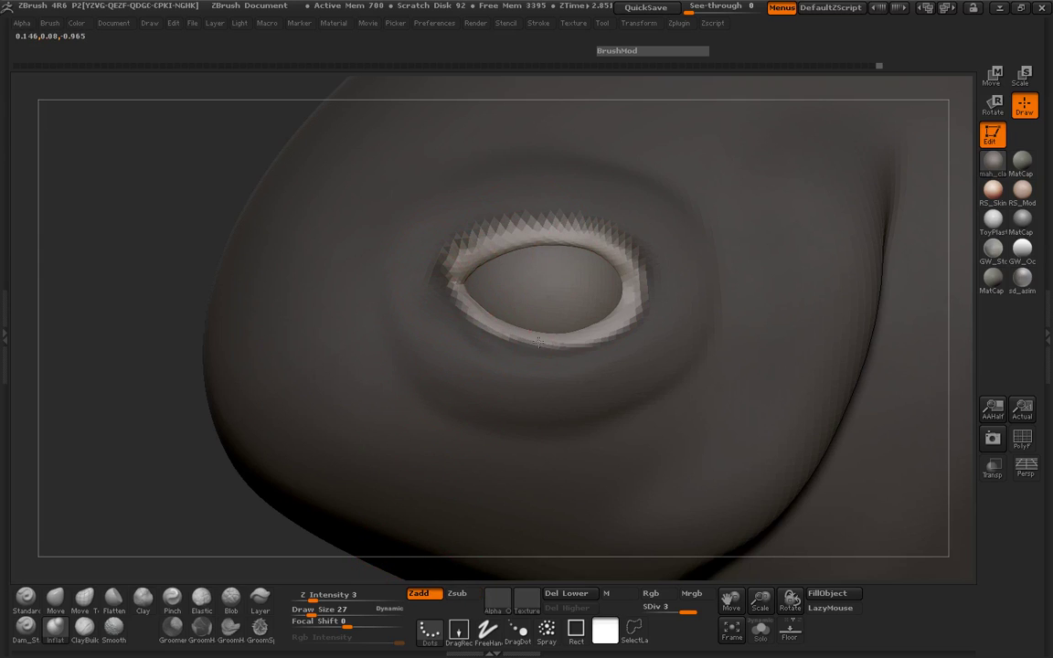
left_click_drag(169, 306, 227, 298)
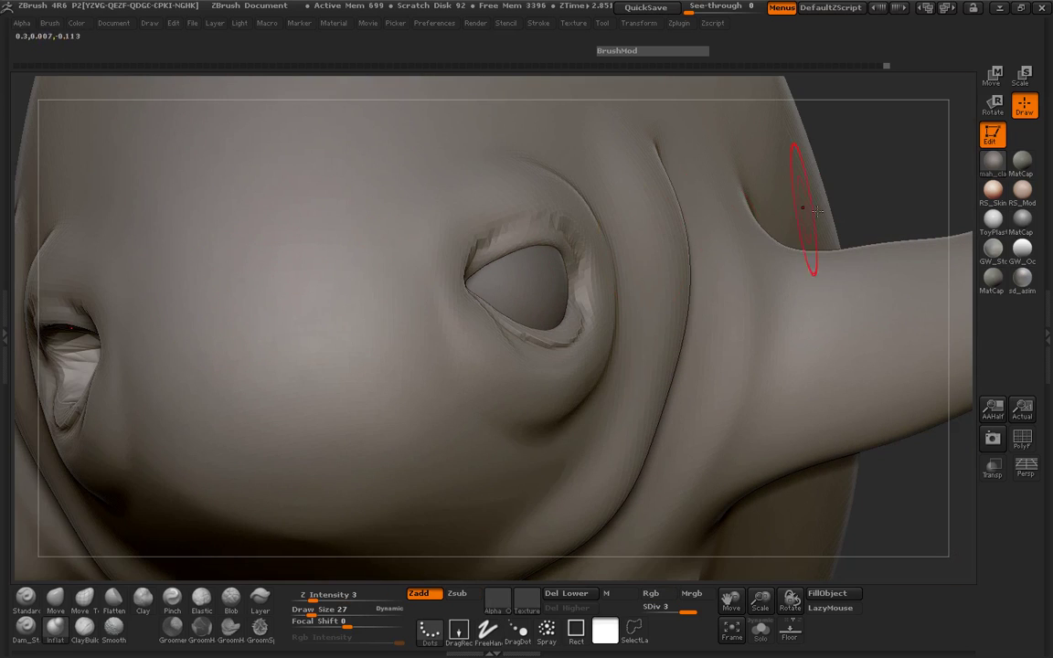
left_click_drag(851, 192, 658, 210)
Carve the crease around the eyelid rim with the Dam_Standard brush at draw size 15 and Z Intensity 9
key("space")
left_click_drag(508, 327, 498, 326)
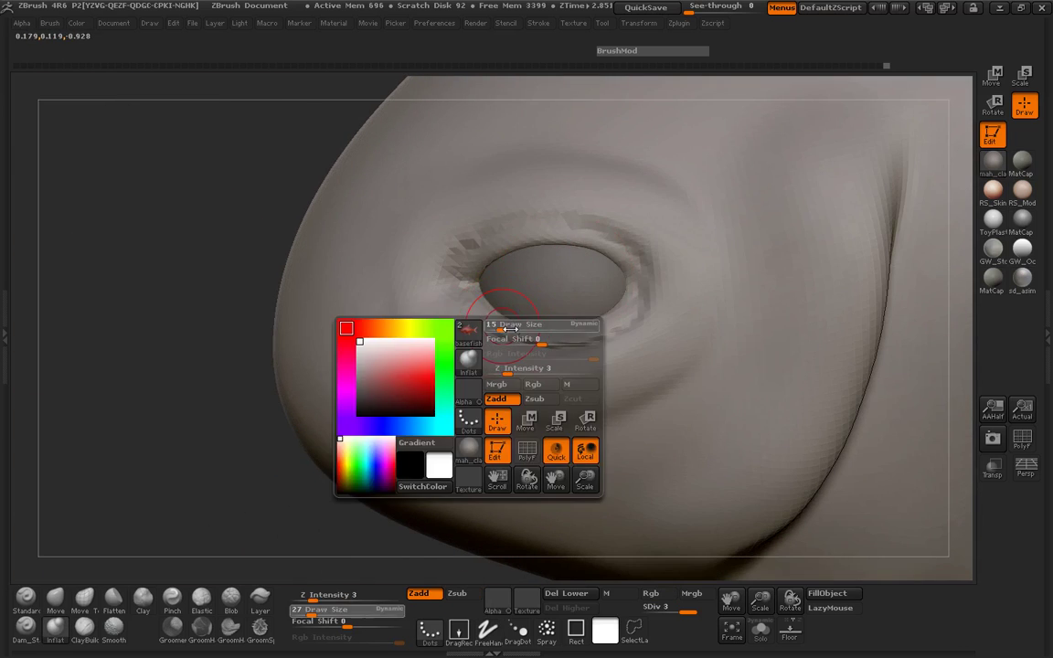
left_click_drag(187, 323, 211, 323)
left_click(26, 626)
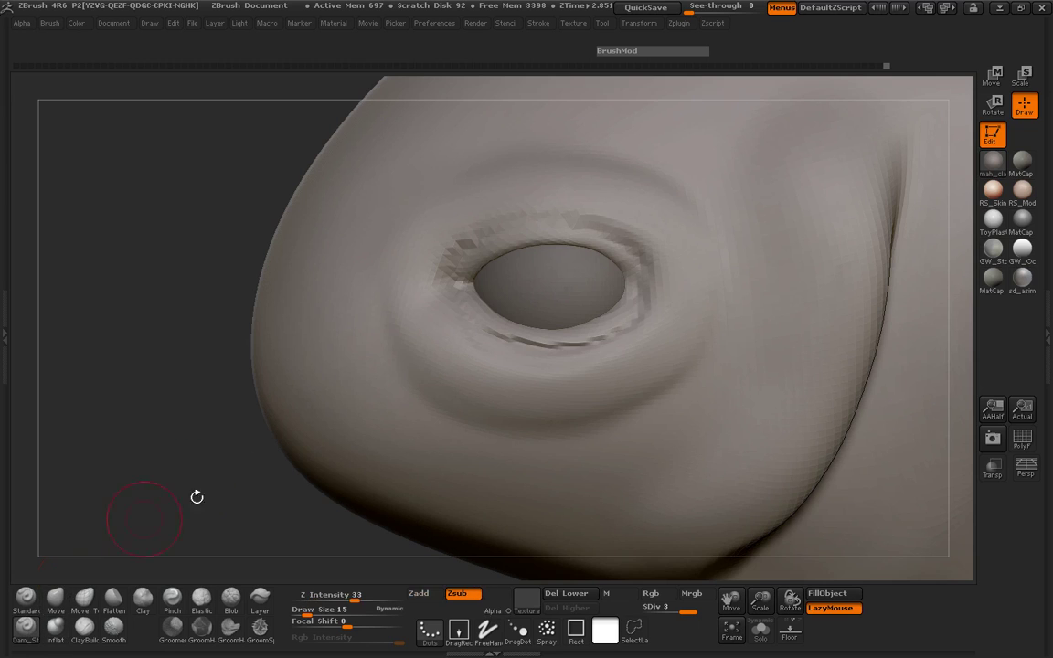
left_click_drag(144, 318, 162, 317)
left_click(327, 598)
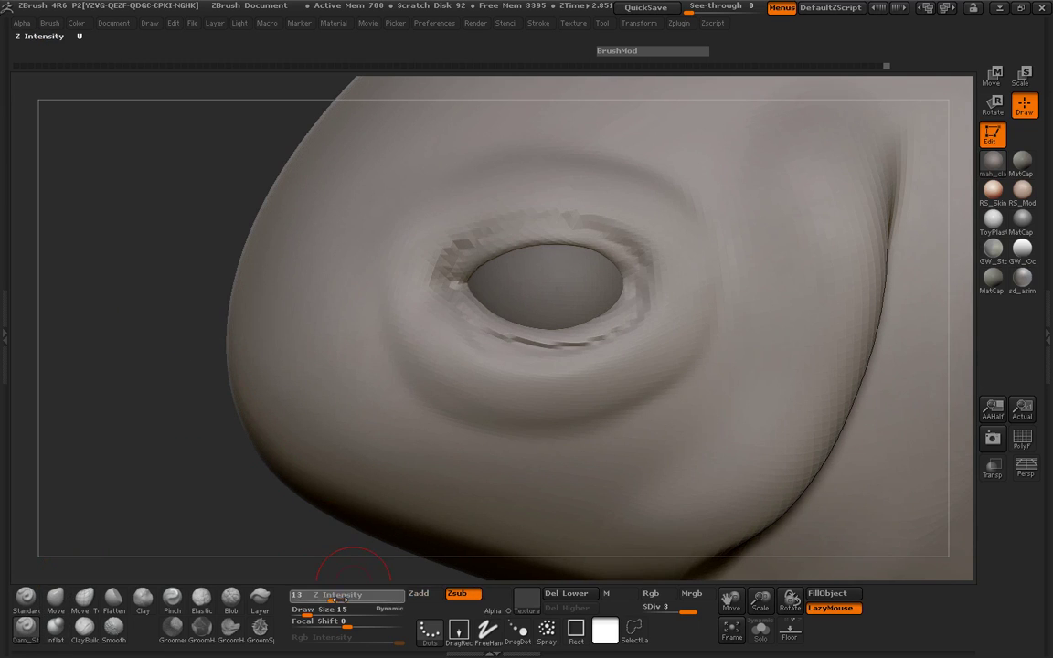
key("Return")
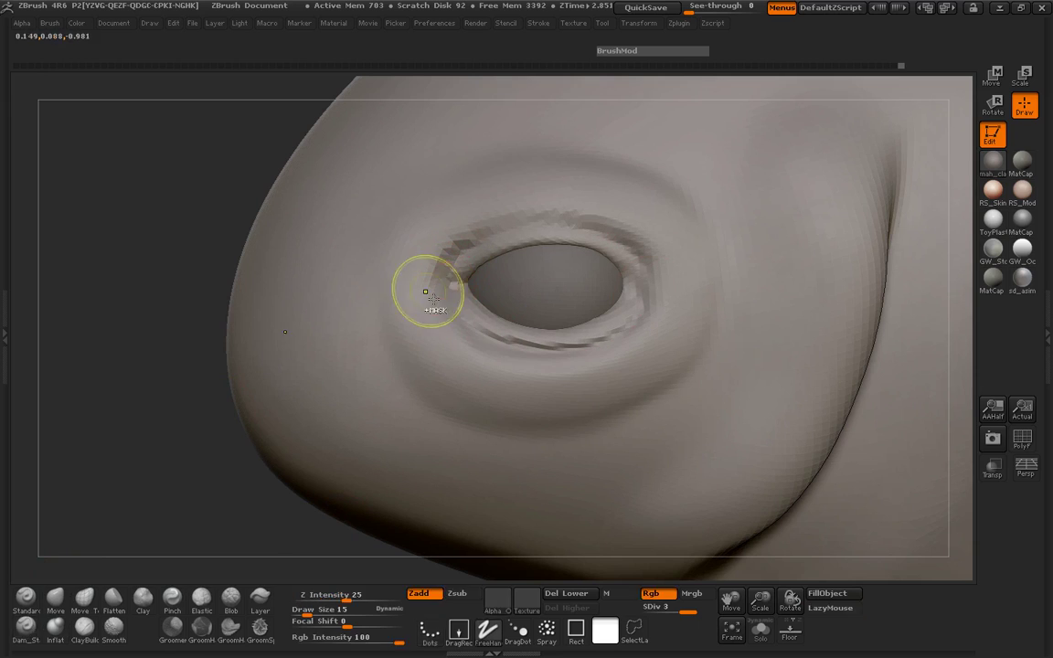
Subdivide the fish mesh once and smooth the jagged creases around the eyelid
key("ctrl+d")
left_click_drag(446, 265, 459, 254, "shift")
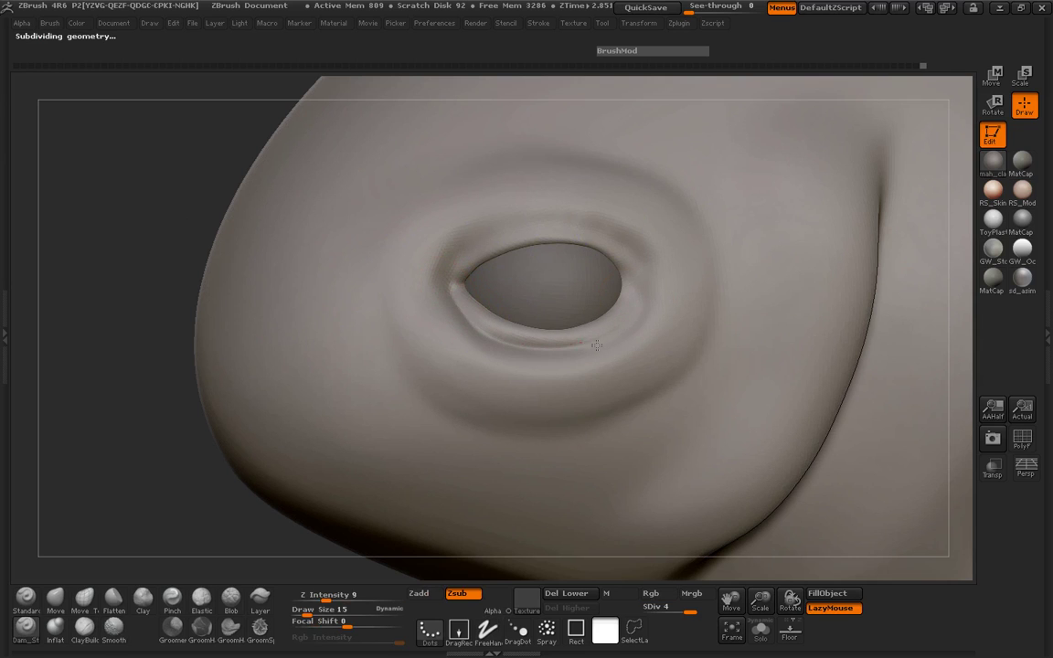
mouse_move(190, 312)
left_mouse_down()
mouse_move(631, 220)
mouse_move(766, 219)
mouse_move(742, 199)
left_mouse_up()
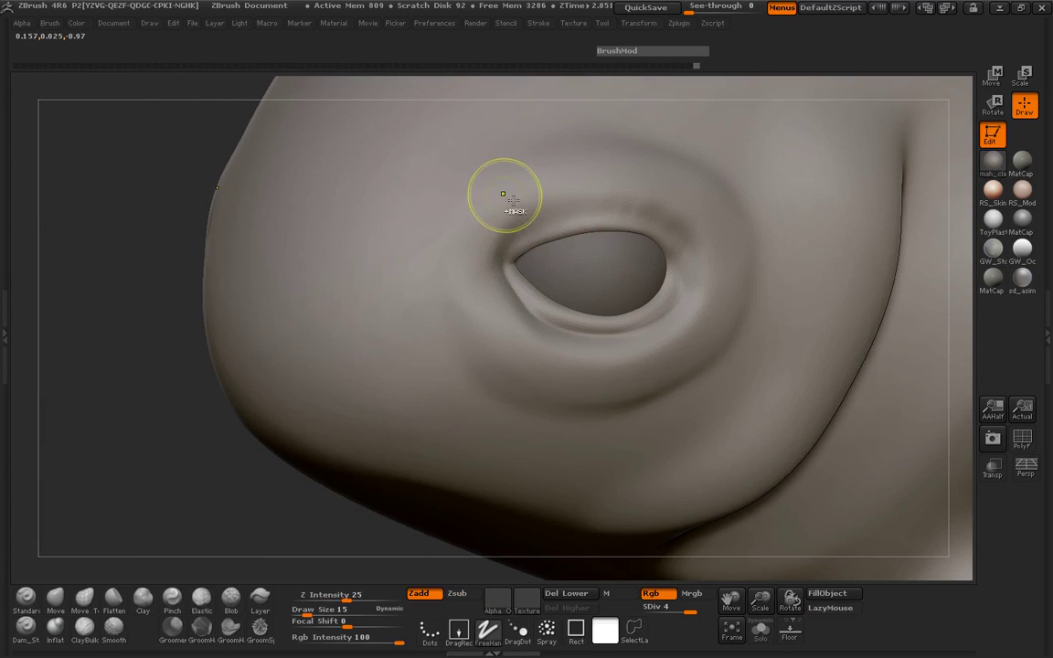
Mask the eyelids and the surrounding skin fold with the freehand mask brush at draw size 15
mouse_move(489, 183)
left_mouse_down()
mouse_move(542, 361)
mouse_move(699, 173)
mouse_move(567, 223)
left_mouse_up()
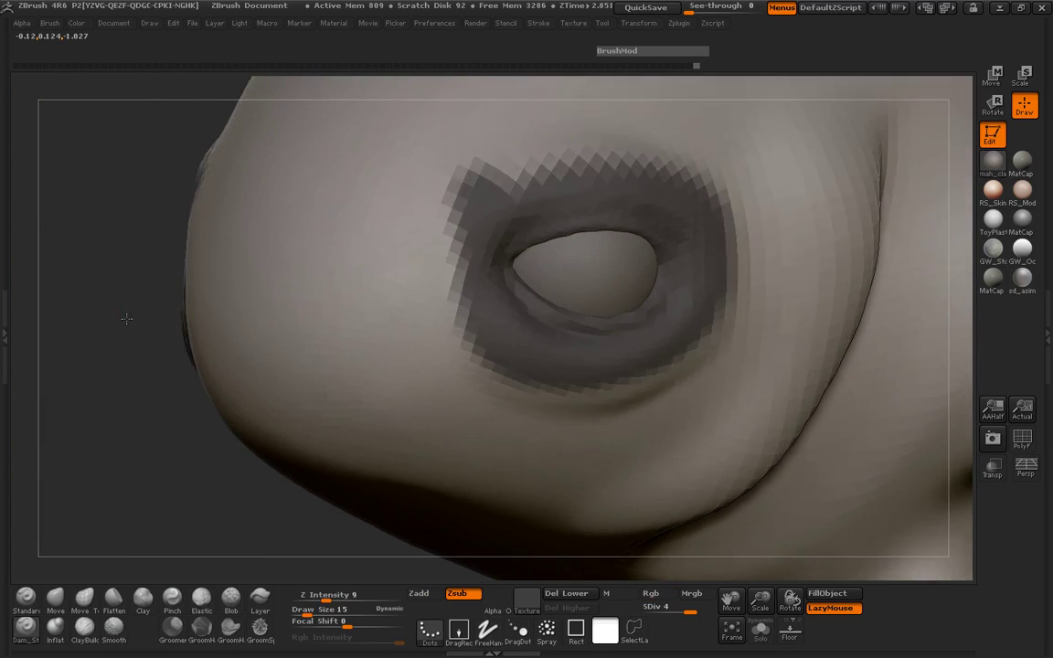
left_click_drag(503, 310, 503, 272)
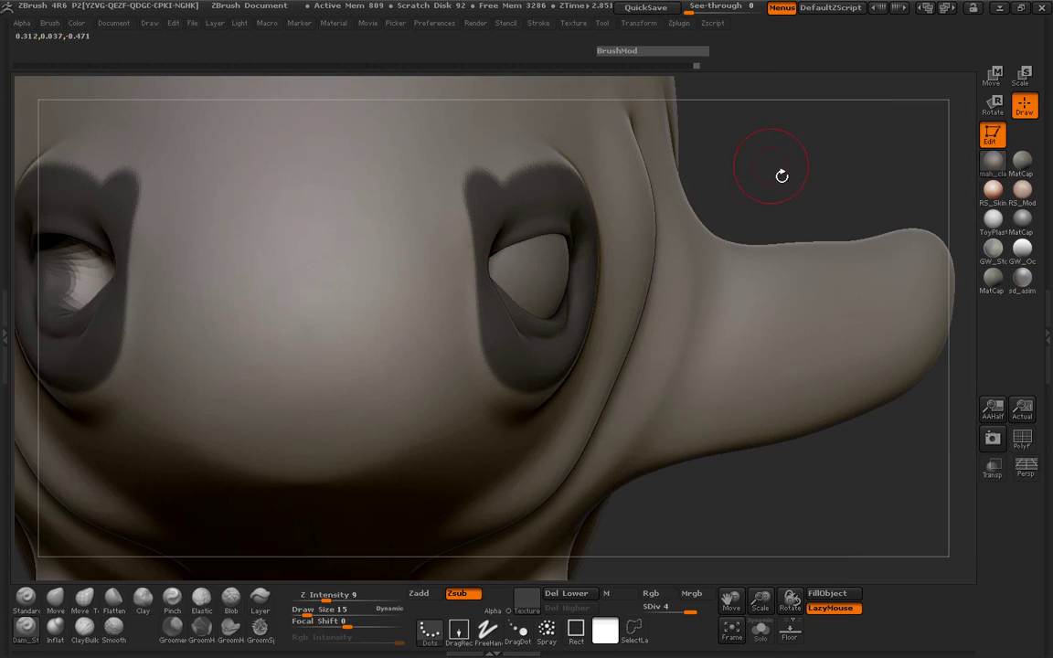
left_click_drag(772, 166, 802, 203)
Push the unmasked face surface beside the eyes inward with the Move Topological brush at draw size 93
key("space")
mouse_move(399, 345)
left_mouse_down()
mouse_move(426, 347)
mouse_move(417, 347)
left_mouse_up()
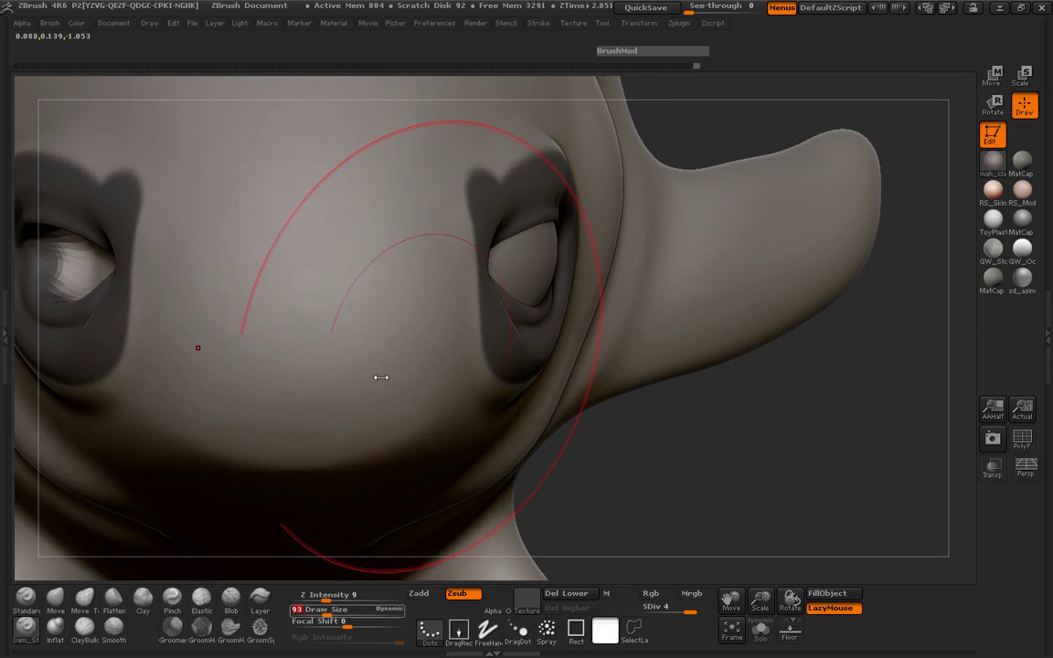
left_click(87, 597)
left_click_drag(659, 449, 613, 449)
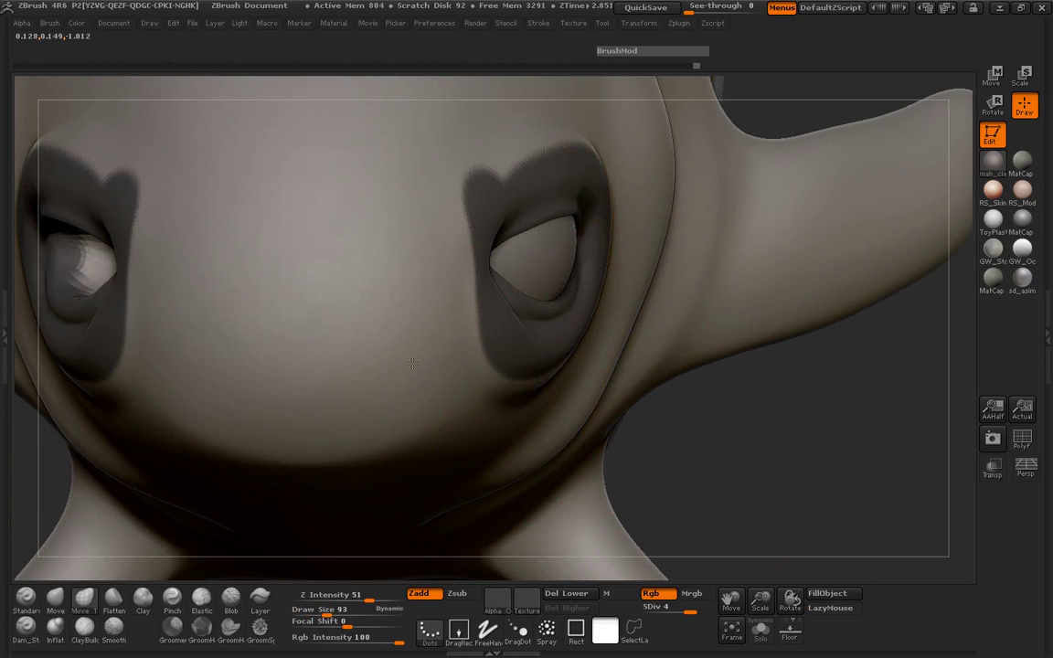
left_click_drag(412, 364, 401, 342)
left_click_drag(417, 273, 407, 275)
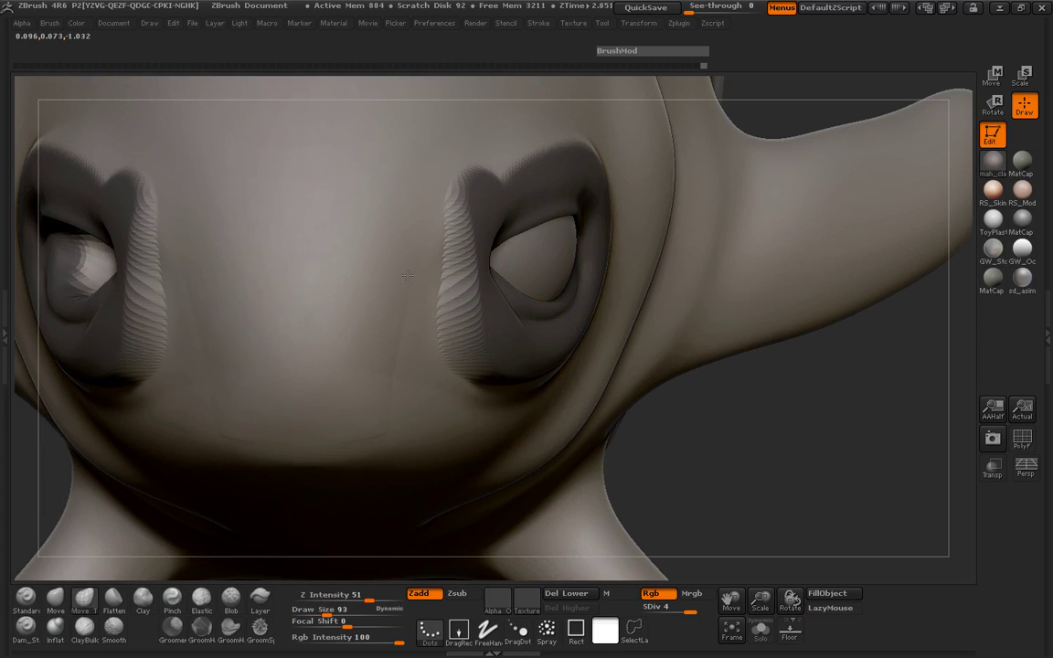
Smooth the ridge in front of the eye at draw size 27 with the Smooth brush's Z Intensity set to 26
mouse_move(733, 411)
left_mouse_down()
mouse_move(758, 444)
mouse_move(752, 430)
left_mouse_up()
key("space")
mouse_move(448, 299)
left_mouse_down()
mouse_move(439, 300)
mouse_move(459, 297)
mouse_move(464, 339)
left_mouse_up()
mouse_move(723, 237)
left_mouse_down()
mouse_move(841, 283)
mouse_move(756, 252)
left_mouse_up()
key("space")
left_click_drag(471, 271, 456, 270)
left_click_drag(445, 197, 472, 295, "shift")
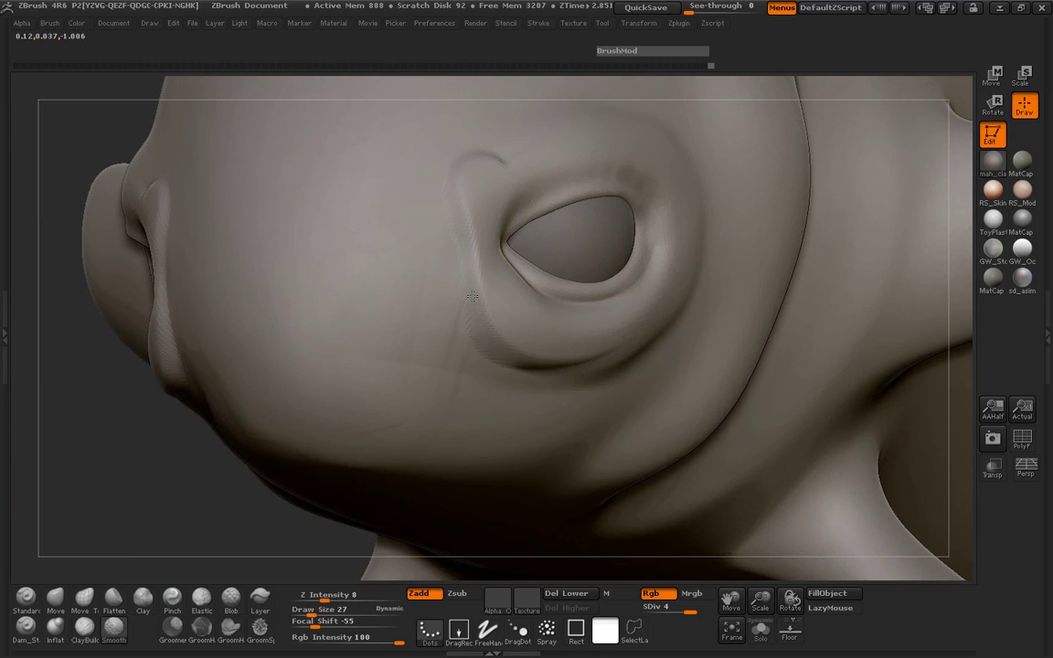
left_click_drag(324, 597, 348, 597, "shift")
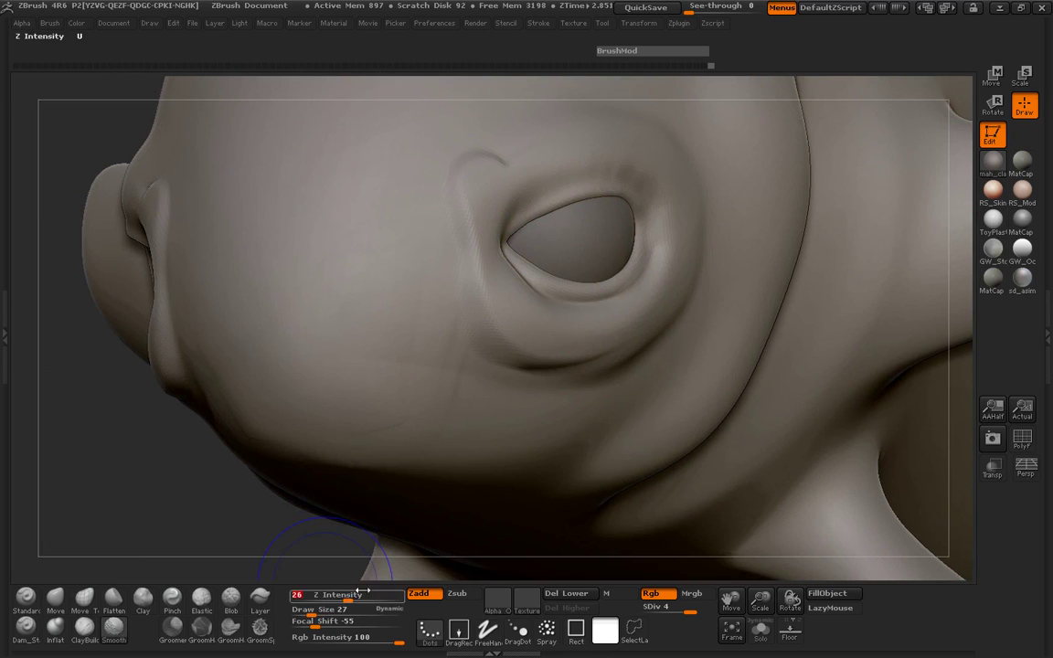
left_click_drag(489, 372, 467, 322, "shift")
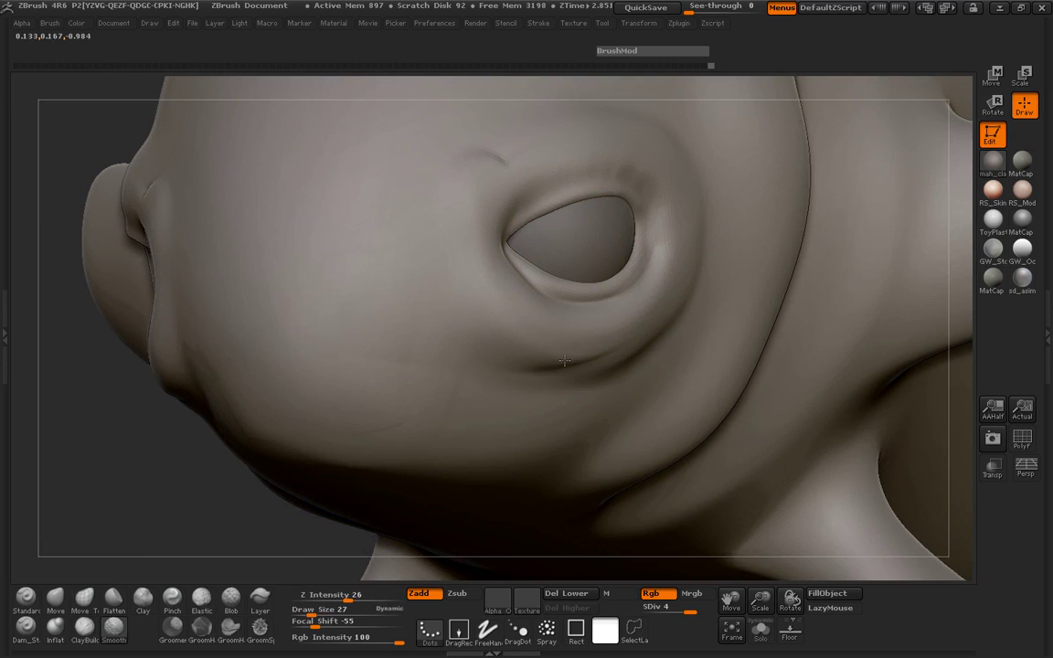
Smooth the remaining ridges in front of and below the eye with the Smooth brush on both sides of the head
left_click_drag(86, 439, 99, 402, "shift")
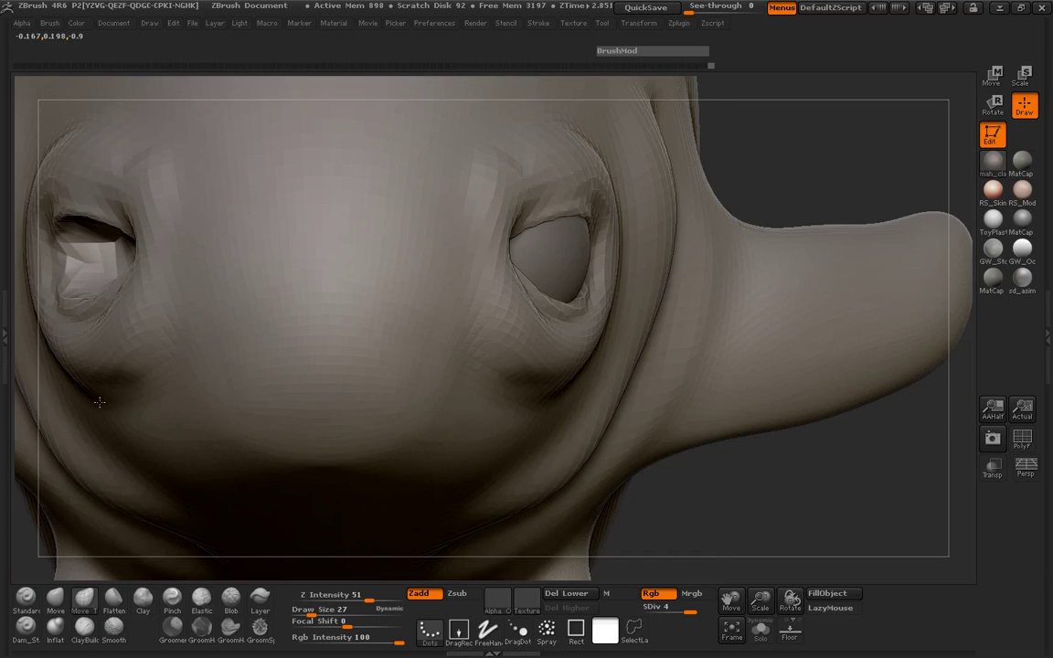
mouse_move(69, 480)
left_mouse_down("alt")
mouse_move(195, 323)
mouse_move(567, 329)
mouse_move(702, 357)
mouse_move(603, 334)
left_mouse_up("alt")
left_click_drag(444, 277, 438, 275, "shift")
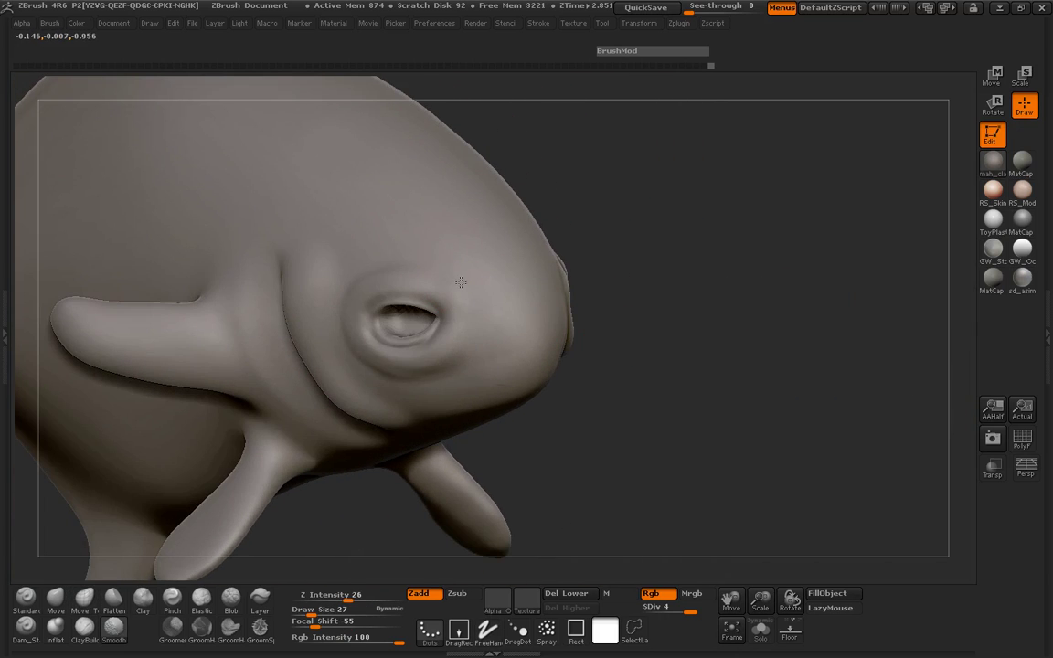
left_click_drag(822, 297, 636, 313)
left_click_drag(791, 259, 755, 168, "alt")
left_click_drag(827, 198, 686, 202)
mouse_move(210, 306)
left_mouse_down()
mouse_move(176, 320)
mouse_move(148, 355)
mouse_move(196, 360)
left_mouse_up()
left_click_drag(429, 334, 568, 356, "shift")
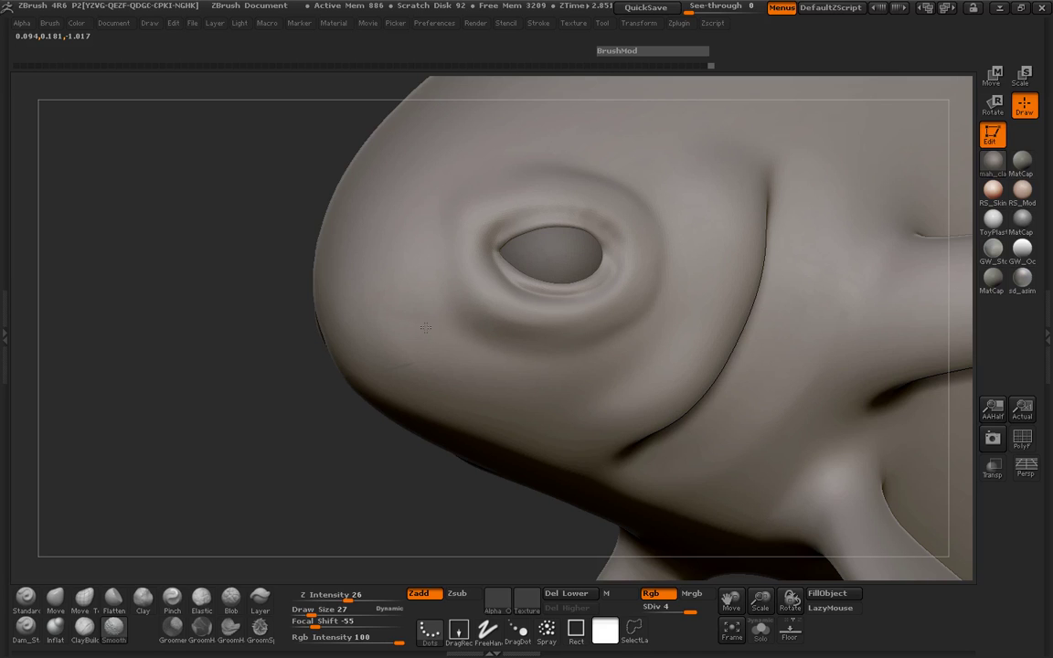
mouse_move(426, 327)
left_mouse_down()
mouse_move(228, 365)
mouse_move(299, 414)
mouse_move(616, 399)
mouse_move(581, 417)
left_mouse_up()
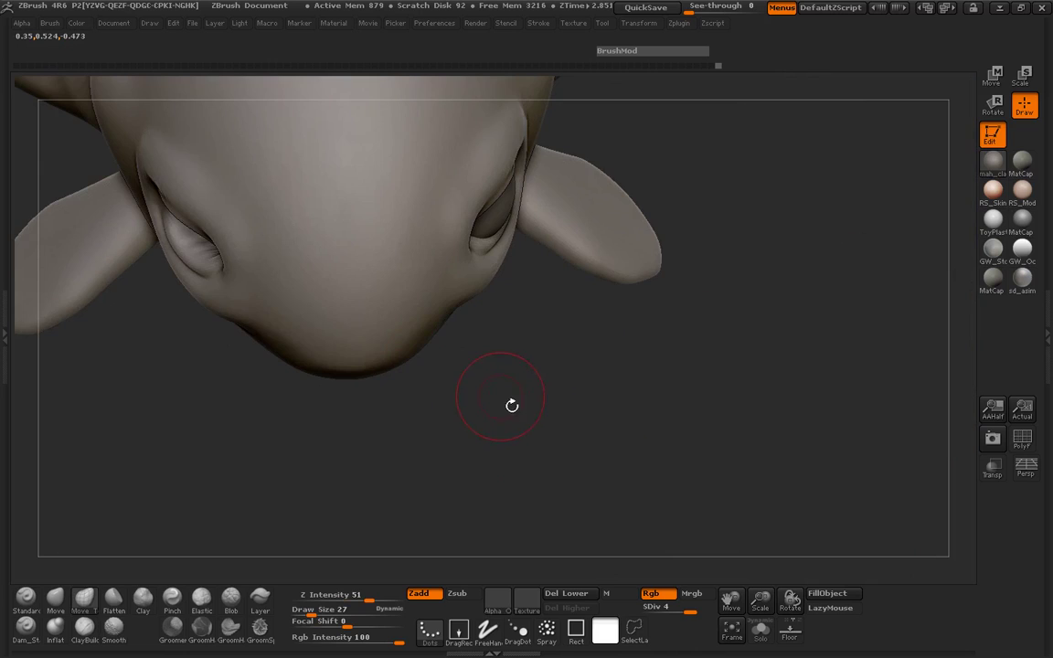
Pull the tip of the lower jaw downward with the Move Topological brush at draw size 84 and smooth its underside
mouse_move(512, 405)
left_mouse_down("alt")
mouse_move(595, 402)
mouse_move(610, 391)
left_mouse_up("alt")
key("space")
mouse_move(430, 350)
left_mouse_down()
mouse_move(365, 374)
mouse_move(401, 390)
left_mouse_up()
left_click_drag(512, 399, 350, 391)
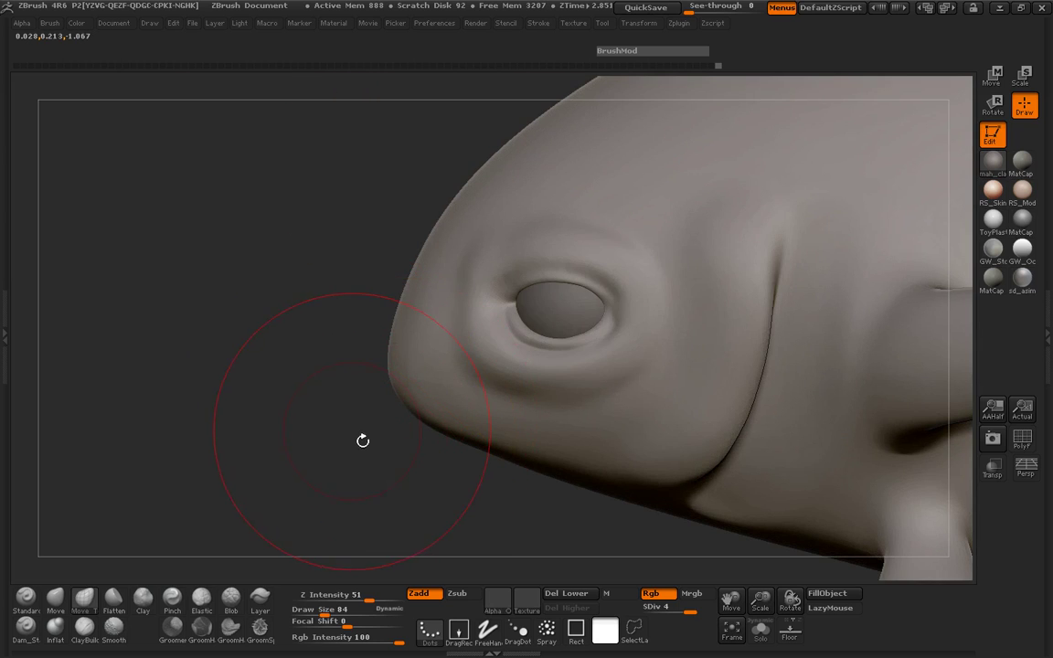
left_click_drag(363, 440, 388, 379)
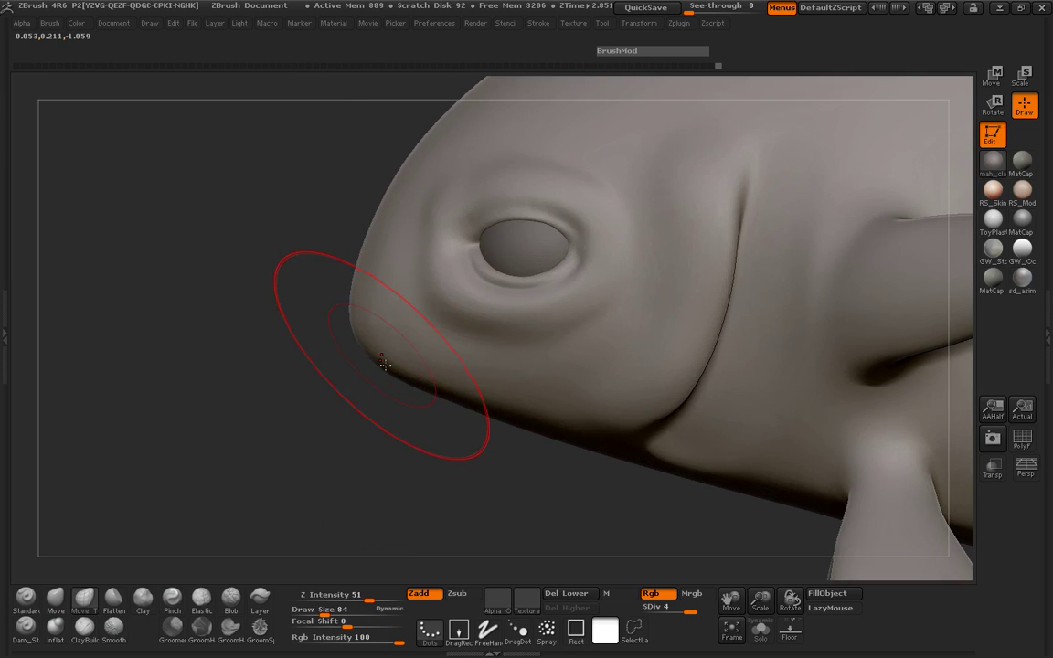
mouse_move(382, 357)
left_mouse_down()
mouse_move(380, 396)
mouse_move(383, 385)
left_mouse_up()
left_click_drag(297, 386, 480, 399)
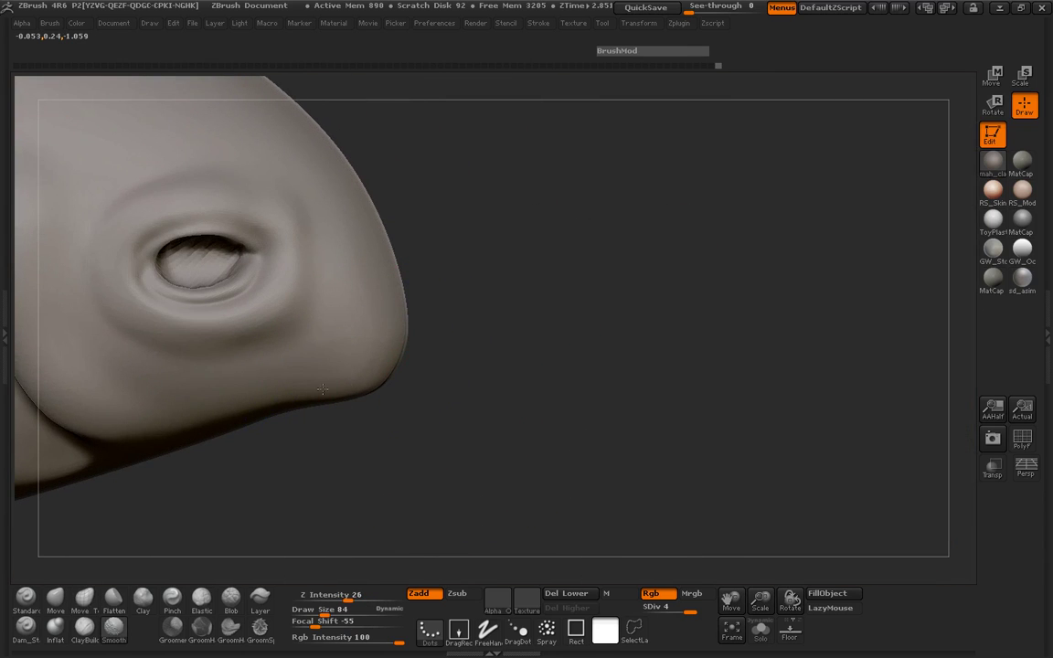
left_click_drag(334, 392, 386, 399)
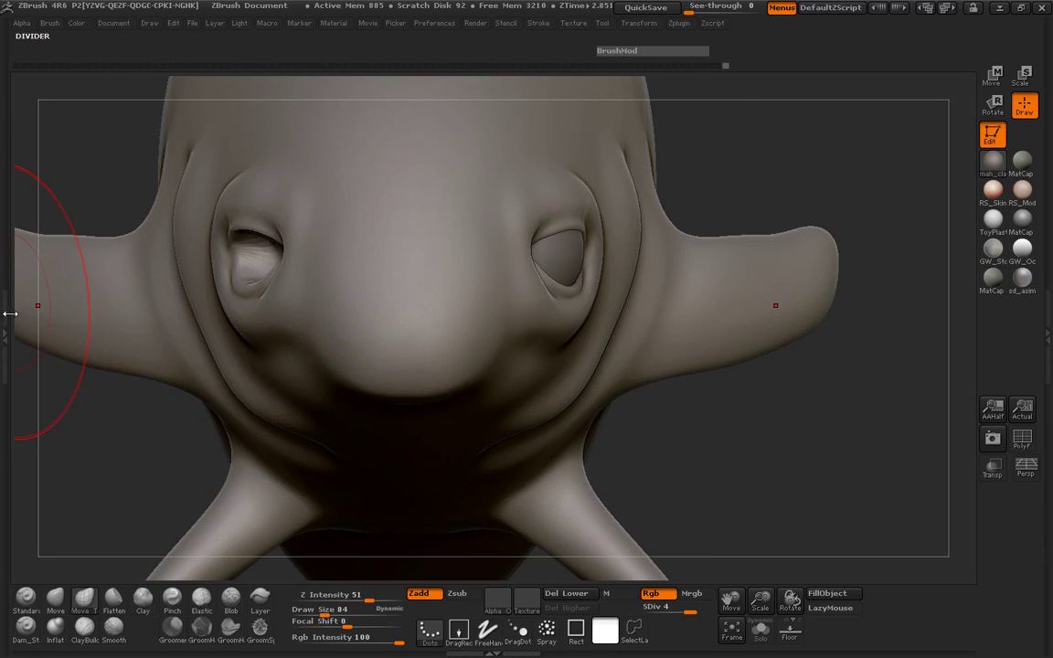
Select the PM3D_Sphere3D eyeball subtool and mirror it into the opposite eye socket with SubTool Master
left_click(5, 315)
left_click(61, 213)
scroll(40, 105, "up", 3)
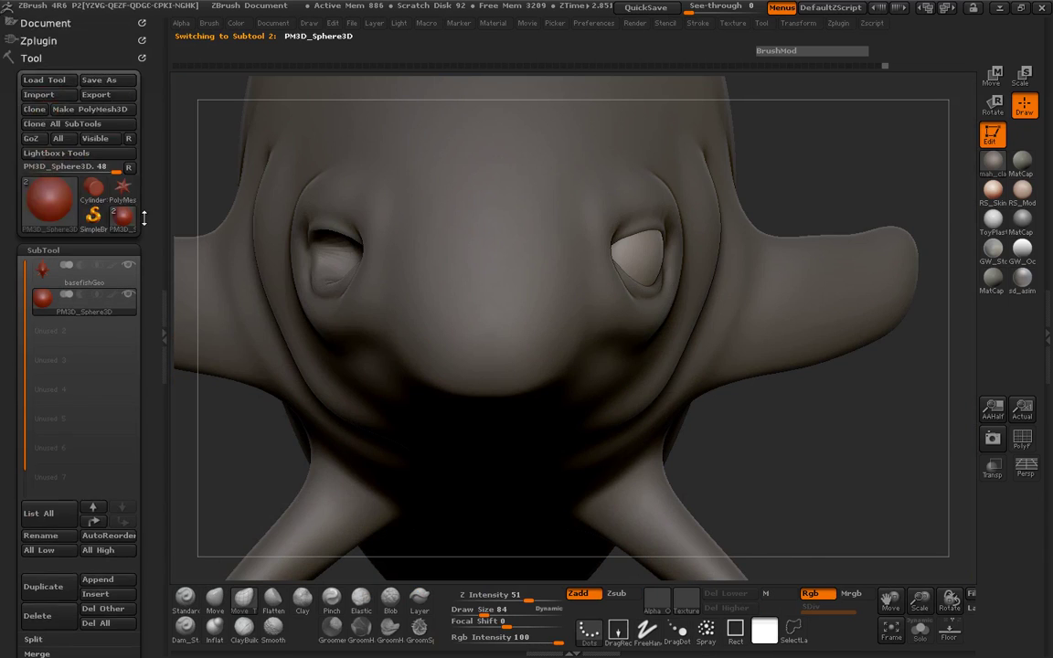
left_click(38, 95)
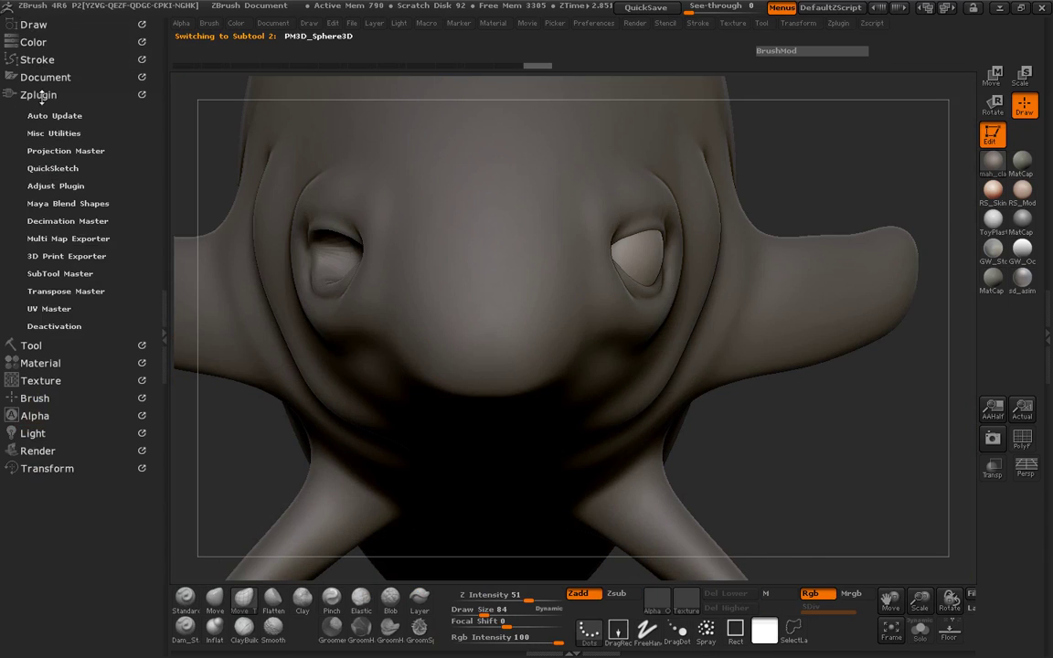
left_click(59, 273)
left_click(46, 296)
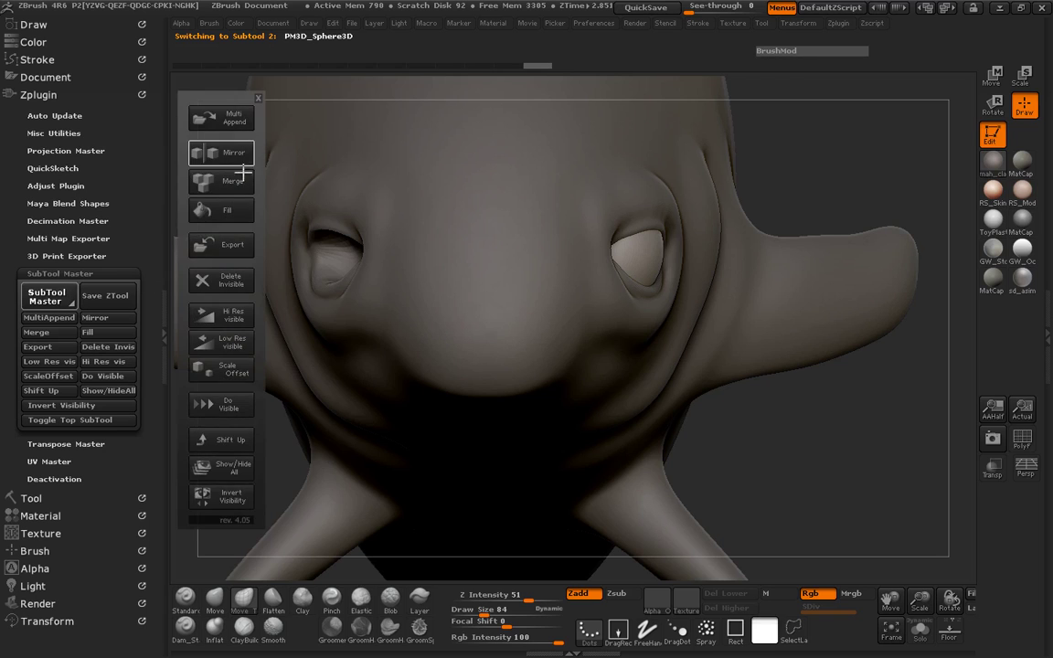
left_click(200, 144)
left_click(440, 339)
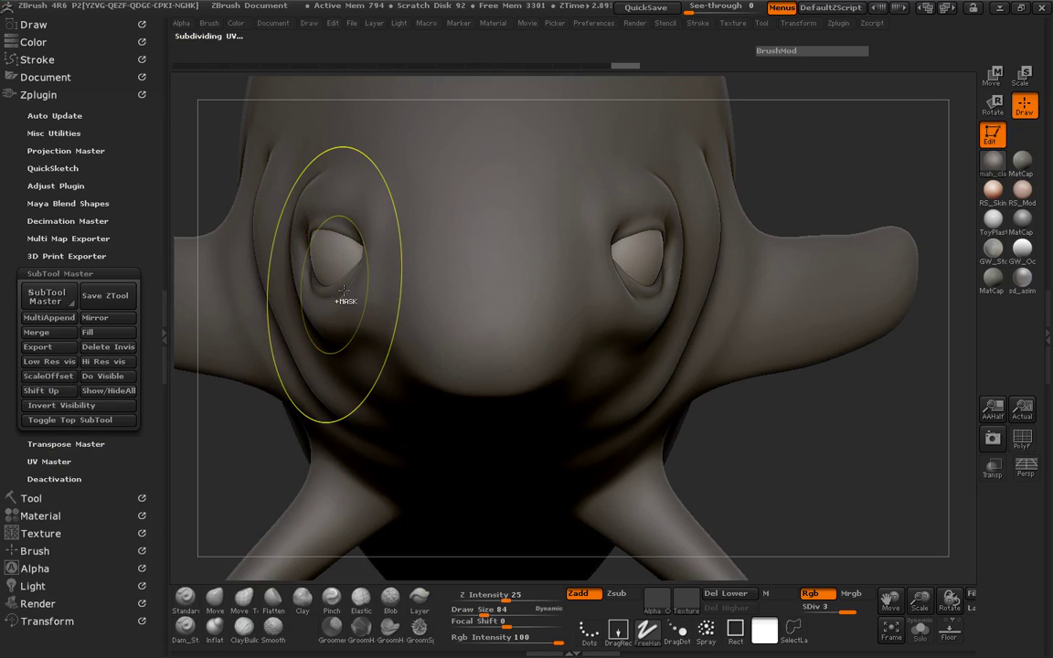
Dent small pupils into both eyeballs with the Move brush at draw size 9 and smooth them
key("space")
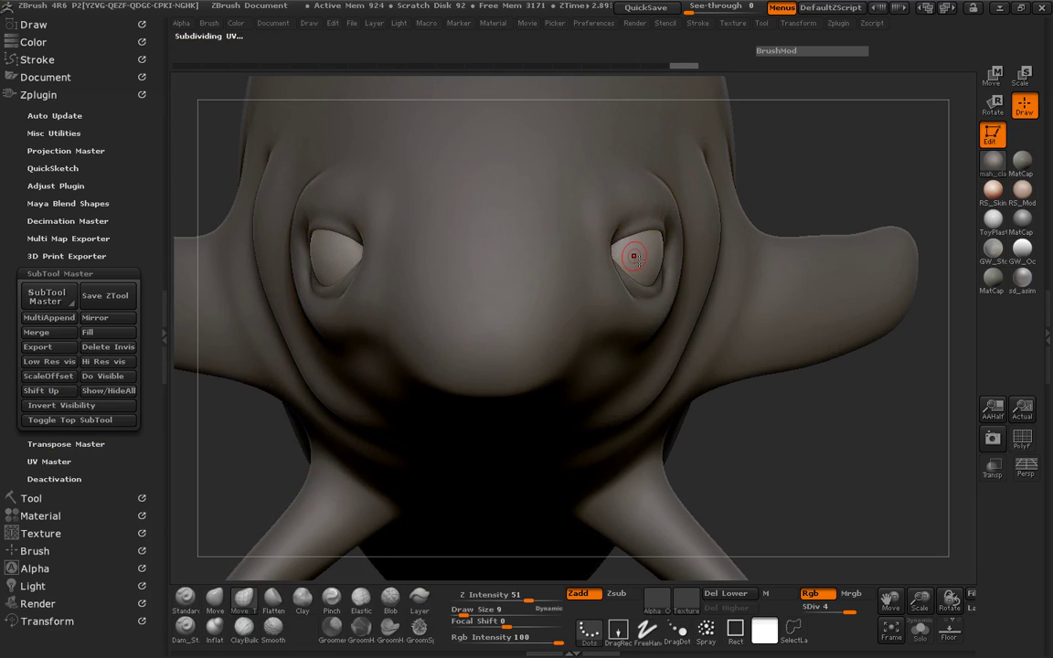
left_click(221, 595)
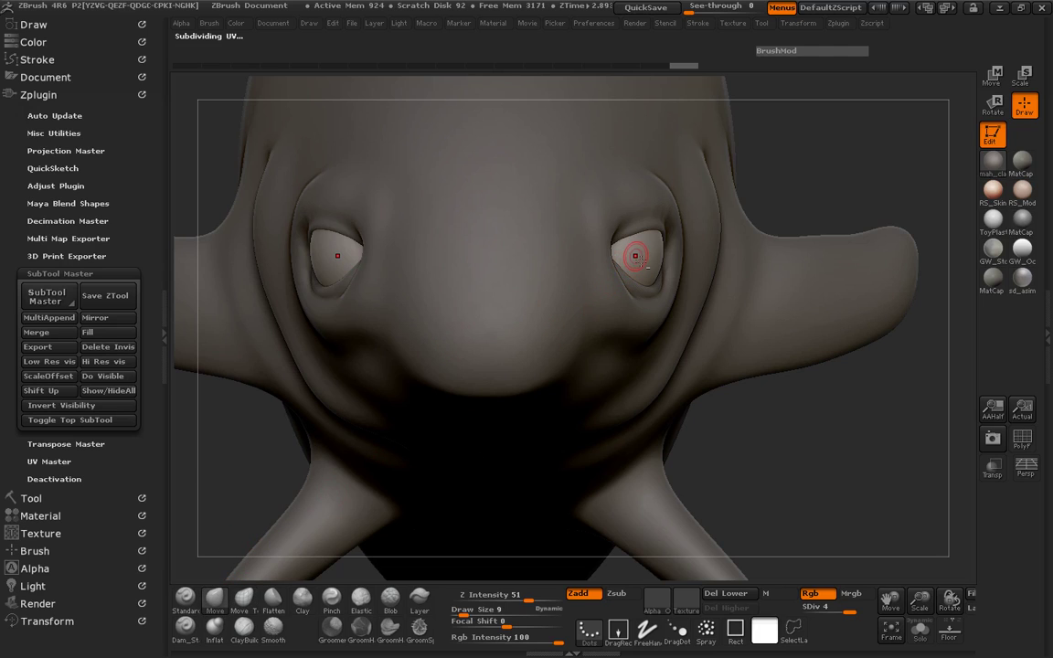
mouse_move(636, 256)
left_mouse_down()
mouse_move(626, 260)
mouse_move(634, 249)
left_mouse_up()
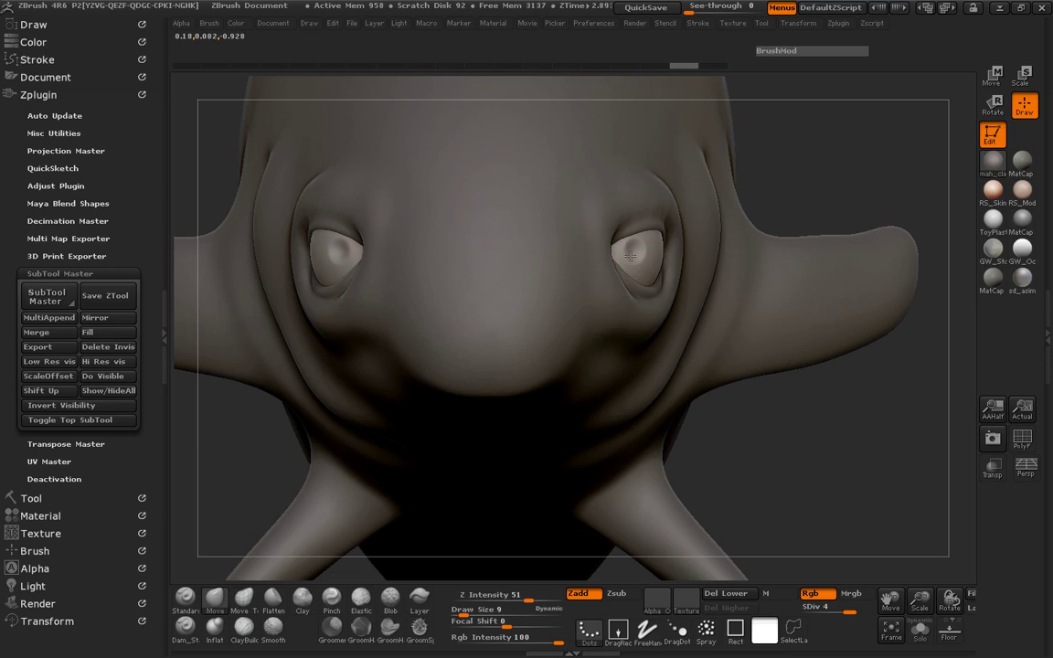
left_click_drag(804, 416, 742, 338)
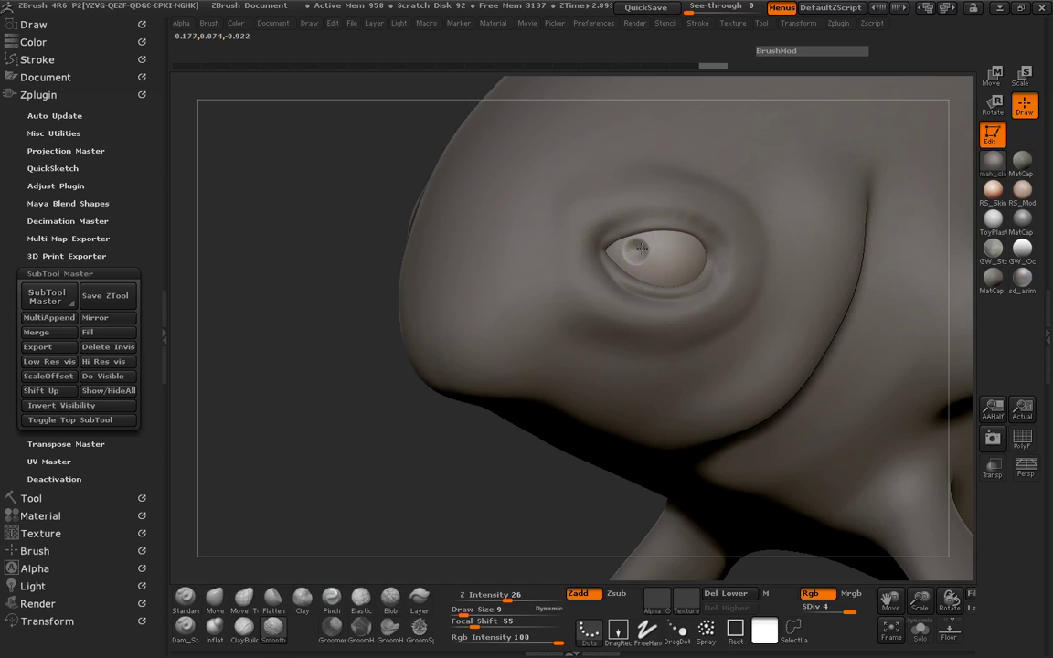
Make the fish body the active subtool and collapse the side tray to widen the canvas
left_click(39, 94)
left_click(36, 110)
left_click_drag(52, 157, 54, 18)
left_click_drag(153, 165, 153, 471)
left_click(80, 117)
left_click(169, 301)
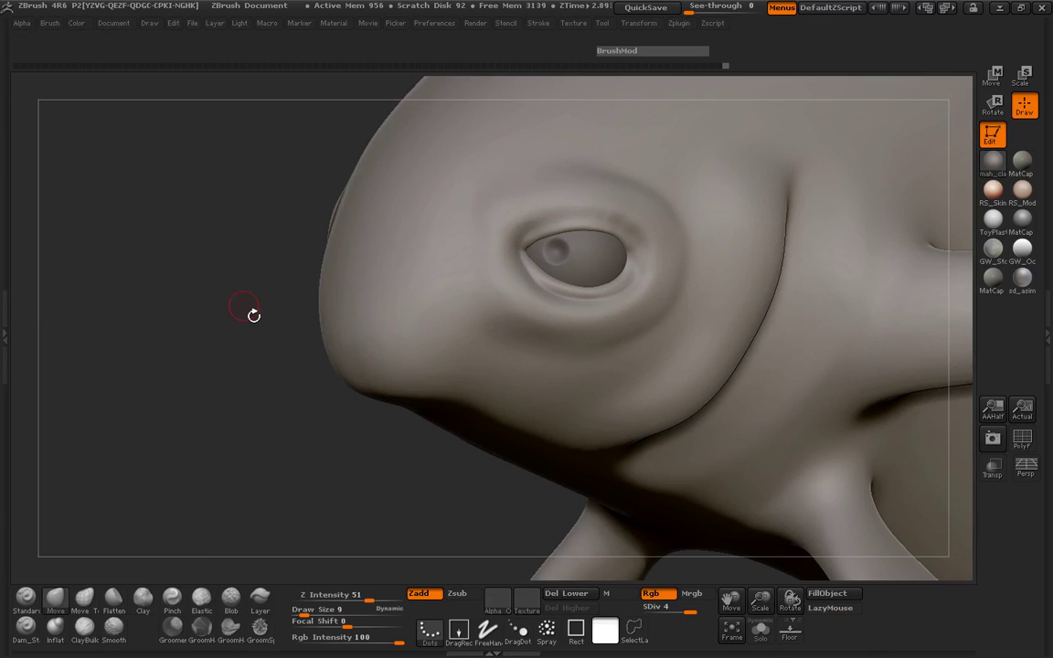
Turn the fish to its side view, overlay the pompano illustration and line the model up with it
left_click_drag(251, 312, 148, 301)
left_click_drag(298, 300, 92, 349, "alt")
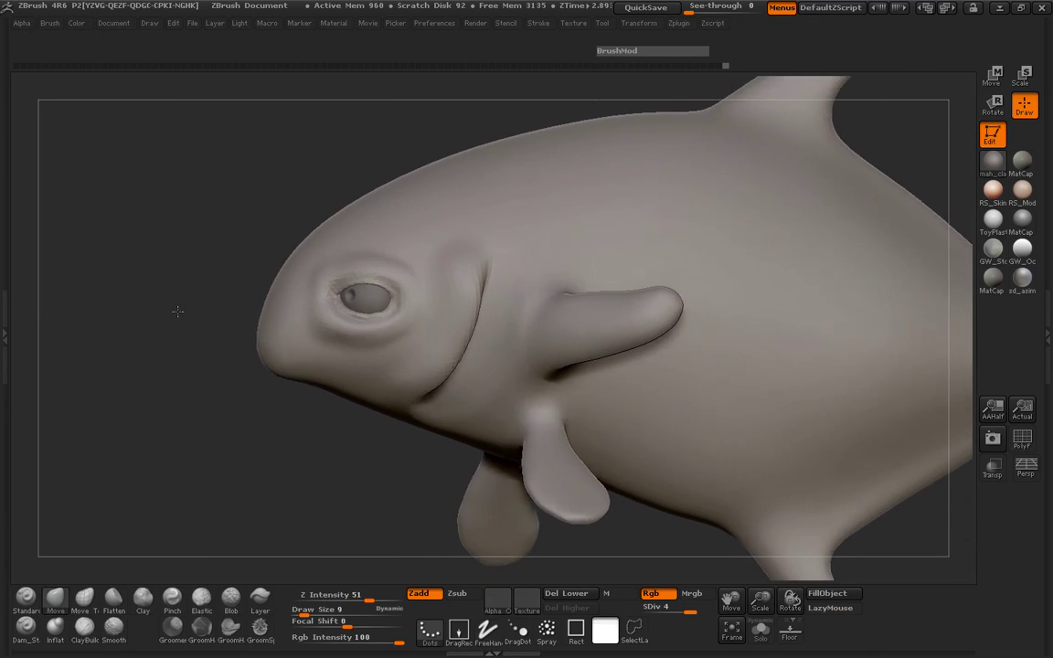
left_click_drag(177, 308, 195, 310, "shift")
left_click_drag(260, 286, 127, 352)
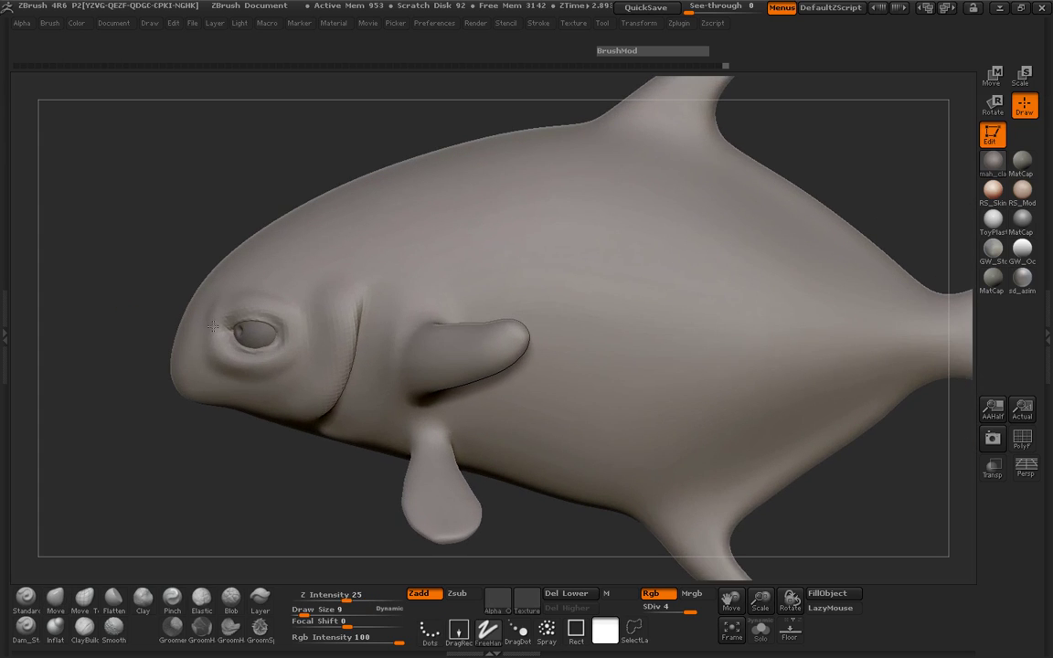
left_click_drag(123, 285, 94, 279, "alt")
mouse_move(172, 285)
right_mouse_down("ctrl")
mouse_move(139, 261)
mouse_move(152, 292)
right_mouse_up("ctrl")
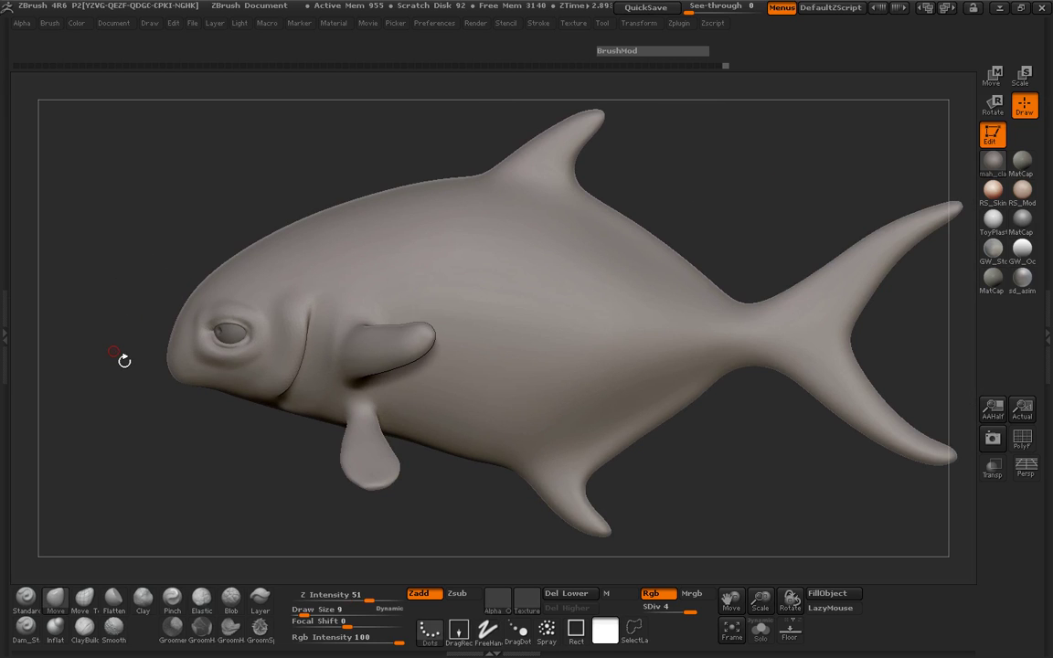
left_click_drag(126, 401, 178, 431)
right_click_drag(159, 427, 145, 393, "ctrl")
key("shift+z")
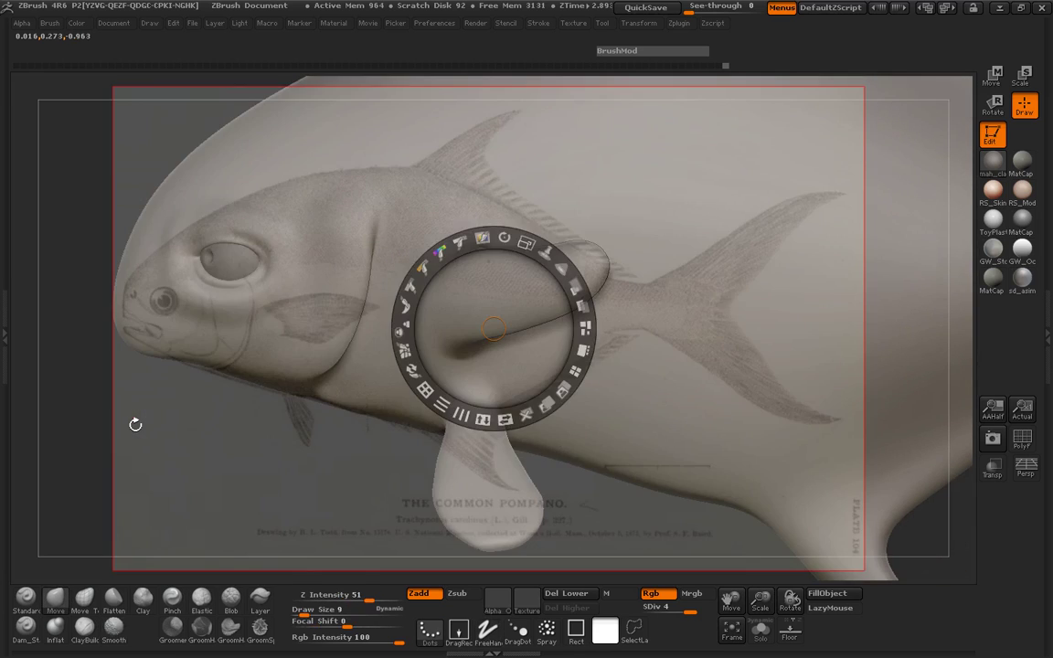
key("z")
mouse_move(230, 436)
left_mouse_down()
mouse_move(183, 445)
mouse_move(170, 510)
mouse_move(157, 498)
mouse_move(166, 492)
left_mouse_up()
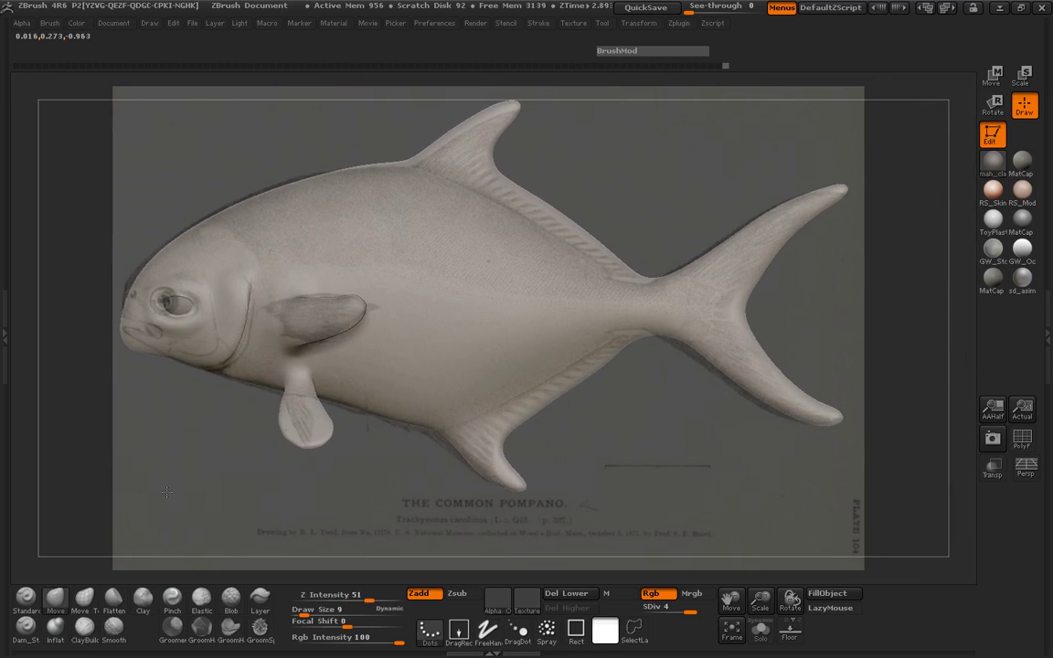
left_click_drag(157, 429, 149, 430)
Paint a mask over the mouth area drawn in the reference illustration at draw size 25
key("b")
key("m")
key("v")
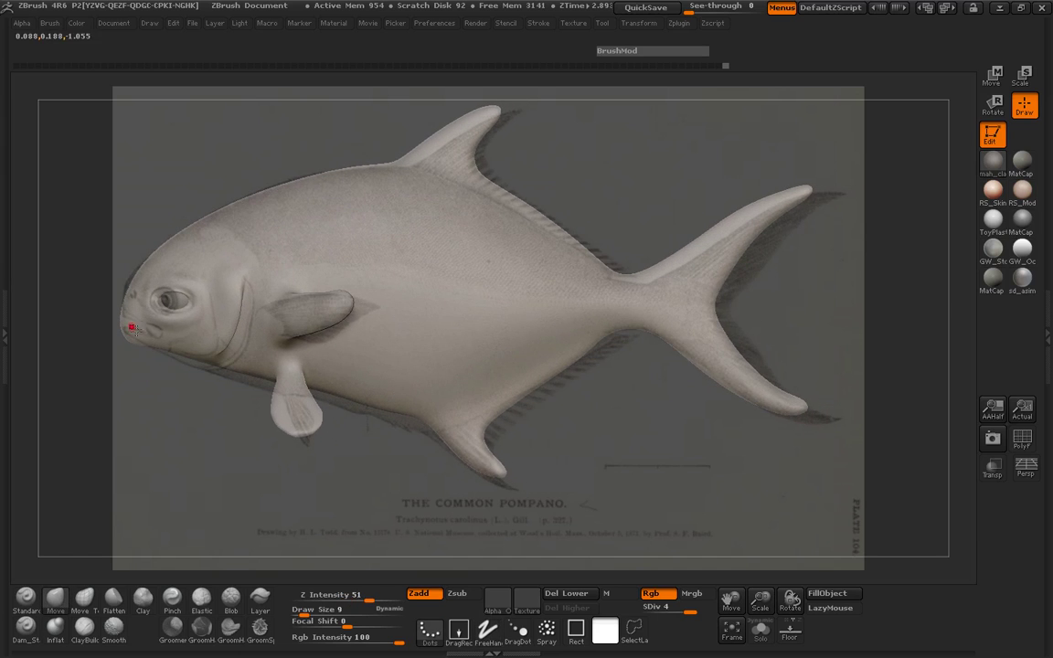
key("space")
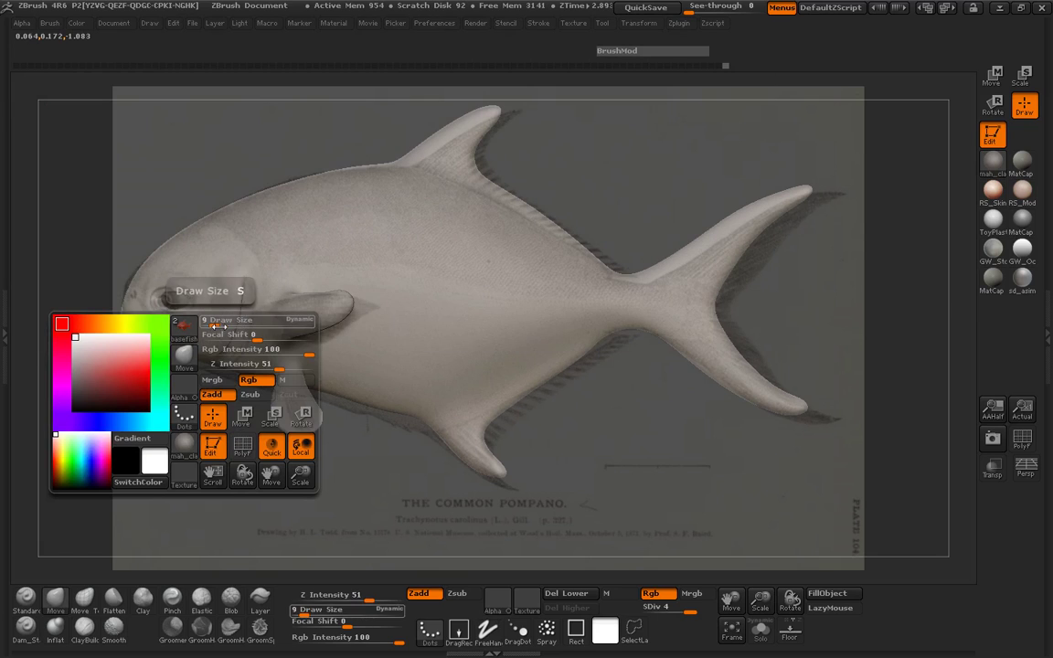
left_click_drag(214, 326, 225, 327)
key("space")
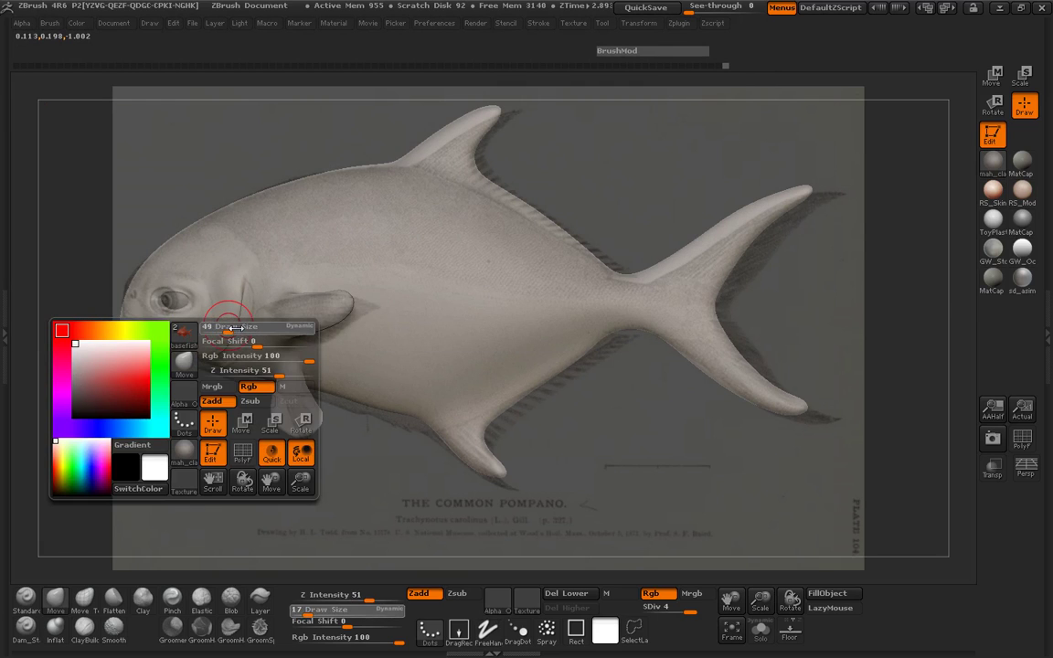
key("space")
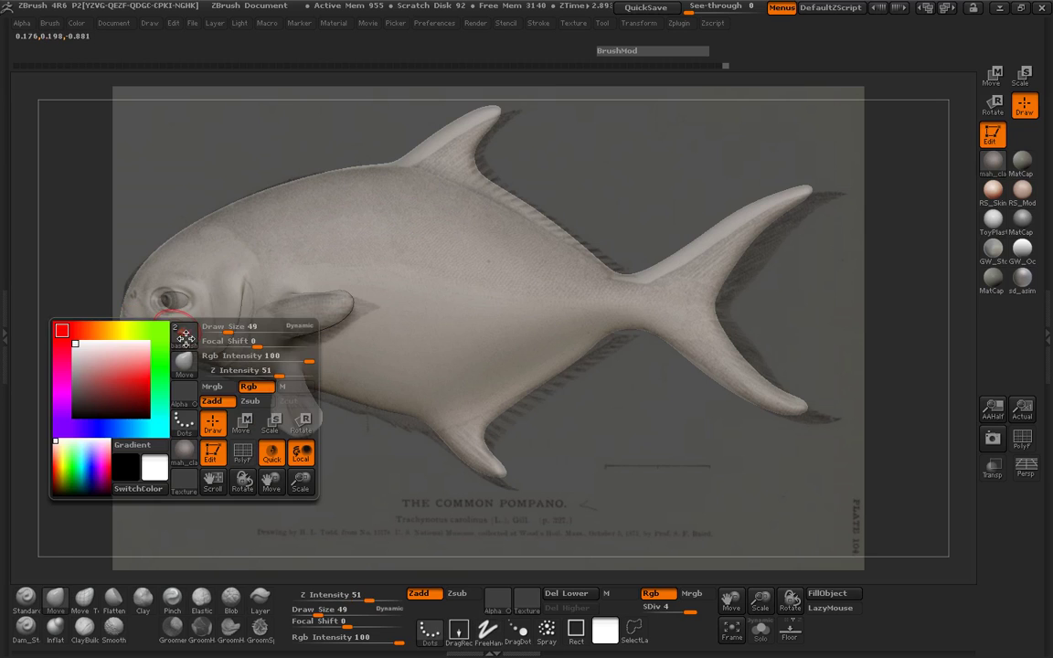
left_click_drag(227, 331, 230, 332)
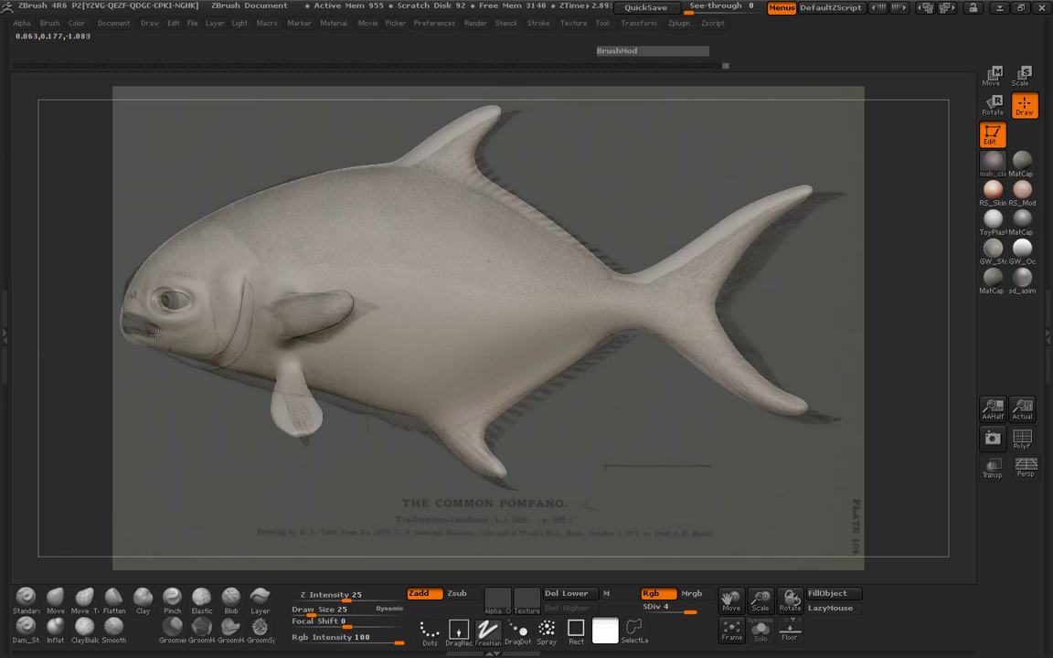
left_click_drag(155, 331, 148, 331)
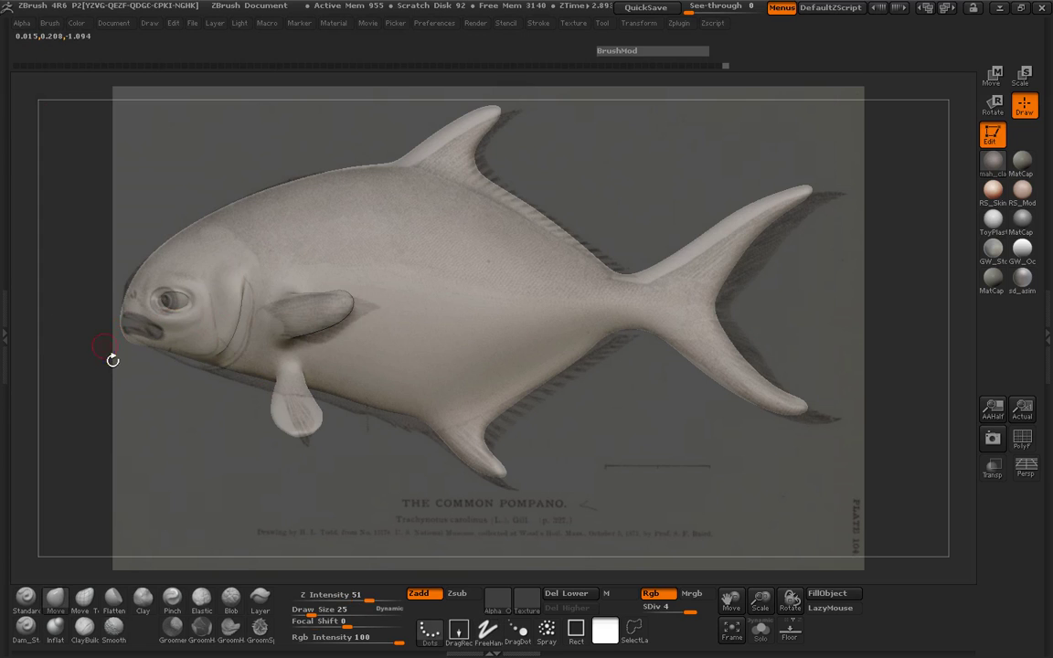
Complete the mask around the tip of the snout and invert it to leave only the mouth region editable
left_click_drag(98, 362, 197, 363)
left_click_drag(144, 326, 130, 327, "ctrl")
mouse_move(320, 393)
left_mouse_down()
mouse_move(223, 406)
mouse_move(358, 408)
mouse_move(420, 428)
left_mouse_up()
left_click(173, 419, "ctrl")
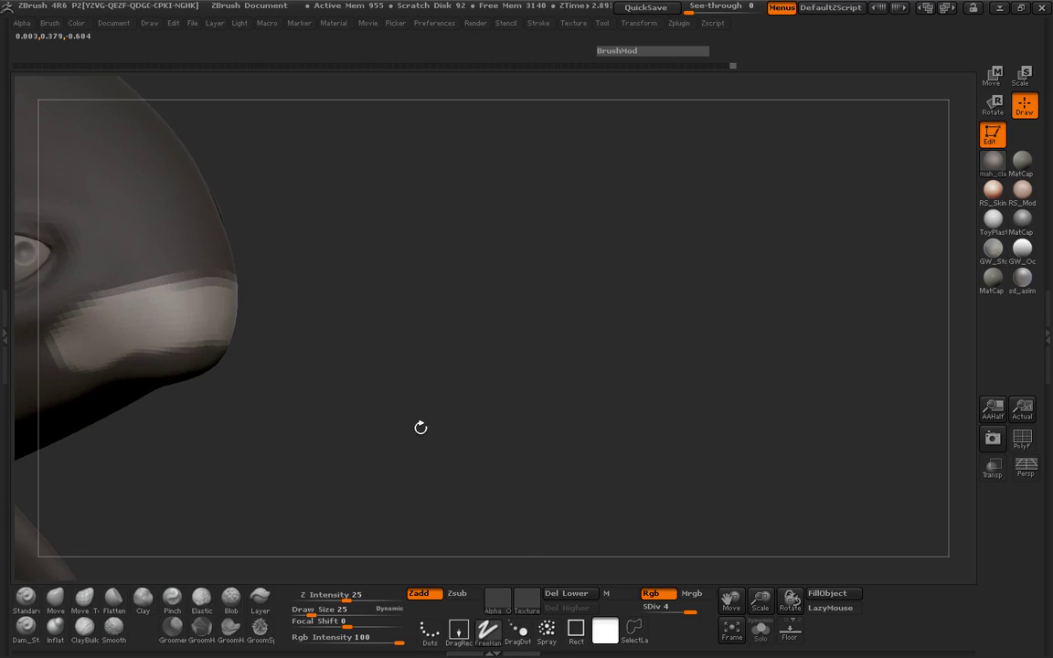
Carve the mouth line across the unmasked snout with the Dam_Standard brush, undoing the size 37 attempt and using draw size 25
left_click_drag(257, 426, 543, 400, "alt")
left_click(32, 631)
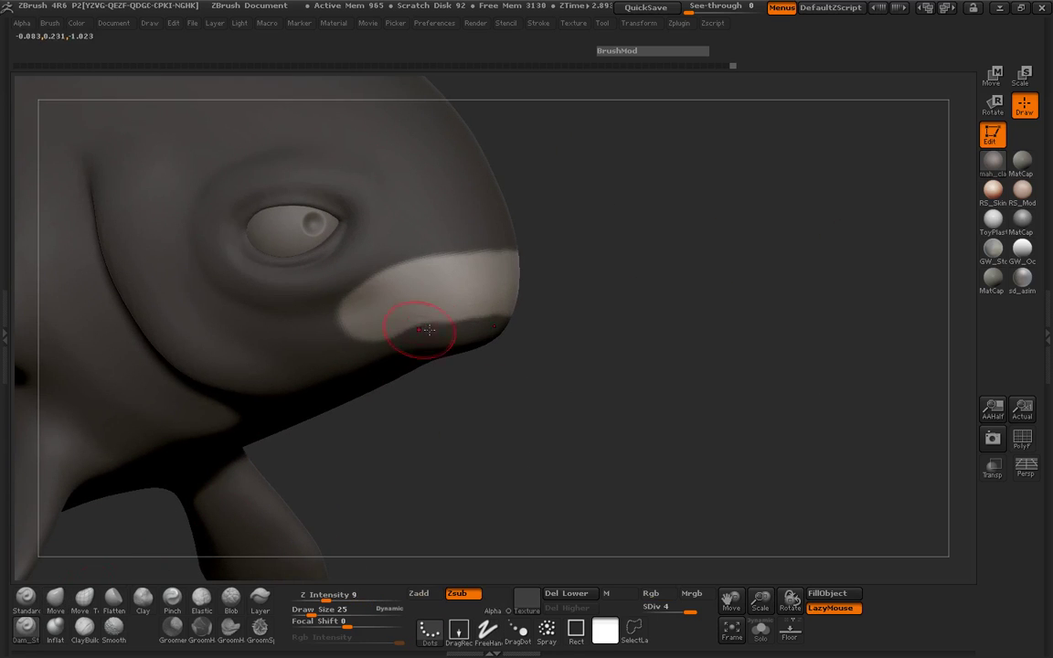
key("space")
left_click_drag(437, 312, 442, 312)
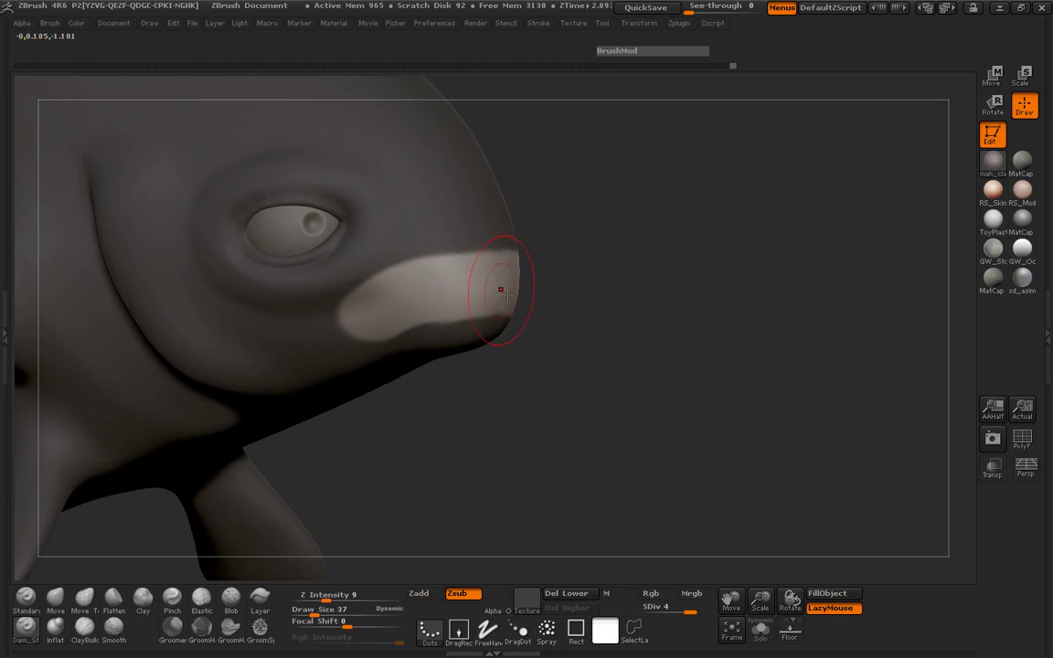
left_click_drag(379, 321, 374, 323)
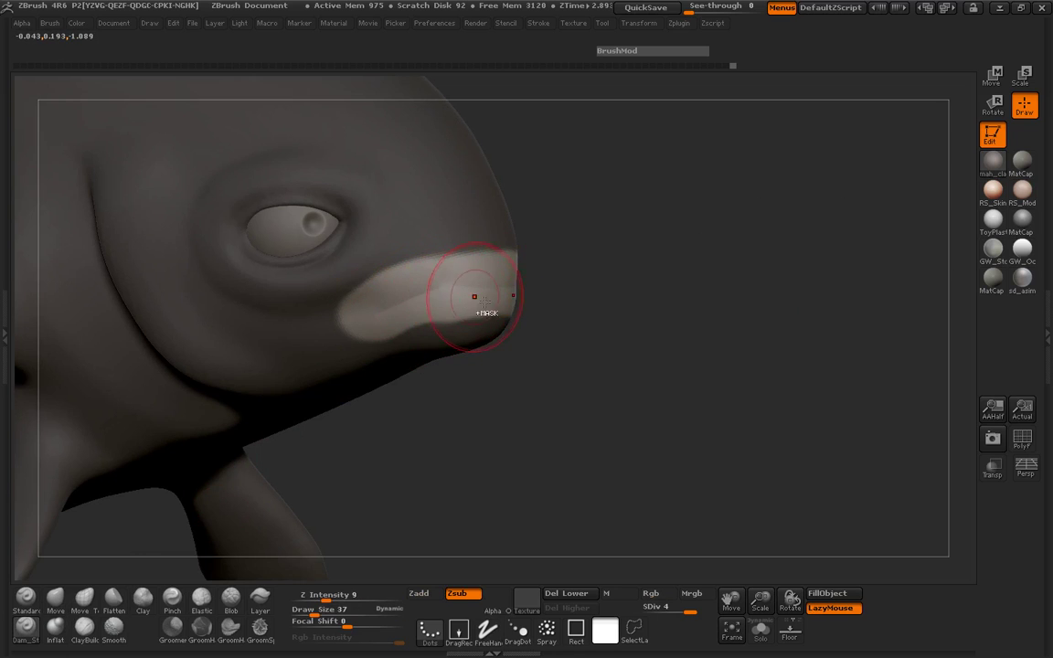
key("ctrl+z")
key("space")
left_click_drag(493, 291, 448, 289)
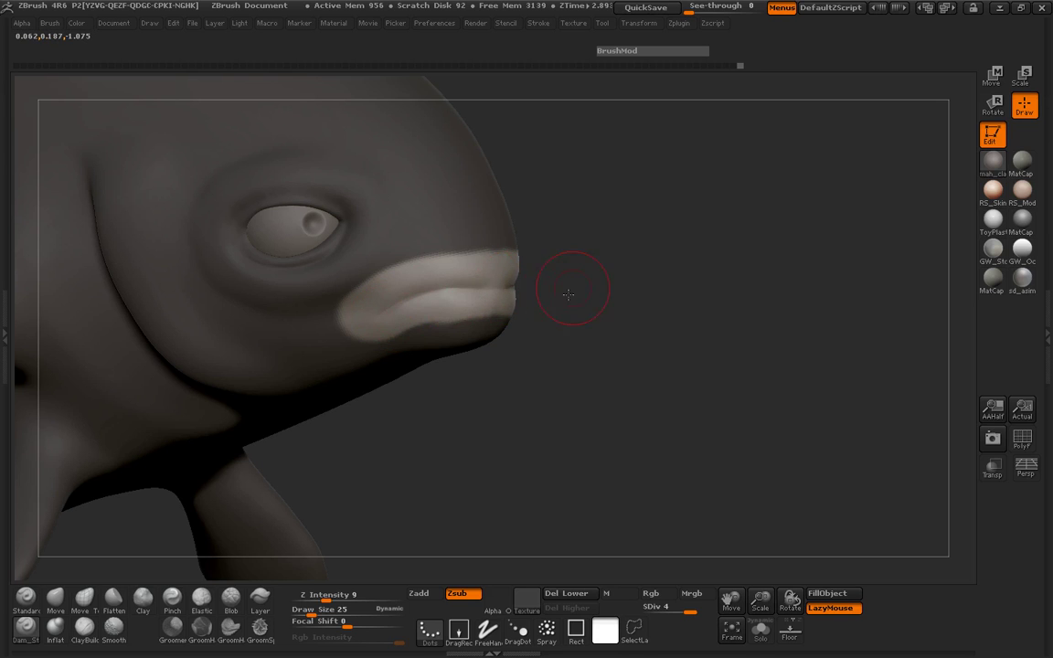
Deepen the mouth line on both sides of the snout and clear the mask
left_click_drag(569, 293, 407, 306)
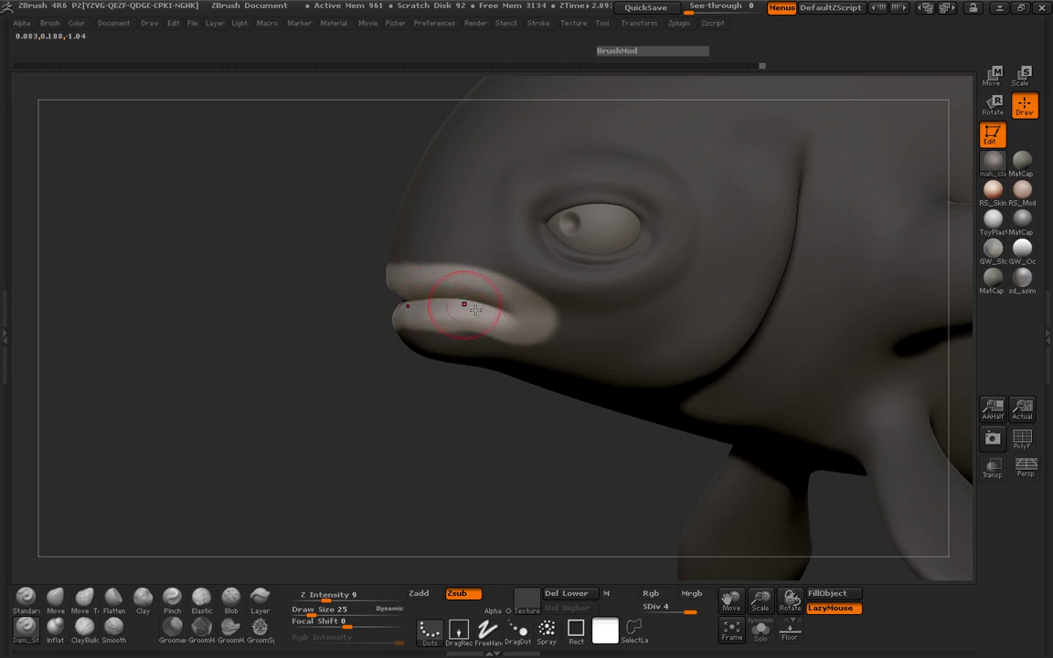
left_click_drag(381, 317, 475, 300)
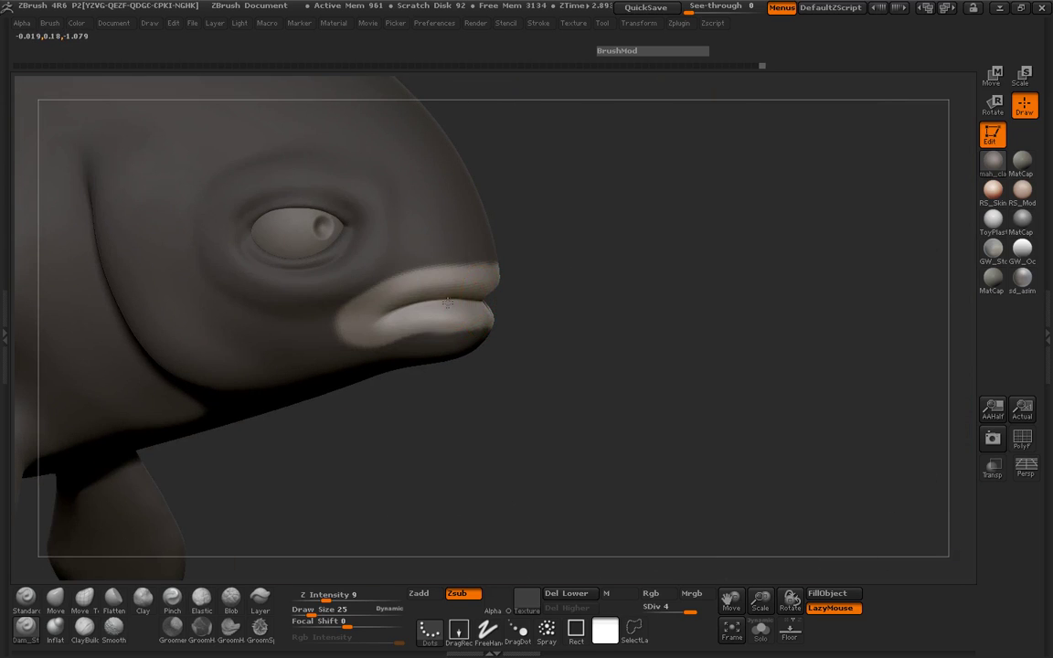
left_click_drag(539, 308, 571, 315, "ctrl")
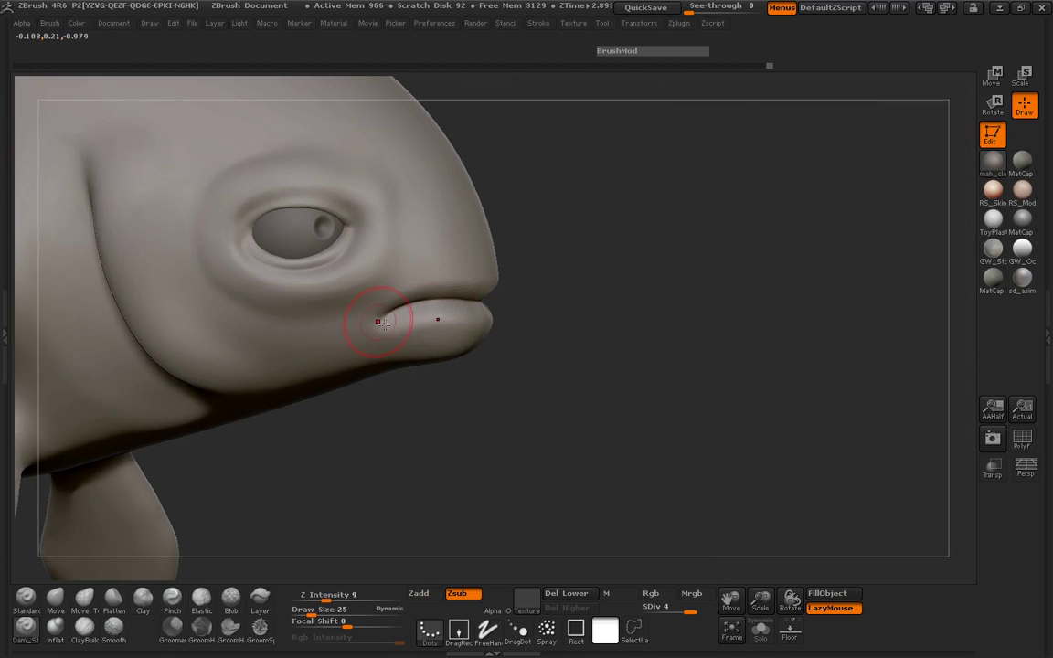
Sharpen the crease between the lips with the Pinch brush at draw size 37 and Z Intensity 5
mouse_move(558, 311)
left_mouse_down()
mouse_move(301, 345)
mouse_move(299, 369)
left_mouse_up()
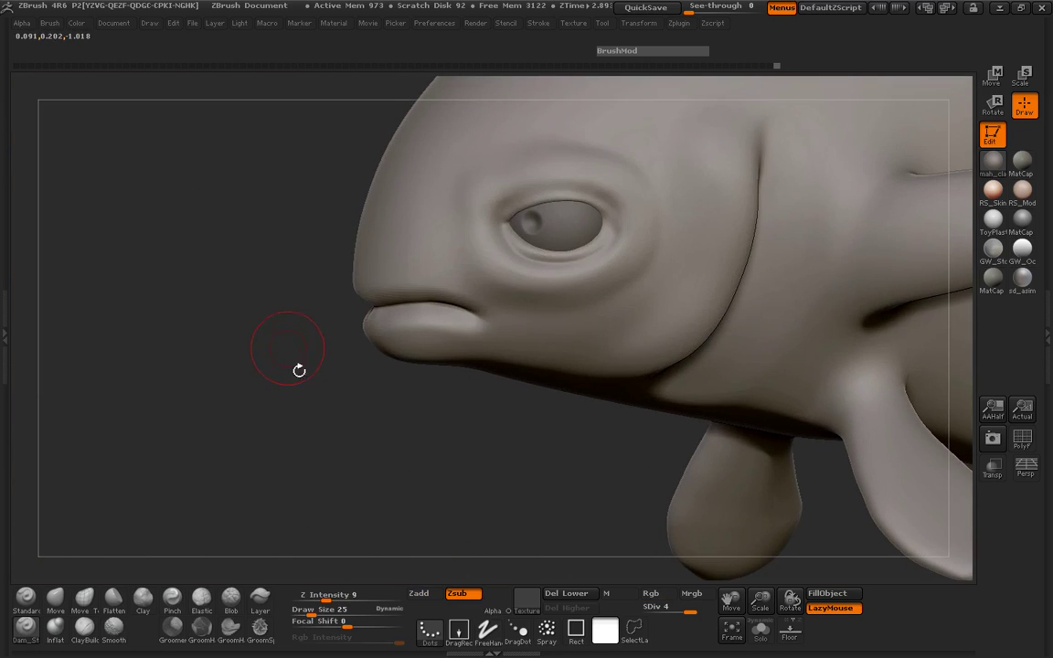
left_click(172, 596)
key("space")
left_click_drag(405, 299, 406, 309)
left_click_drag(337, 600, 316, 601)
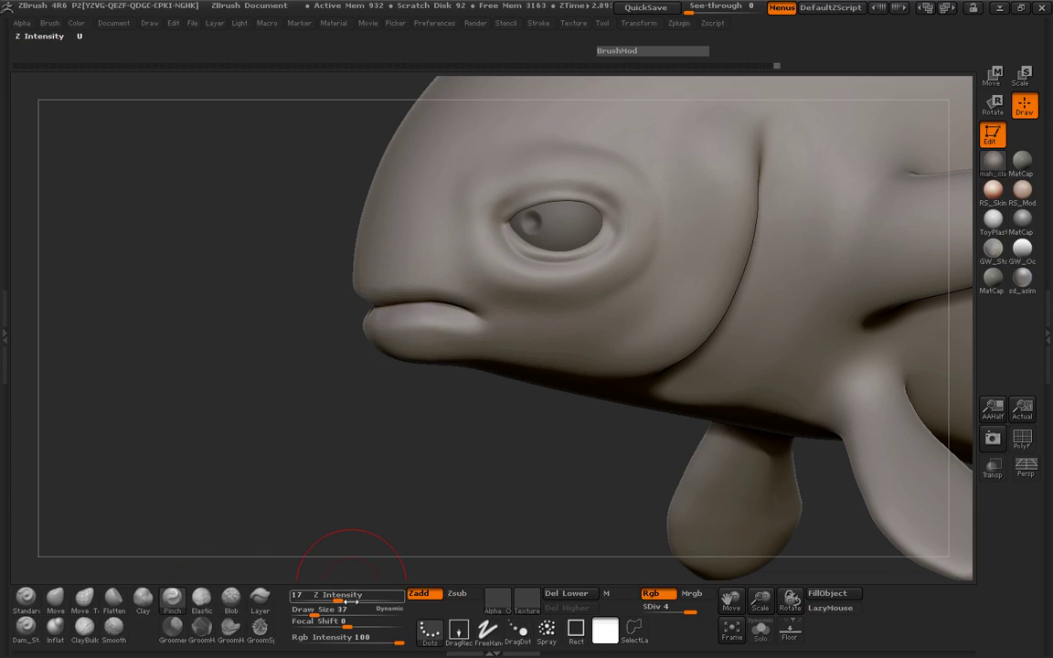
left_click_drag(374, 307, 406, 309)
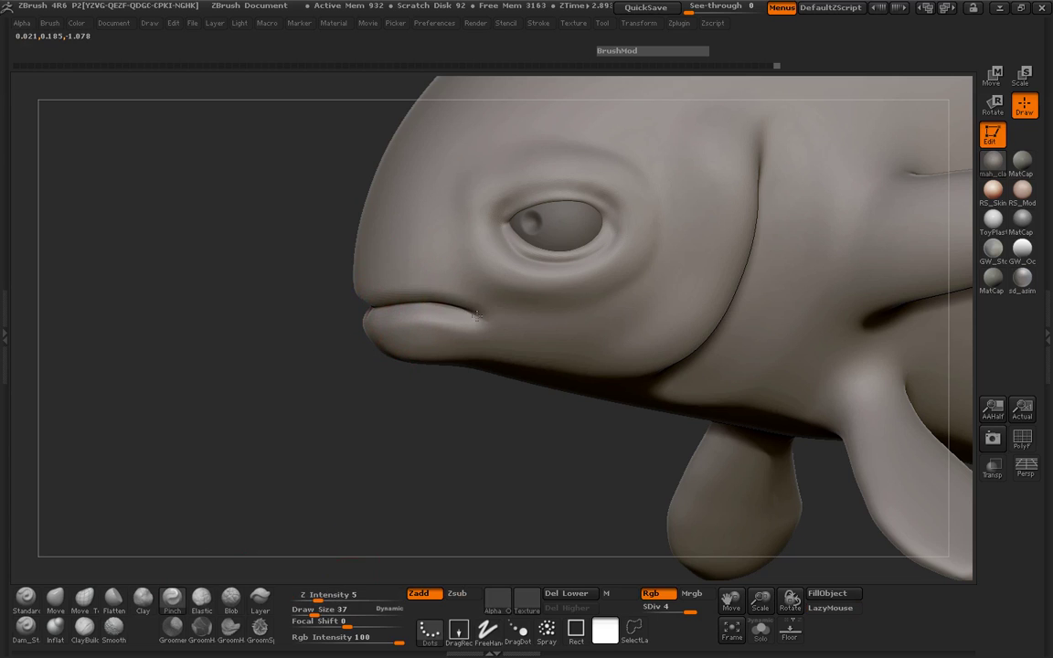
left_click_drag(338, 318, 658, 318)
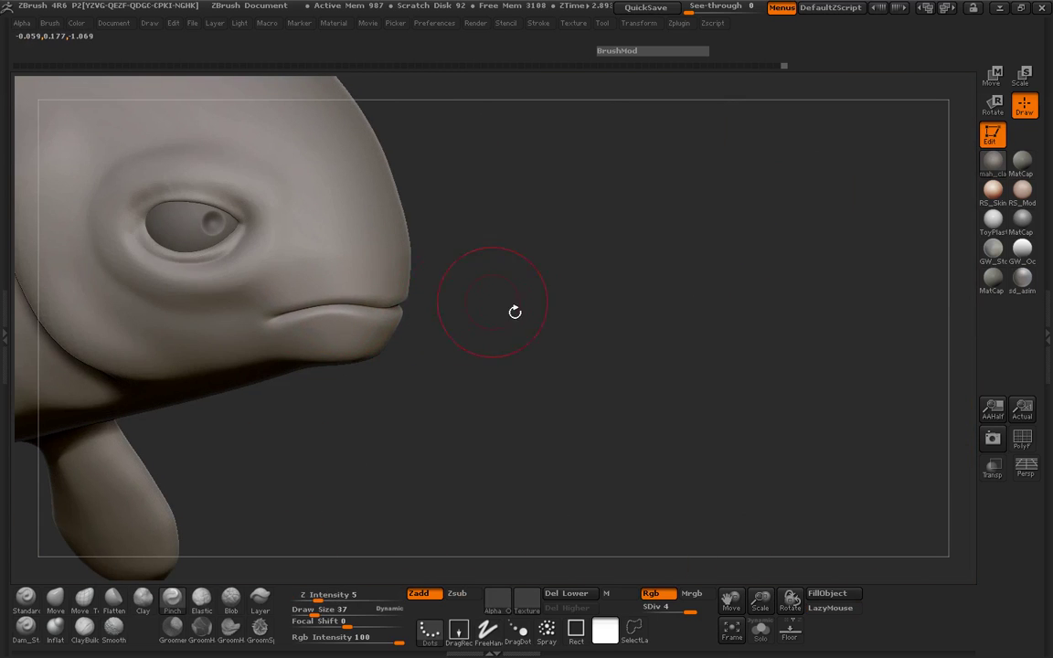
Puff up the lips along the mouth line with the Inflat brush at draw size 17 and Z Intensity 3
mouse_move(514, 312)
left_mouse_down()
mouse_move(284, 366)
mouse_move(244, 385)
mouse_move(283, 388)
left_mouse_up()
left_click(55, 630)
key("space")
left_click_drag(345, 303, 336, 303)
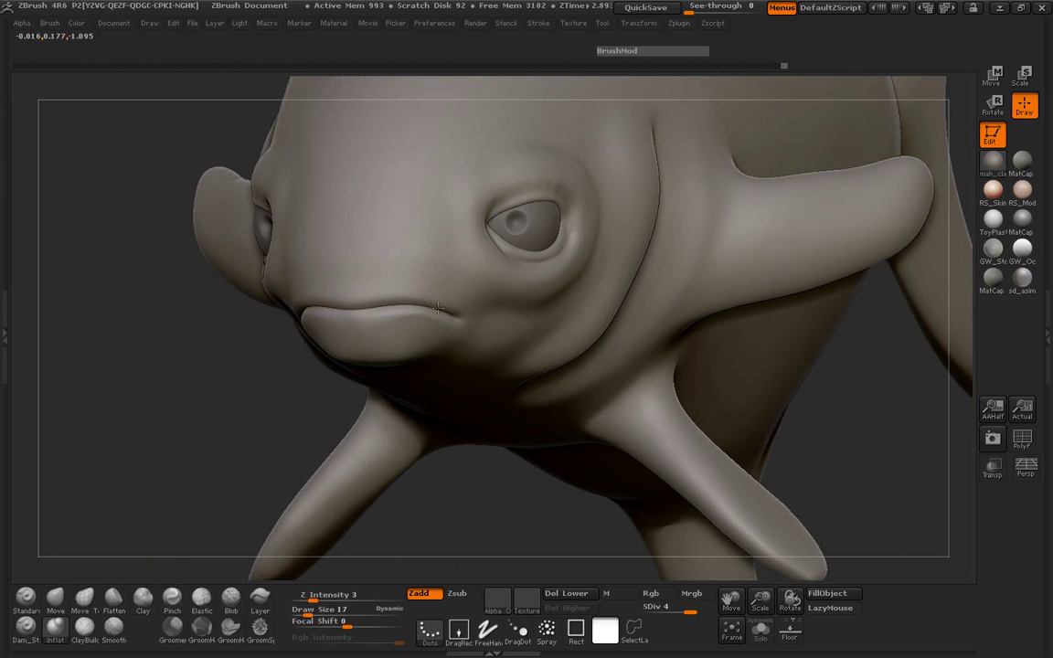
left_click_drag(270, 386, 329, 303)
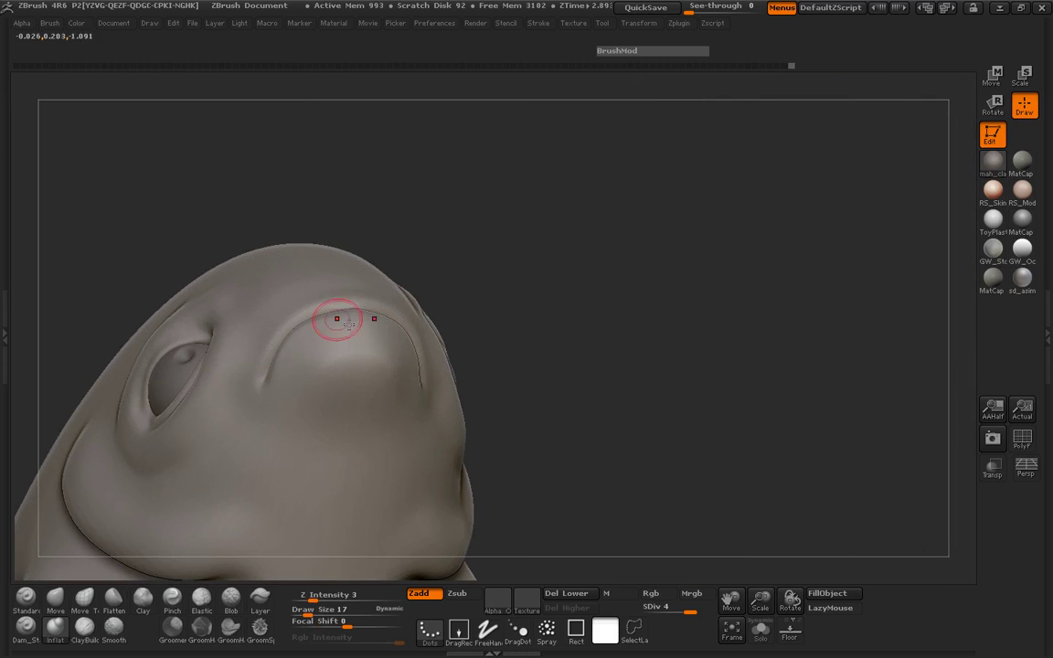
Inflate the lower lip and chin with the Inflat brush at draw size 34
left_click_drag(524, 308, 567, 379)
key("space")
left_click(369, 355)
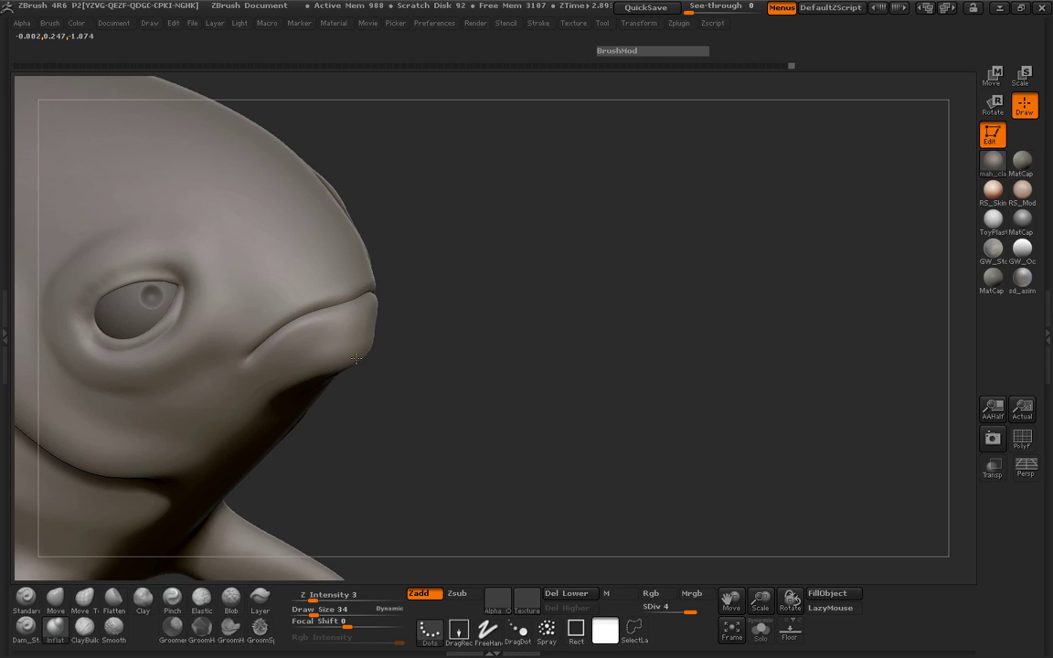
mouse_move(355, 359)
left_mouse_down()
mouse_move(437, 378)
mouse_move(219, 373)
mouse_move(217, 395)
mouse_move(244, 392)
mouse_move(189, 419)
mouse_move(196, 402)
mouse_move(426, 423)
mouse_move(265, 442)
mouse_move(326, 437)
left_mouse_up()
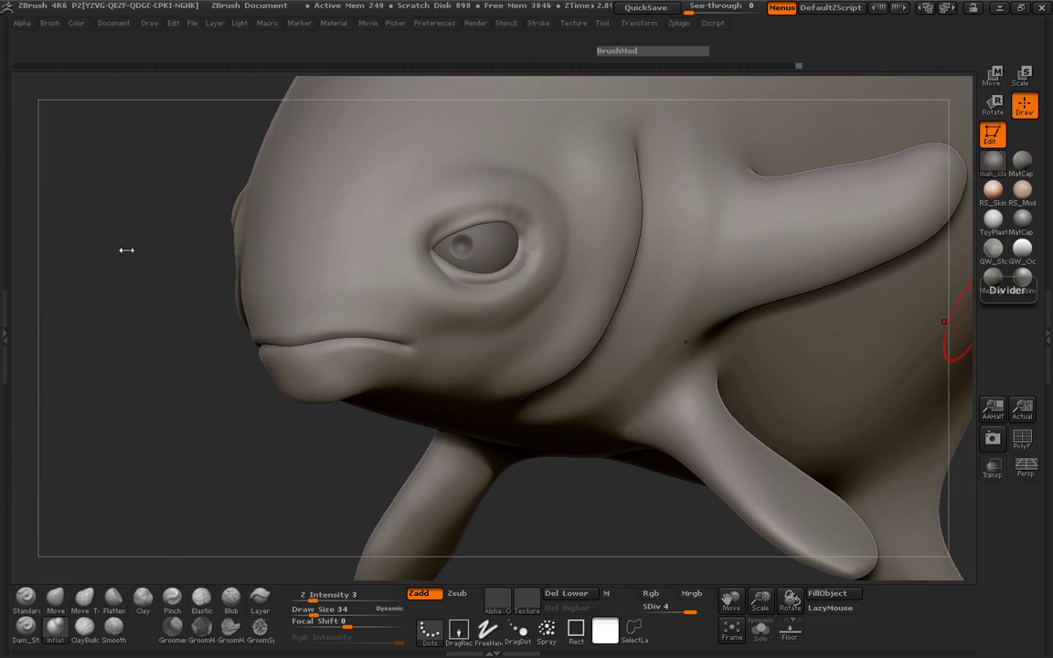
Refine the lower lip's edge and mouth corner with the Pinch brush at draw size 11 and Z Intensity 5, and smooth the area
mouse_move(128, 275)
left_mouse_down()
mouse_move(110, 275)
mouse_move(158, 275)
left_mouse_up()
mouse_move(157, 275)
right_mouse_down("ctrl")
mouse_move(133, 277)
mouse_move(251, 266)
right_mouse_up("ctrl")
mouse_move(456, 336)
right_mouse_down("alt")
mouse_move(529, 309)
mouse_move(502, 329)
mouse_move(550, 372)
right_mouse_up("alt")
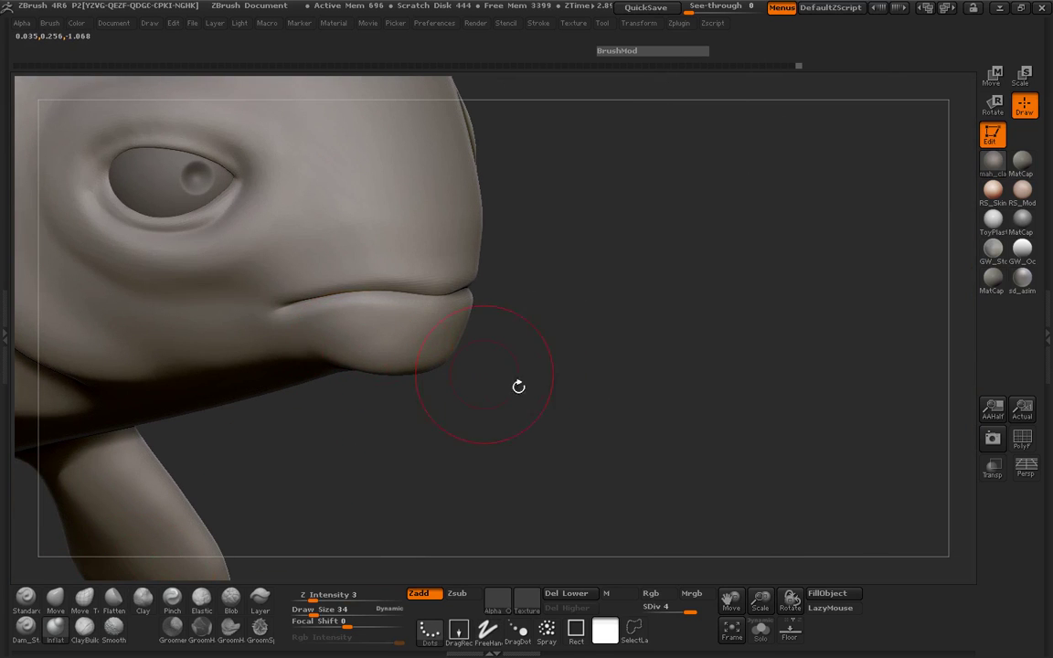
mouse_move(517, 385)
left_mouse_down()
mouse_move(411, 383)
mouse_move(291, 399)
mouse_move(318, 262)
mouse_move(228, 246)
mouse_move(134, 352)
mouse_move(129, 375)
mouse_move(134, 366)
left_mouse_up()
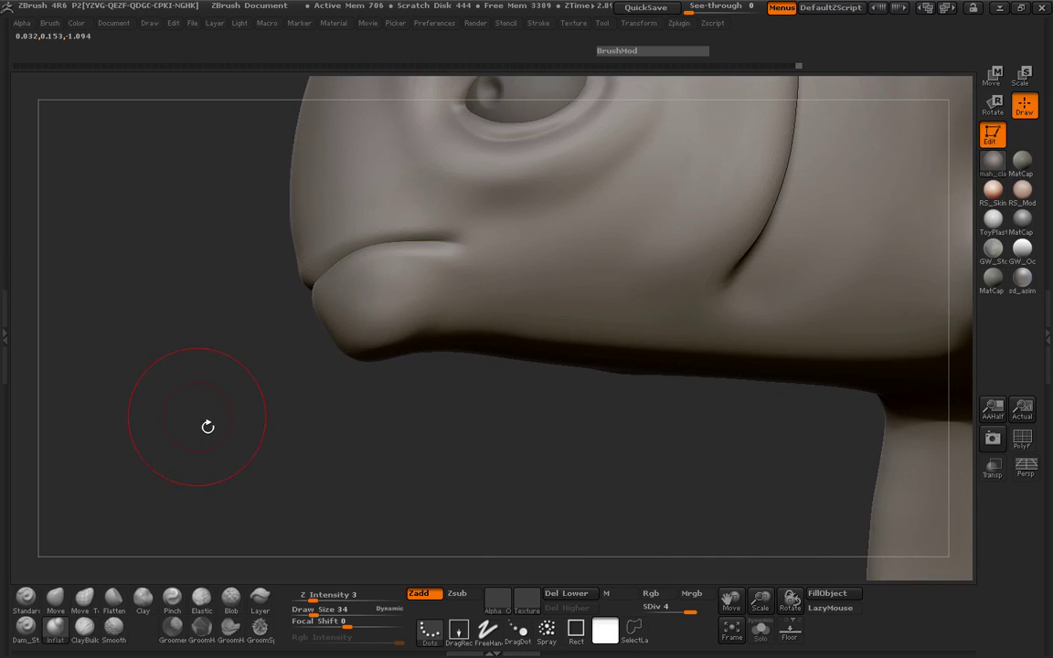
left_click(172, 598)
mouse_move(187, 512)
left_mouse_down()
mouse_move(200, 387)
mouse_move(376, 371)
left_mouse_up()
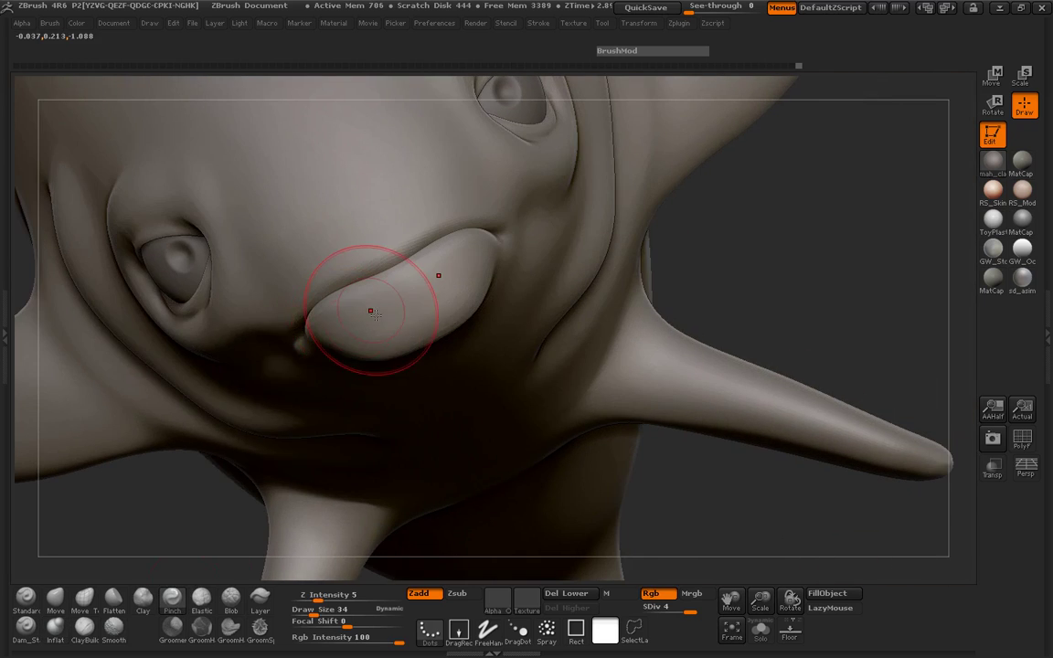
key("space")
left_click_drag(376, 313, 364, 312)
left_click_drag(729, 277, 694, 322)
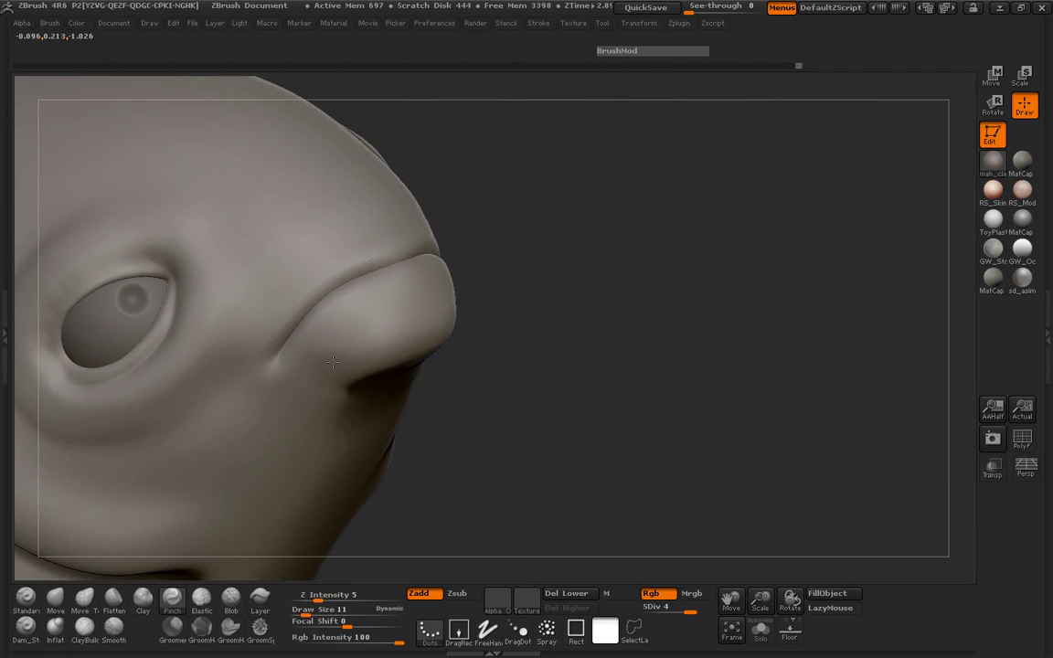
left_click_drag(446, 333, 451, 330)
left_click_drag(402, 337, 421, 336)
mouse_move(528, 340)
left_mouse_down()
mouse_move(255, 413)
mouse_move(343, 392)
mouse_move(292, 411)
mouse_move(395, 365)
mouse_move(291, 367)
left_mouse_up()
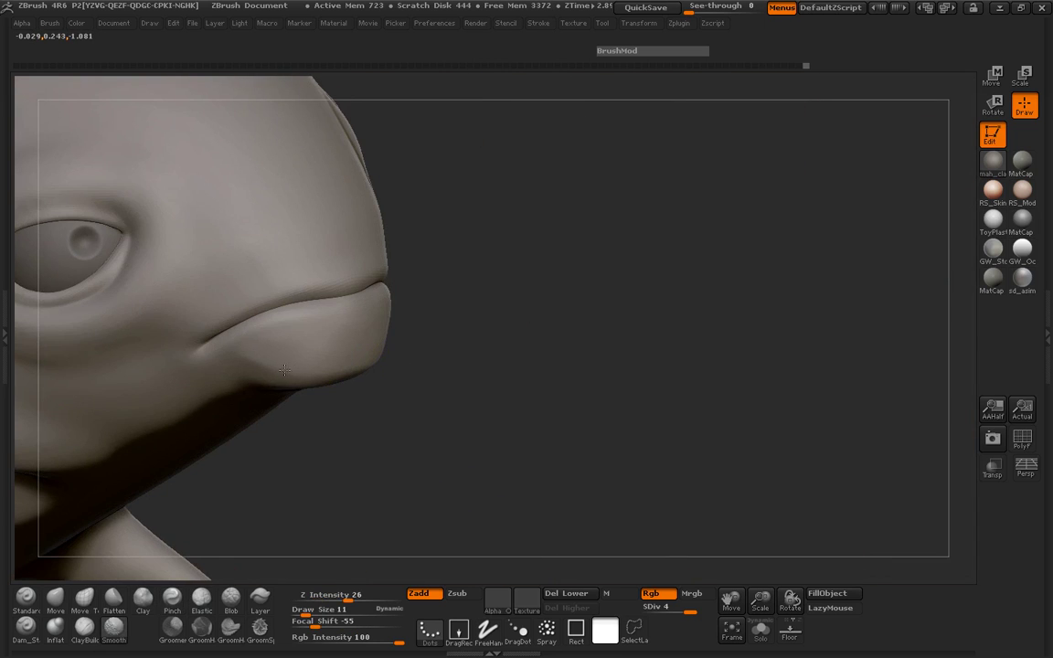
Carve eyelid creases around the eye with the Dam_Standard brush, ending at draw size 6 with Z Intensity 9
mouse_move(489, 365)
left_mouse_down()
mouse_move(231, 244)
mouse_move(172, 370)
mouse_move(193, 359)
left_mouse_up()
right_click_drag(193, 359, 261, 300, "ctrl")
left_click_drag(173, 271, 148, 308, "alt")
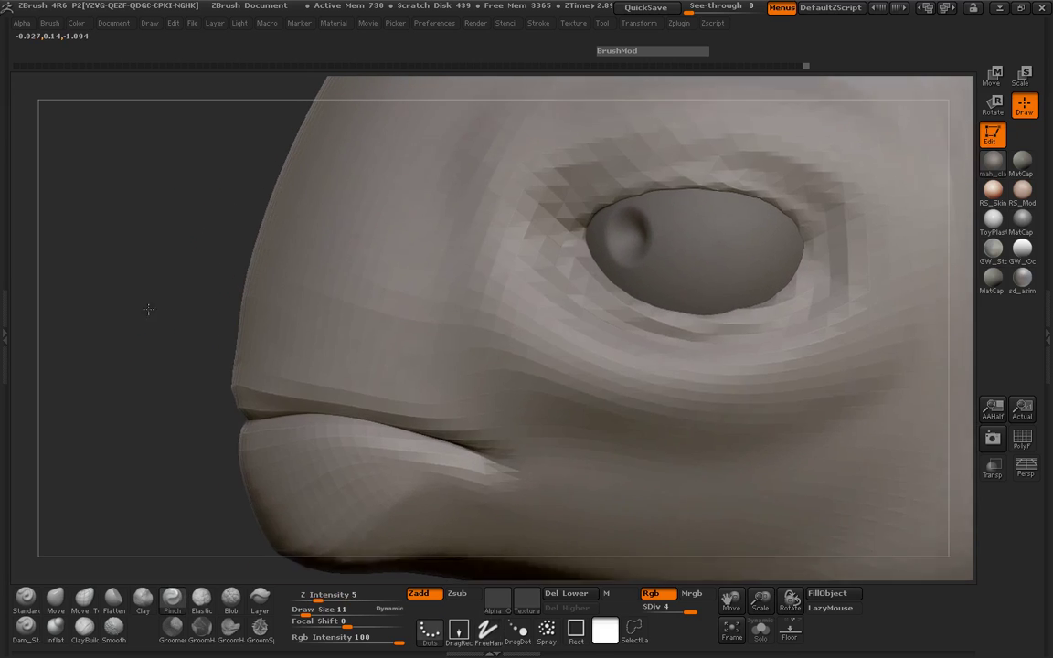
left_click(25, 627)
key("space")
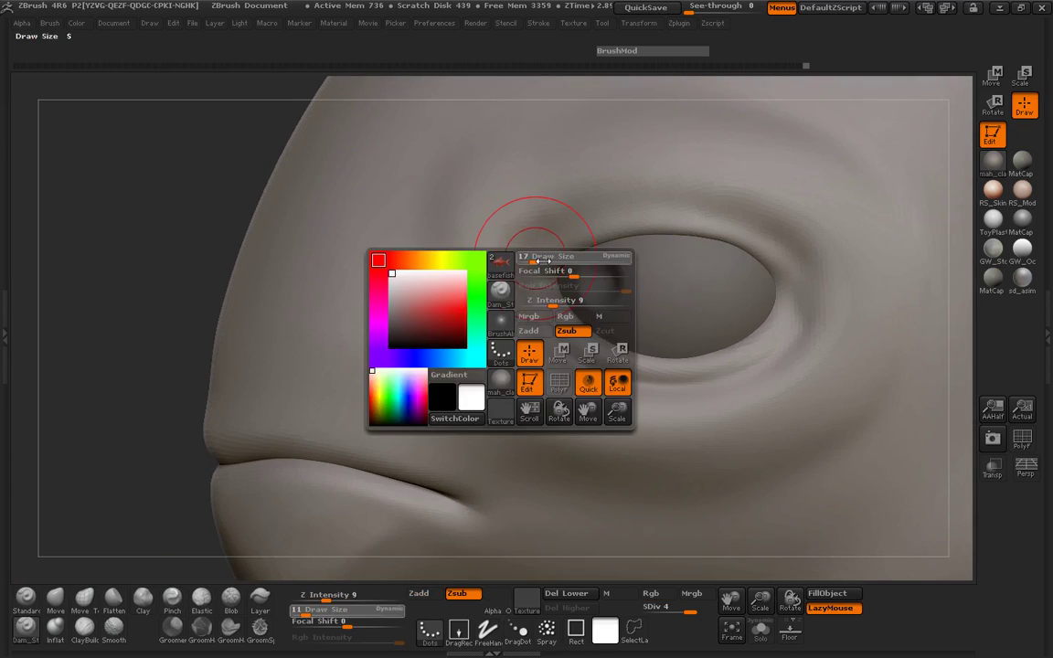
mouse_move(538, 253)
left_mouse_down()
mouse_move(557, 242)
mouse_move(541, 242)
left_mouse_up()
key("space")
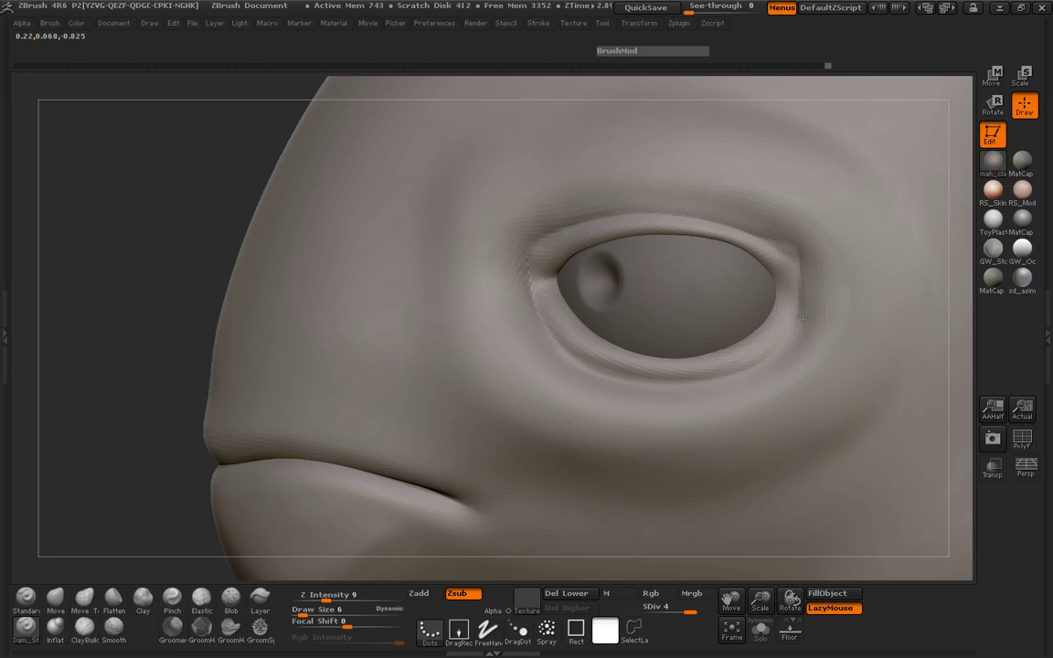
left_click_drag(605, 376, 736, 341)
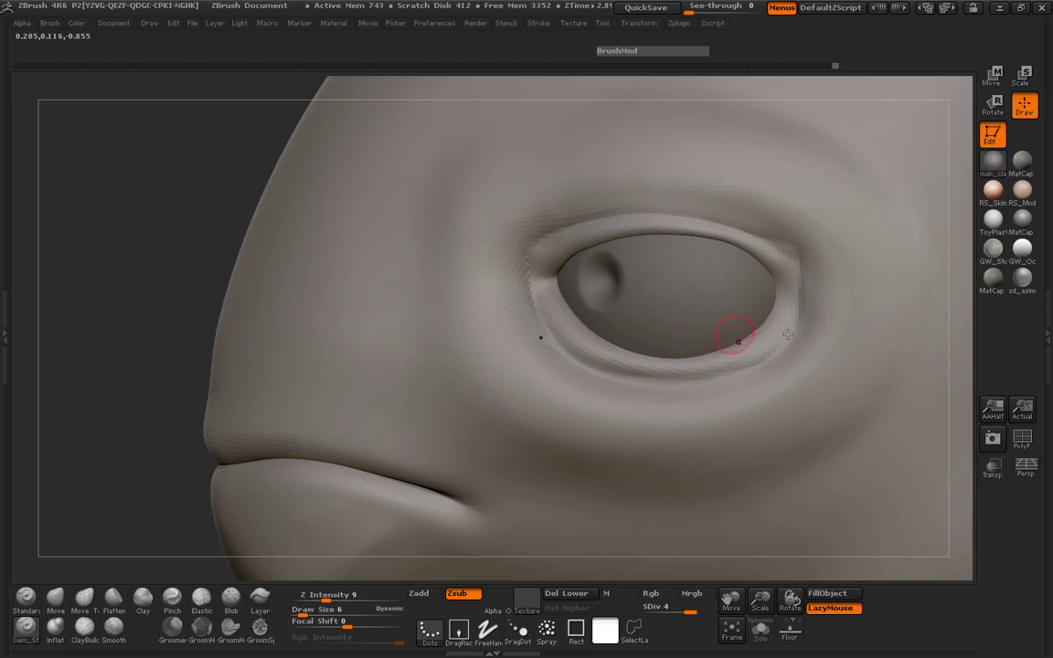
Check the whole fish from both sides and subdivide its mesh to level 5
right_click_drag(434, 384, 435, 311, "ctrl")
left_click_drag(444, 256, 235, 262, "alt")
left_click_drag(738, 247, 604, 242)
left_click_drag(430, 239, 815, 284, "alt")
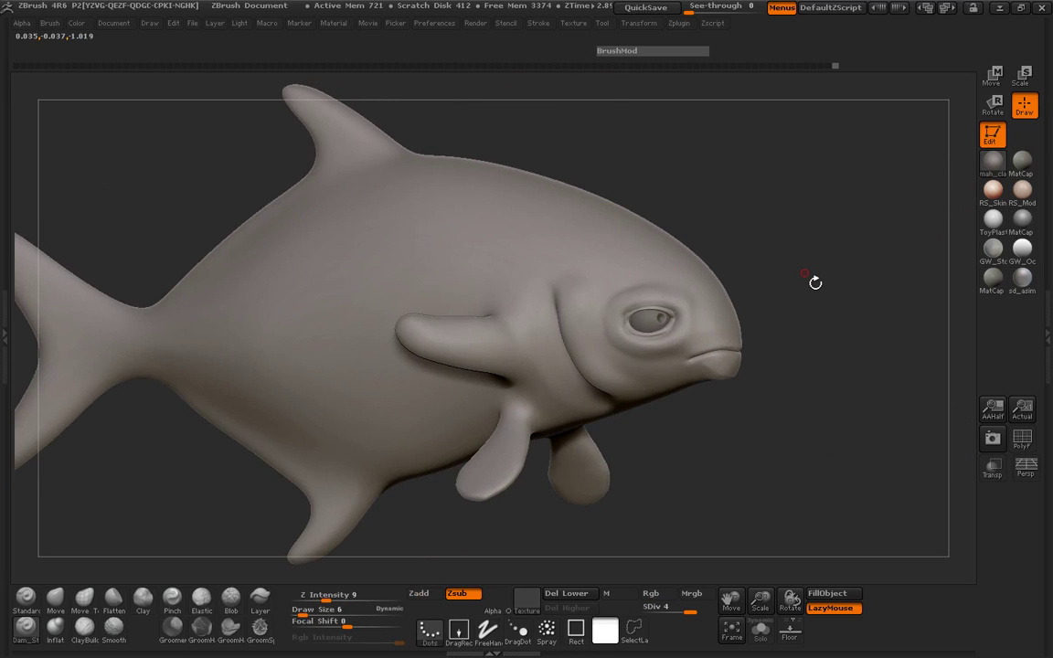
key("shift")
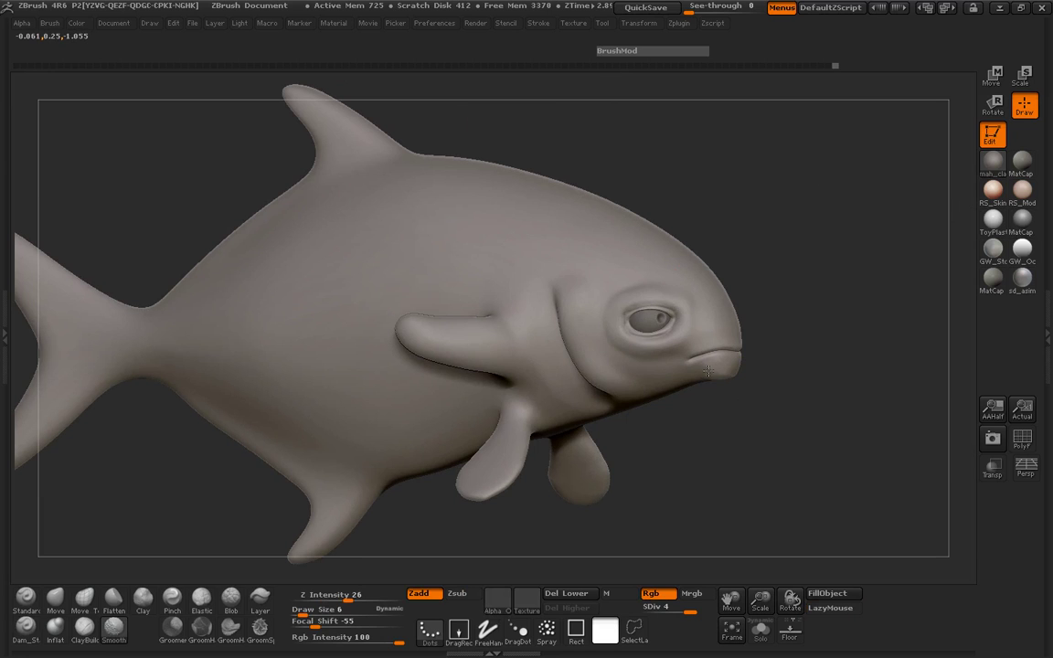
mouse_move(817, 367)
left_mouse_down()
mouse_move(239, 374)
mouse_move(263, 404)
mouse_move(341, 424)
mouse_move(247, 435)
mouse_move(195, 436)
mouse_move(178, 395)
mouse_move(682, 453)
mouse_move(681, 472)
left_mouse_up()
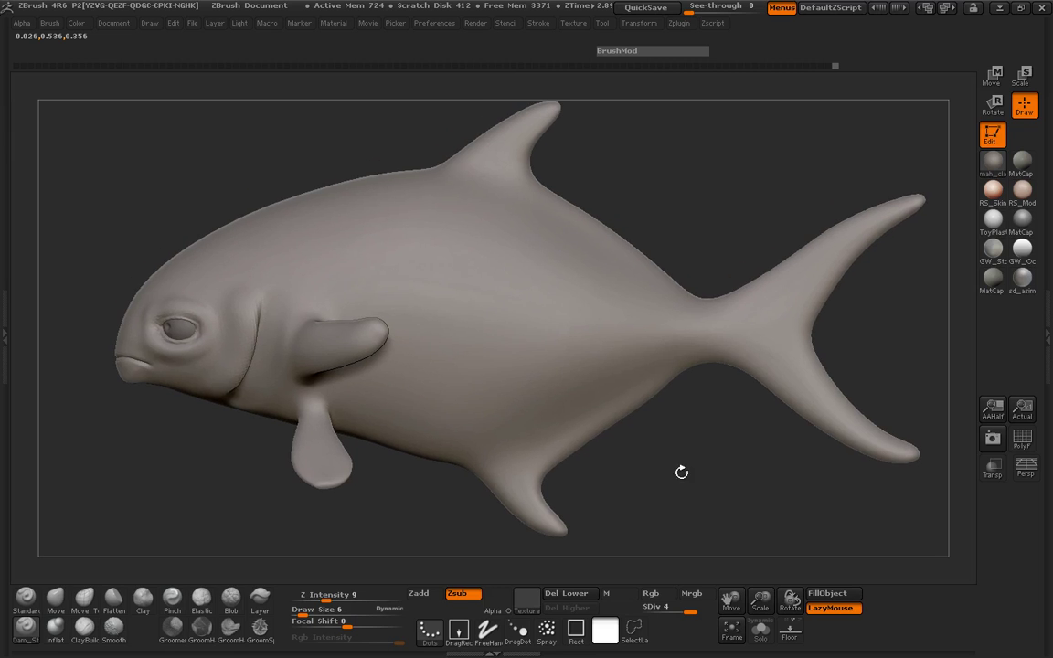
key("ctrl")
key("ctrl+d")
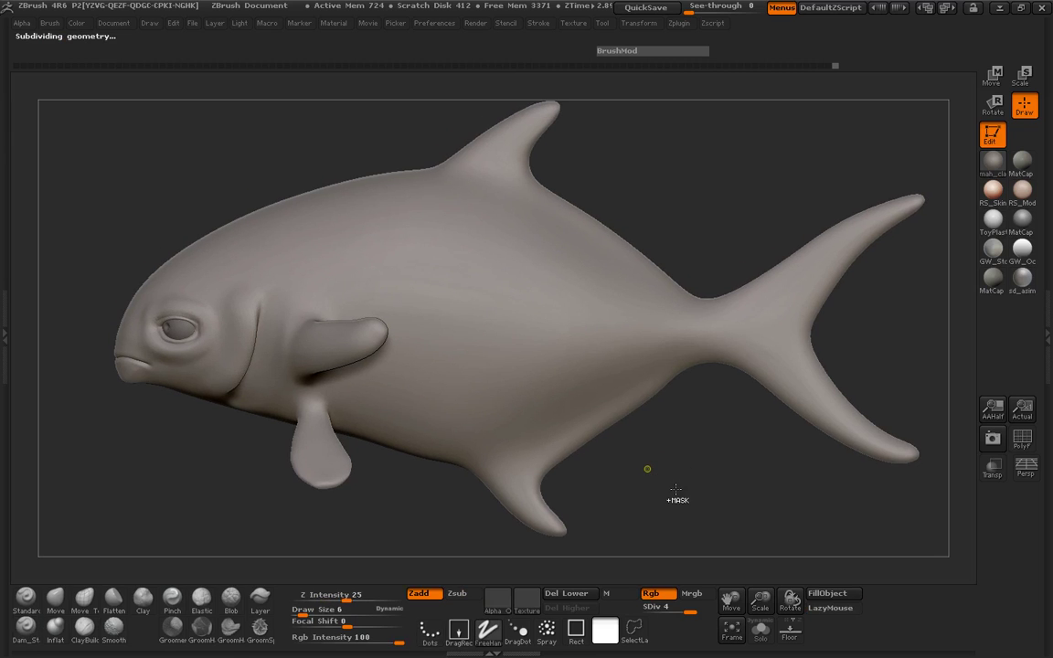
Set the Dam_Standard brush's draw size to 73
key("space")
left_click(501, 276)
left_click_drag(668, 189, 670, 233, "alt")
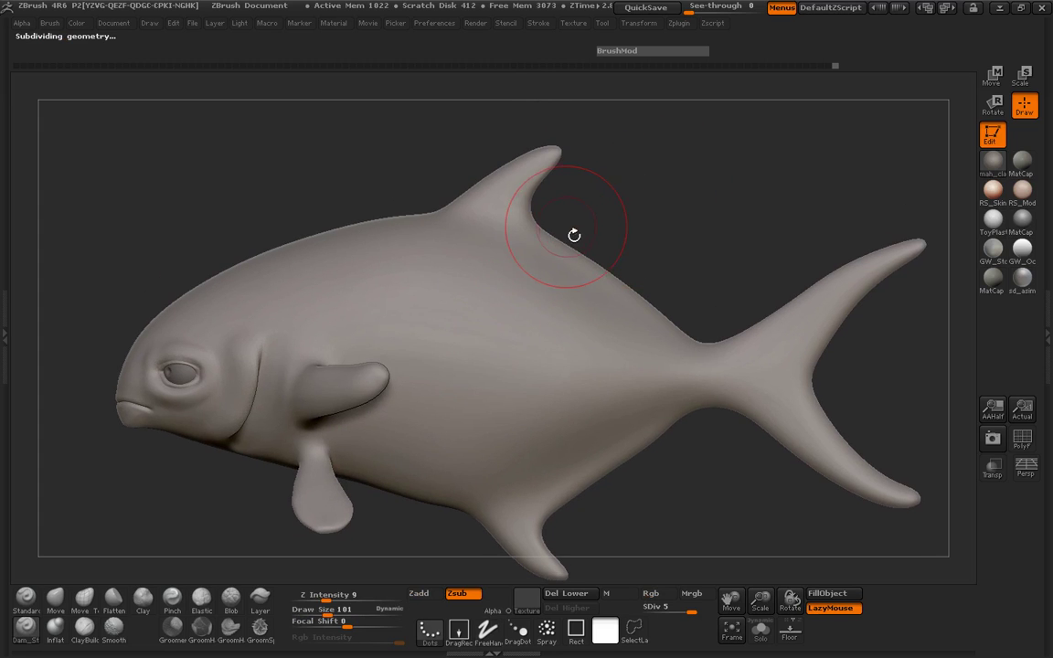
key("space")
left_click_drag(531, 196, 523, 197)
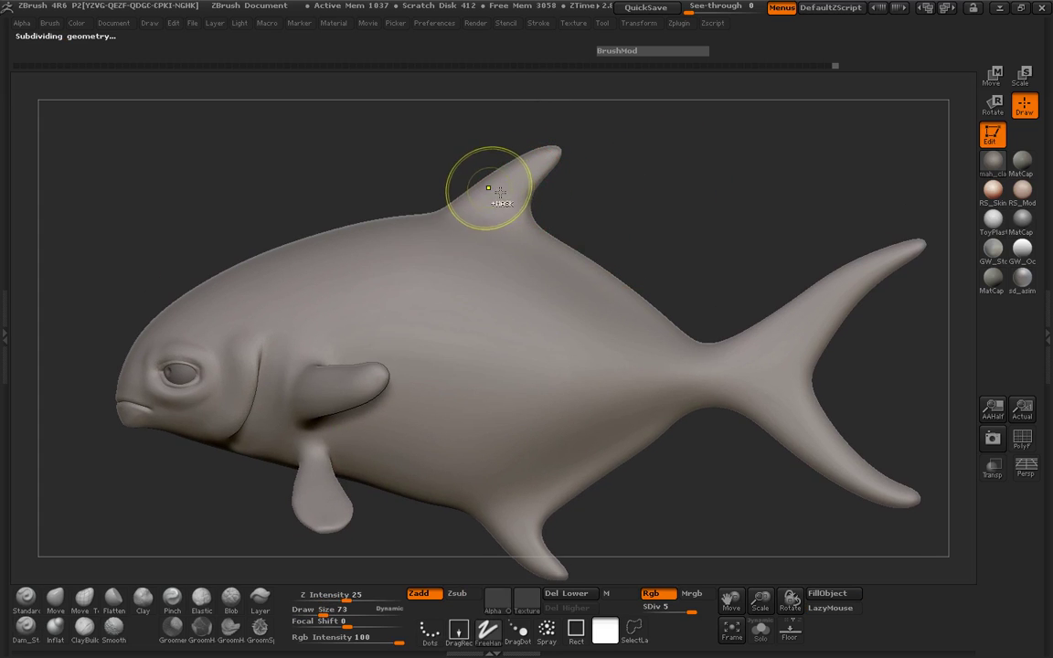
left_click_drag(293, 206, 305, 181, "alt")
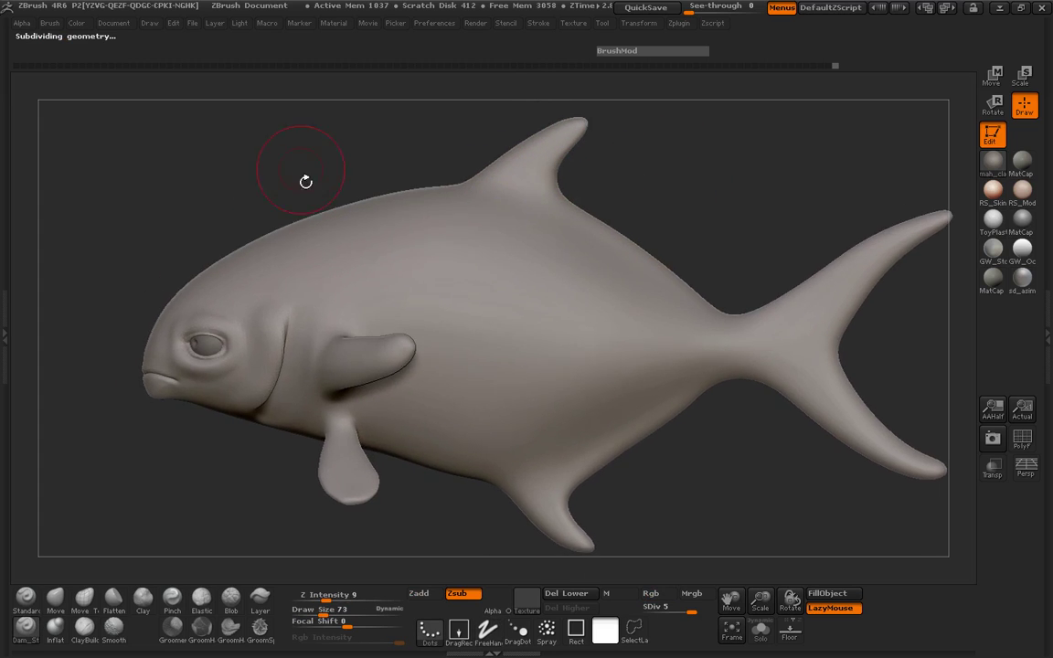
Examine the fish's polygon wireframe at subdivision levels 1 and 5 with the subtool list open
left_click(5, 329)
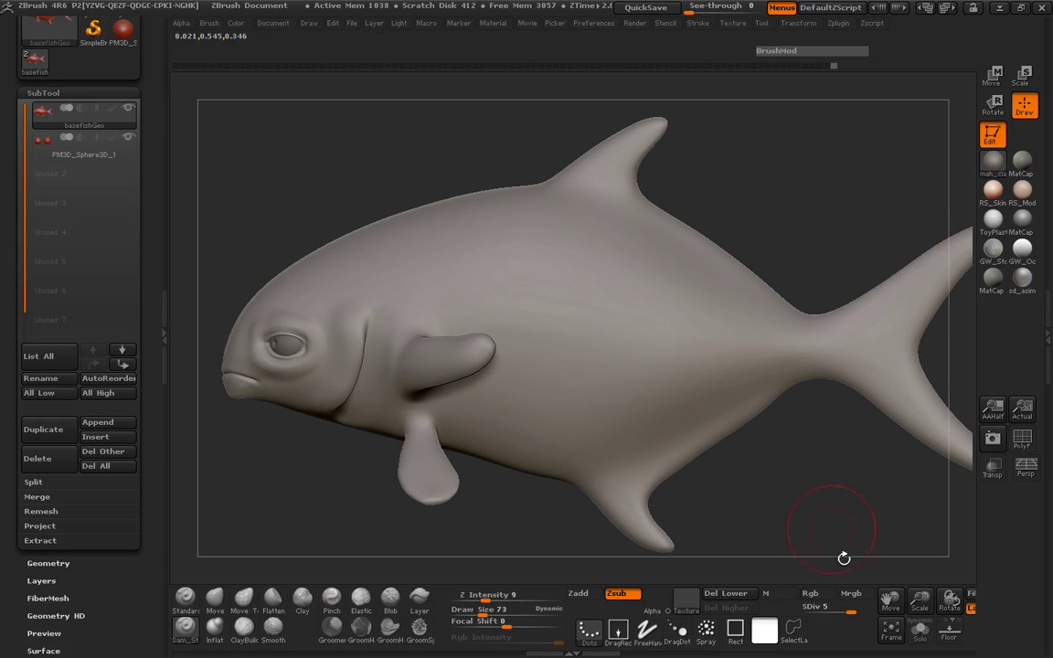
key("shift+d")
key("shift+d")
key("shift+d")
key("shift+d")
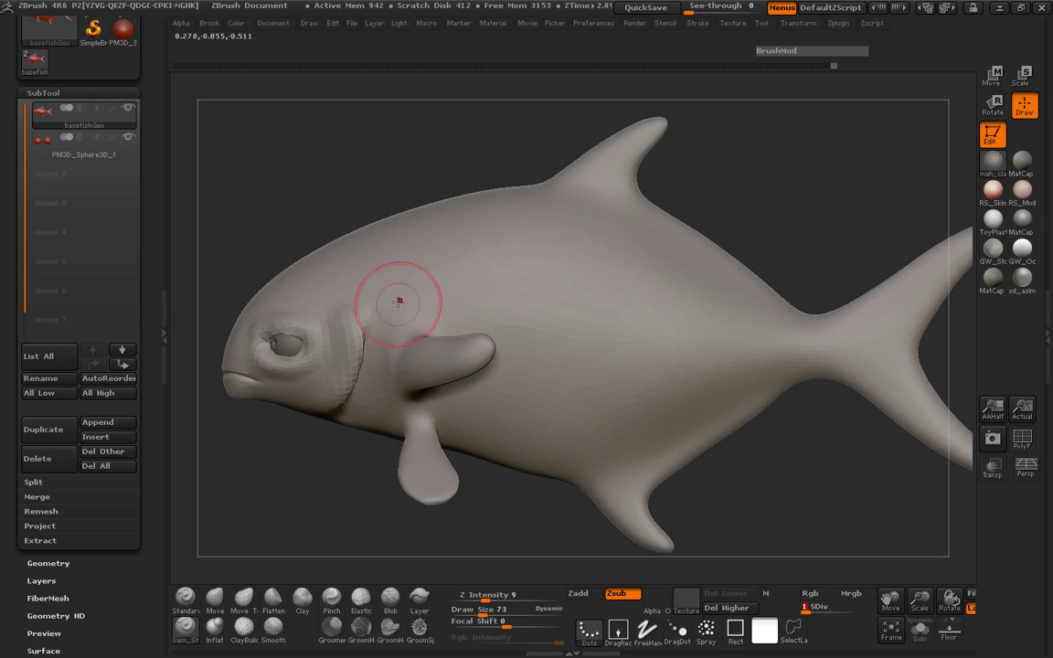
key("shift+f")
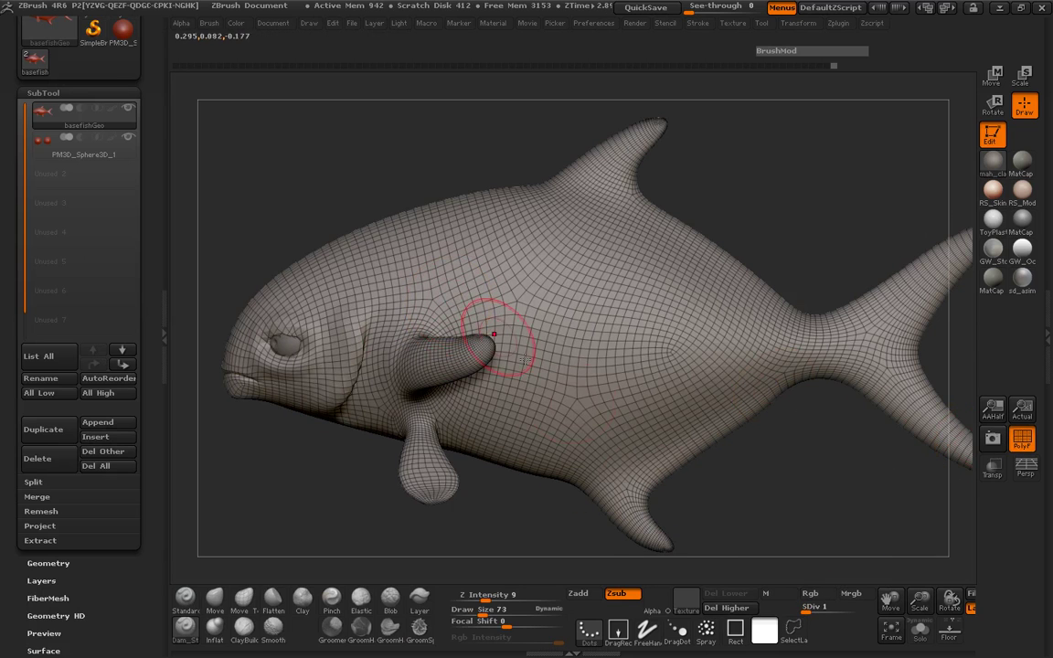
left_click_drag(809, 606, 877, 616)
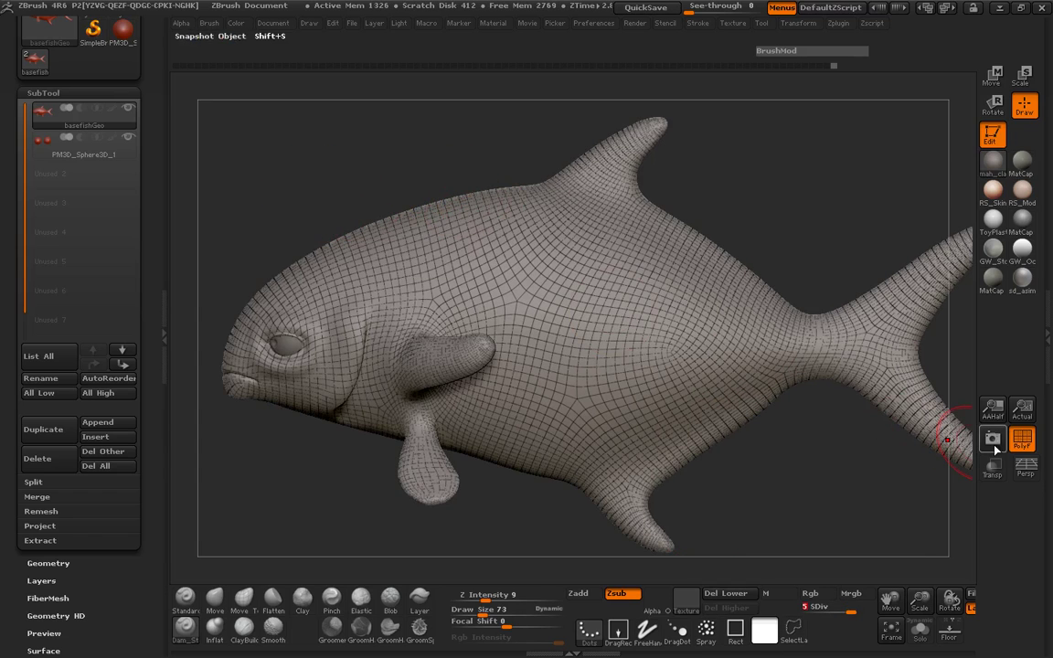
left_click(1021, 438)
left_click_drag(282, 183, 241, 265)
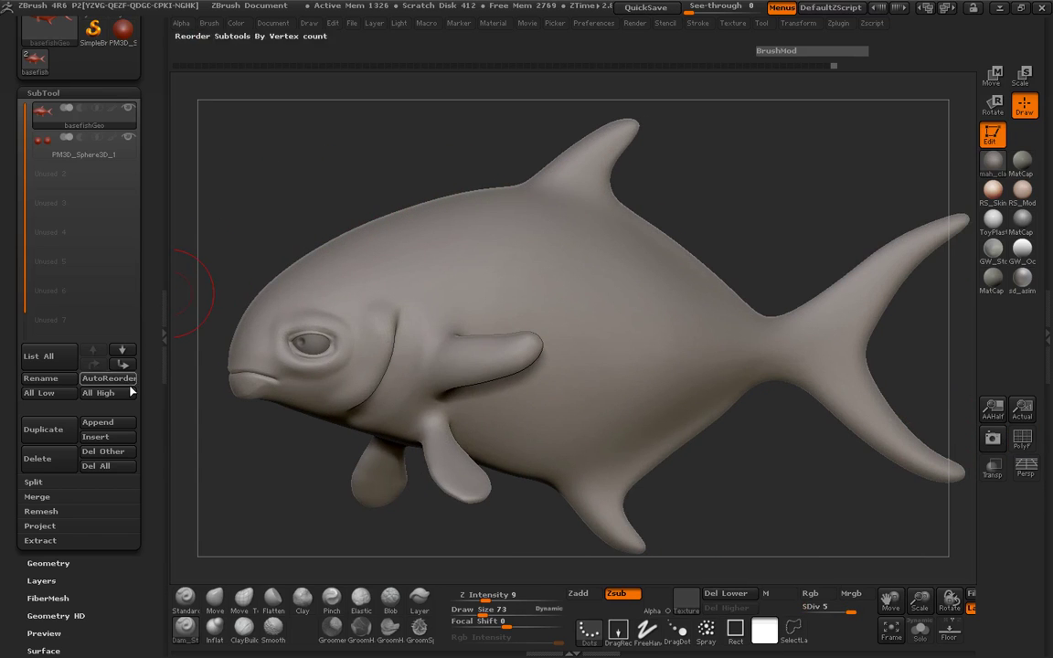
Duplicate the fish subtool, hide the original and the eyes, and retopologise the copy with ZRemesher set to Half
left_click(59, 437)
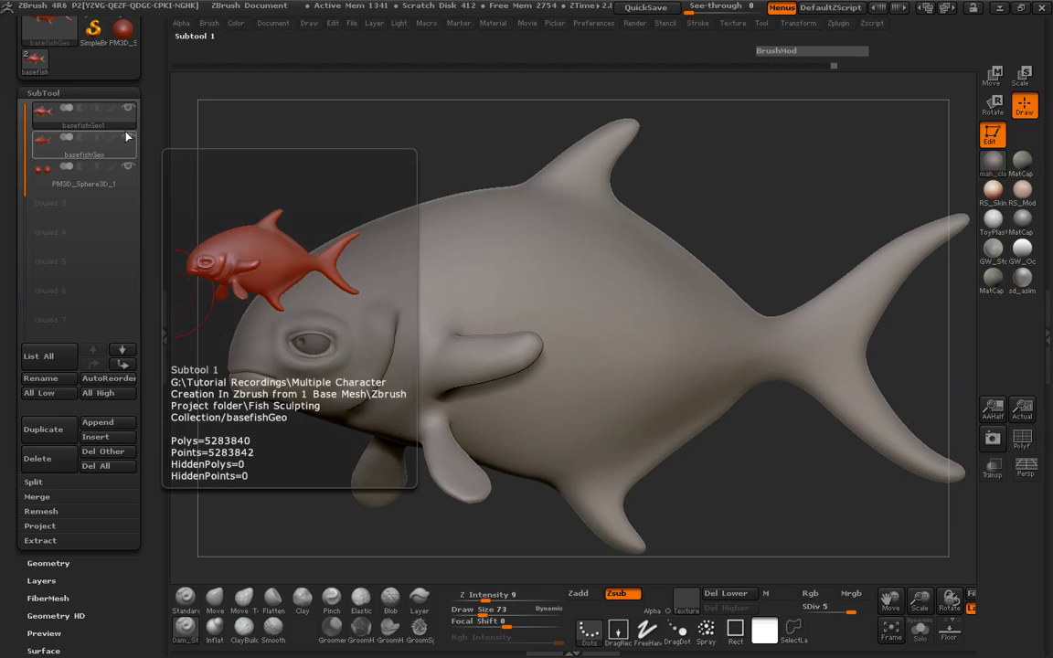
scroll(115, 356, "down", 5)
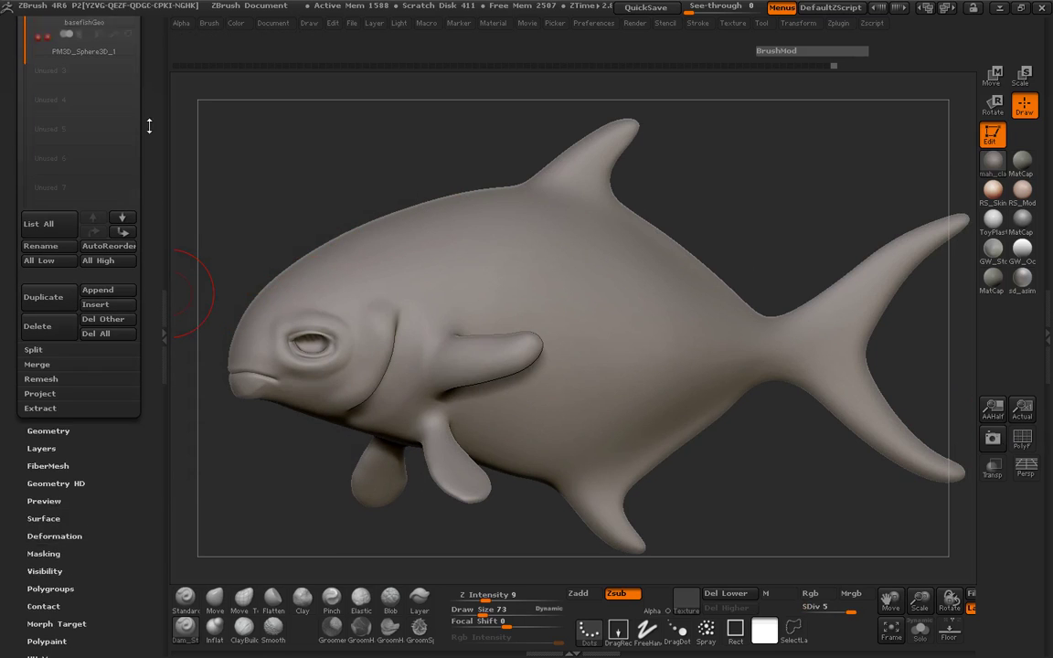
left_click(48, 409)
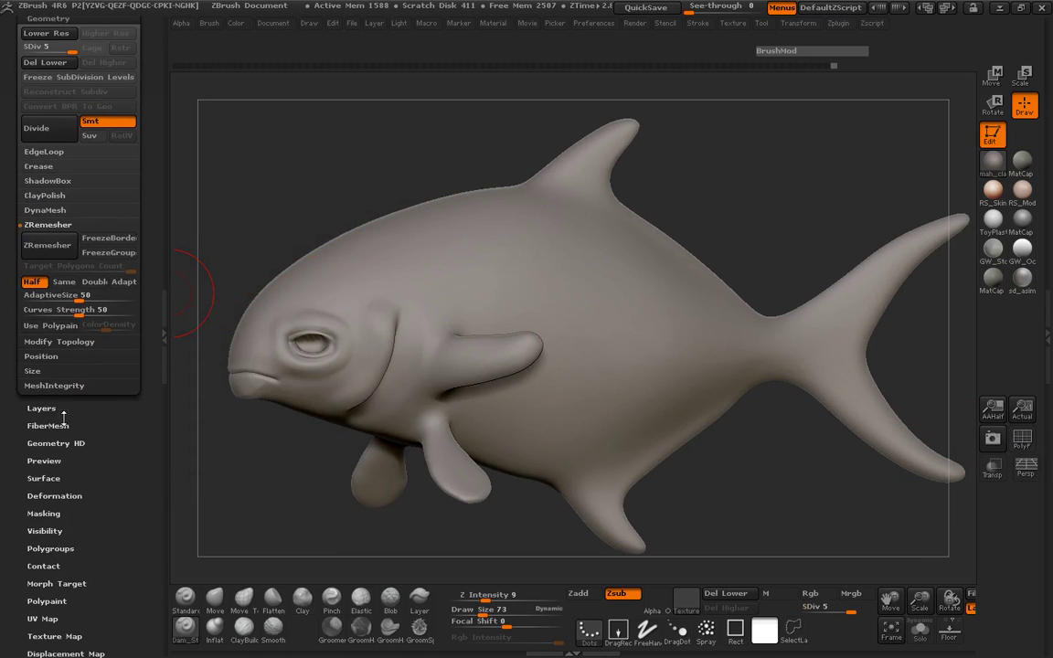
left_click(48, 249)
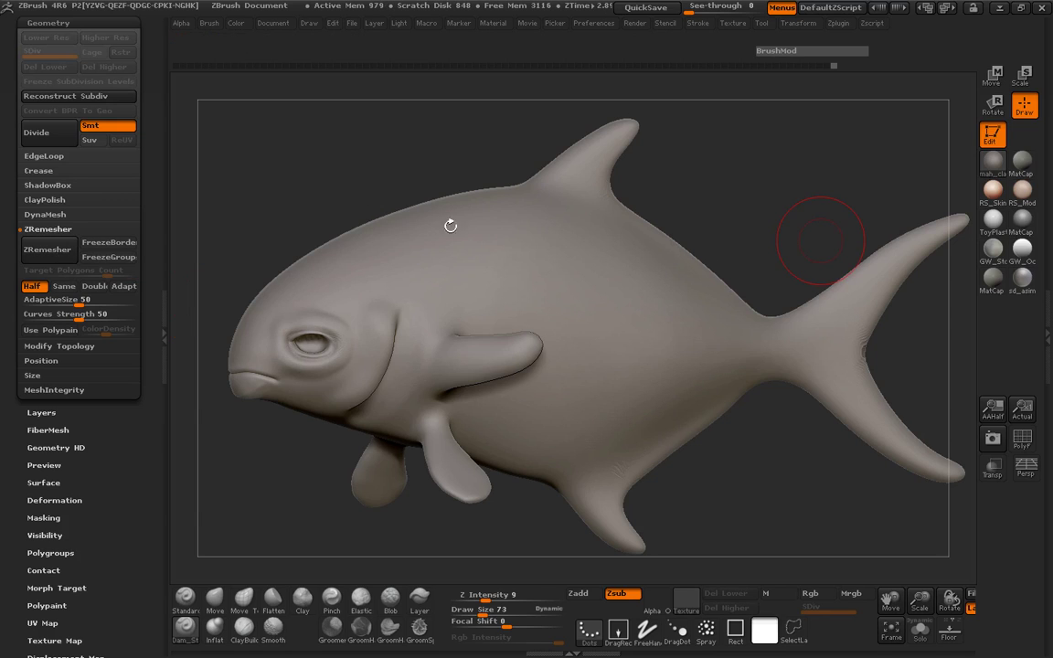
Show the wireframe and run ZRemesher at Half three more times to reduce the duplicate to a low-poly mesh
left_click(1023, 440)
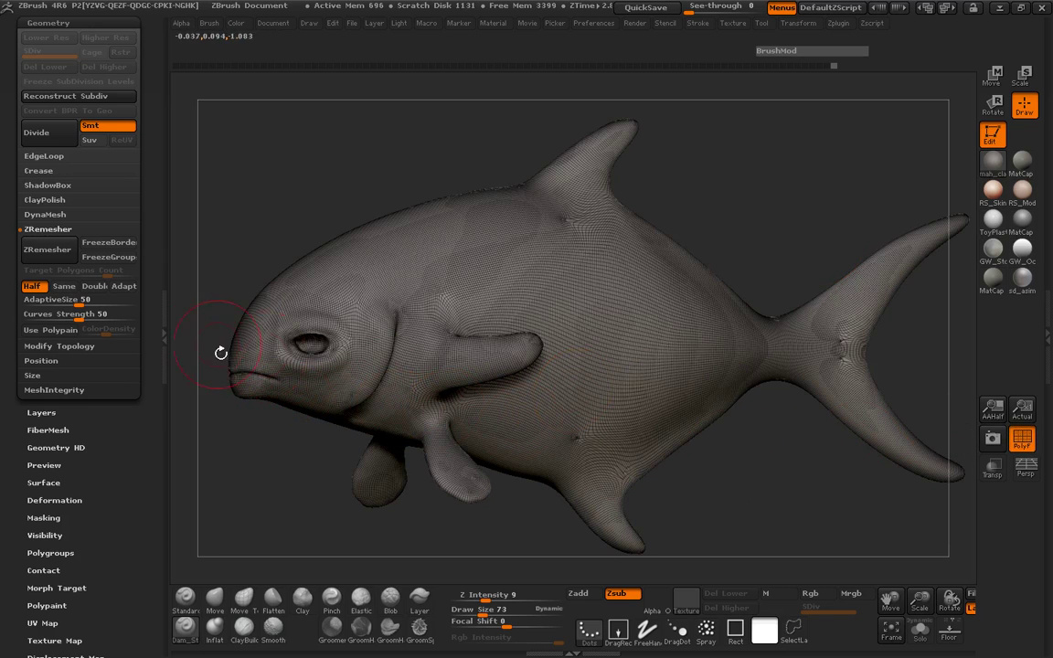
left_click(47, 249)
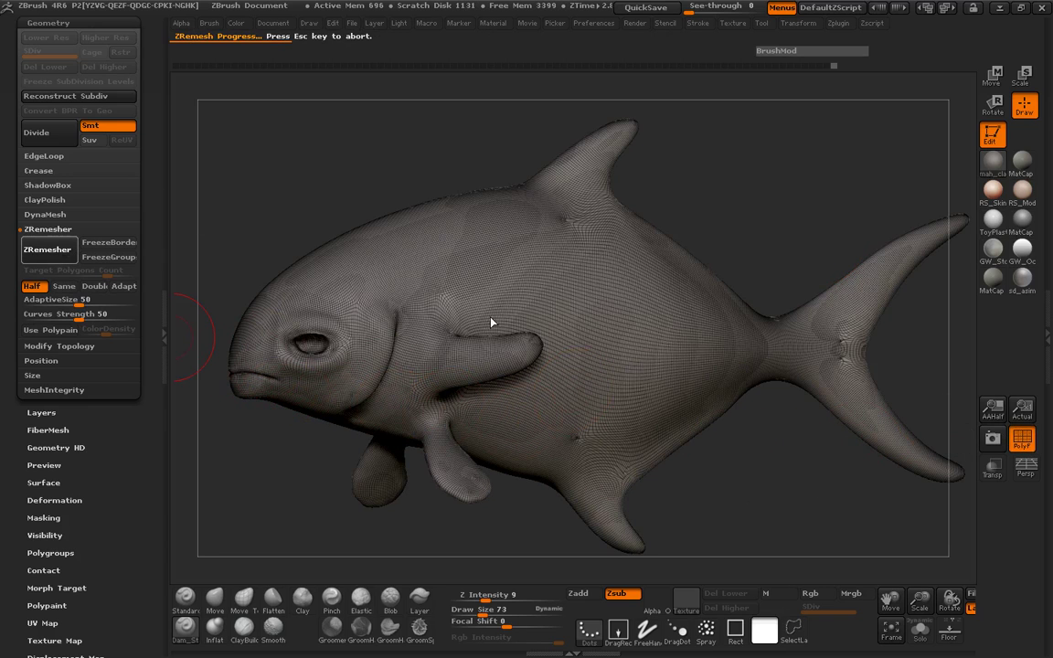
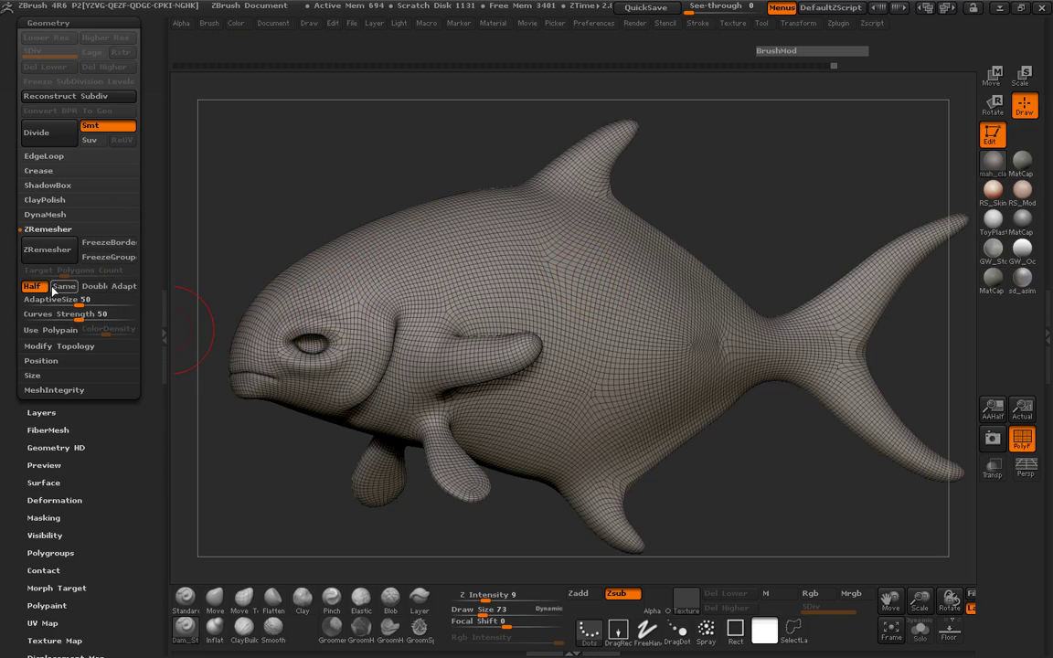
left_click(64, 250)
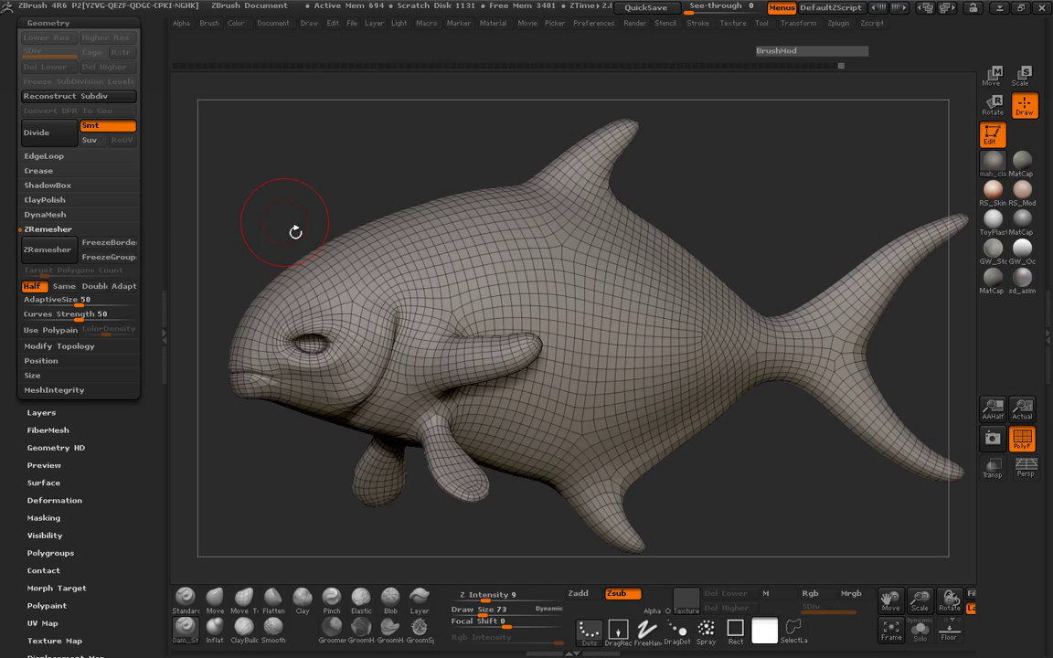
left_click_drag(280, 220, 416, 209)
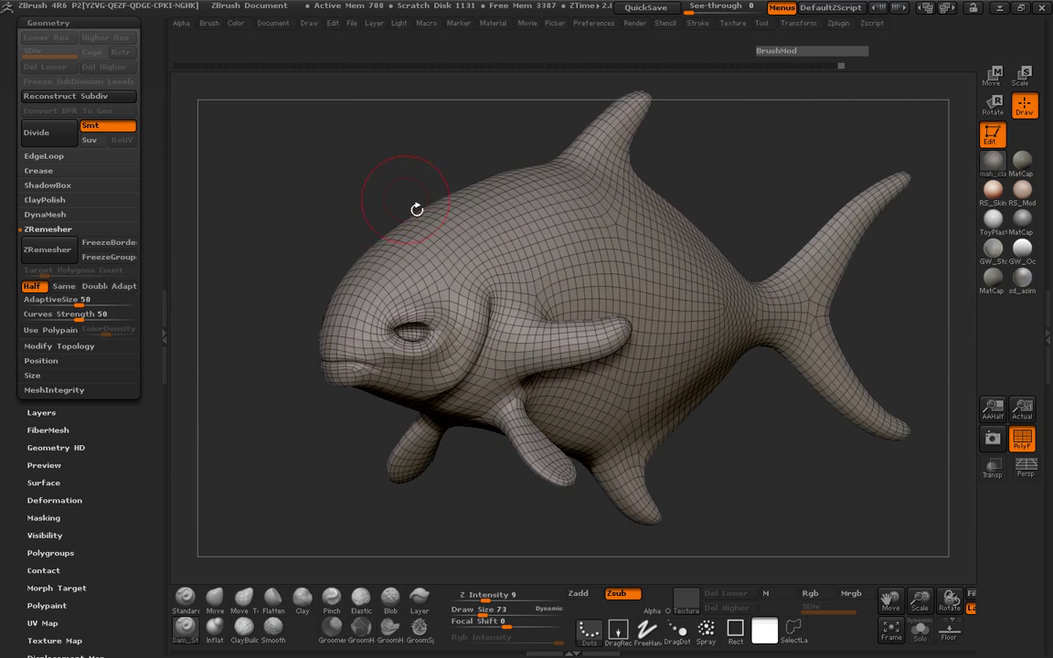
left_click(47, 249)
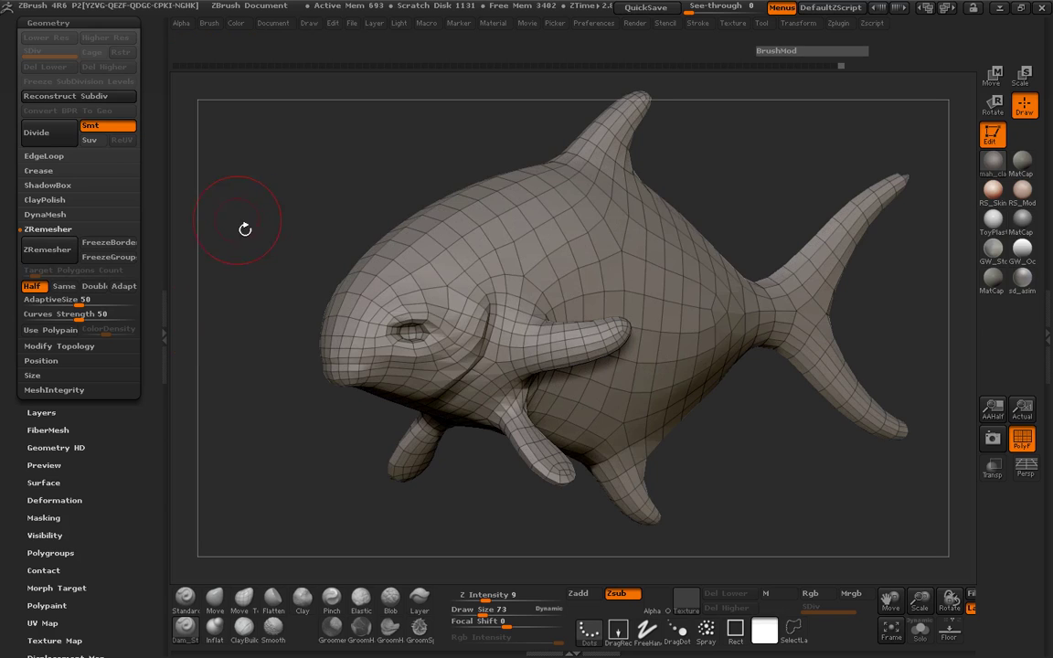
left_click_drag(281, 220, 663, 88)
Export the low-poly fish to the Desktop as basefishGeo1 in OBJ format
left_click(761, 23)
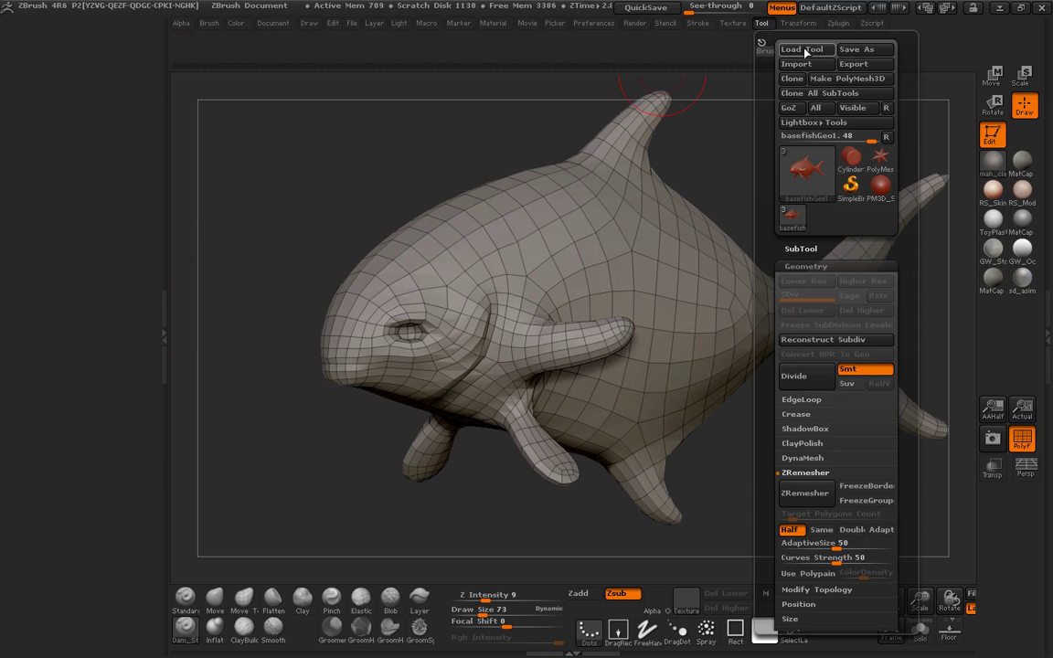
left_click(852, 64)
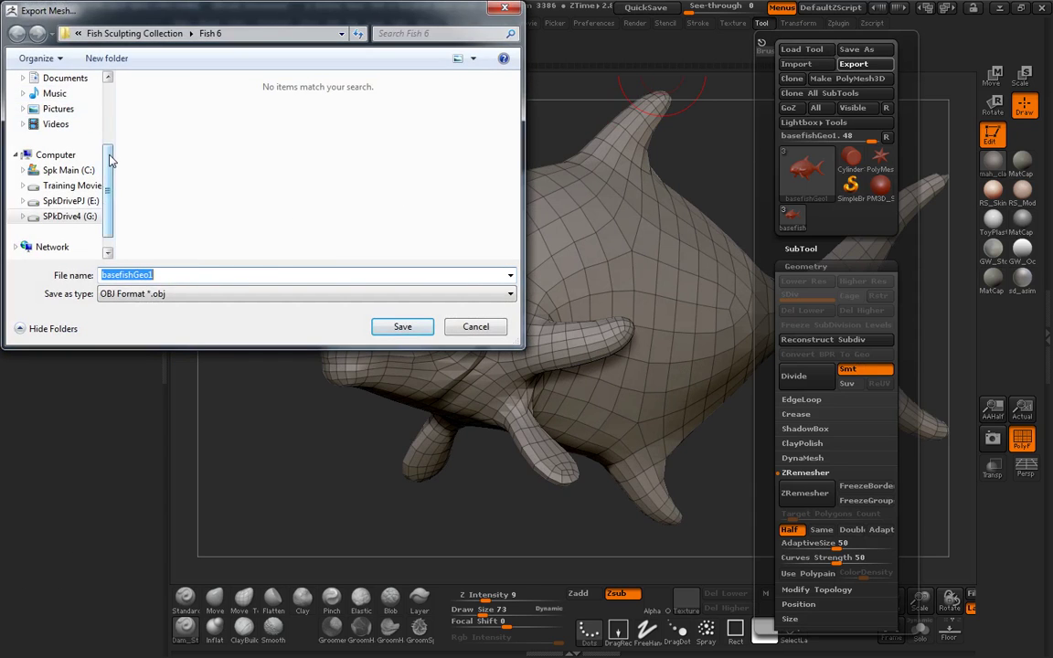
scroll(108, 153, "up", 3)
left_click(83, 99)
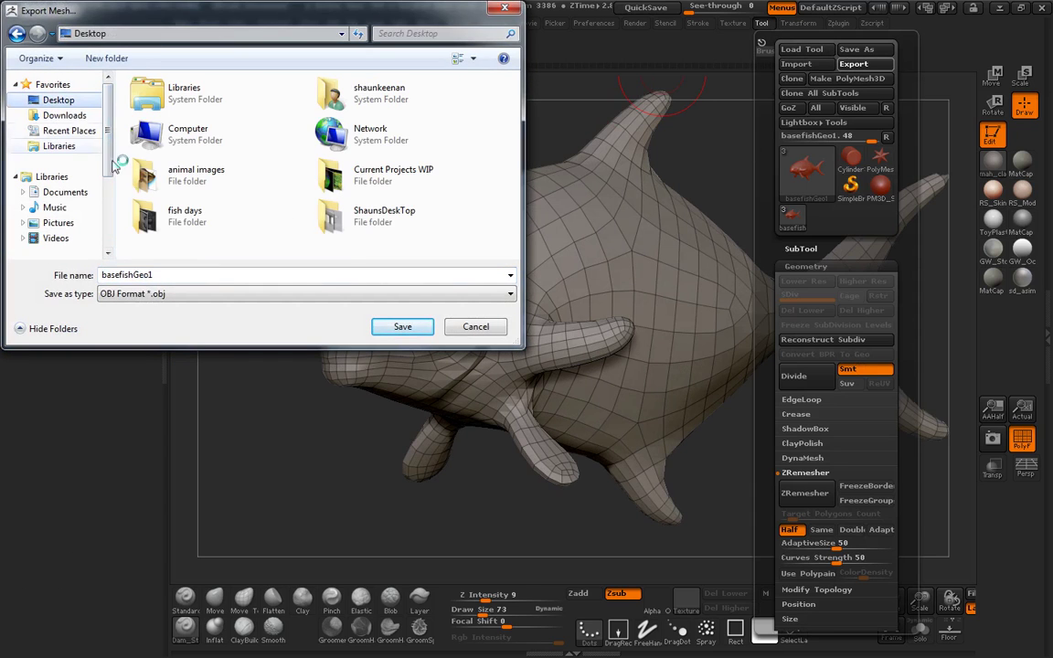
left_click(396, 326)
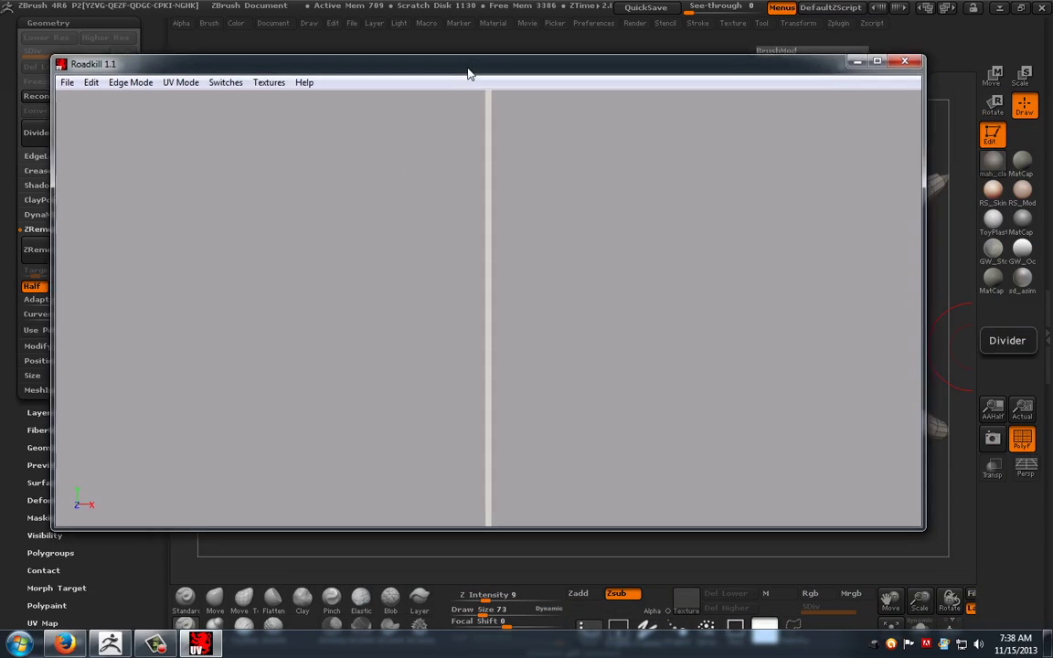
Load the exported low-poly fish OBJ from the Desktop into Roadkill
left_click(71, 76)
left_click(91, 94)
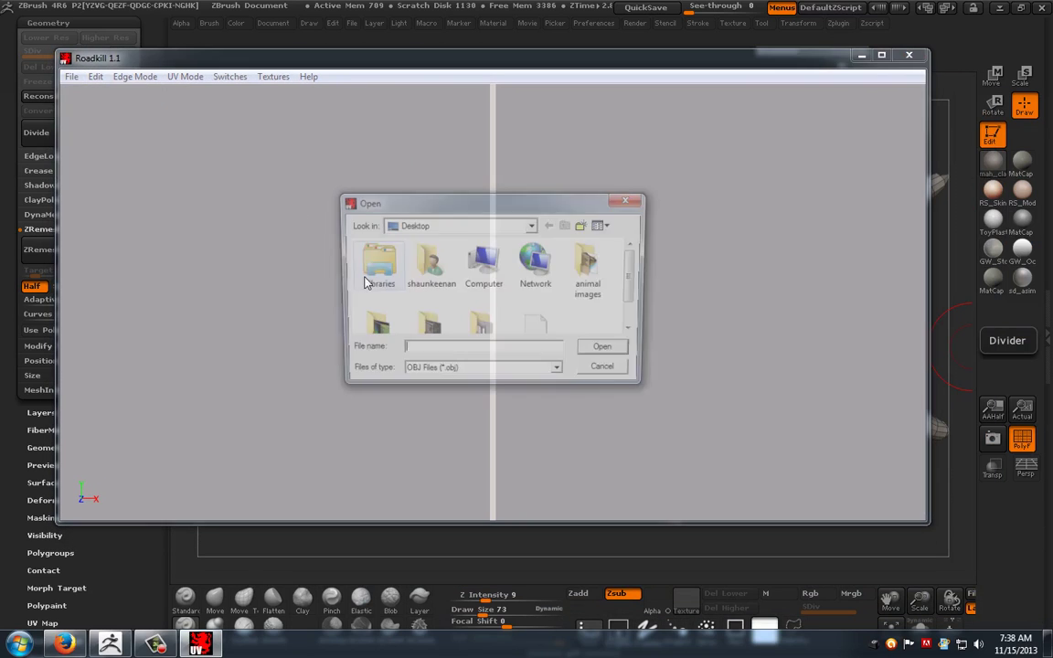
double_click(534, 327)
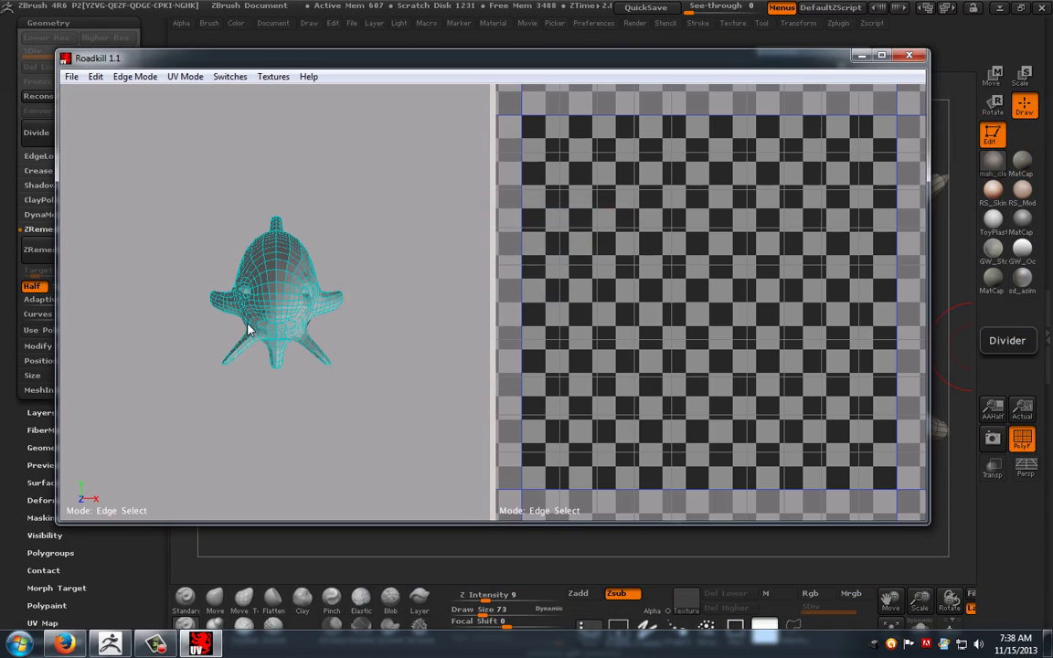
Select the edge loop along the fish's centreline as the seam and unwrap the mesh
right_click_drag(247, 325, 334, 338, "alt")
double_click(276, 262)
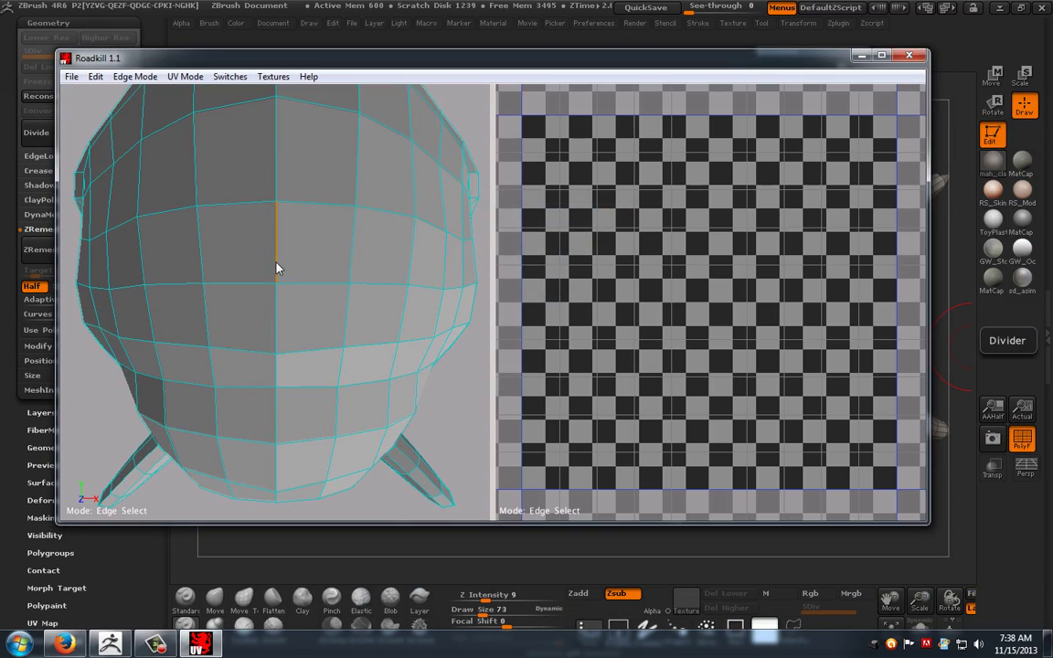
right_click_drag(394, 295, 145, 298, "alt")
left_click_drag(145, 298, 262, 402, "alt")
key("u")
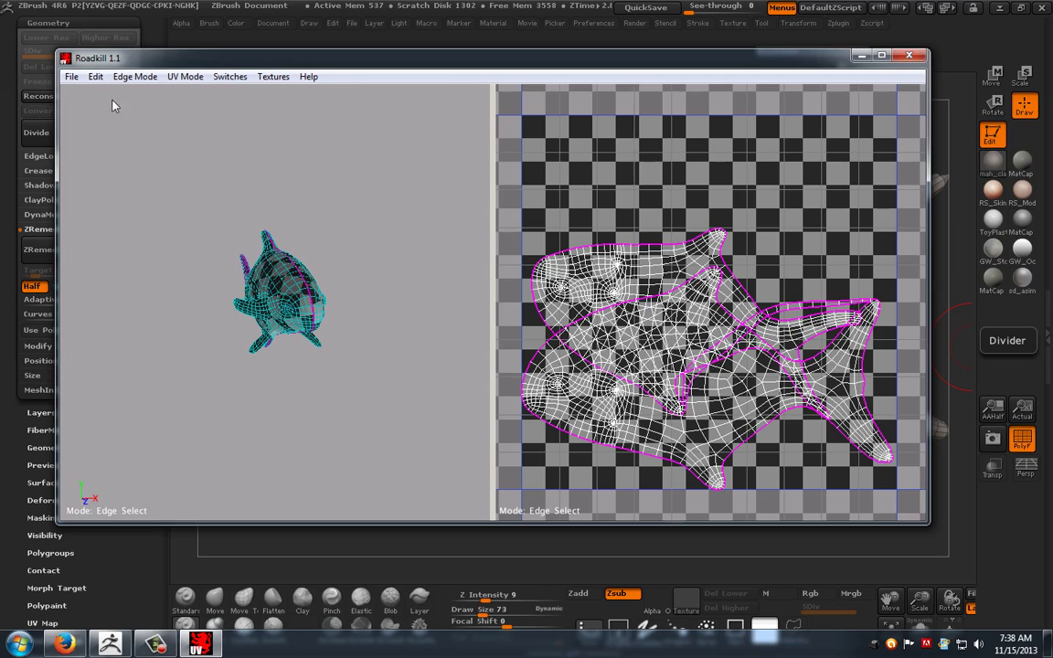
Save the unwrapped fish OBJ, close Roadkill and return to ZBrush
left_click(71, 77)
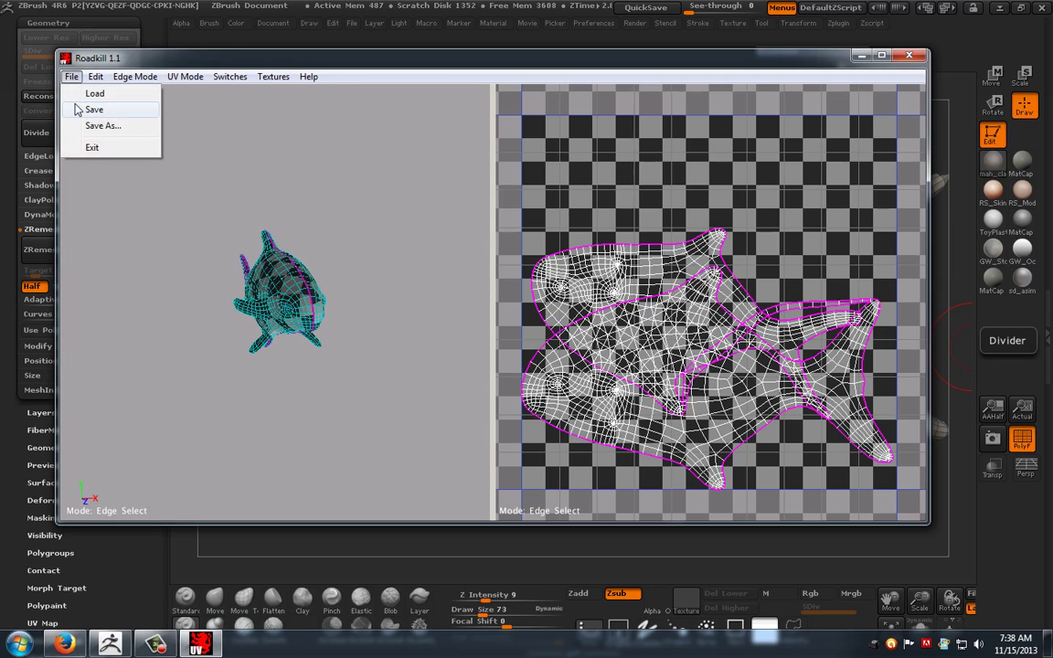
left_click(91, 109)
left_click(910, 58)
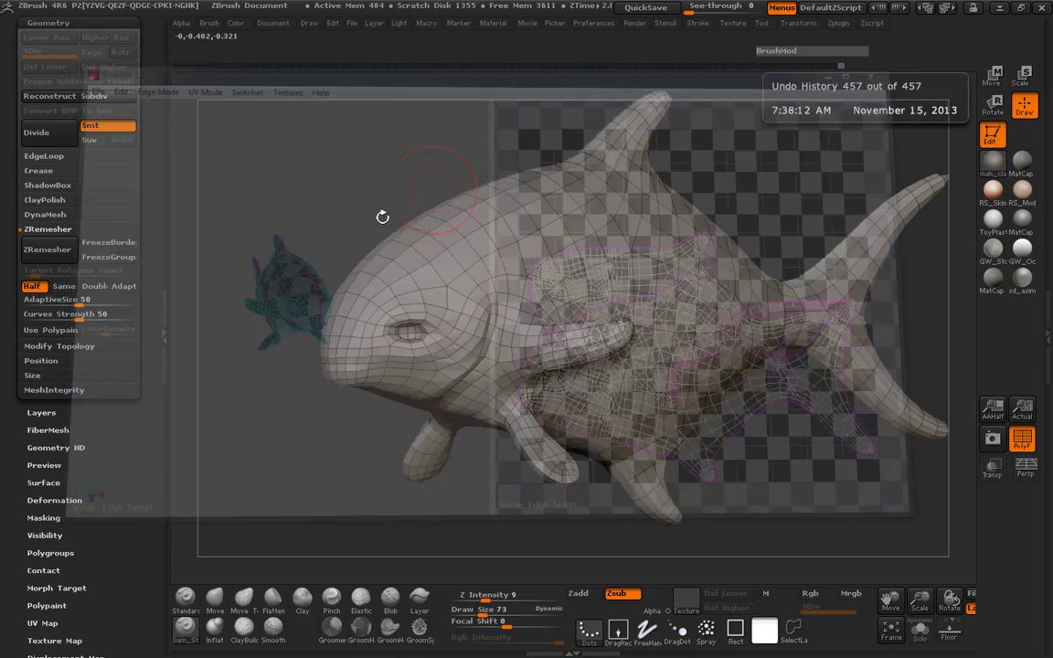
Delete the low-poly basefishGeo1 subtool
left_click_drag(169, 217, 112, 277)
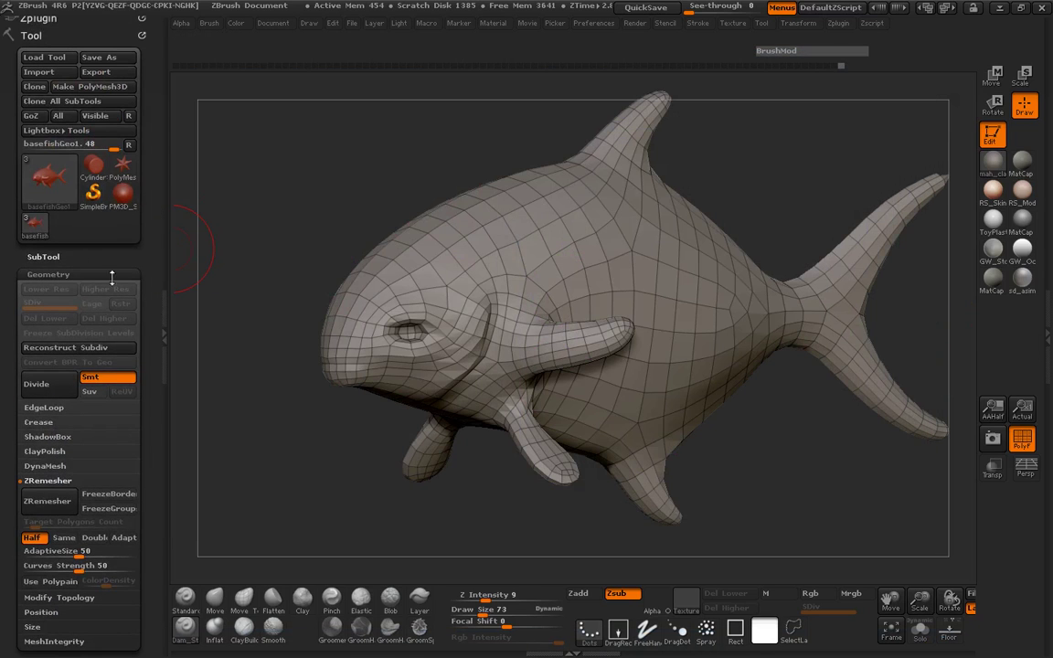
left_click(43, 257)
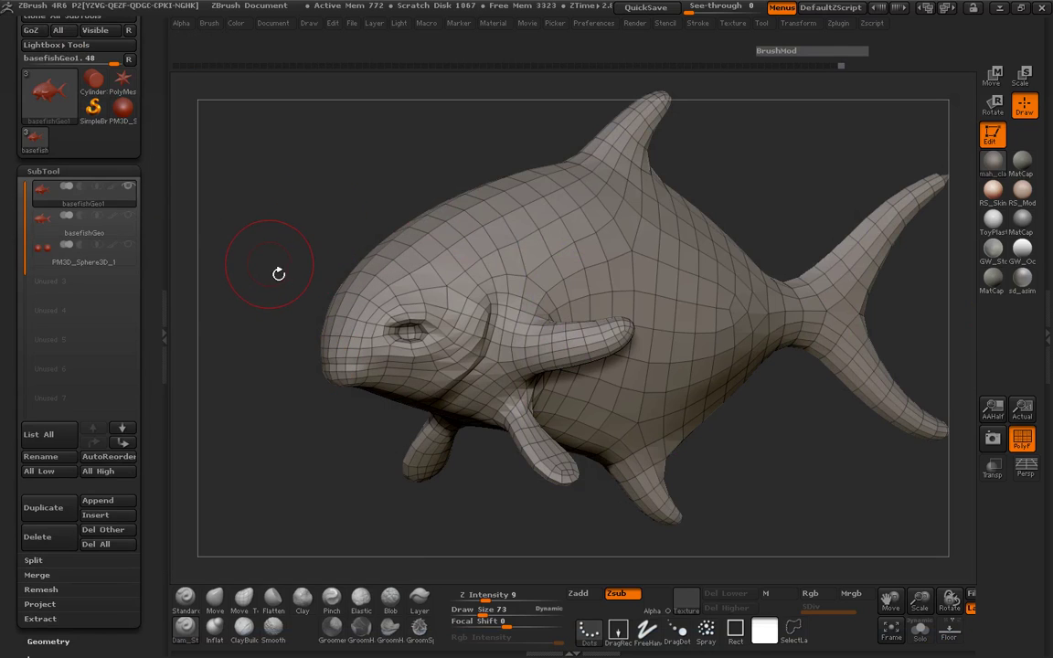
left_click_drag(159, 440, 149, 377)
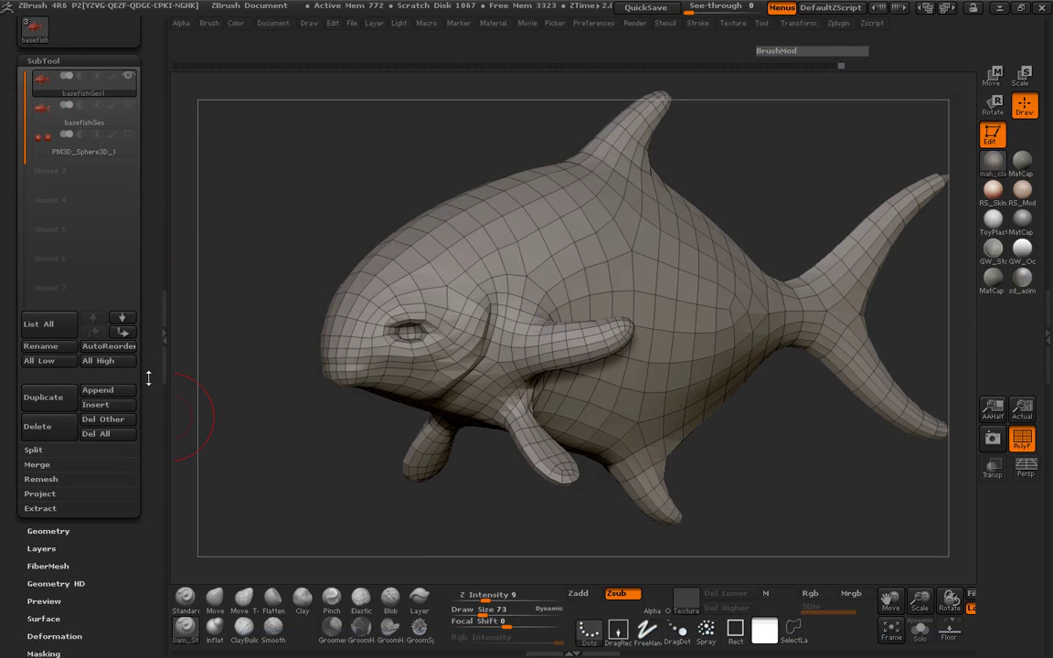
left_click(58, 429)
left_click(162, 457)
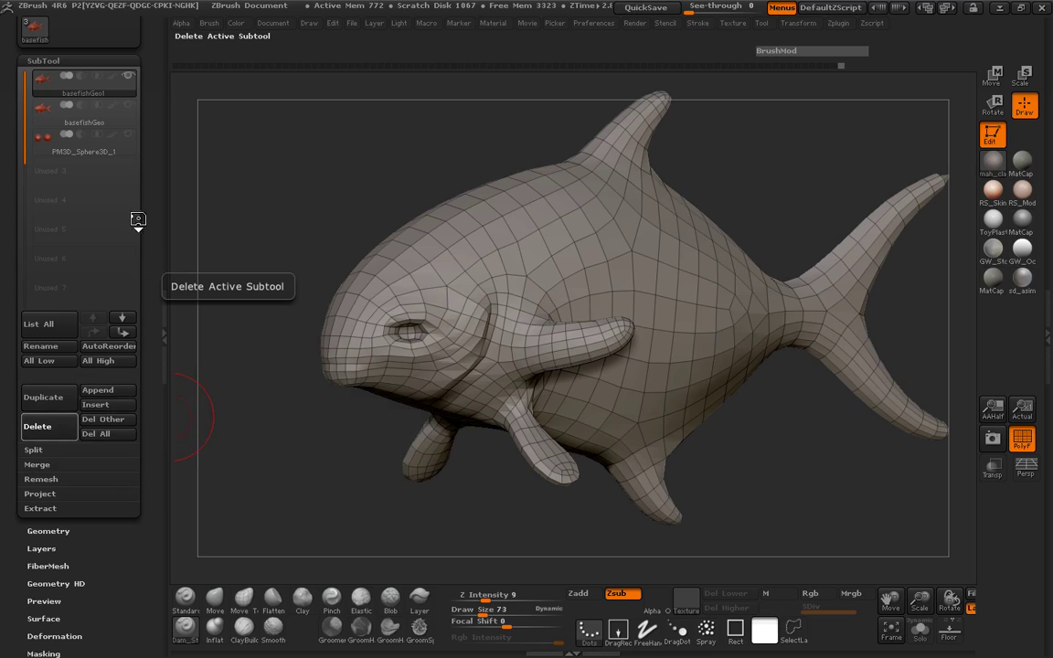
Append a sphere subtool, replace it with the unwrapped fish OBJ by importing, and subdivide to level 4
left_click(107, 390)
left_click(123, 444)
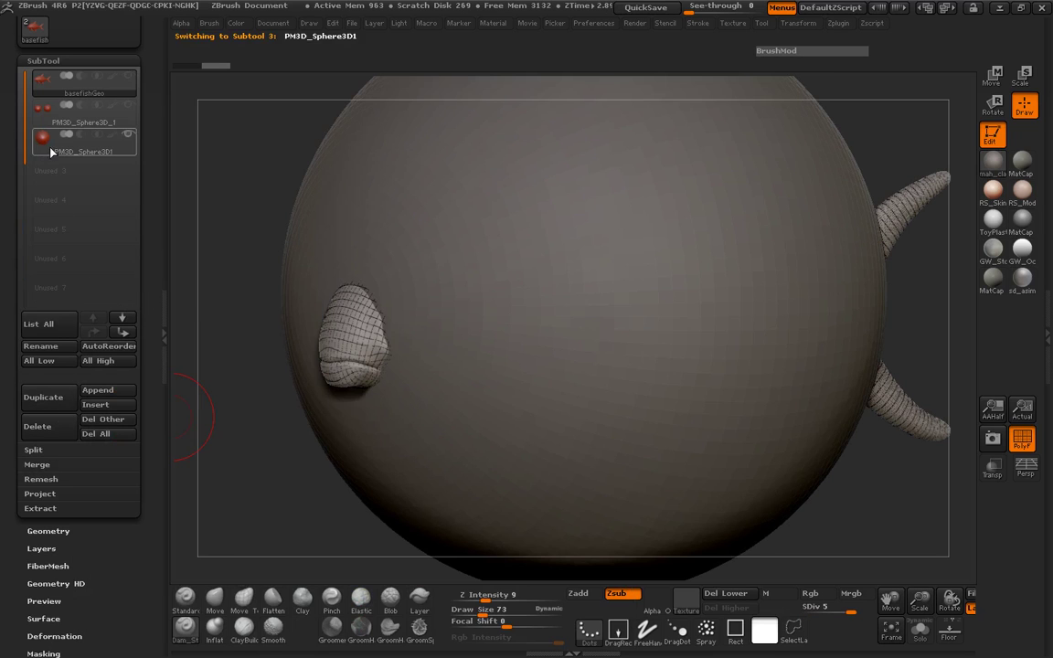
left_click_drag(143, 112, 152, 212)
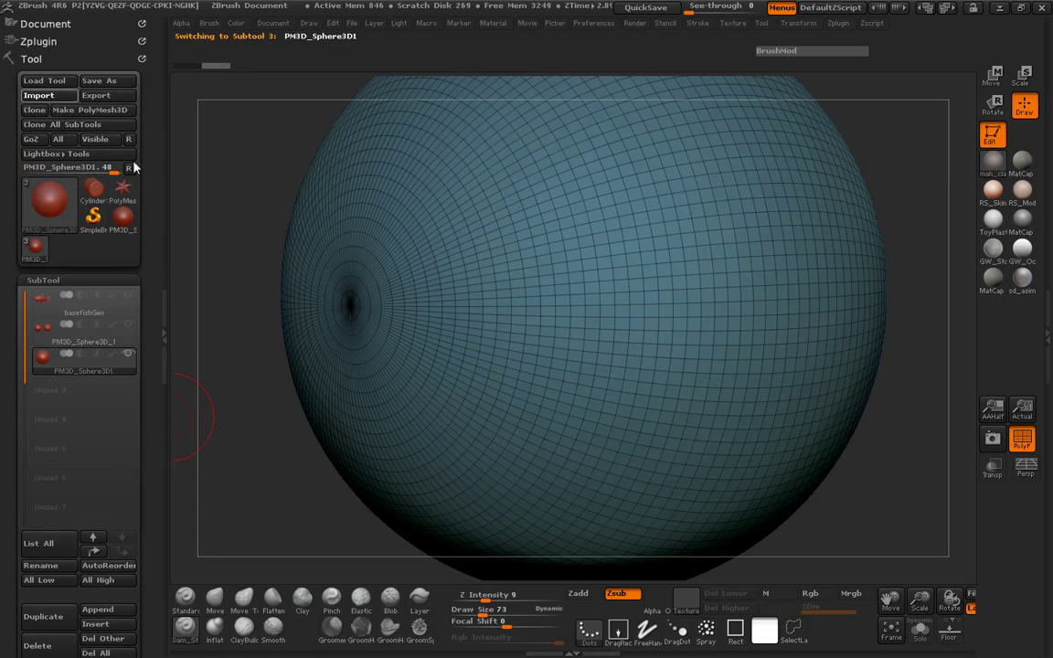
left_click(38, 95)
left_click(218, 261)
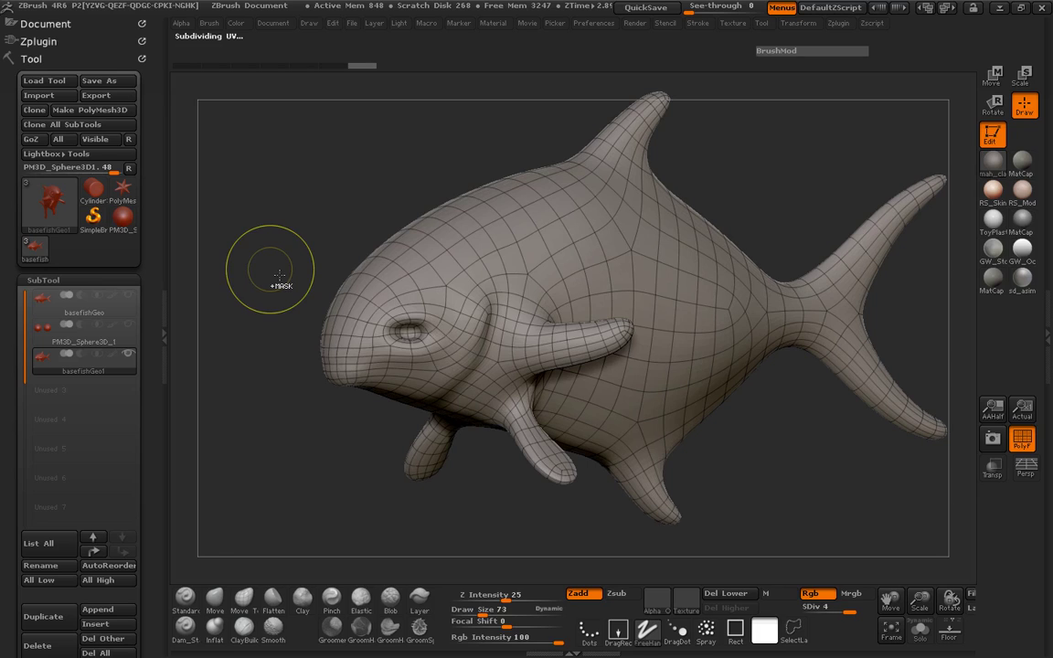
Lower the imported fish to subdivision level 1 and unwrap it with UV Master using Symmetry
left_click_drag(843, 611, 803, 611)
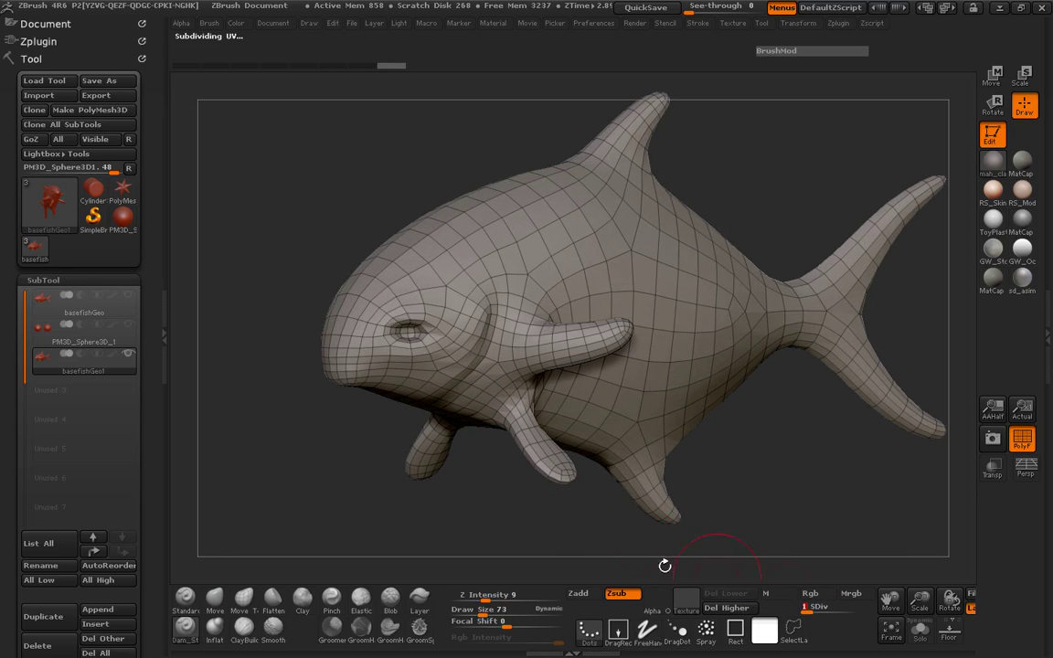
left_click(40, 42)
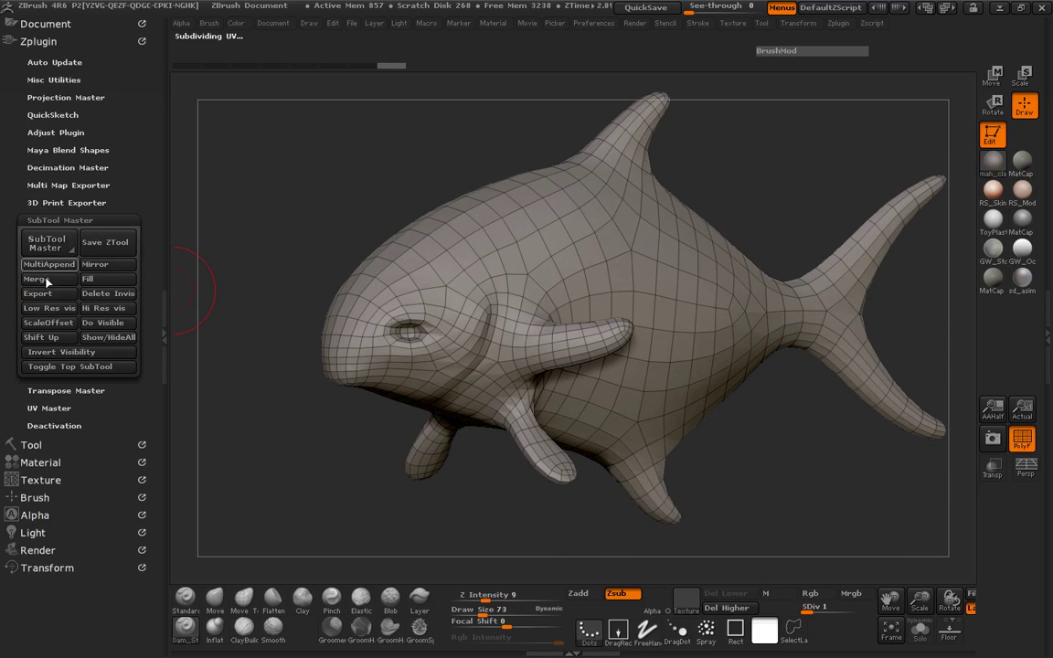
left_click(50, 409)
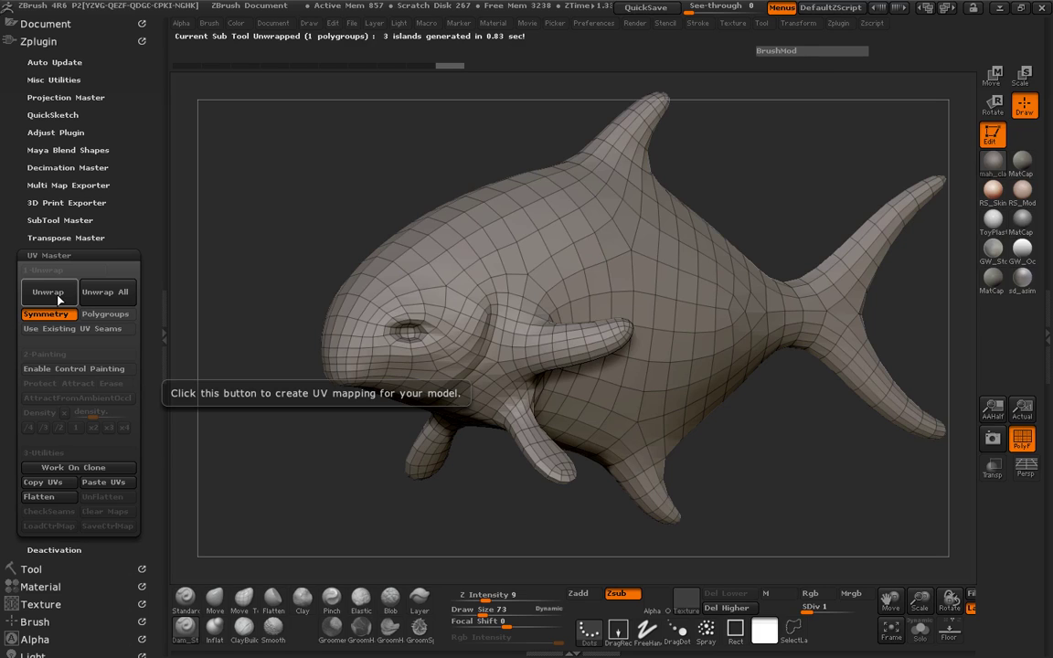
left_click(39, 42)
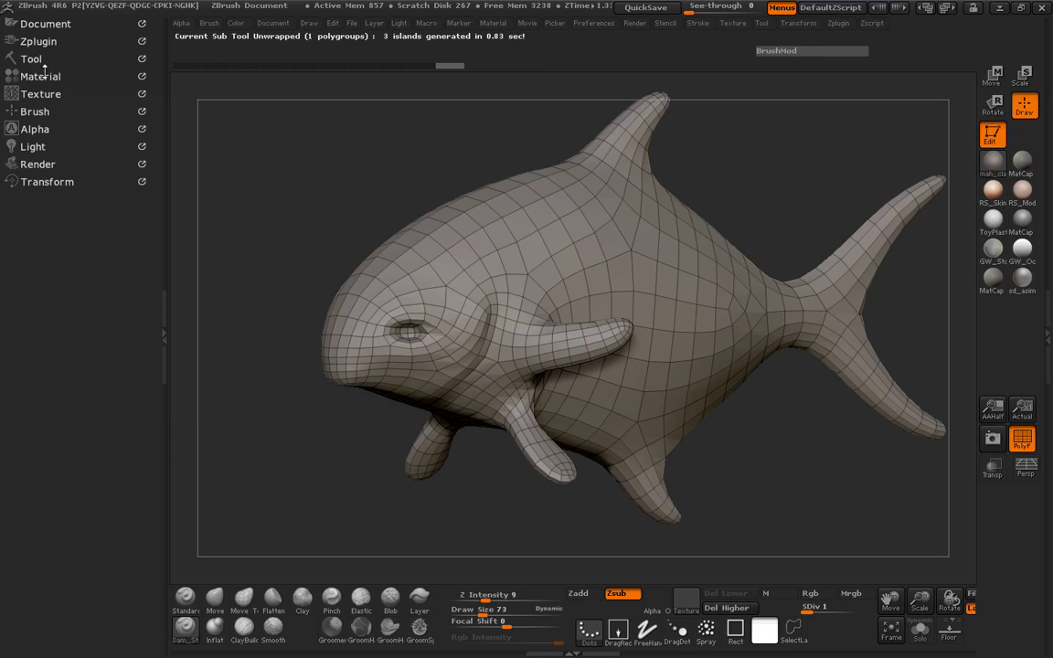
Return the fish to subdivision level 4 and move its subtool to the top of the subtool list
left_click(31, 59)
scroll(150, 428, "up", 5)
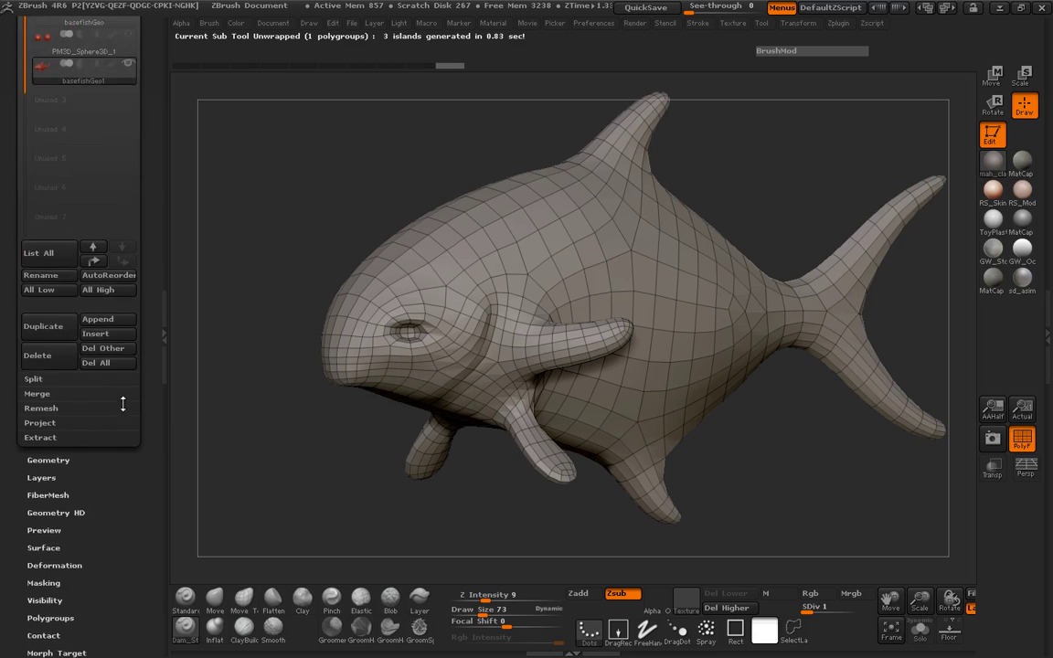
left_click_drag(807, 610, 865, 610)
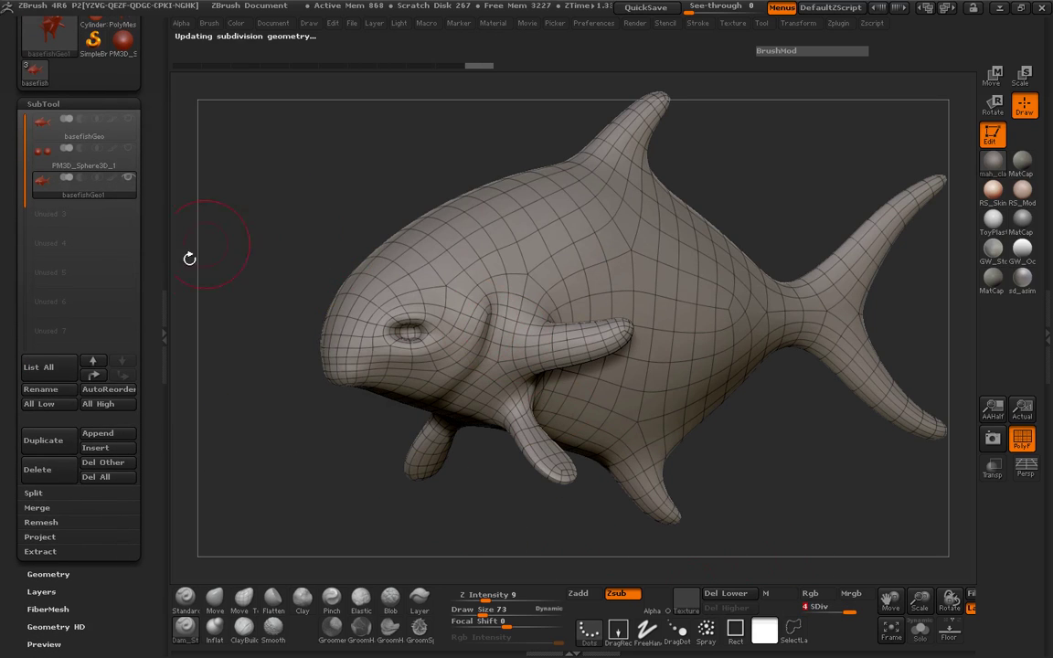
left_click(92, 360)
left_click(93, 361)
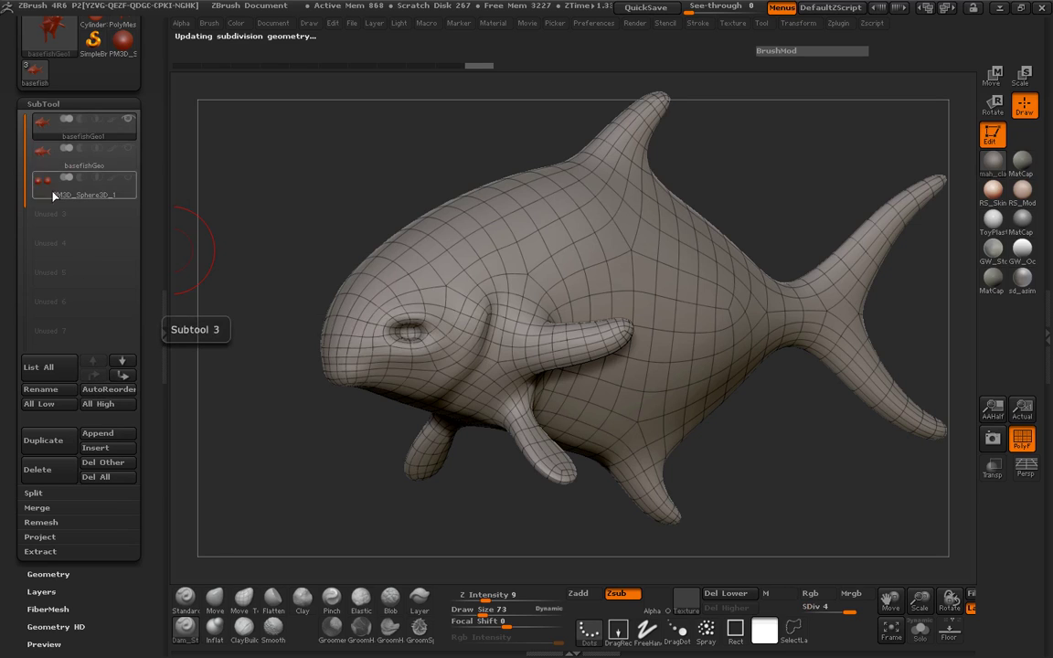
Show the original basefishGeo and project its detail onto the new fish with ProjectAll at a distance of 0.1
mouse_move(116, 160)
scroll(149, 186, "down", 2)
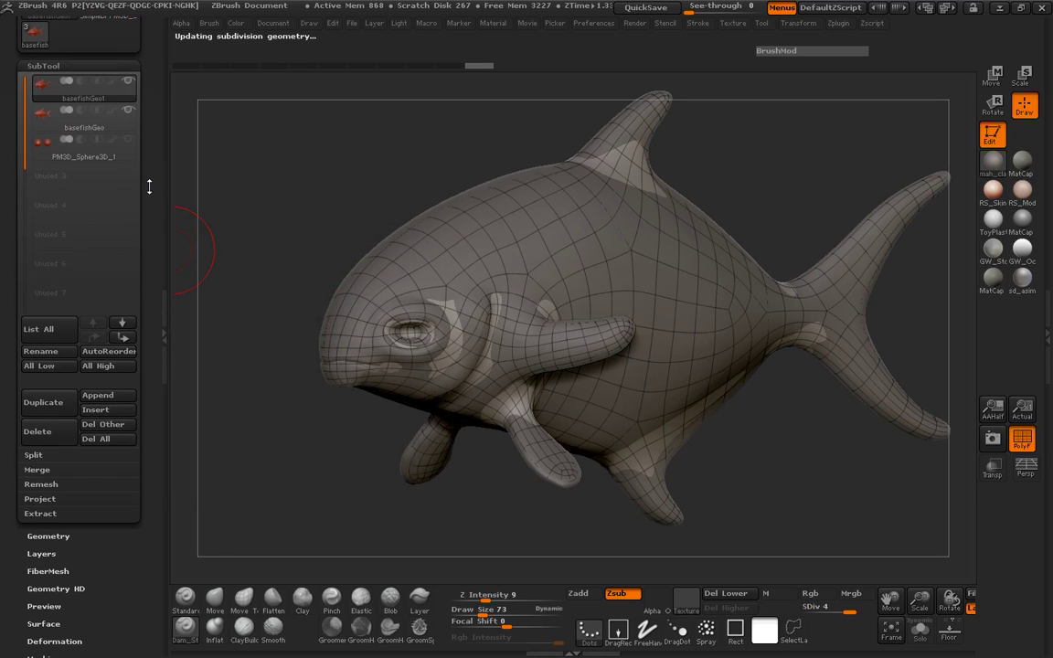
left_click(40, 499)
left_click(109, 513)
type(".")
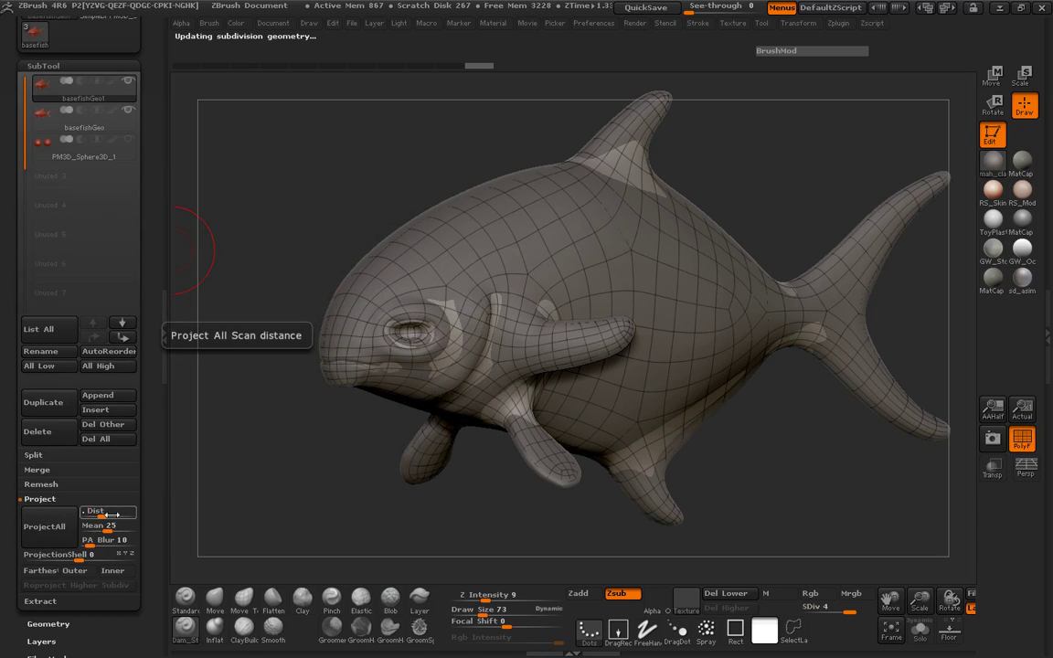
type("1")
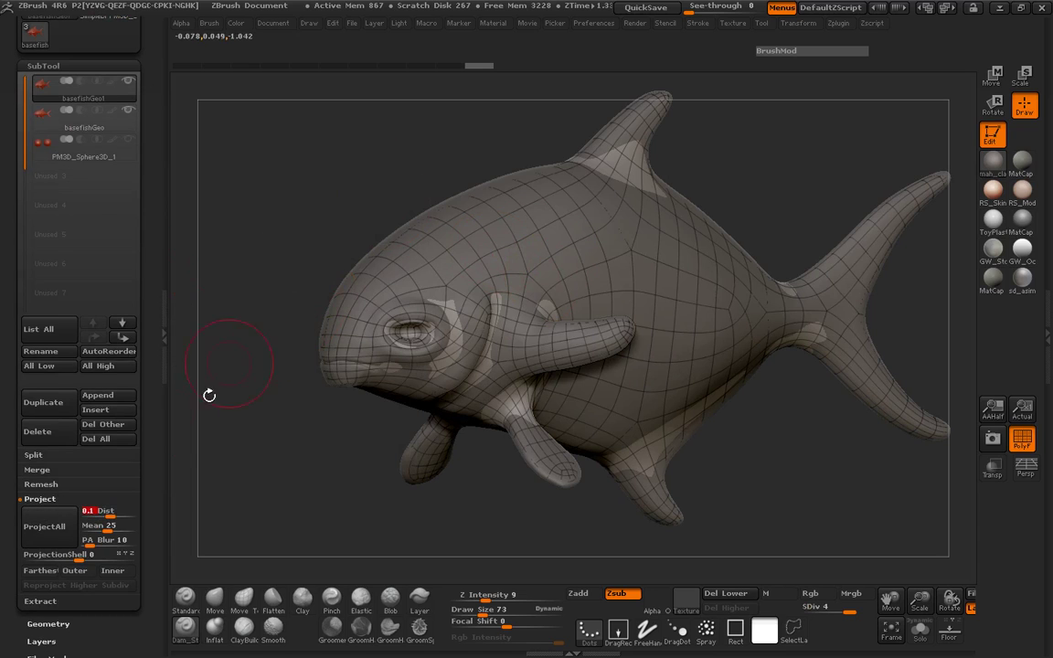
left_click(57, 527)
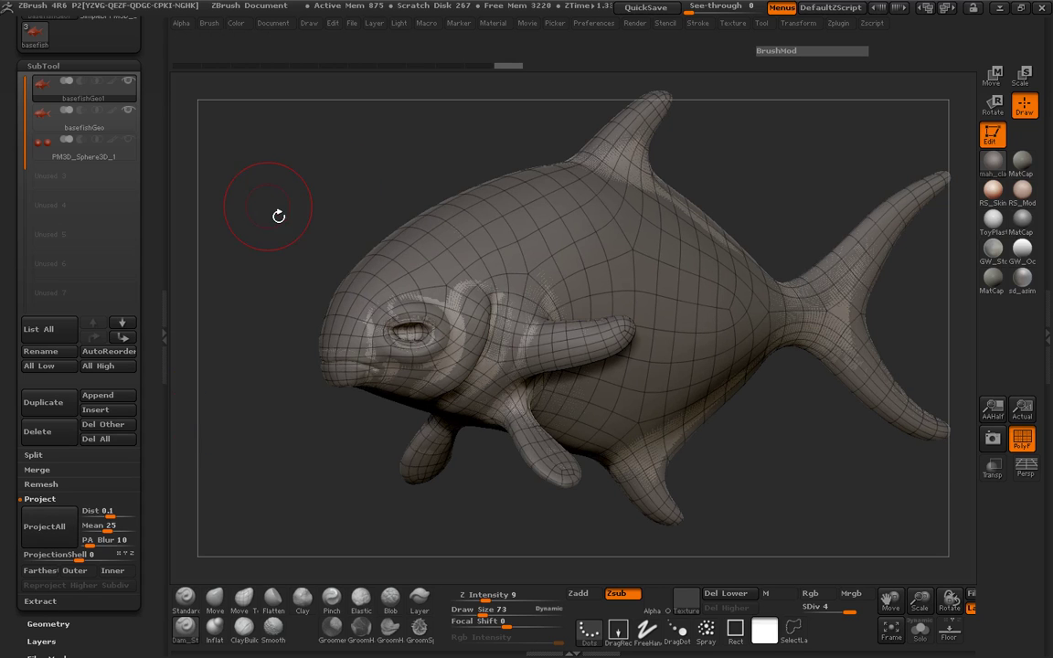
Hide the original fish, show the eyes and turn off the polygon wireframe
left_click_drag(276, 211, 257, 194)
left_click(130, 111)
left_click(129, 139)
left_click(1022, 438)
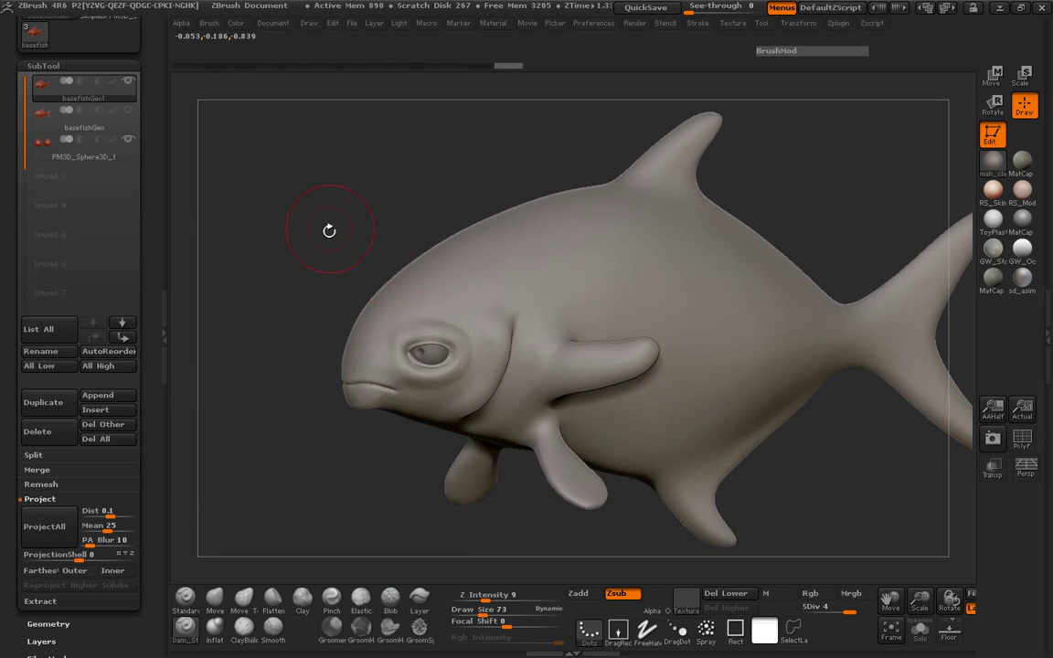
Smooth the projected surface behind and beneath the gill cover with a draw size of 52, checking both sides
left_click_drag(329, 228, 625, 265)
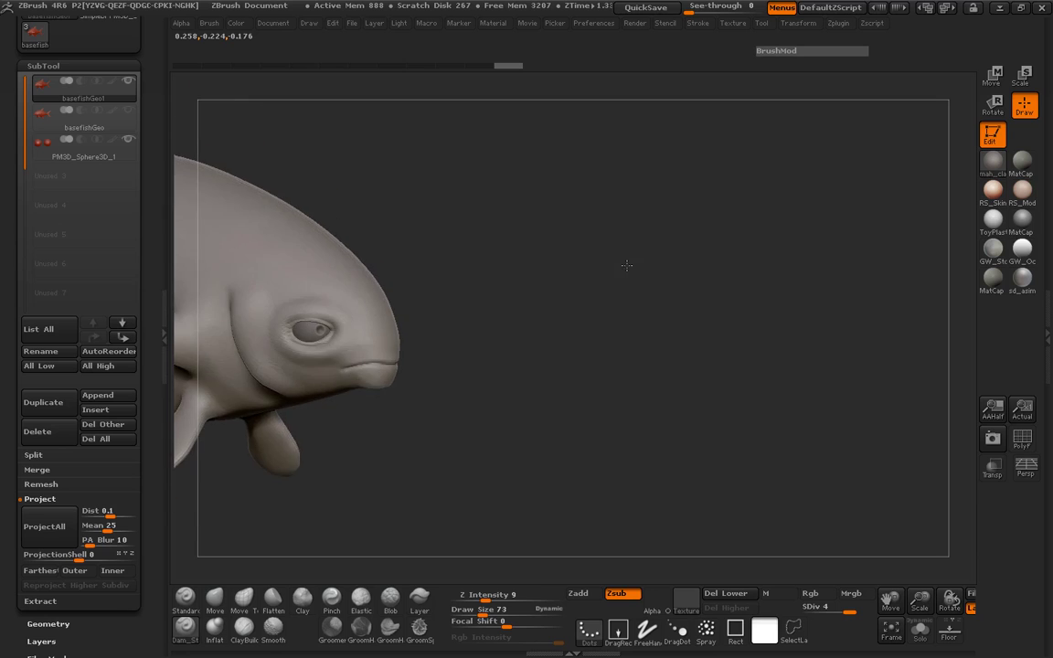
left_click_drag(554, 283, 784, 281, "alt")
left_click_drag(686, 291, 815, 299)
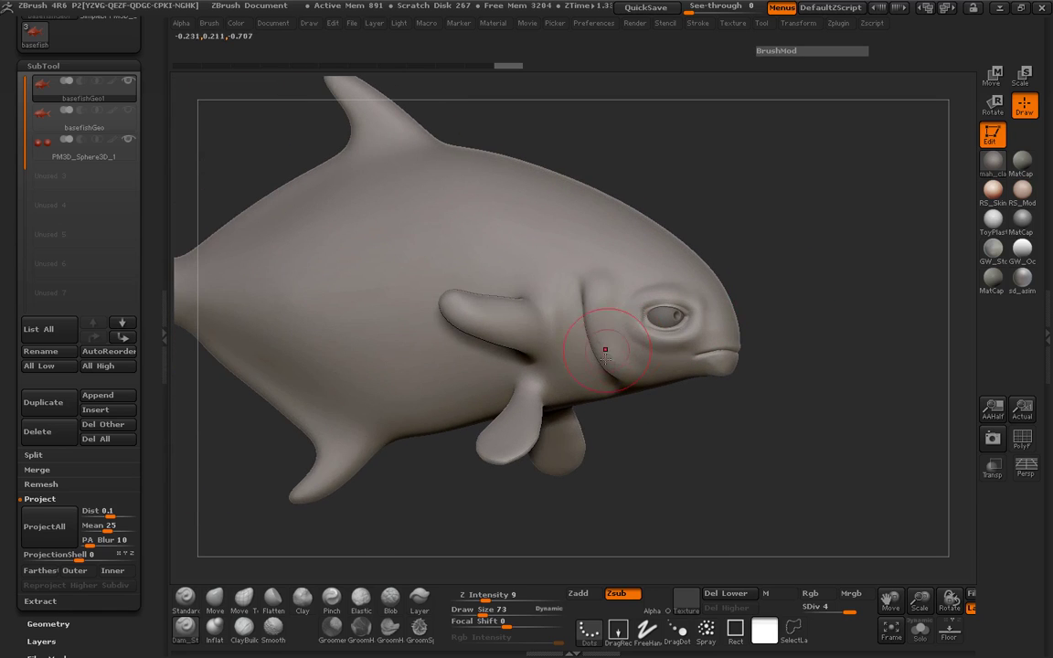
mouse_move(590, 345)
left_mouse_down("shift")
mouse_move(553, 335)
mouse_move(562, 340)
left_mouse_up("shift")
key("space")
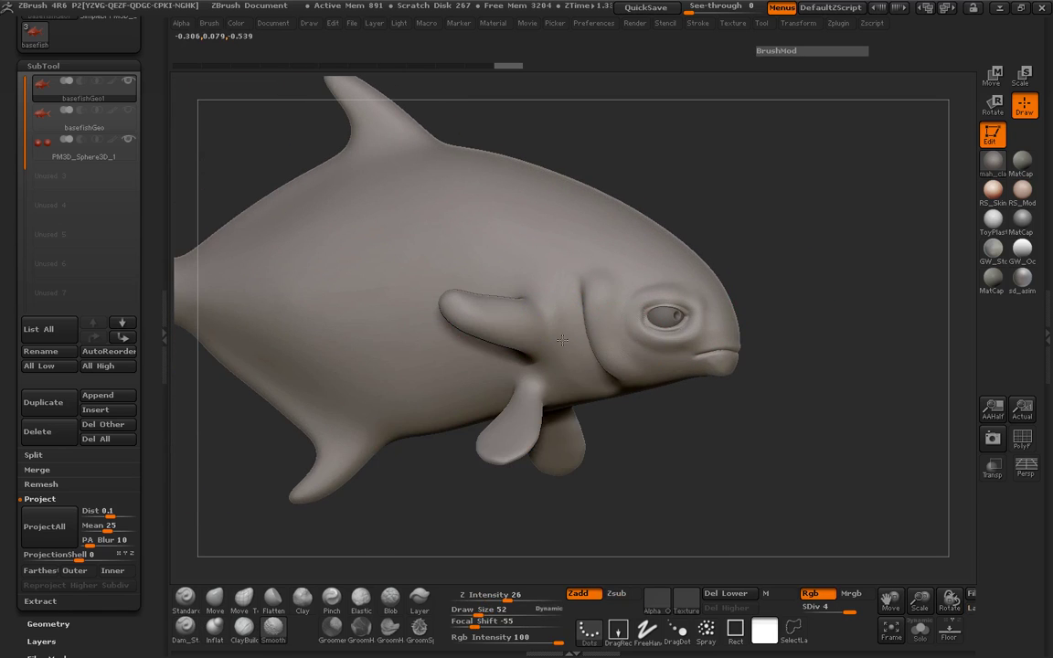
left_click_drag(590, 398, 594, 402, "shift")
left_click_drag(650, 432, 494, 416)
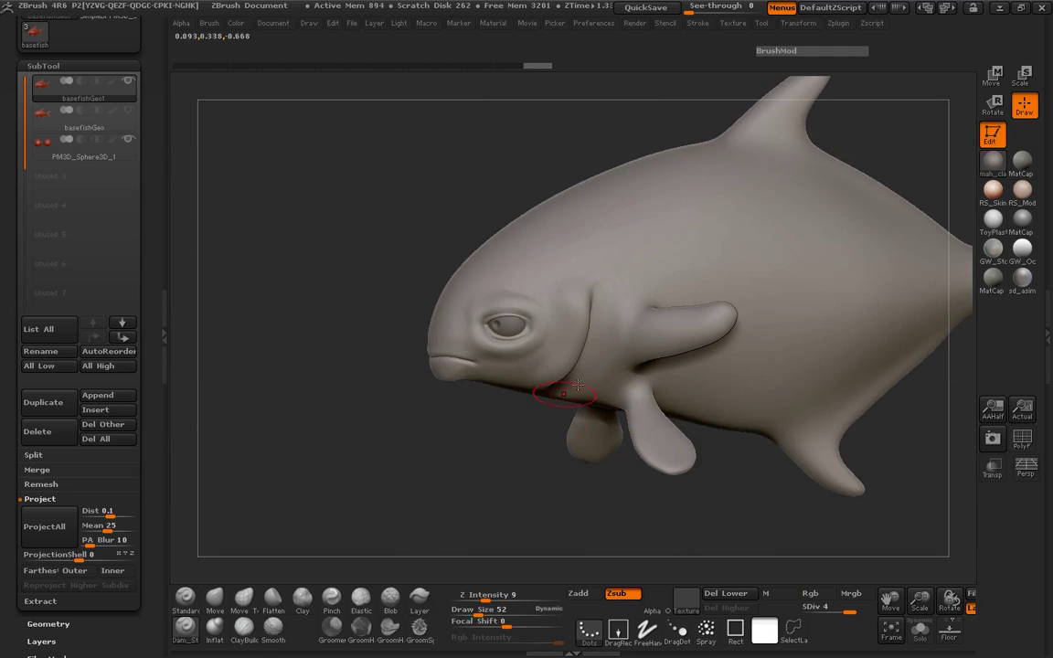
key("shift")
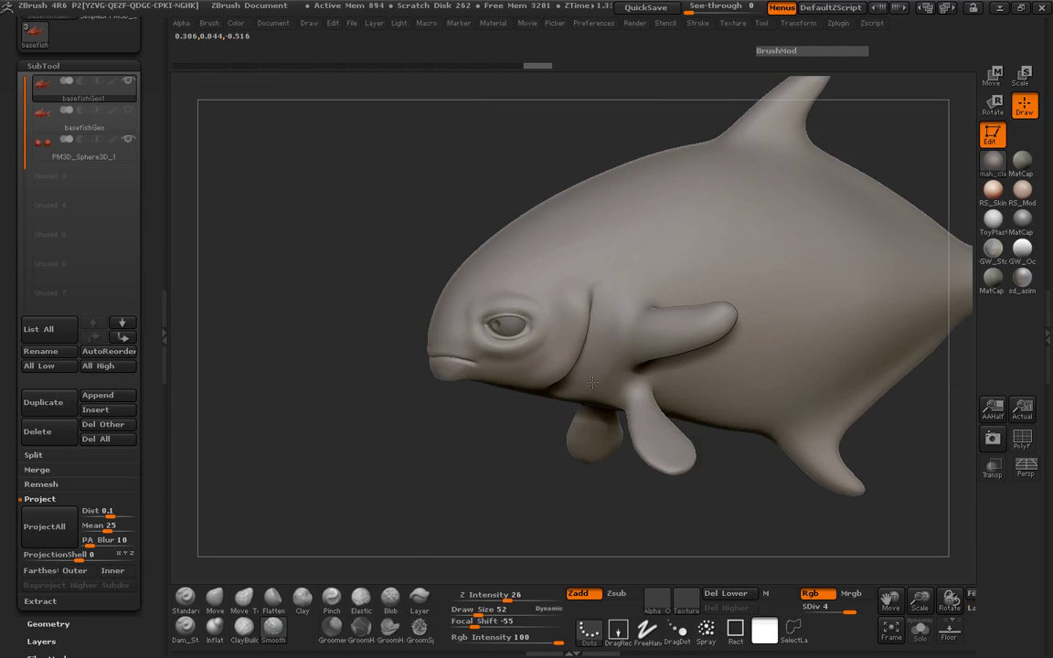
left_click_drag(399, 437, 501, 407)
left_click_drag(798, 277, 722, 270)
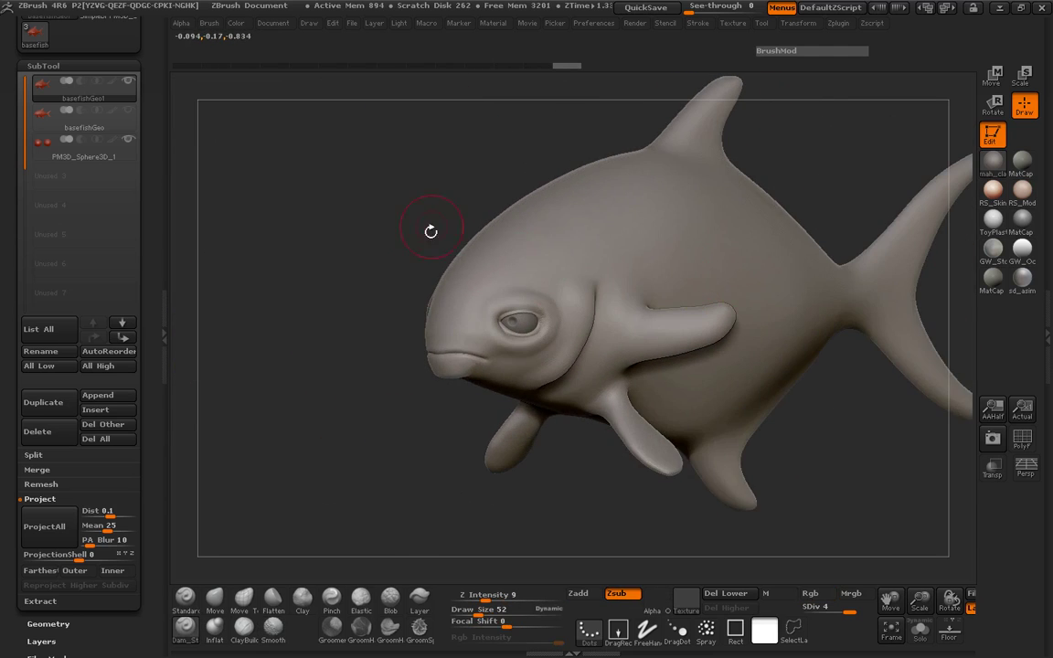
Collapse the side tray and subdivide the projected fish once more to level 5
mouse_move(430, 231)
left_mouse_down()
mouse_move(327, 259)
mouse_move(372, 262)
mouse_move(337, 244)
mouse_move(219, 260)
left_mouse_up()
left_click(164, 295)
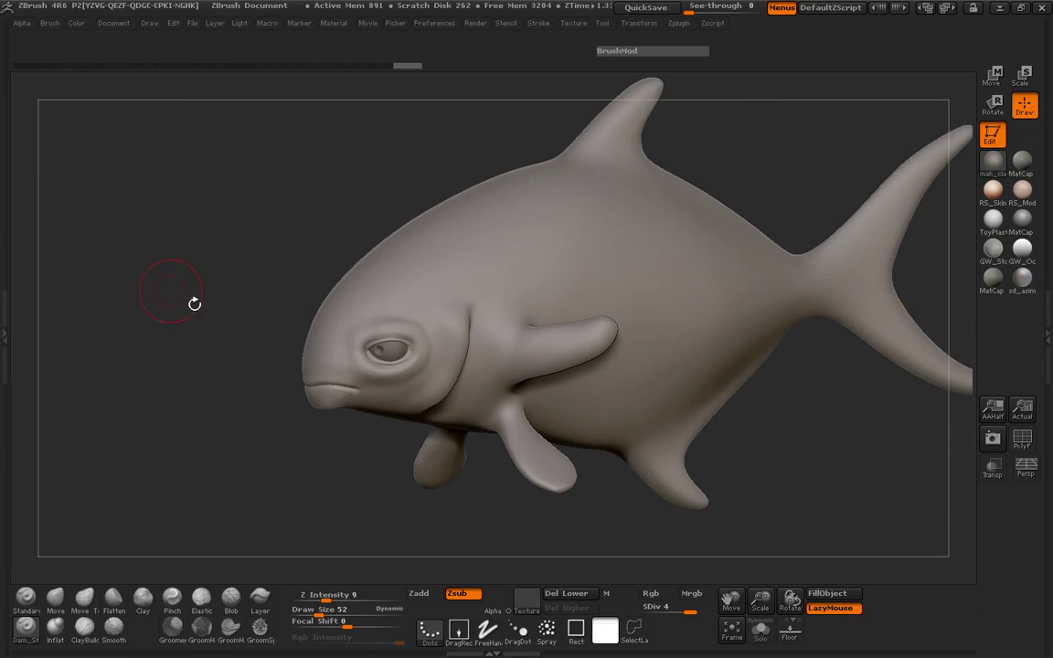
left_click_drag(193, 302, 174, 287)
key("ctrl+d")
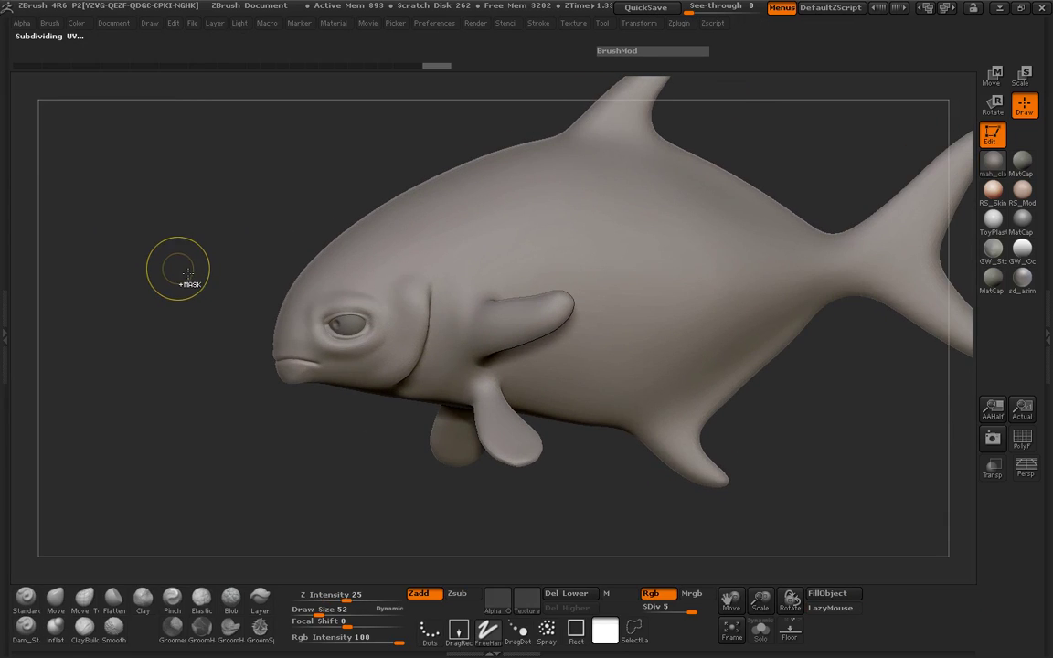
Reopen the side tray and check the fish's tool information from its preview thumbnail
left_click(5, 269)
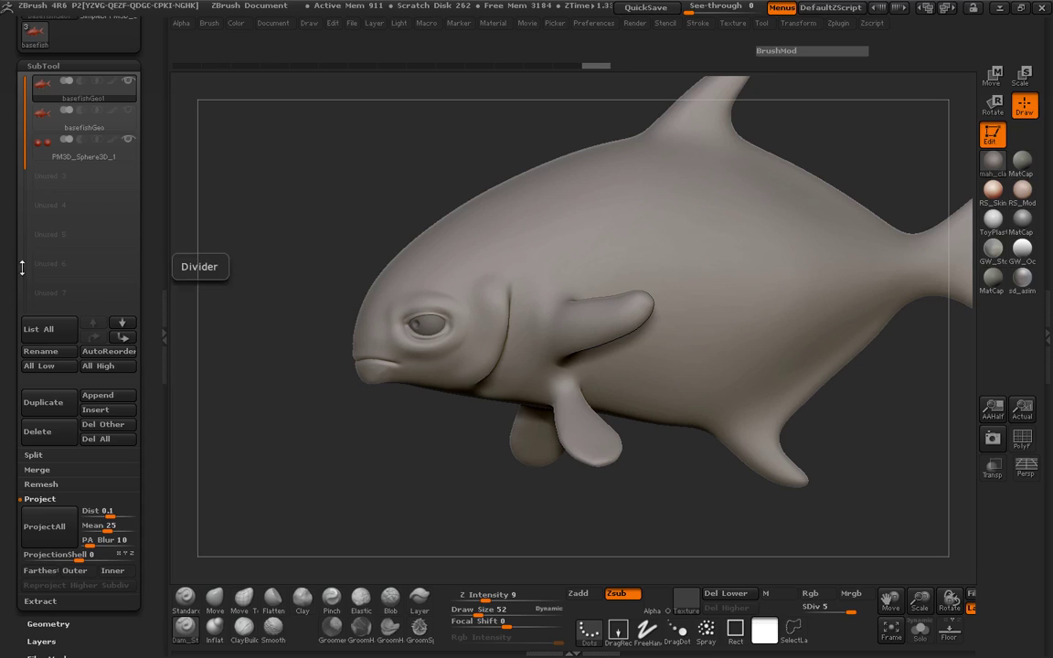
left_click_drag(141, 127, 142, 259)
mouse_move(51, 221)
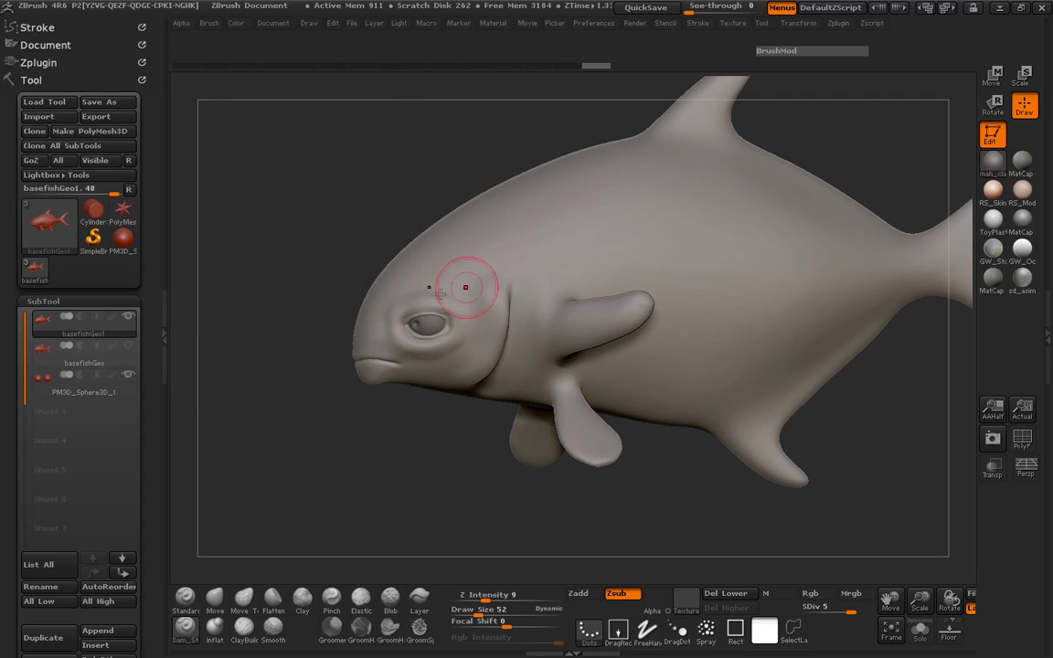
Collapse the side tray and subdivide the projected fish once more to level 6
left_click(176, 339)
left_click_drag(189, 329, 188, 305)
key("ctrl+d")
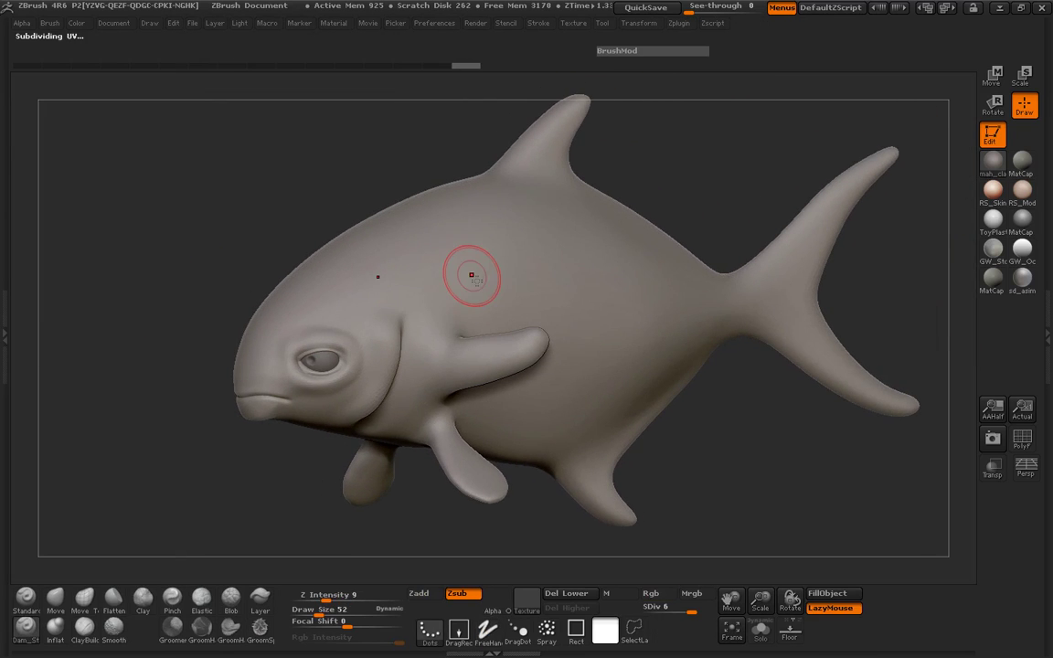
Mask the dorsal fin along the back and the whole forked tail fin with a draw size of 52
left_click_drag(330, 234, 298, 213, "alt")
left_click_drag(369, 198, 275, 230, "alt")
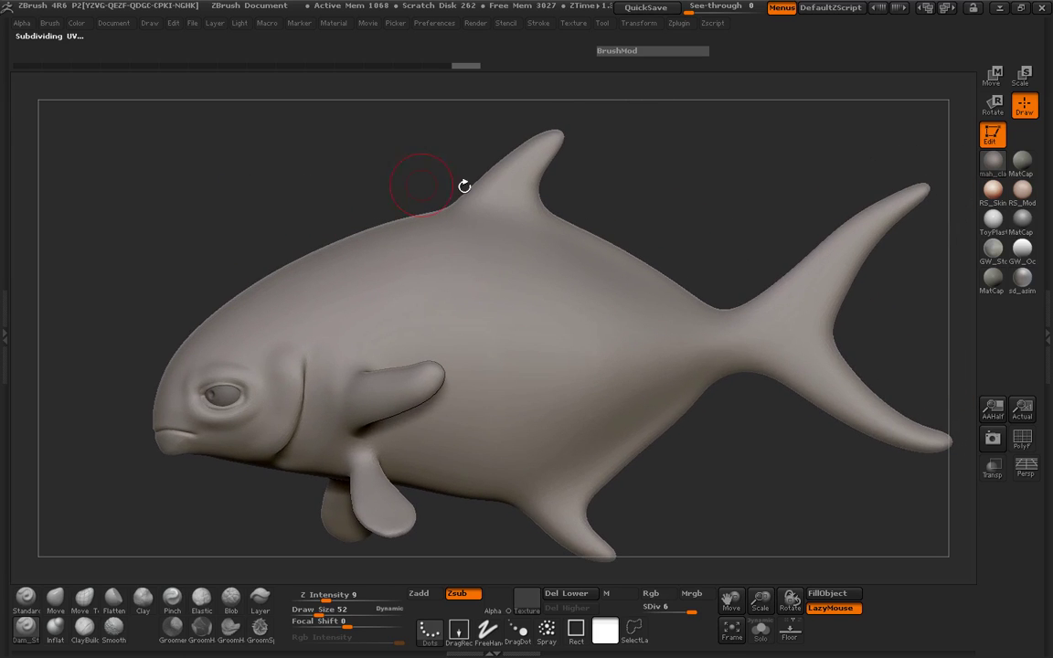
mouse_move(545, 144)
left_mouse_down("ctrl")
mouse_move(477, 199)
mouse_move(632, 264)
mouse_move(409, 182)
left_mouse_up("ctrl")
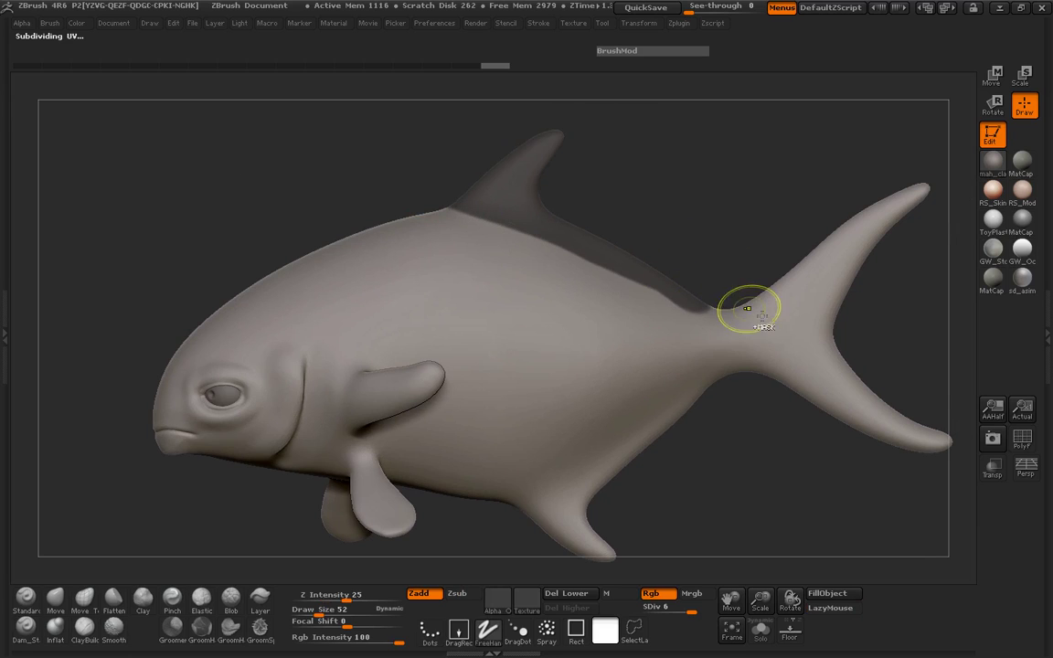
mouse_move(748, 309)
left_mouse_down()
mouse_move(766, 395)
mouse_move(827, 197)
mouse_move(886, 238)
left_mouse_up()
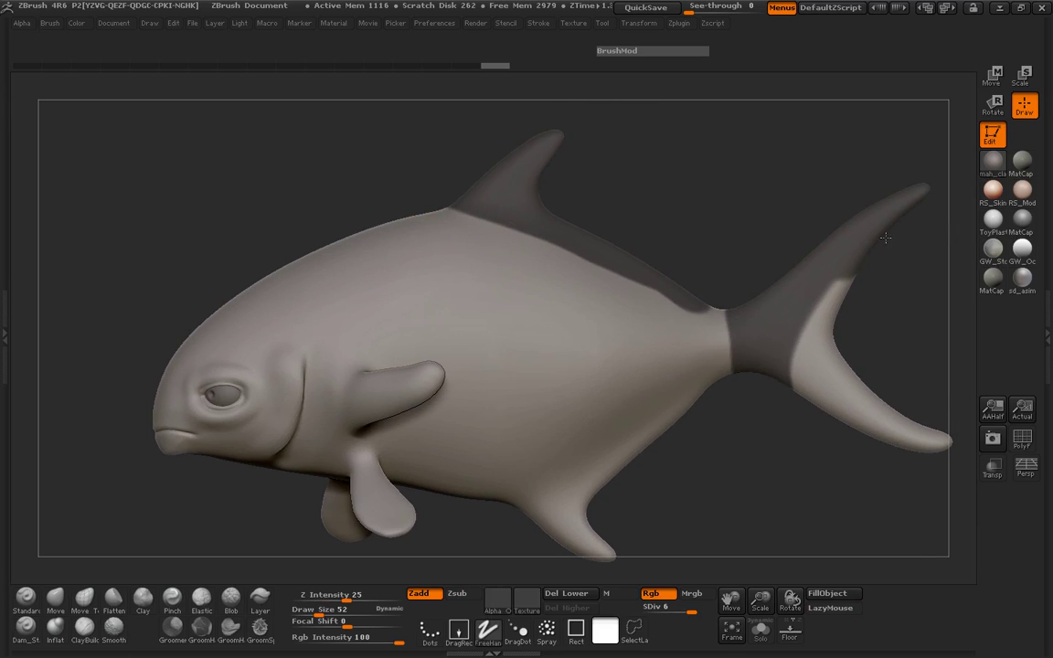
left_click_drag(909, 308, 712, 211, "alt")
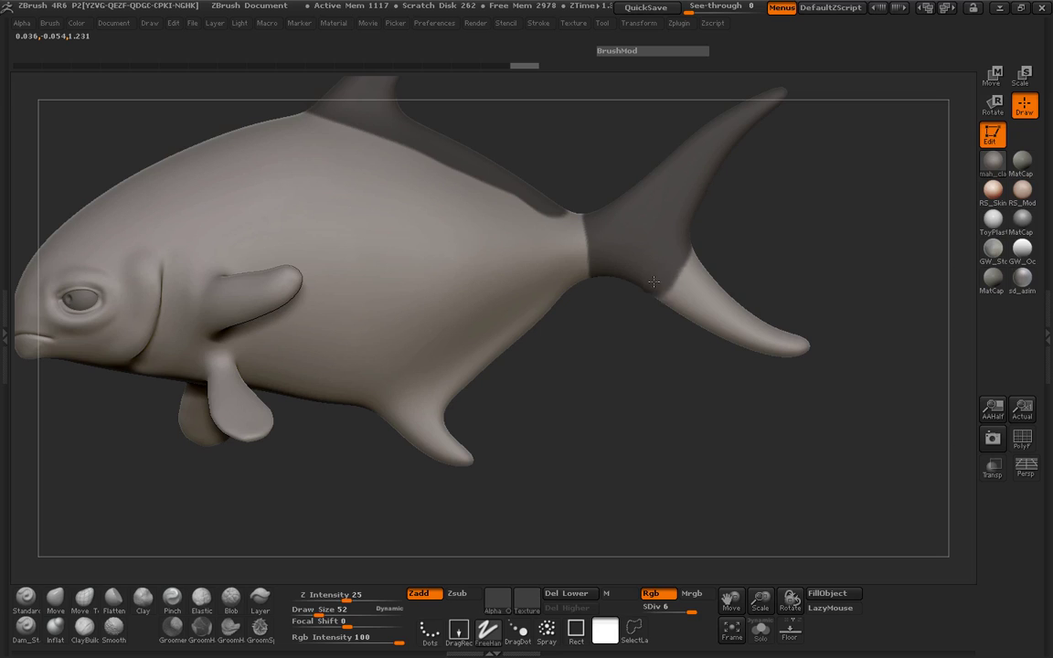
left_click_drag(654, 281, 688, 257)
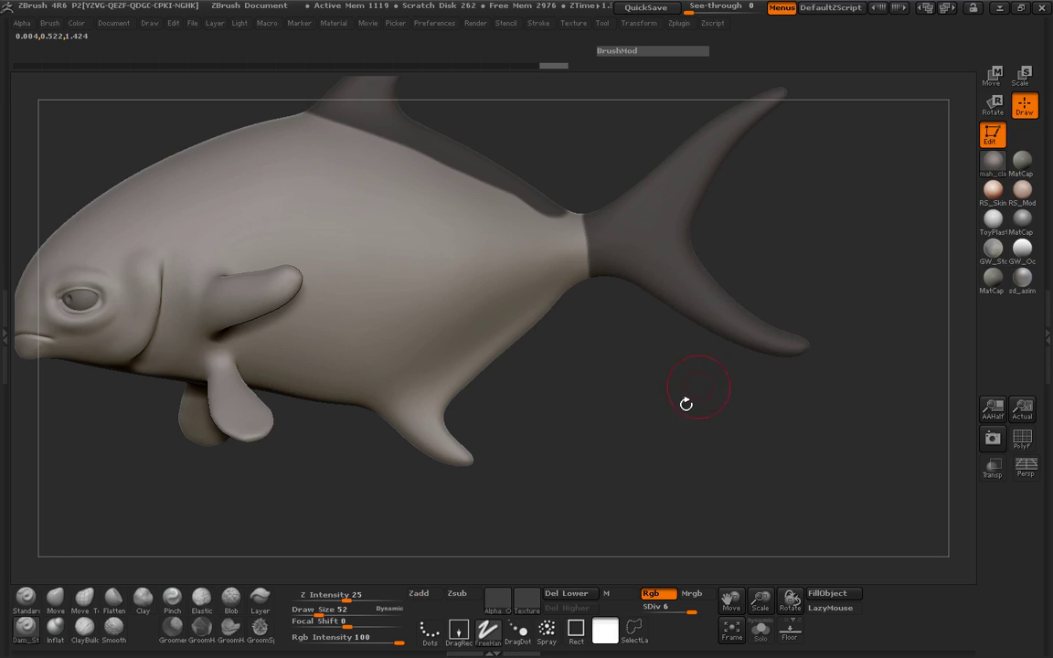
Select the Dam Standard brush and mask the anal fin beneath the fish's body
left_click_drag(683, 402, 770, 365, "alt")
mouse_move(507, 400)
left_mouse_down()
mouse_move(548, 329)
mouse_move(640, 254)
mouse_move(533, 355)
mouse_move(549, 414)
mouse_move(494, 385)
left_mouse_up()
key("b")
key("d")
key("s")
mouse_move(618, 404)
left_mouse_down("alt")
mouse_move(712, 421)
mouse_move(686, 457)
left_mouse_up("alt")
mouse_move(476, 472)
left_mouse_down("ctrl")
mouse_move(445, 441)
mouse_move(455, 466)
mouse_move(449, 436)
left_mouse_up("ctrl")
mouse_move(554, 464)
left_mouse_down()
mouse_move(602, 321)
mouse_move(596, 407)
left_mouse_up()
Mask the paired pelvic and pectoral fins
mouse_move(470, 424)
left_mouse_down("ctrl")
mouse_move(341, 439)
mouse_move(312, 498)
mouse_move(373, 395)
mouse_move(409, 434)
mouse_move(395, 407)
left_mouse_up("ctrl")
mouse_move(395, 394)
left_mouse_down("ctrl")
mouse_move(400, 425)
mouse_move(392, 367)
left_mouse_up("ctrl")
mouse_move(309, 399)
left_mouse_down()
mouse_move(334, 392)
mouse_move(431, 288)
mouse_move(450, 285)
left_mouse_up()
left_click_drag(392, 395, 420, 415, "ctrl")
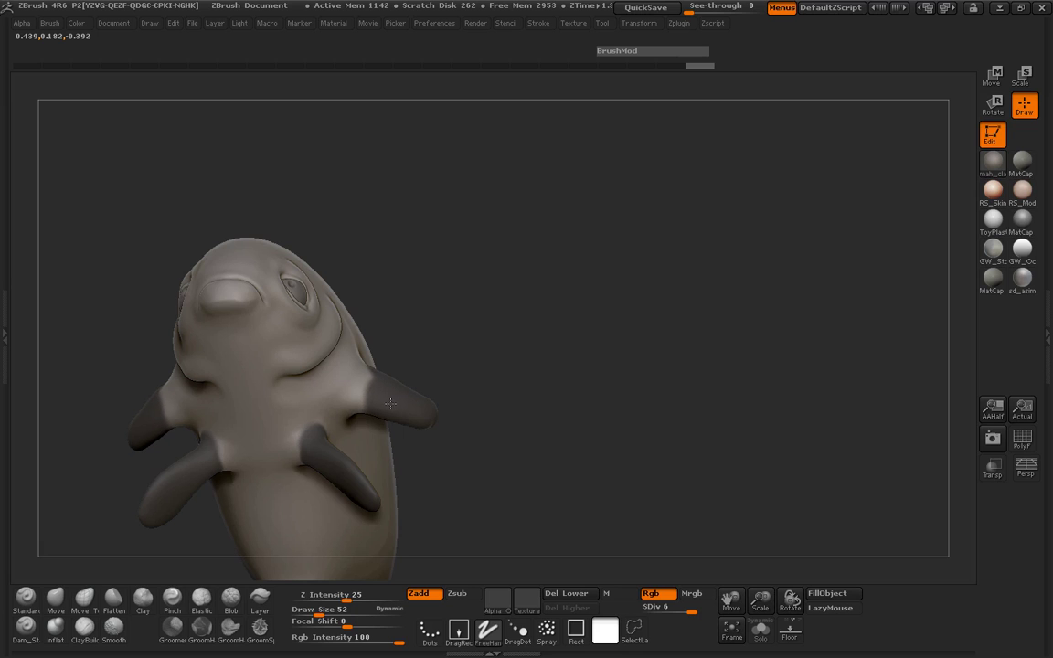
Clean up the mask around the base of the pectoral fin and reduce the draw size to 23
mouse_move(524, 423)
left_mouse_down()
mouse_move(273, 454)
mouse_move(227, 419)
mouse_move(243, 426)
mouse_move(265, 466)
left_mouse_up()
mouse_move(196, 235)
left_mouse_down()
mouse_move(268, 233)
mouse_move(253, 238)
left_mouse_up()
left_click_drag(531, 339, 534, 350, "ctrl+alt")
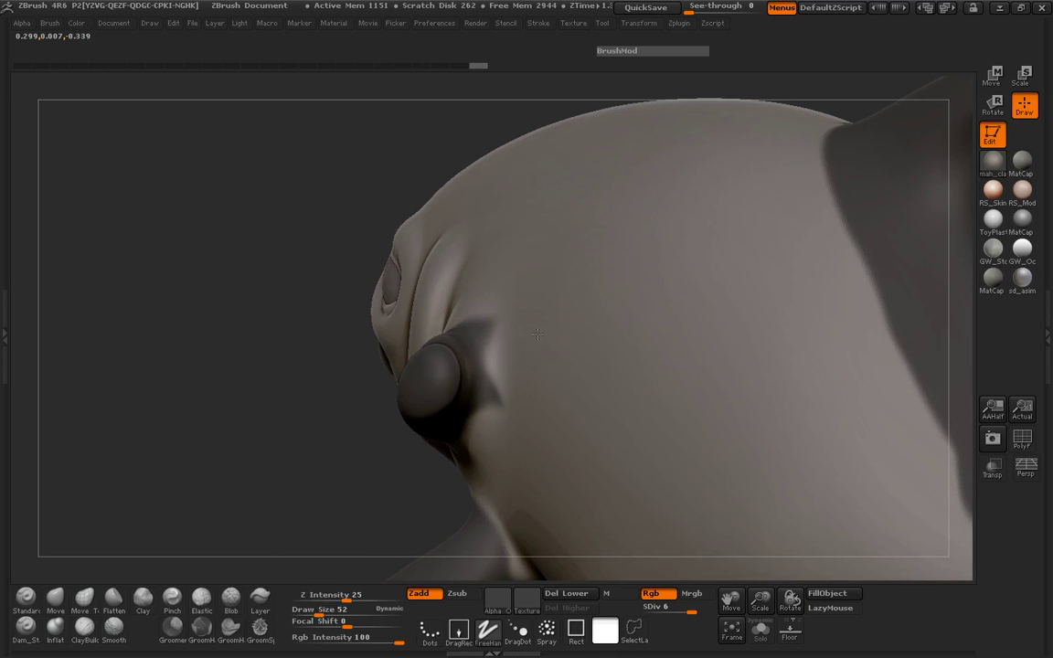
left_click_drag(277, 329, 236, 321)
key("space")
left_click_drag(468, 368, 458, 369)
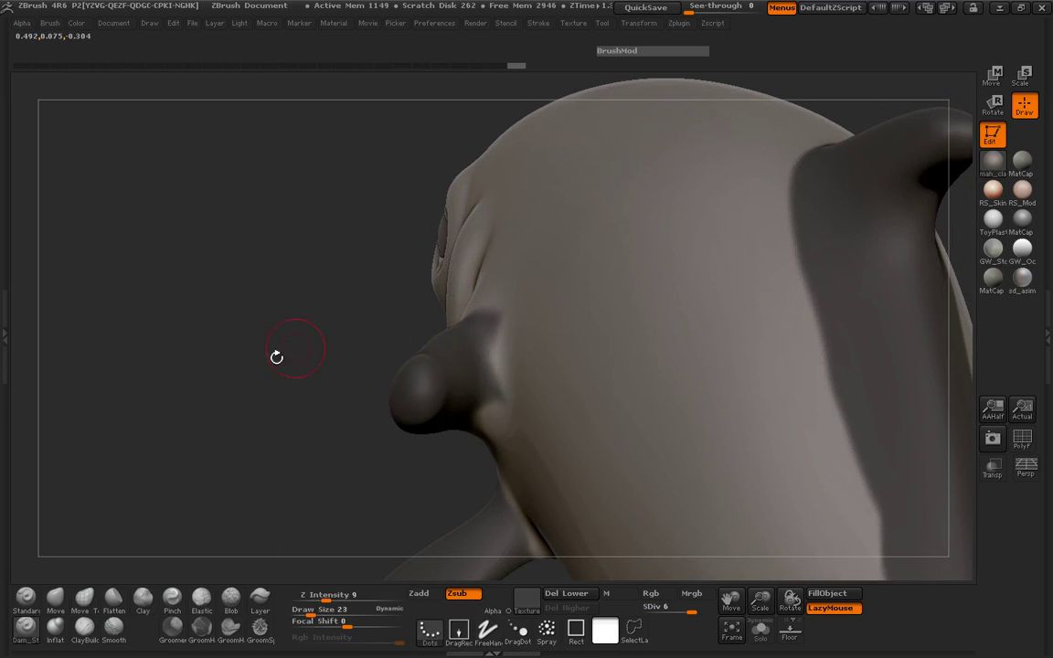
Soften the edges of the fin masks at subdivision level 4 and return the fish to level 6
left_click_drag(275, 357, 370, 358)
left_click_drag(692, 611, 685, 613)
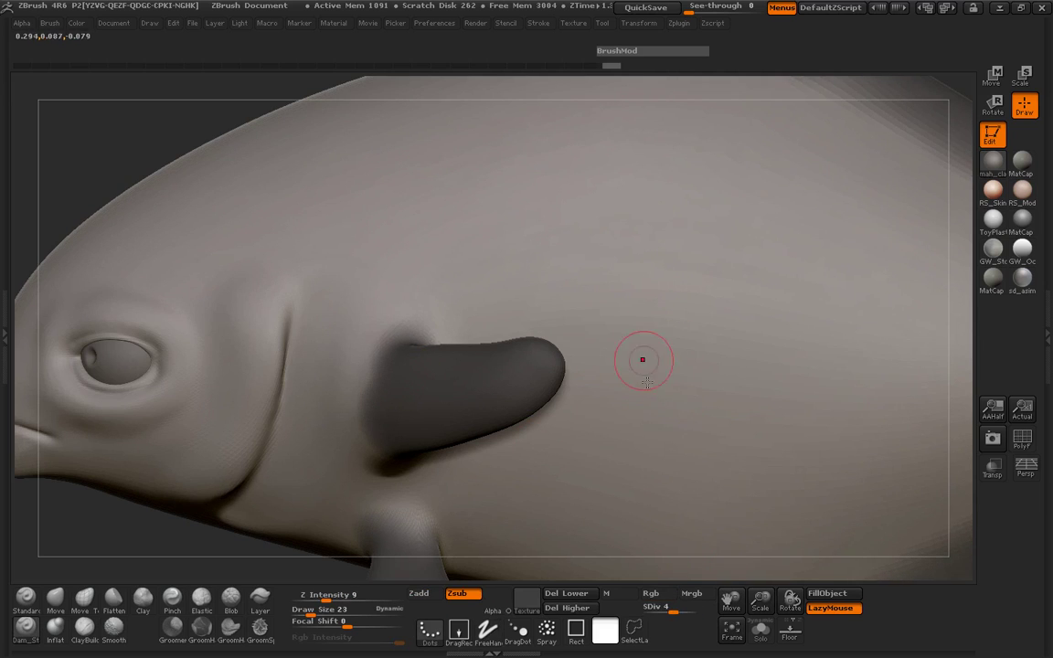
left_click_drag(673, 611, 708, 613)
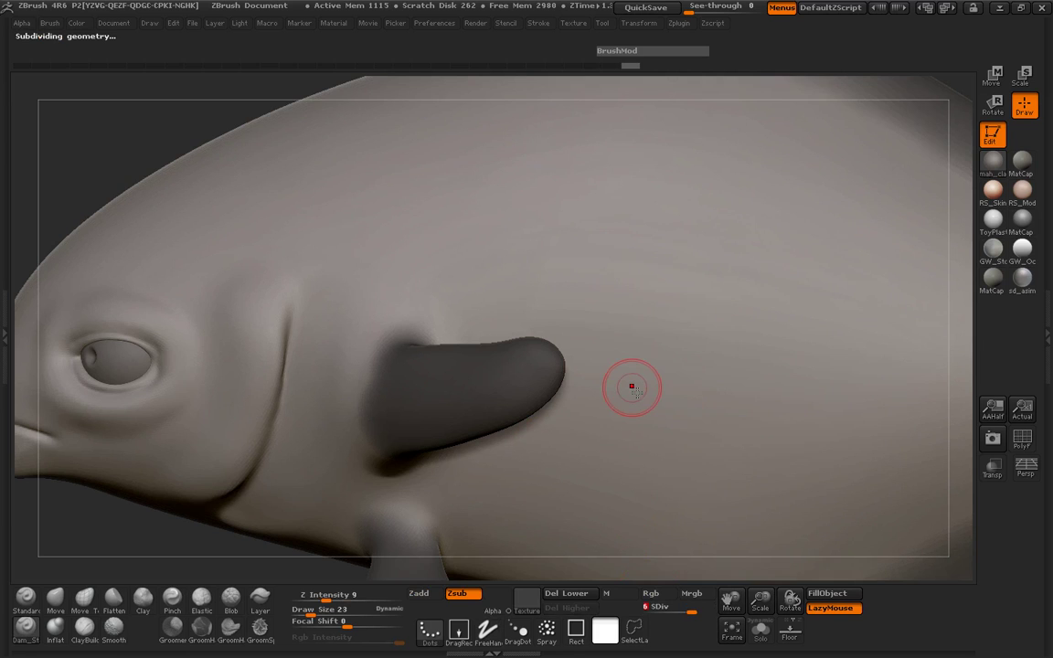
right_click_drag(633, 387, 612, 310, "ctrl")
Reopen the side tray and turn on surface noise for the fish to bring up the NoiseMaker
left_click_drag(169, 315, 21, 350)
left_click(5, 329)
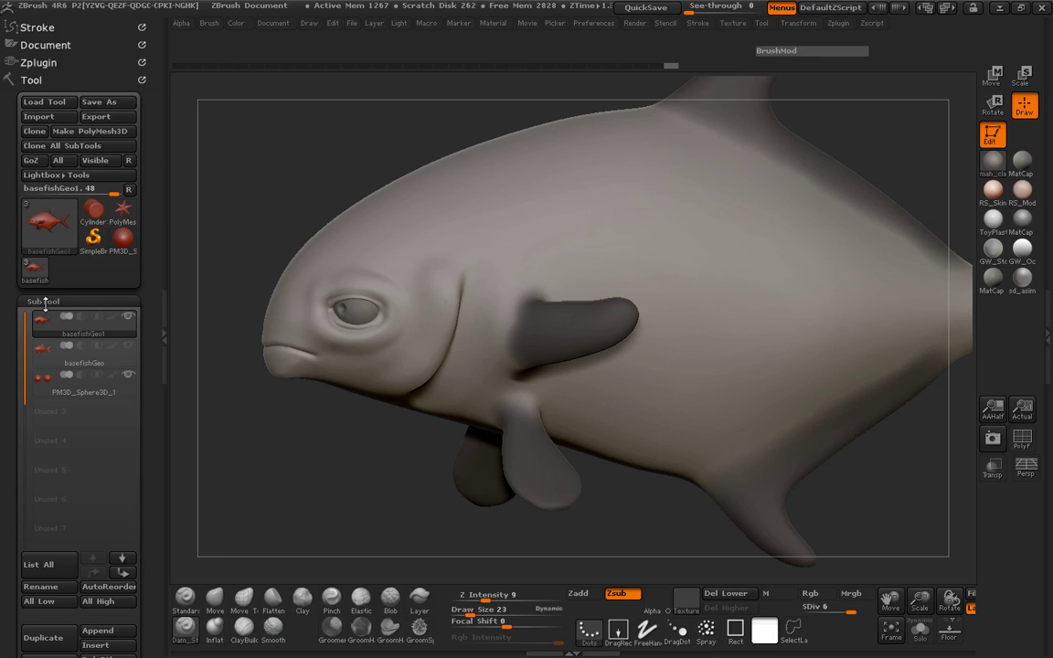
left_click(43, 302)
left_click(44, 407)
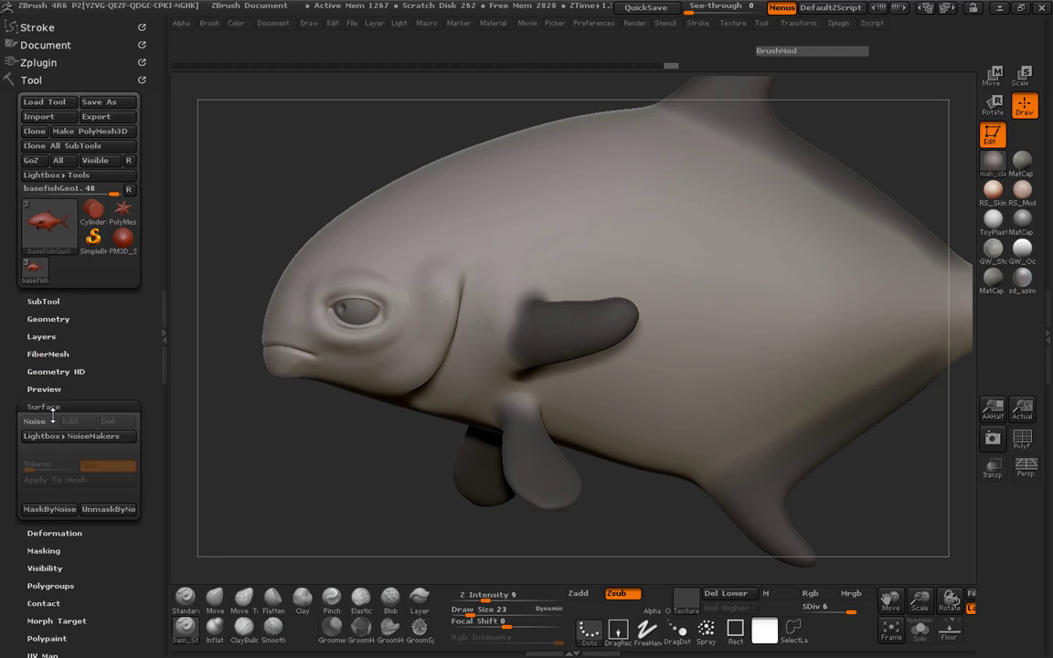
left_click(35, 421)
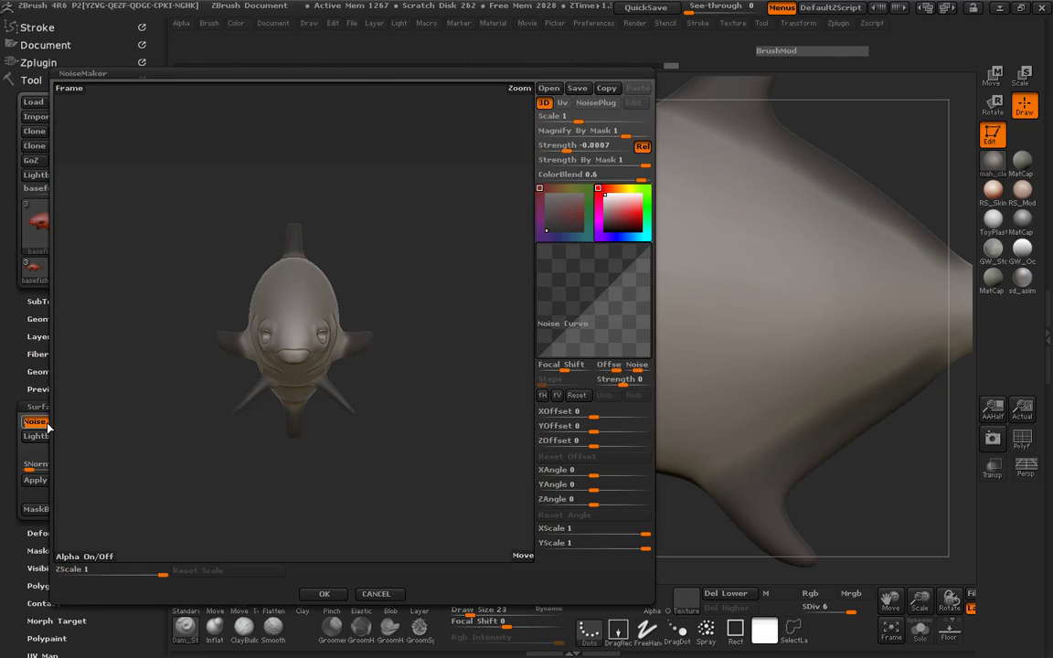
Load a cobblestone-like scale image from the alphas folder as the noise alpha
left_click(99, 560)
double_click(210, 165)
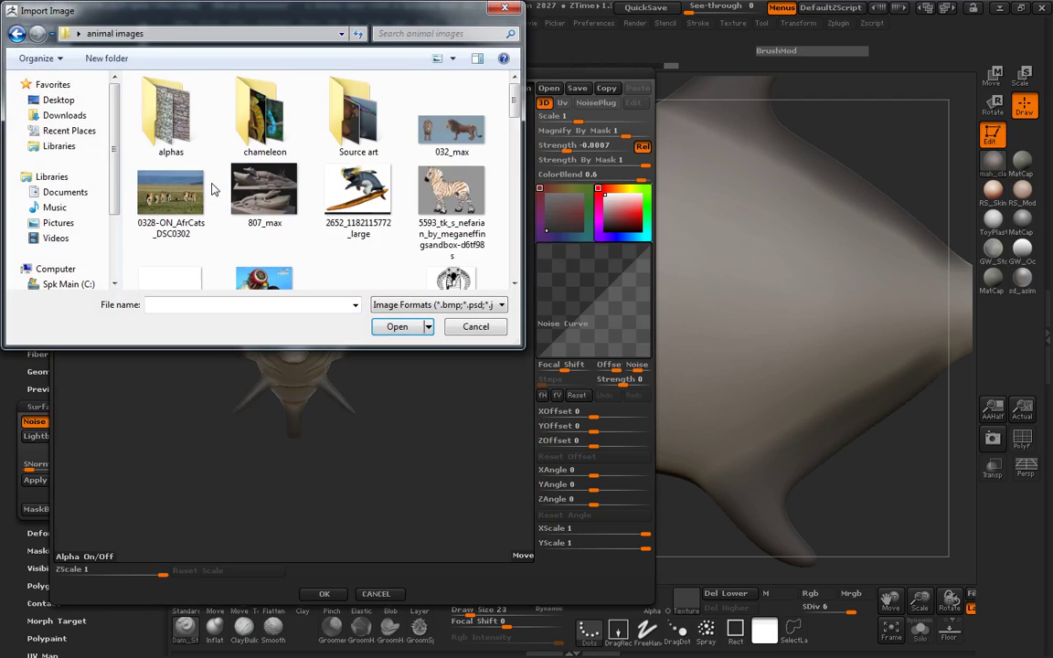
double_click(185, 137)
scroll(514, 112, "down", 2)
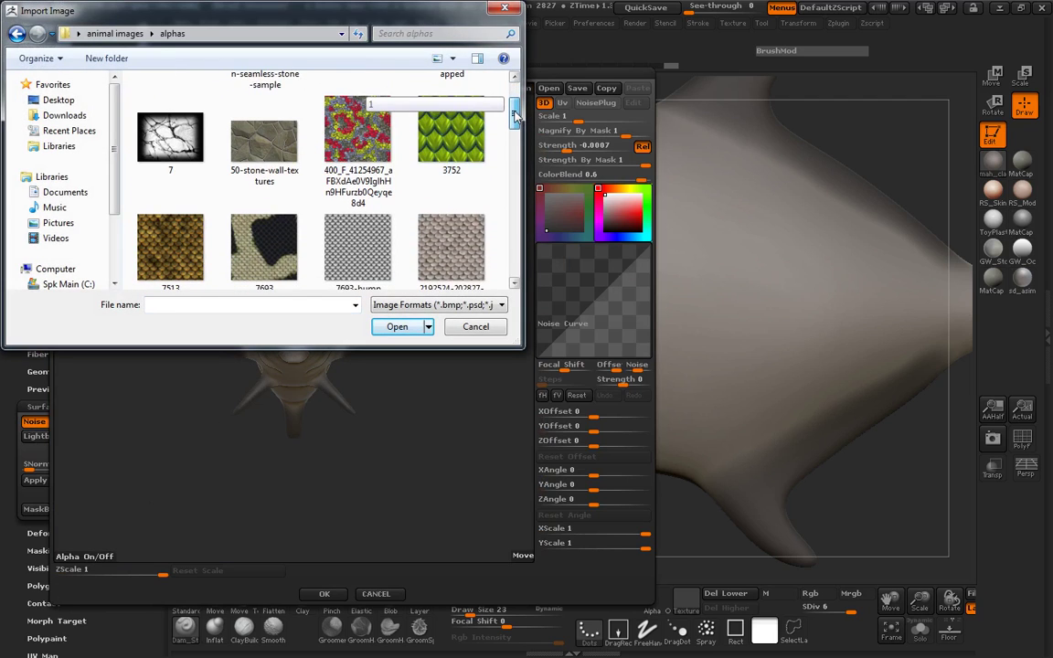
left_click_drag(515, 112, 507, 206)
double_click(351, 256)
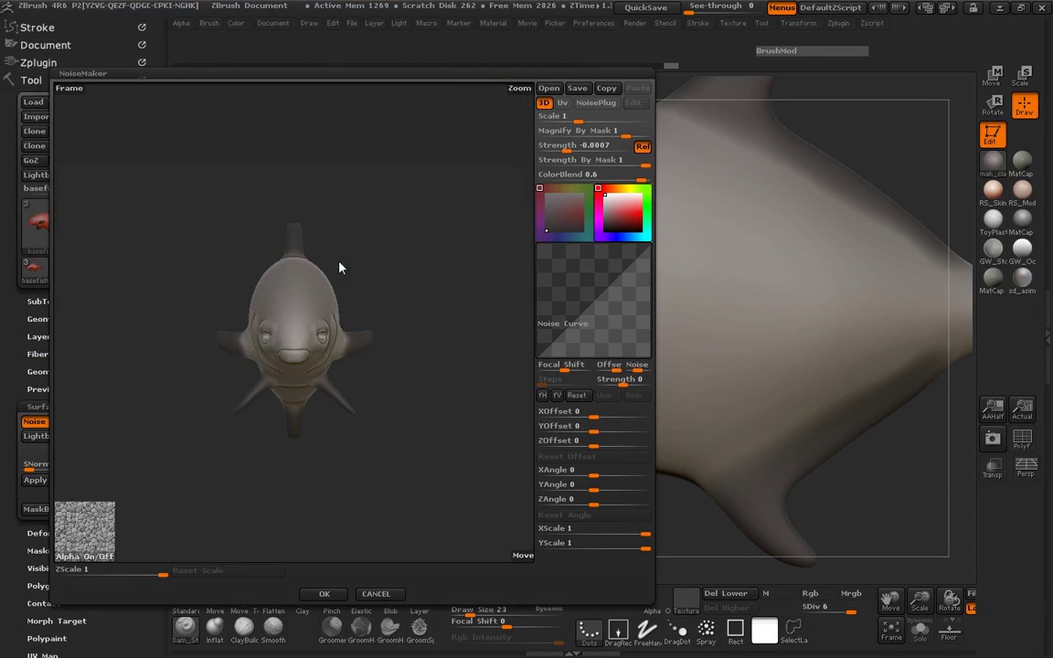
Set the noise strength to -0.0156 and map the noise by UV, framing the fish's side in the preview
mouse_move(259, 287)
right_mouse_down("ctrl")
mouse_move(479, 305)
mouse_move(423, 305)
mouse_move(431, 361)
right_mouse_up("ctrl")
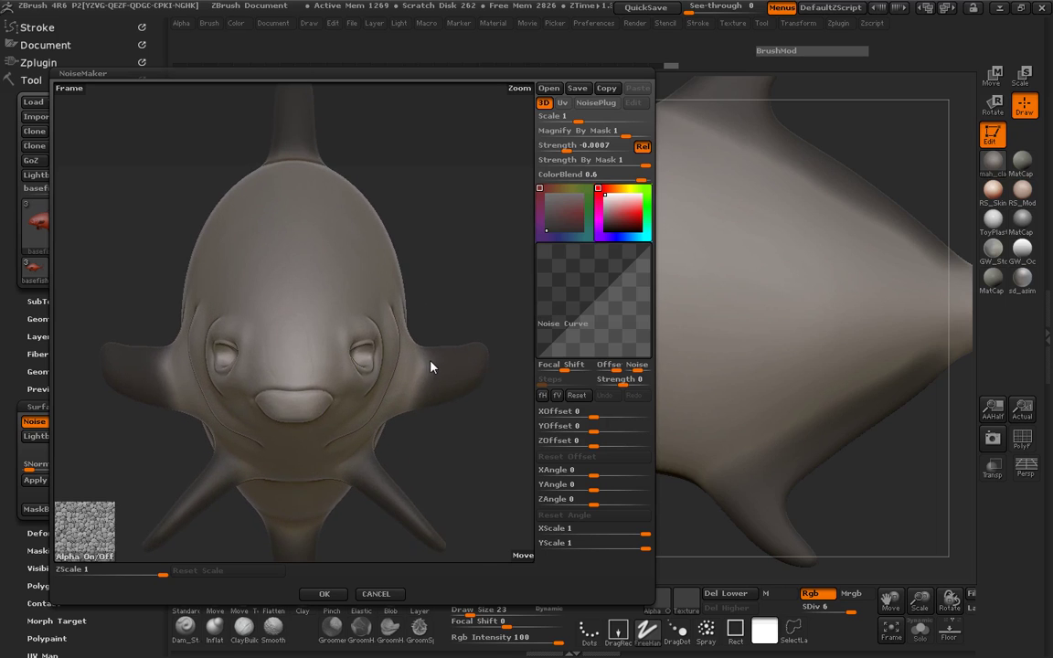
left_click_drag(446, 289, 437, 288)
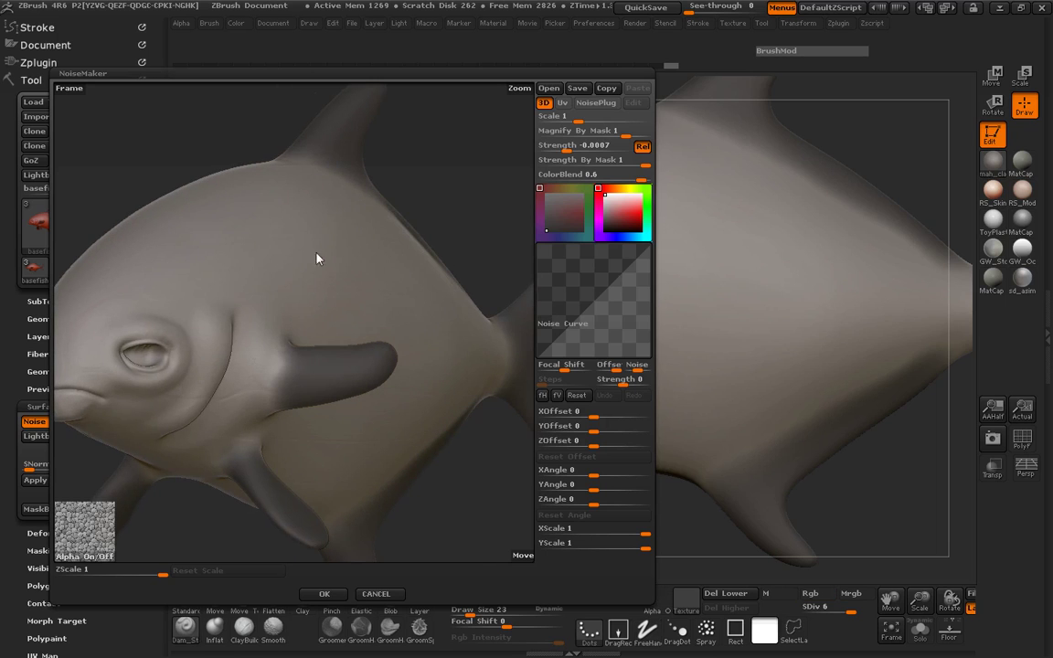
left_click_drag(138, 179, 217, 171, "alt")
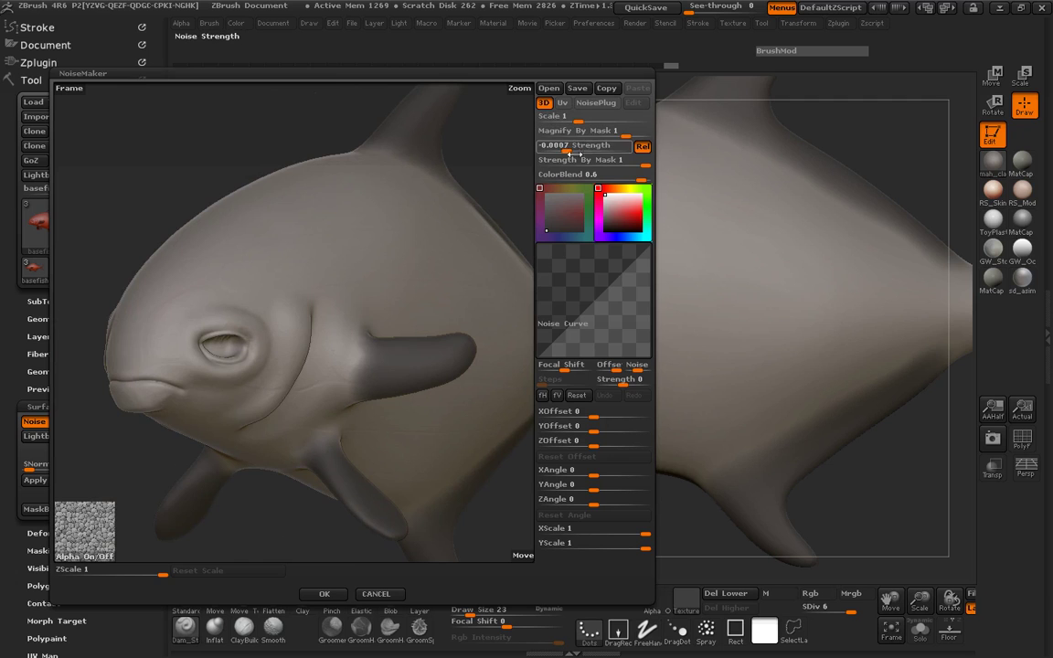
left_click_drag(573, 155, 570, 154)
left_click(563, 102)
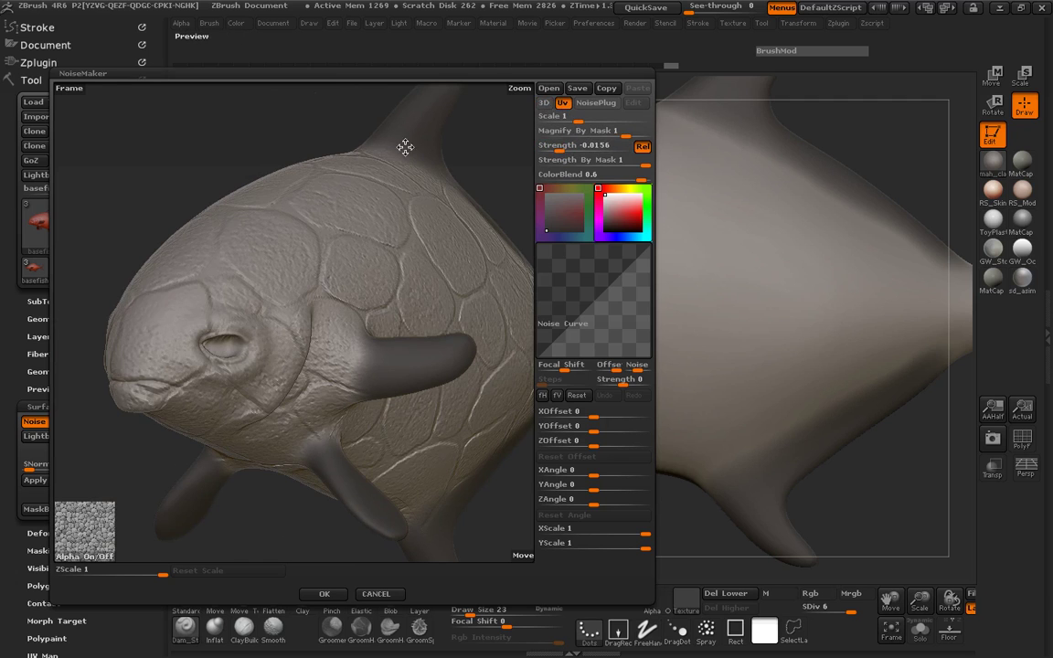
Reduce the noise scale to 0.0806, checking the scale pattern on the fish's front, underside and flank
left_click_drag(208, 180, 251, 181)
left_click_drag(580, 117, 575, 125)
left_click_drag(496, 145, 483, 147)
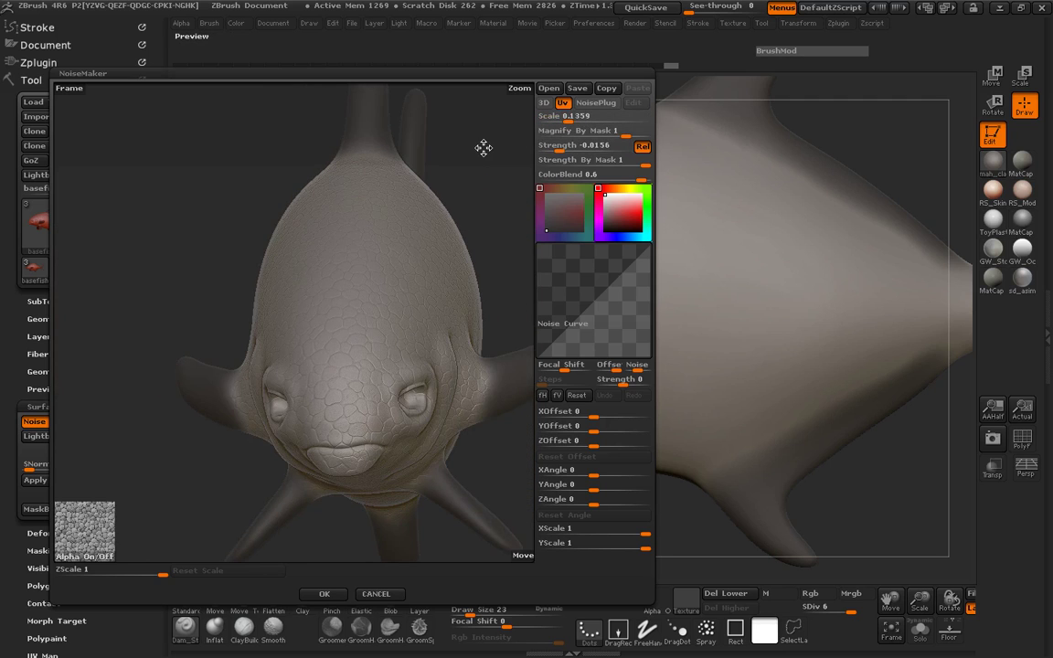
left_click_drag(199, 244, 136, 194)
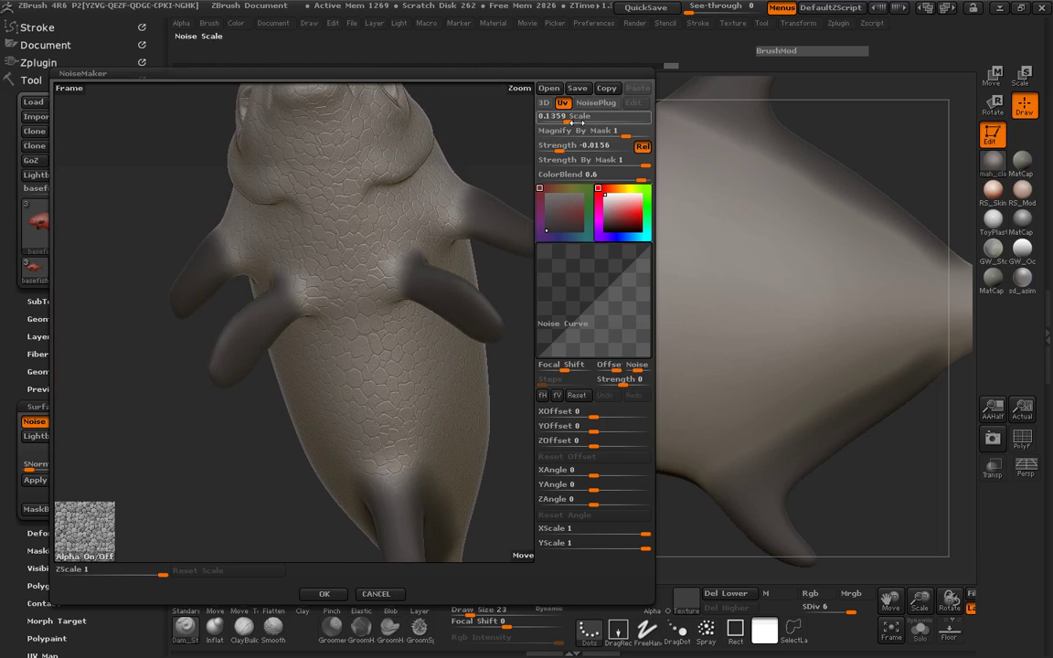
left_click_drag(571, 121, 568, 121)
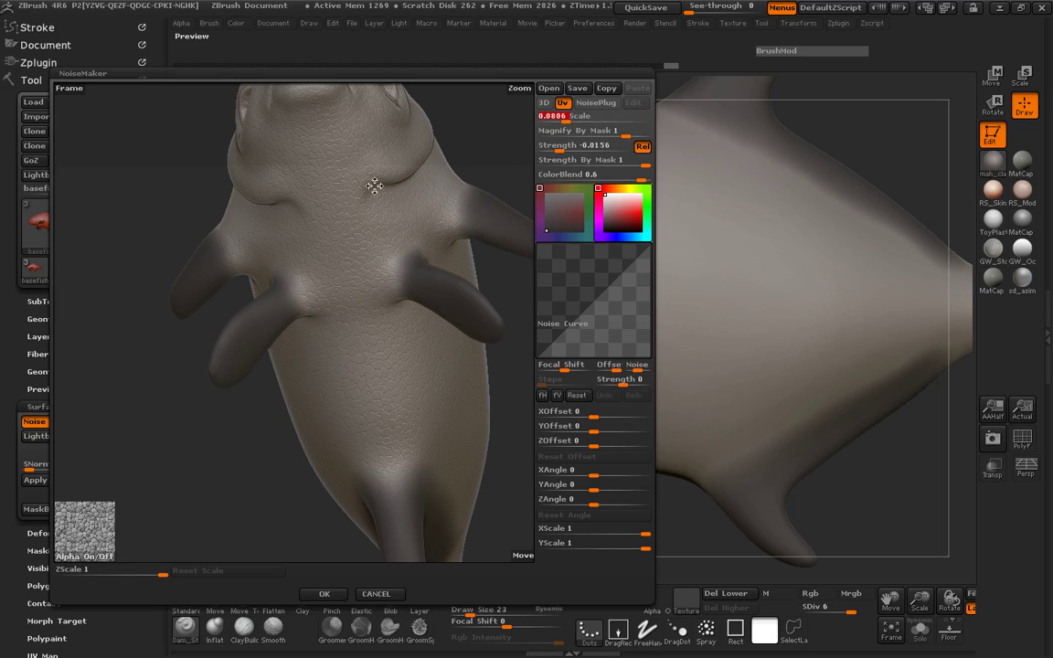
left_click_drag(128, 217, 157, 249)
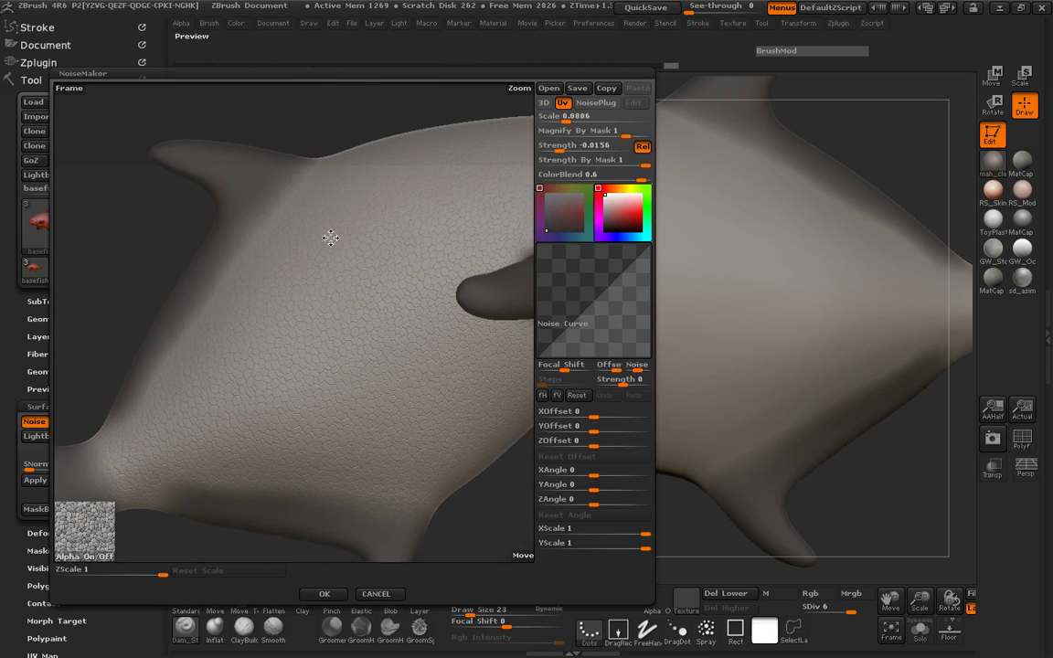
Accept the scale noise and apply it to the fish mesh
left_click(361, 594)
left_click_drag(228, 242, 336, 233)
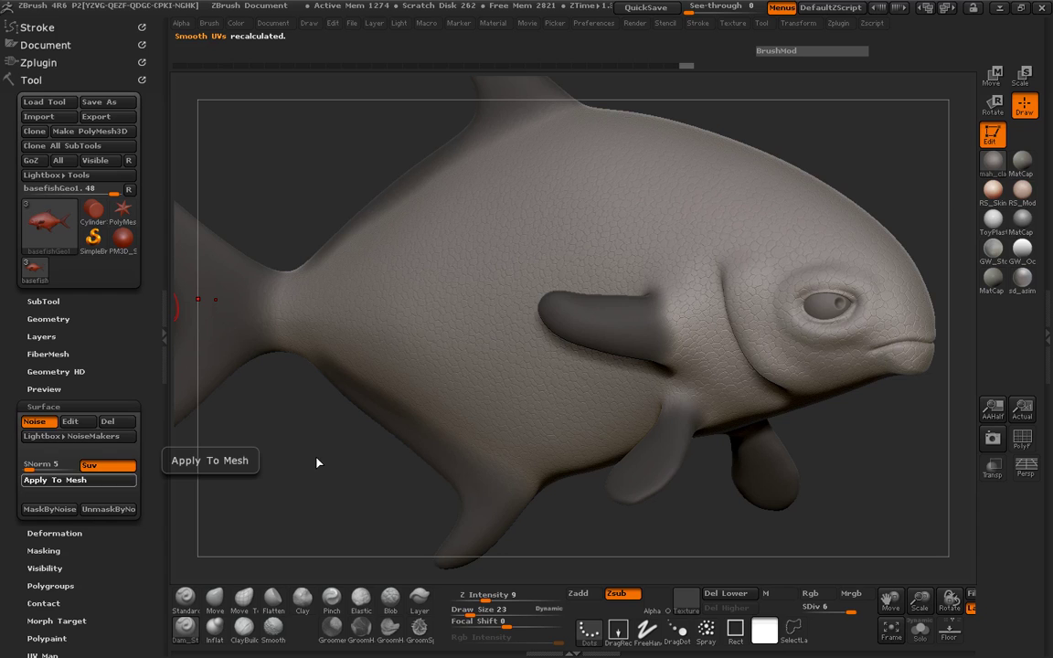
mouse_move(300, 460)
left_mouse_down()
mouse_move(327, 461)
mouse_move(305, 466)
left_mouse_up()
Reactivate the surface noise, edit it and replace its alpha with the reptilianskin image
left_click(35, 421)
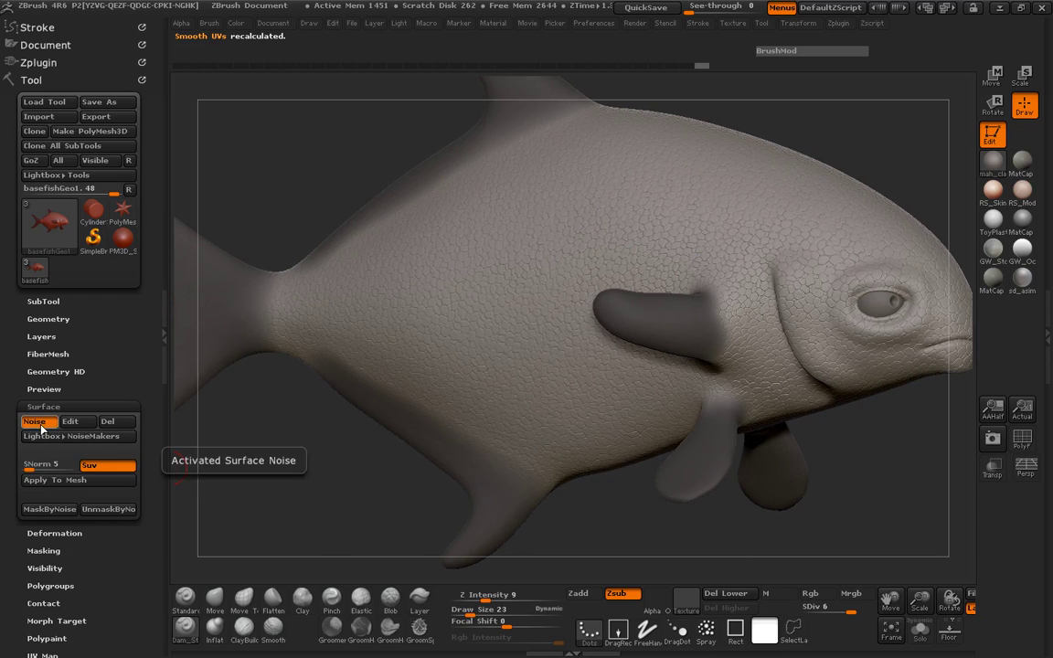
left_click(69, 421)
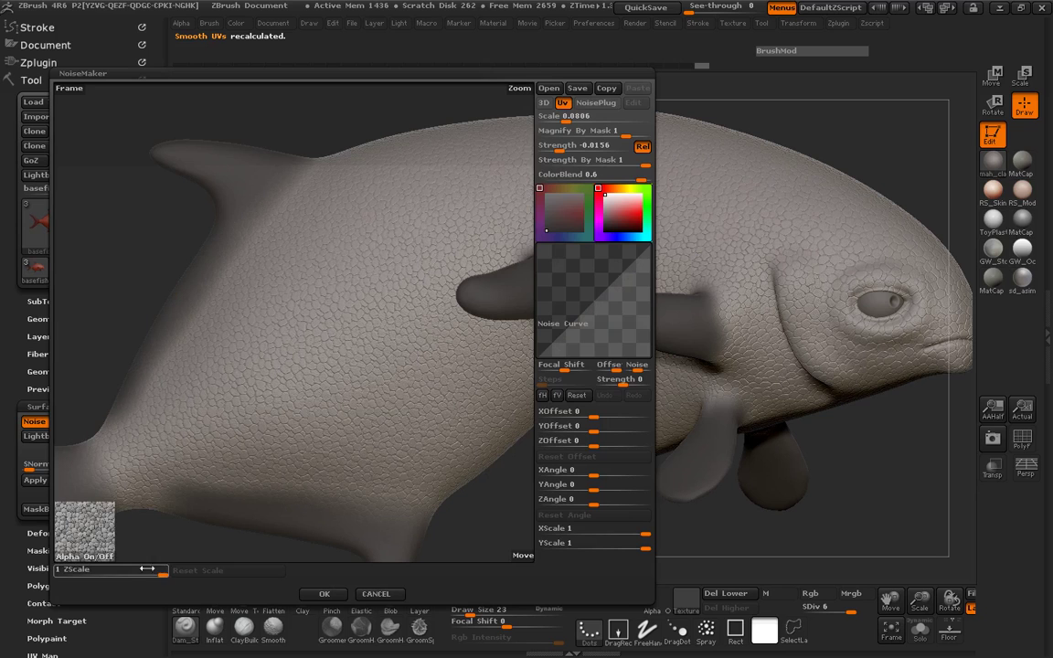
left_click(103, 559)
left_click(94, 559)
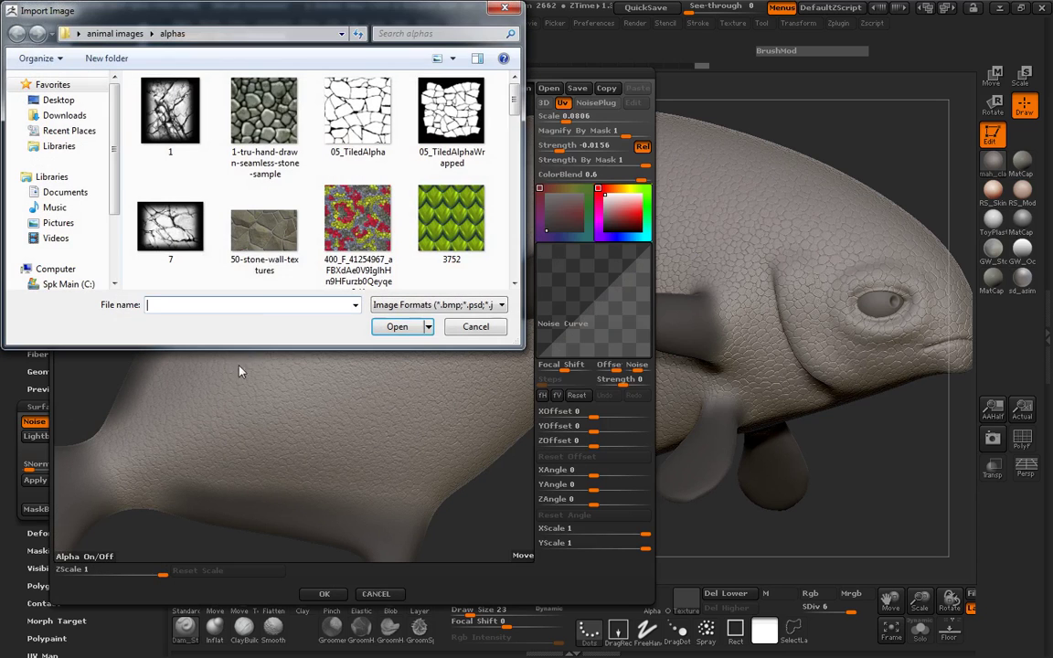
scroll(514, 122, "down", 2)
left_click_drag(515, 121, 510, 214)
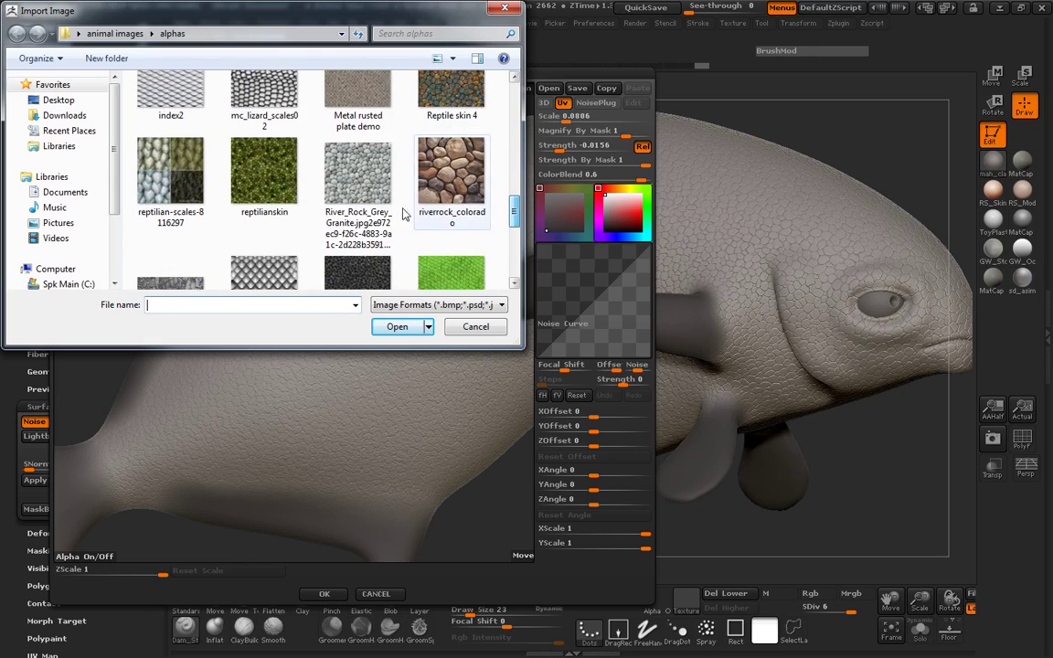
left_click(270, 198)
double_click(270, 198)
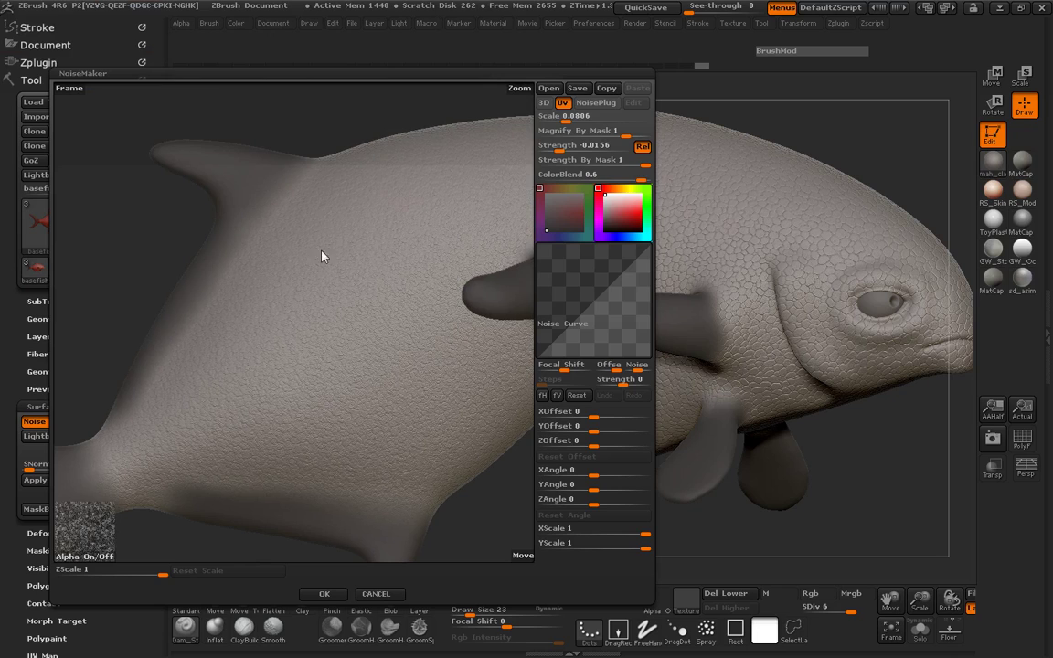
Set the noise strength to -0.0126 and the scale to 0.1359, then accept the second noise pattern
left_click(566, 147)
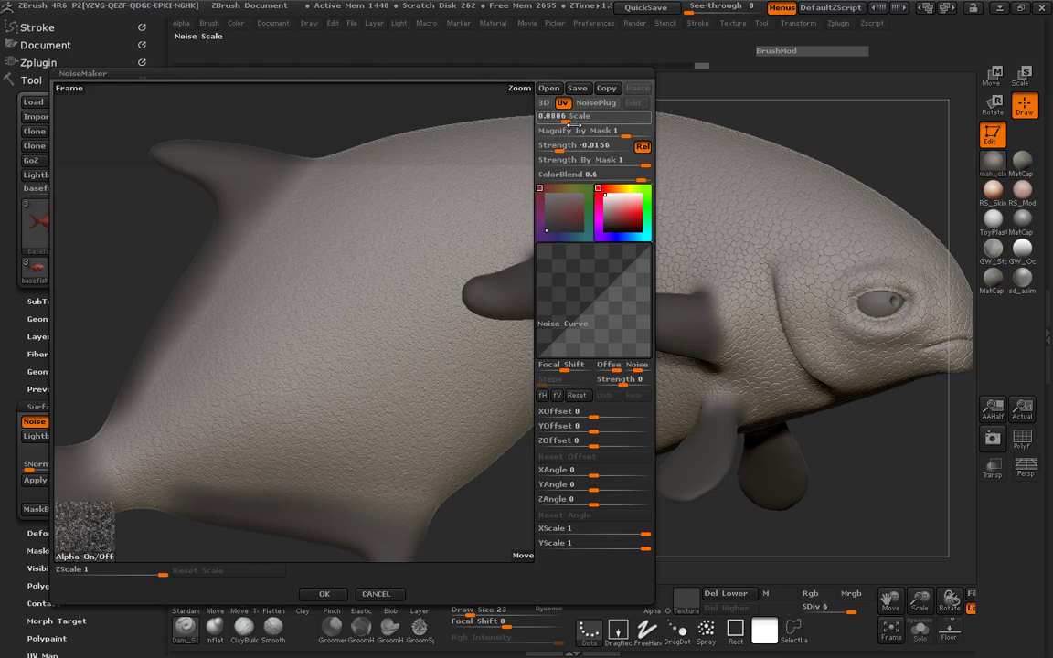
mouse_move(572, 124)
left_mouse_down()
mouse_move(604, 126)
mouse_move(574, 126)
mouse_move(573, 152)
mouse_move(568, 121)
left_mouse_up()
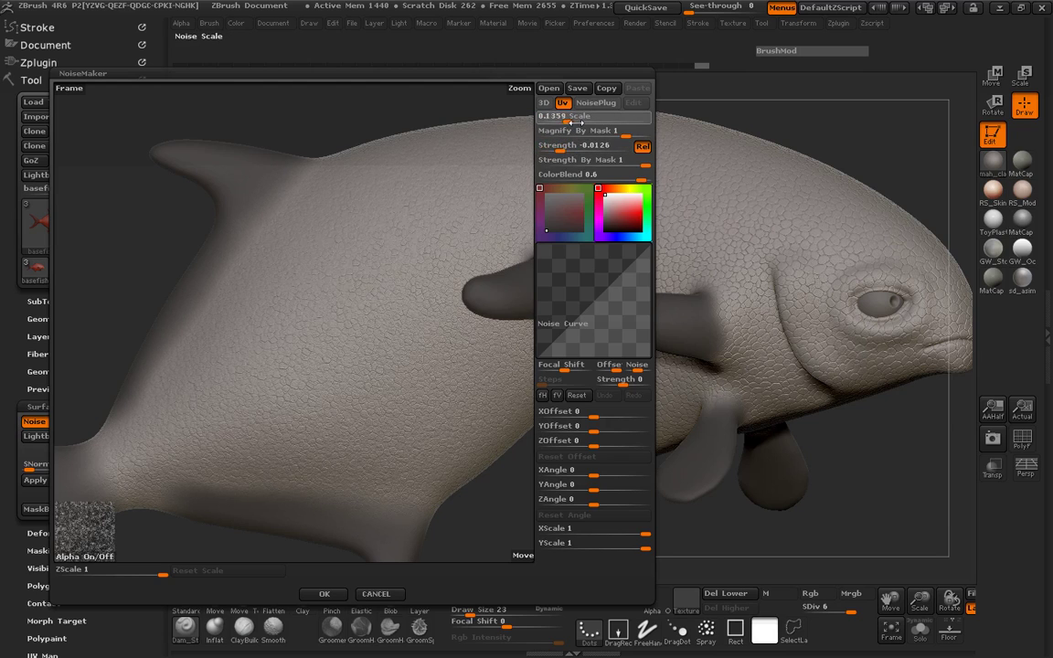
left_click_drag(120, 297, 104, 263)
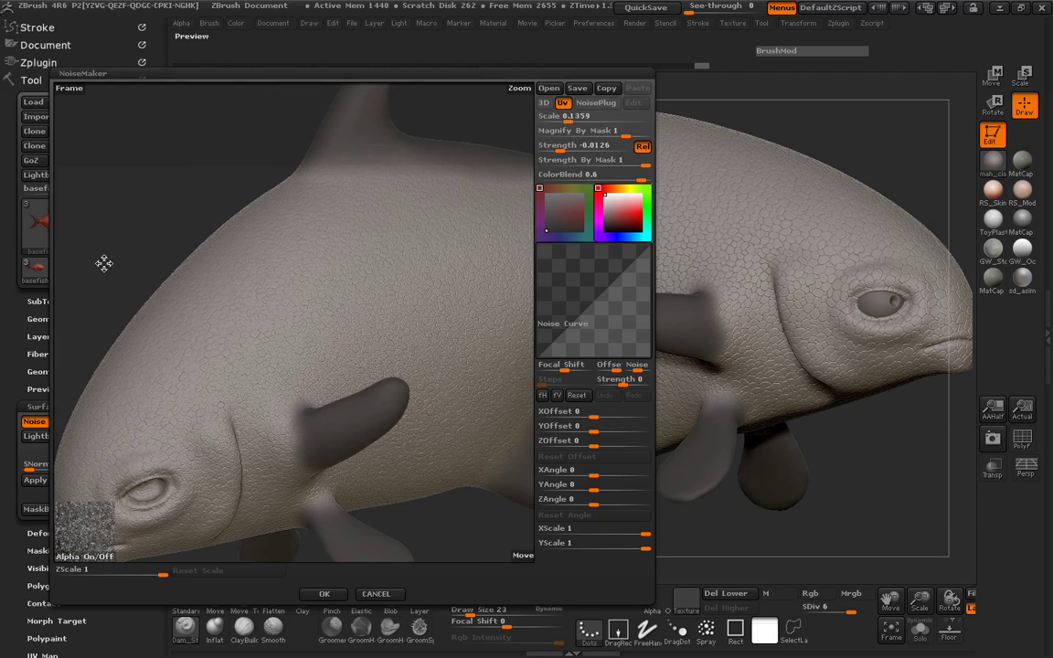
left_click(322, 594)
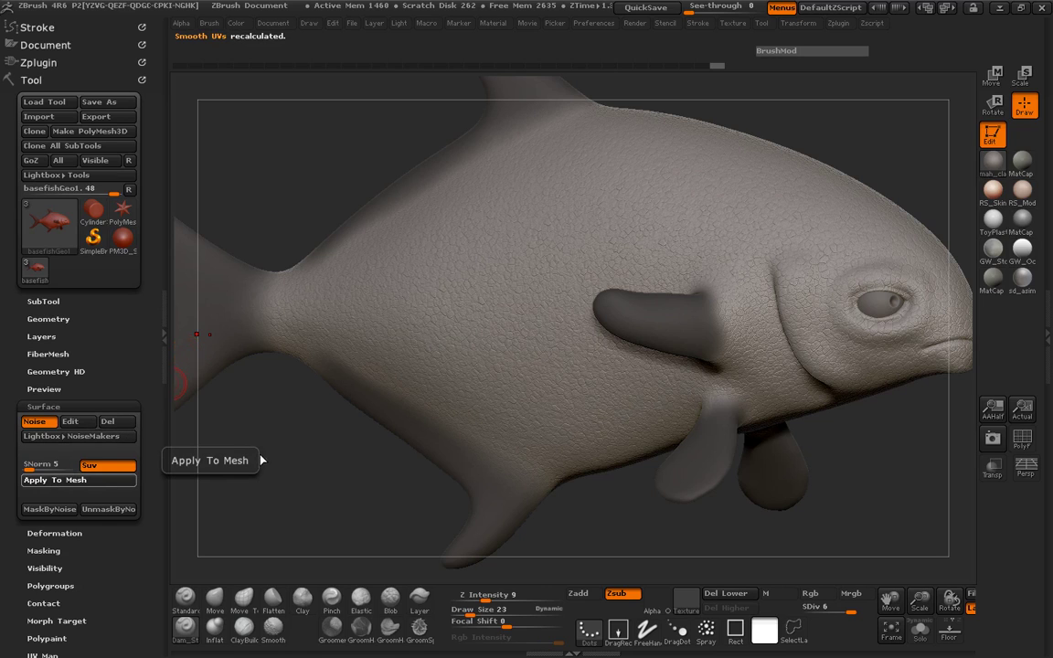
Apply the reptilian skin noise to the fish mesh
left_click(80, 480)
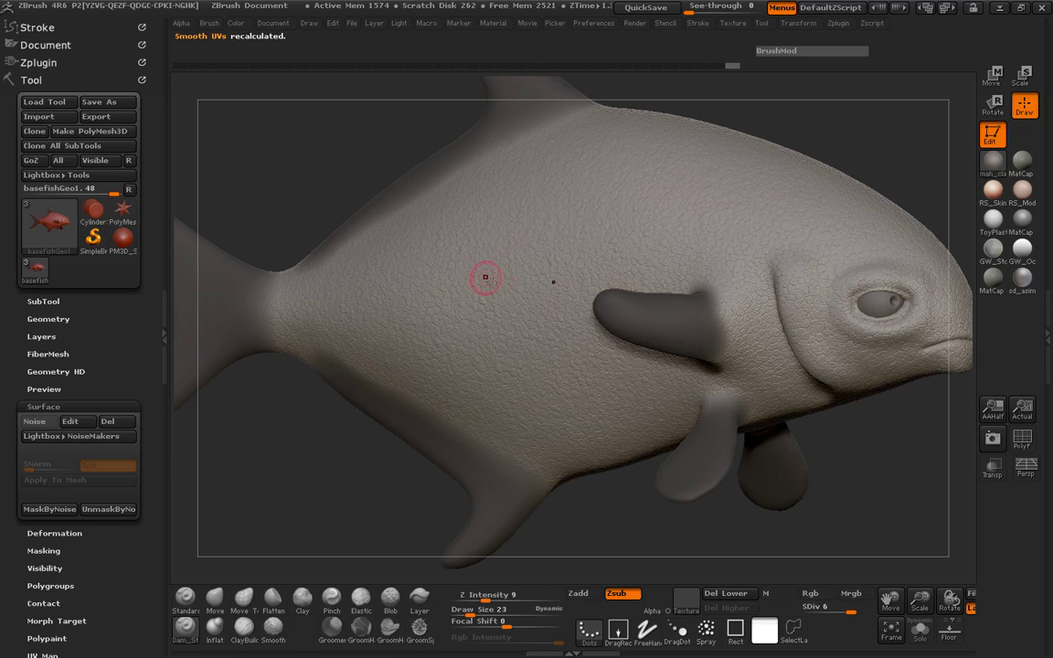
mouse_move(308, 481)
left_mouse_down()
mouse_move(305, 495)
mouse_move(320, 468)
left_mouse_up()
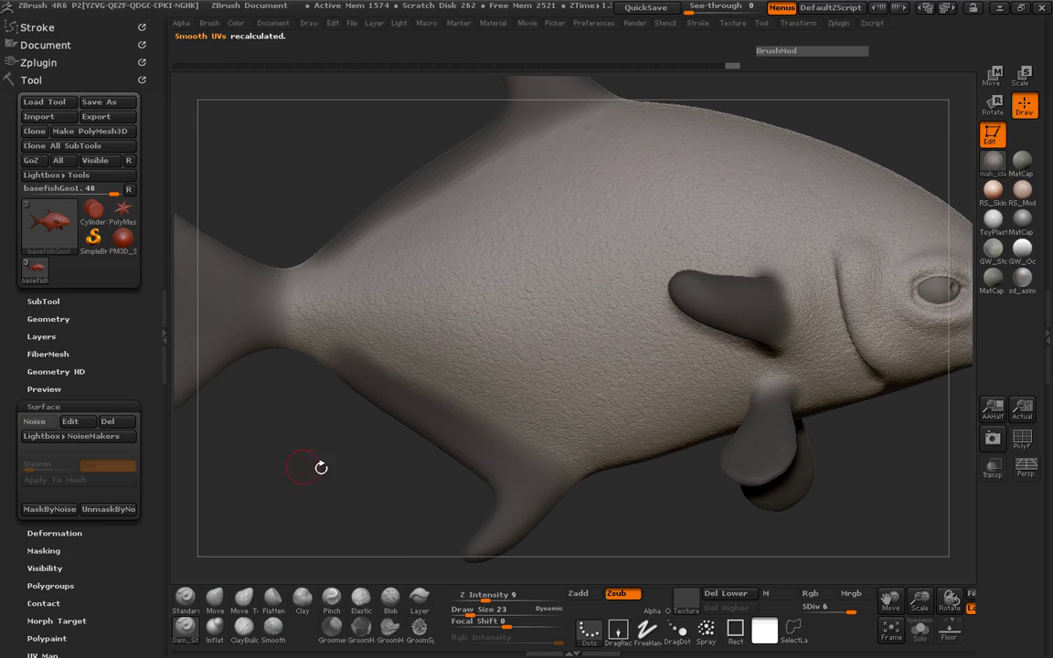
Reactivate the surface noise, open it for editing and load the 7693 scale image as its alpha
left_click(34, 421)
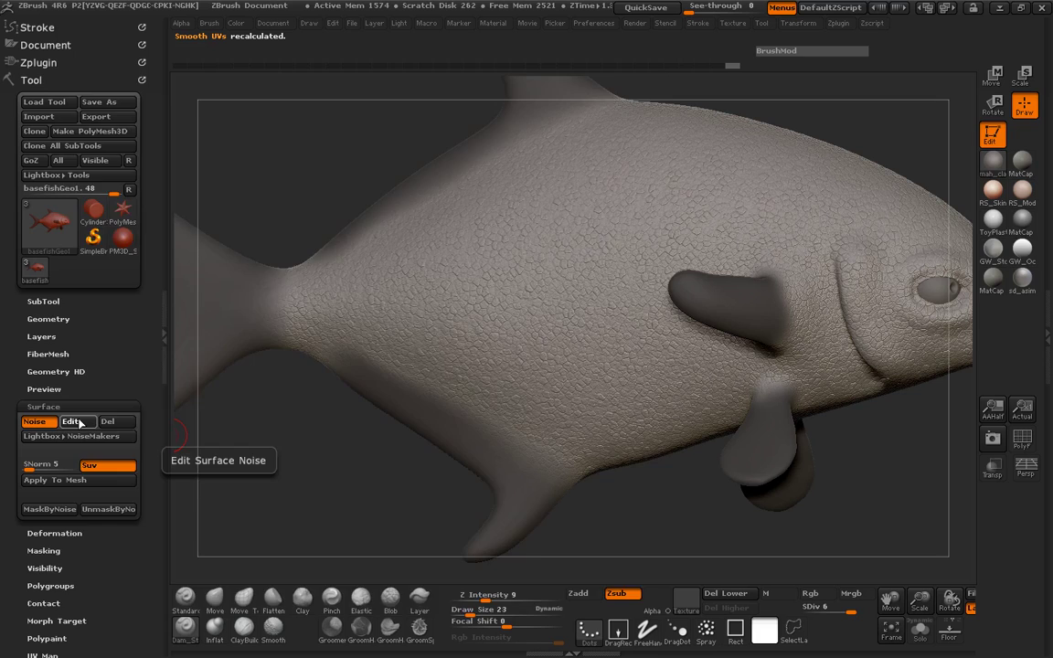
left_click(69, 421)
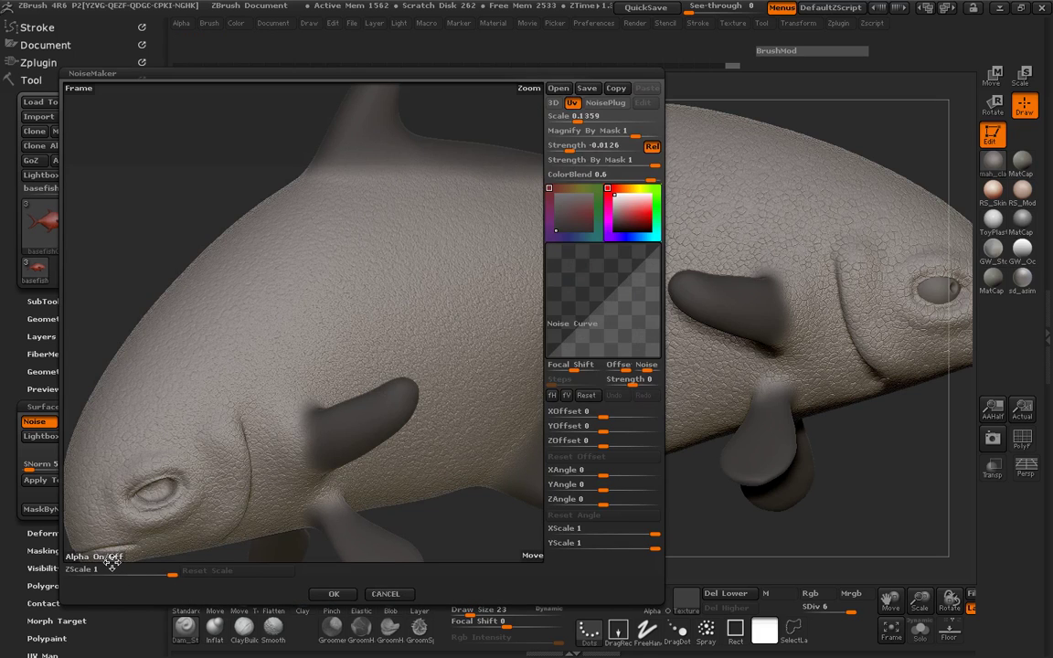
left_click(98, 508)
scroll(513, 110, "down", 2)
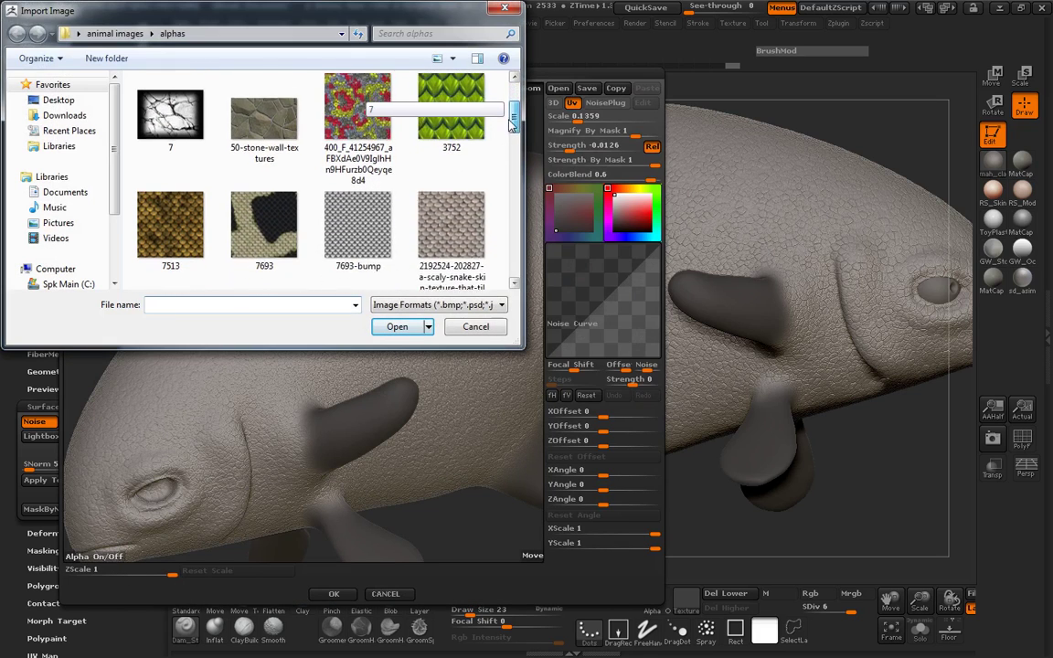
double_click(260, 224)
left_click_drag(137, 240, 143, 239)
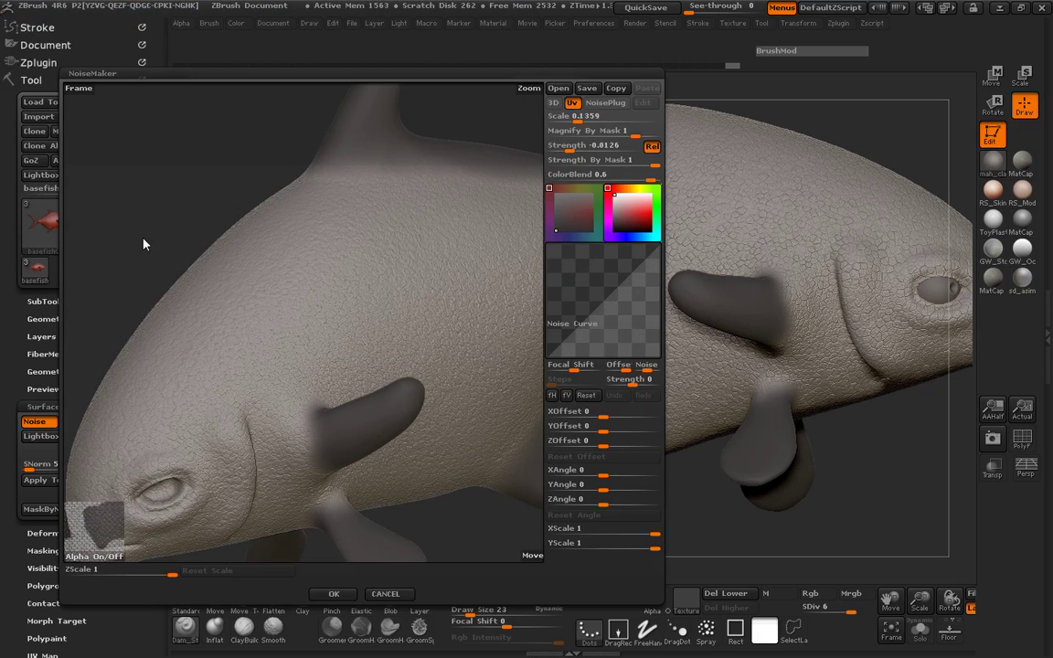
Set the noise strength to -0.0561 and the scale to 0.0964, inspecting the pattern on the fish's flank and underside
left_click_drag(567, 150, 583, 120)
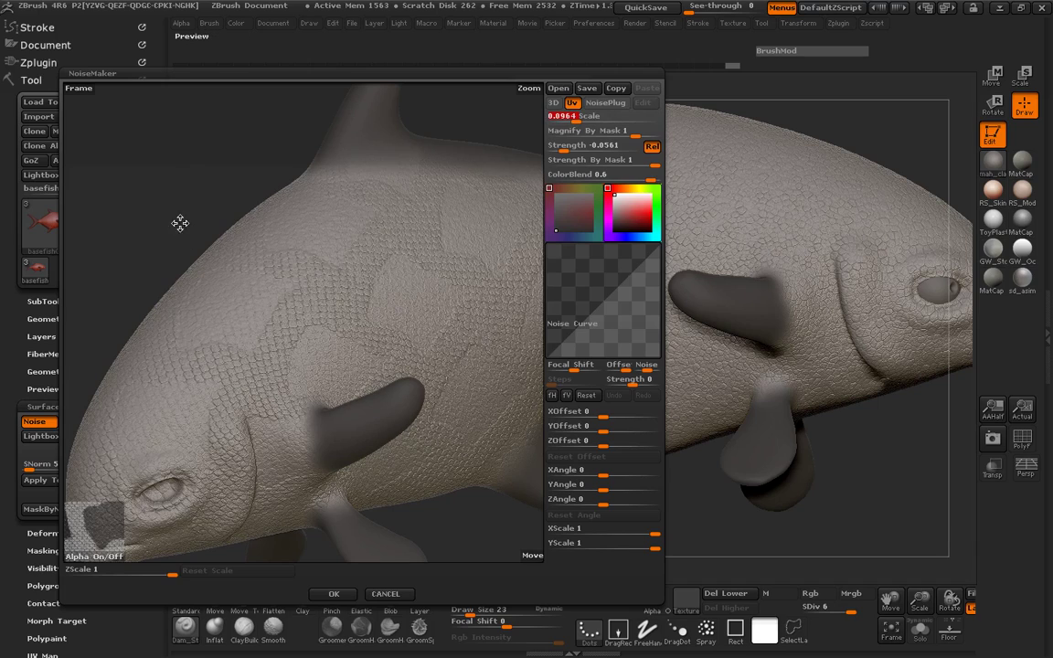
left_click_drag(177, 186, 230, 289)
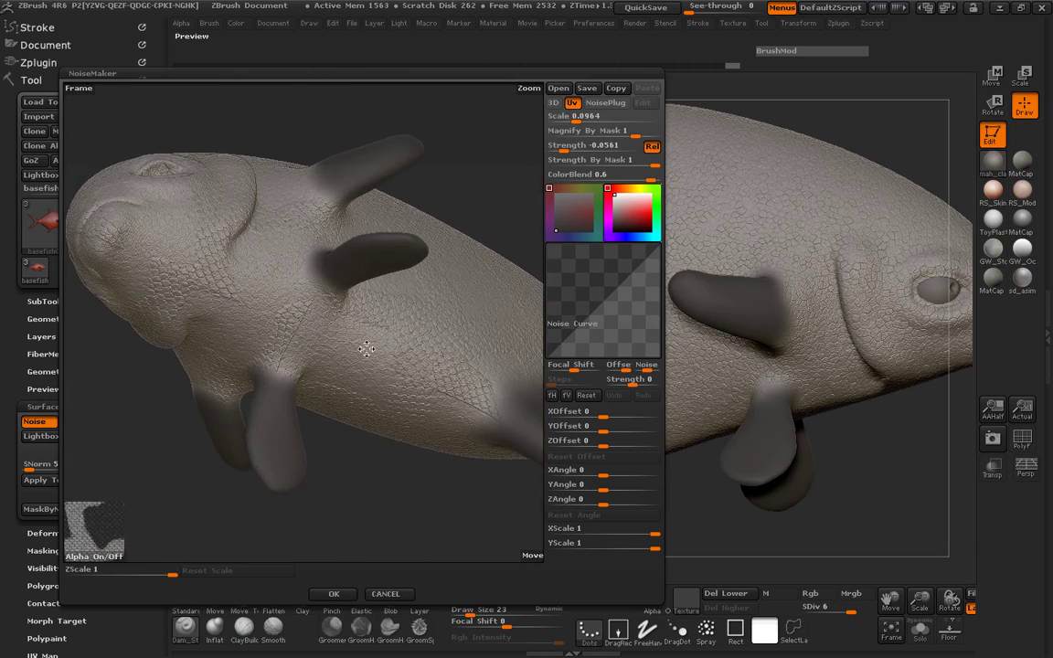
left_click_drag(365, 348, 370, 354)
left_click_drag(368, 458, 276, 322)
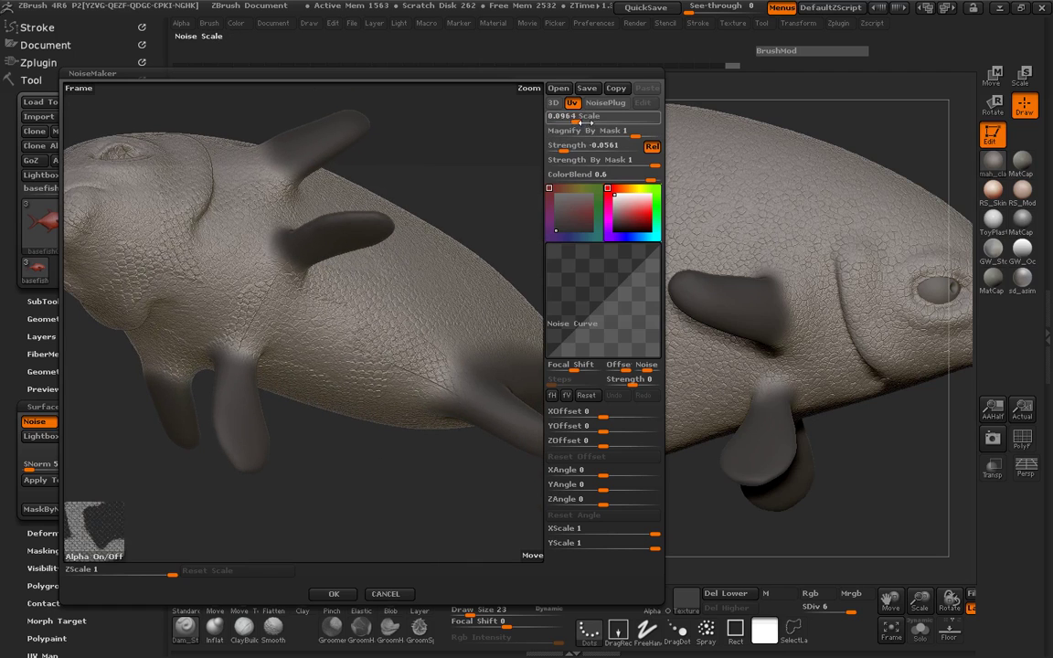
Reduce the noise scale to 0.0371 and inspect the finer pattern on both flanks and the back
left_click_drag(589, 118, 574, 121)
left_click_drag(498, 173, 137, 285)
left_click_drag(559, 149, 568, 149)
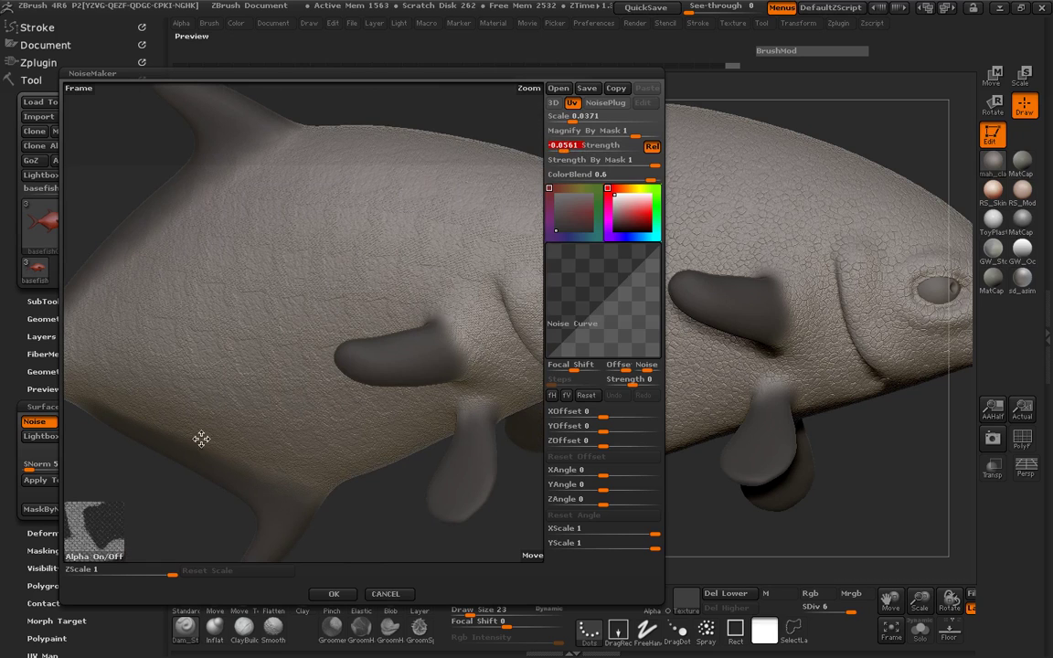
left_click_drag(146, 482, 220, 359)
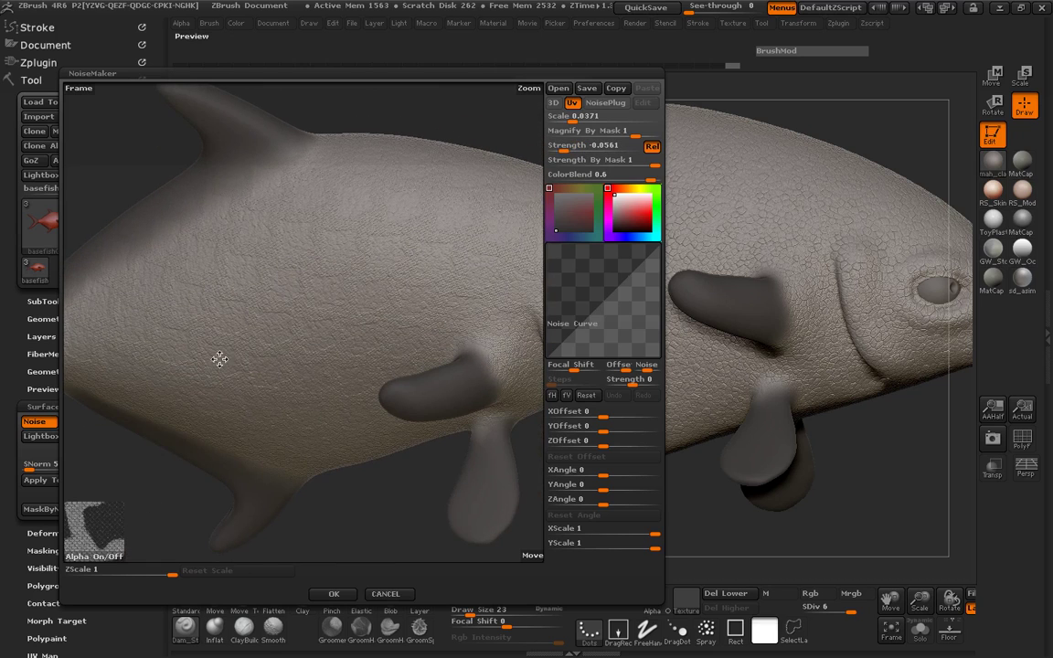
left_click_drag(424, 140, 176, 209)
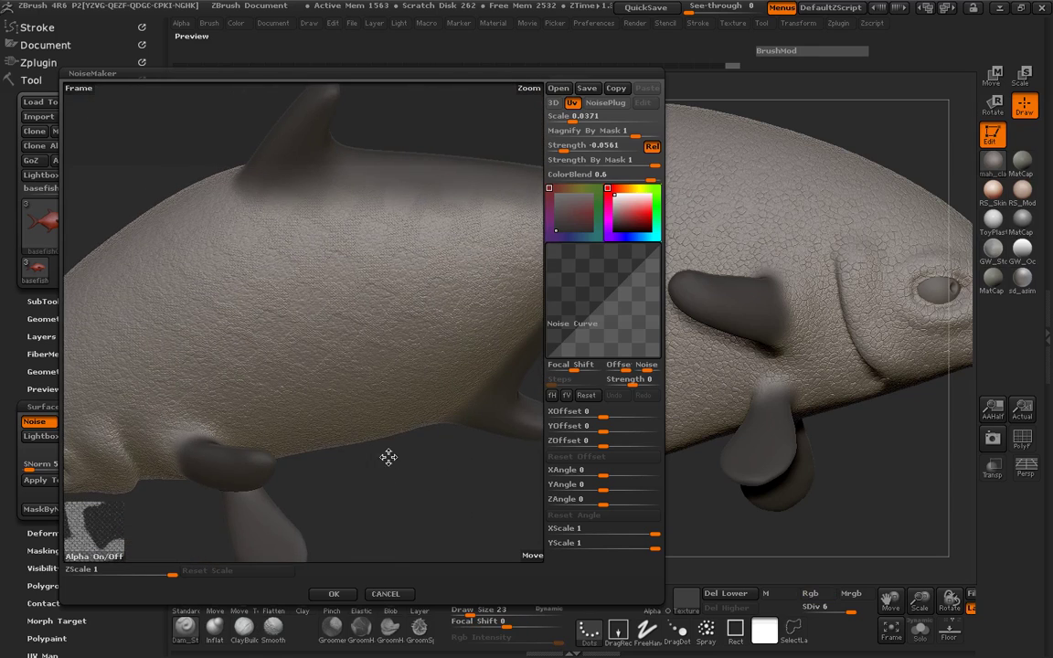
left_click_drag(387, 458, 389, 455)
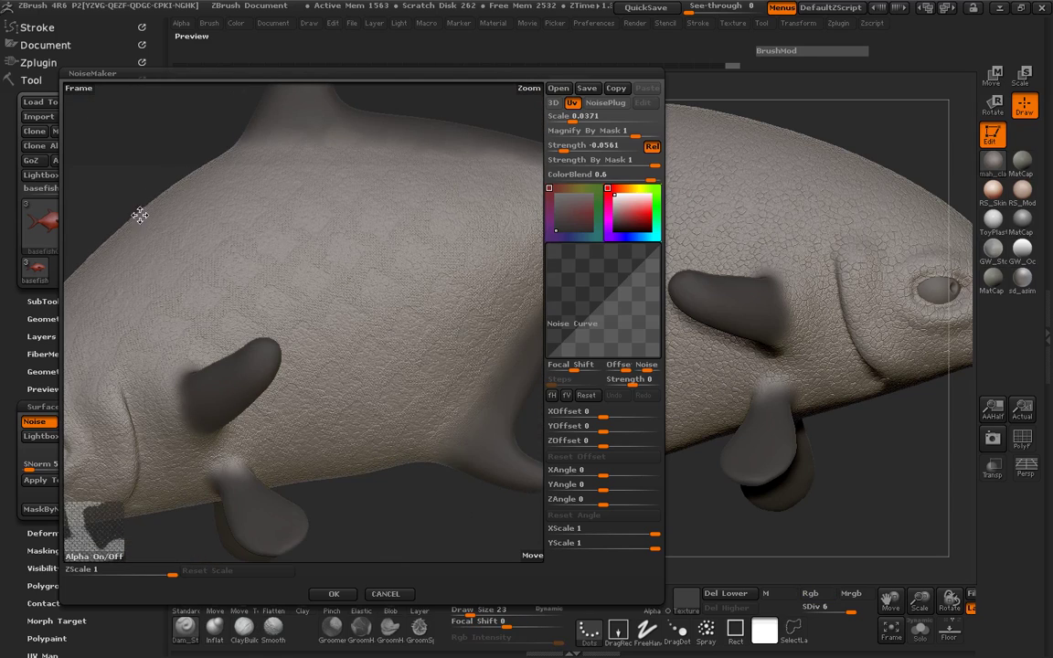
left_click_drag(139, 214, 294, 243)
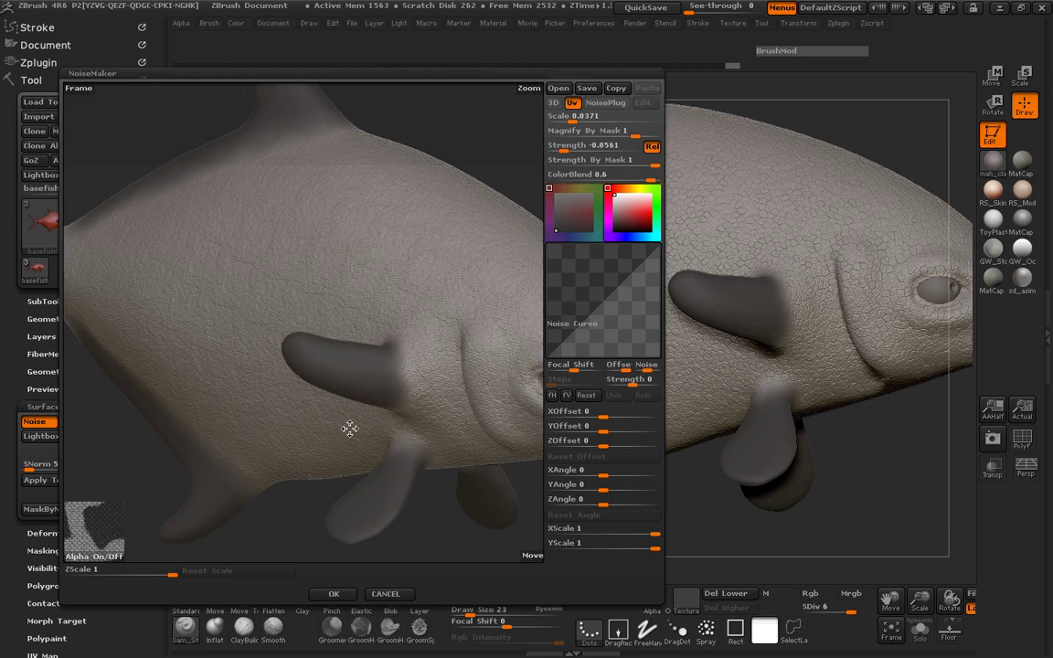
Accept the fine scale noise and apply it to the fish mesh
left_click(336, 594)
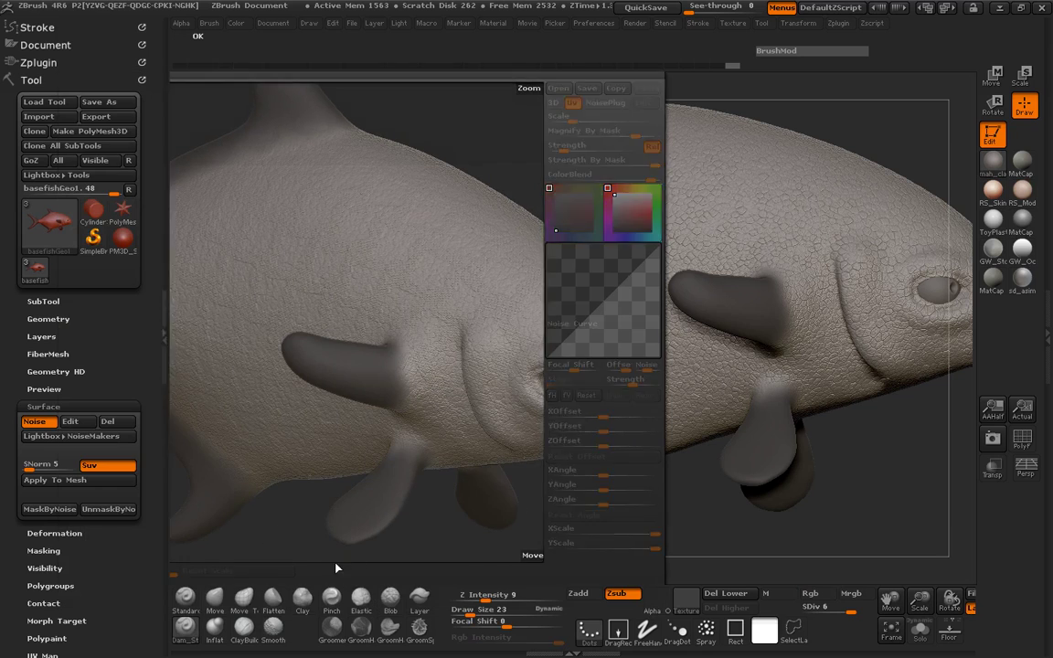
left_click_drag(341, 494, 244, 426)
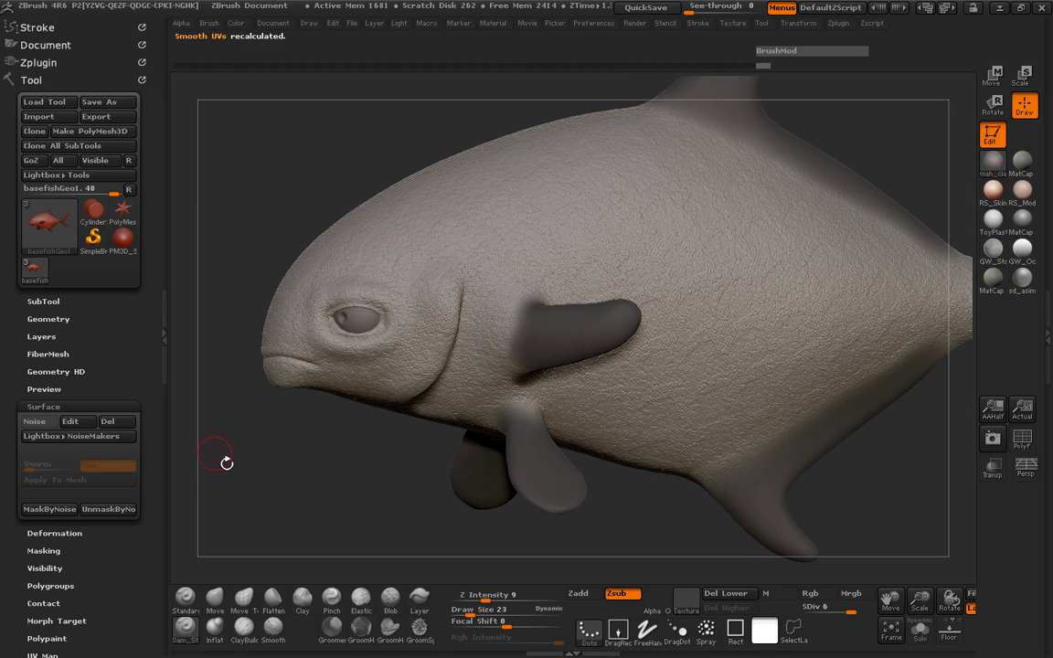
Hide the tool tray and invert the mask so the body is protected and the fins are exposed
left_click(169, 365)
left_click(264, 469, "ctrl")
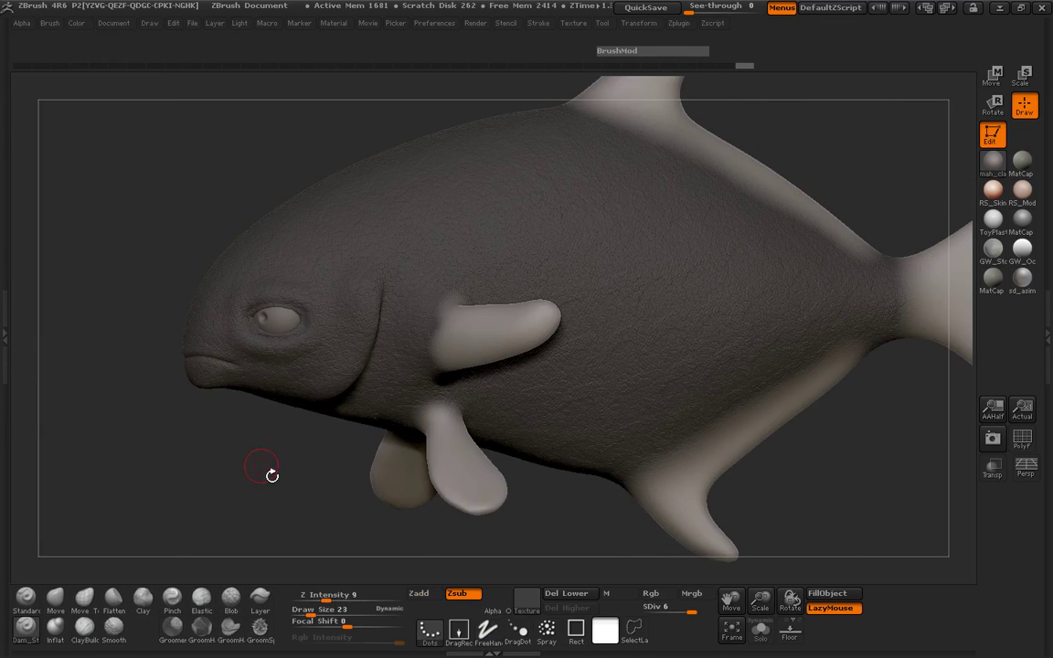
mouse_move(263, 470)
left_mouse_down()
mouse_move(173, 308)
mouse_move(207, 176)
mouse_move(237, 196)
mouse_move(466, 195)
left_mouse_up()
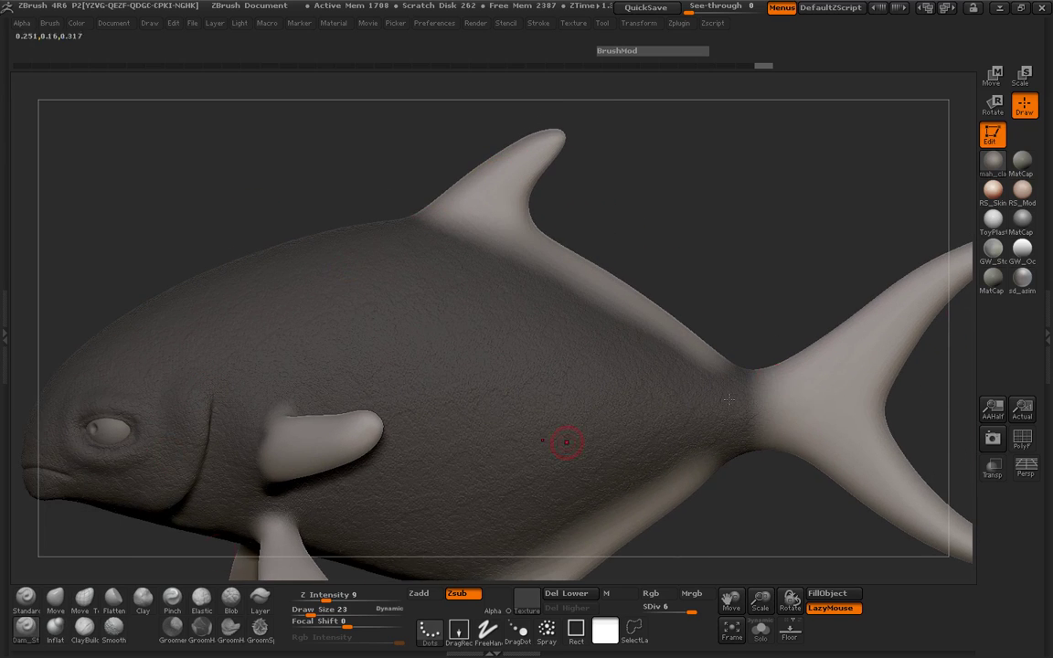
Choose the Rake brush and set it to draw size 88, focal shift 41 and Z intensity 2
left_click(28, 629)
left_click(277, 509)
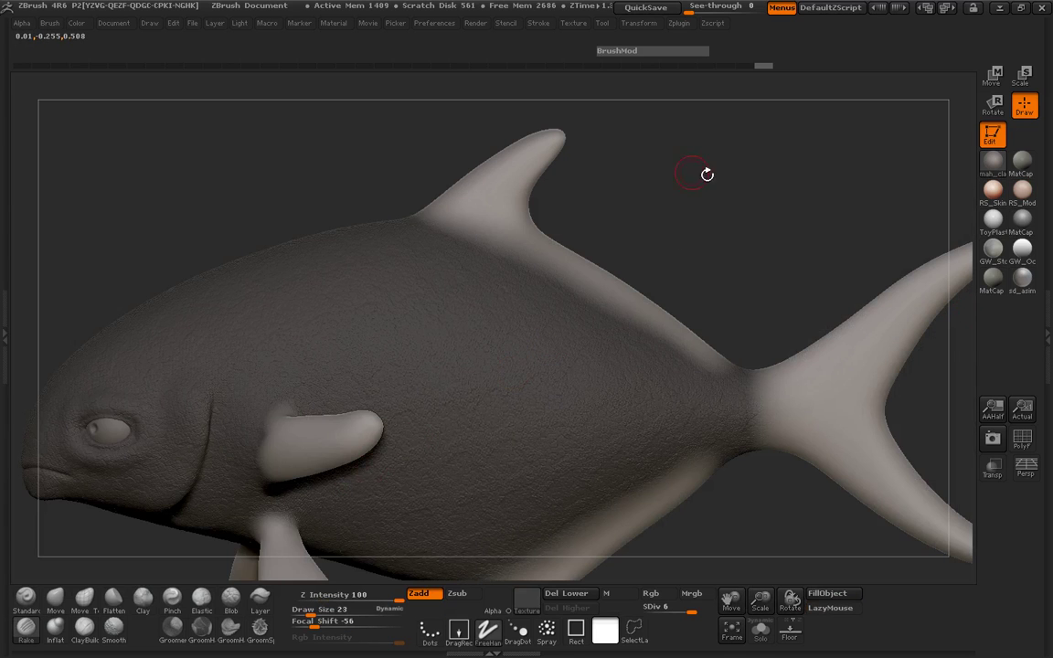
mouse_move(694, 173)
left_mouse_down()
mouse_move(678, 218)
mouse_move(484, 237)
mouse_move(537, 250)
left_mouse_up()
key("space")
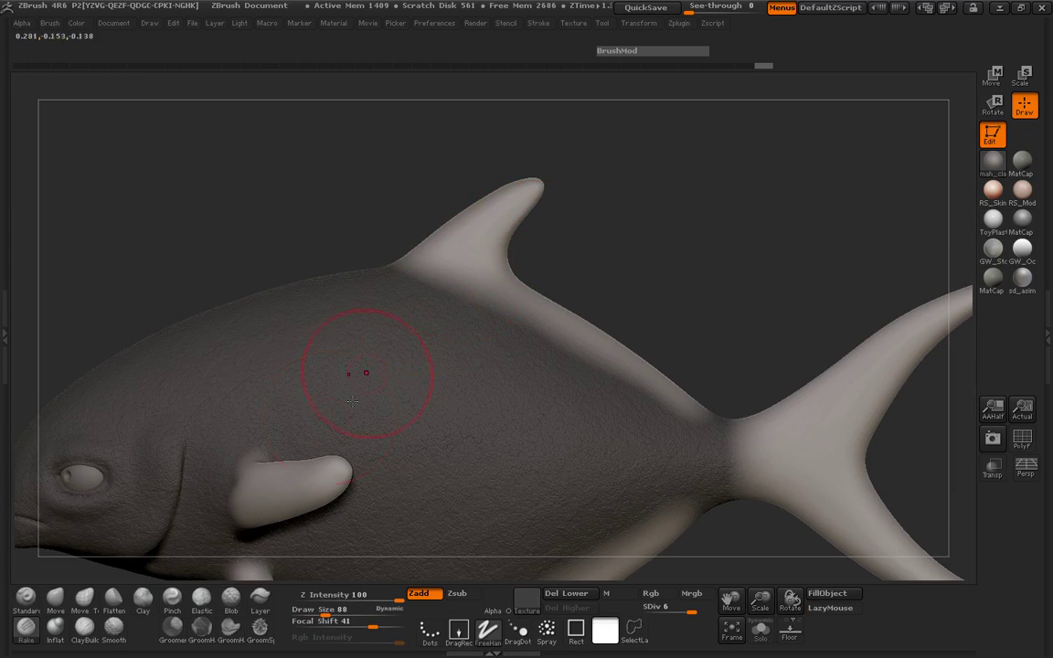
left_click_drag(376, 598, 361, 600)
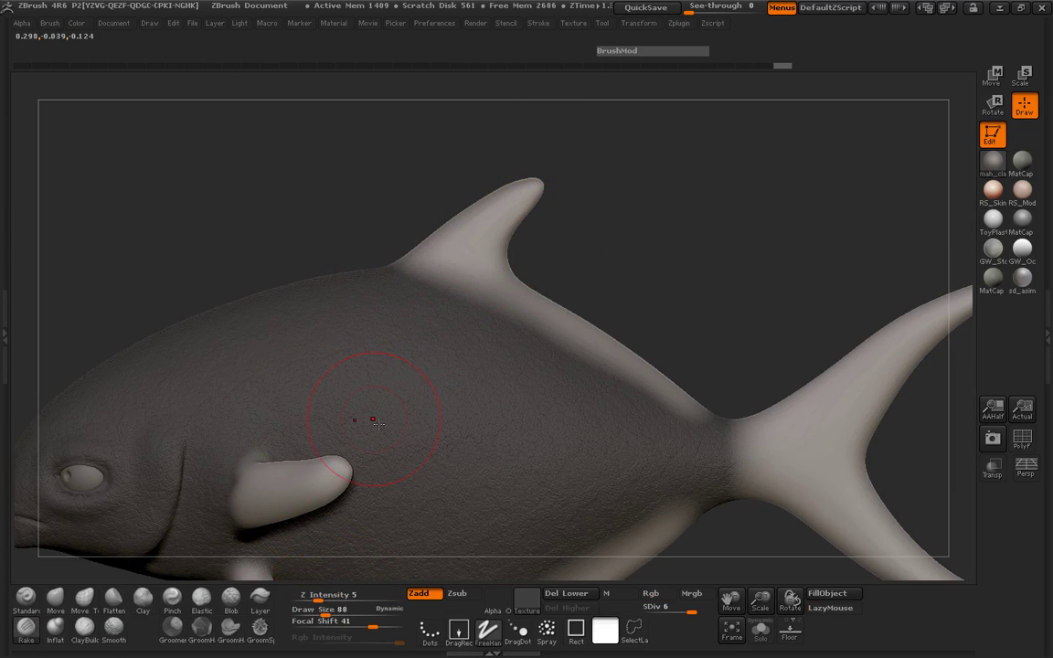
left_click_drag(332, 594, 313, 601)
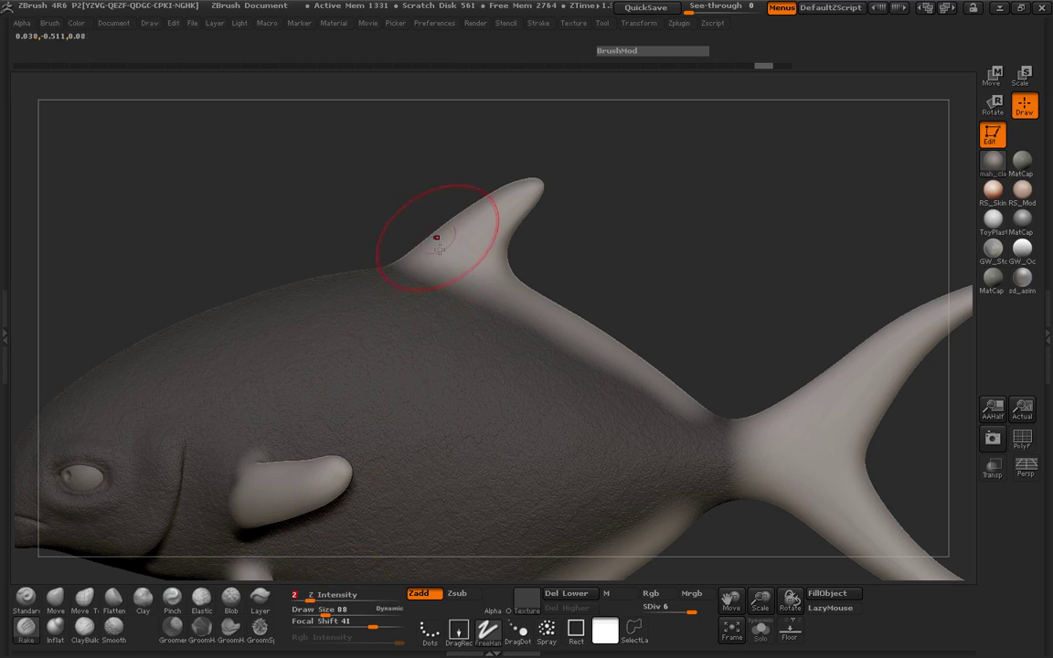
Rake fine ray grooves along the dorsal fin, from its tall front lobe back towards the tail
left_click_drag(447, 254, 525, 194)
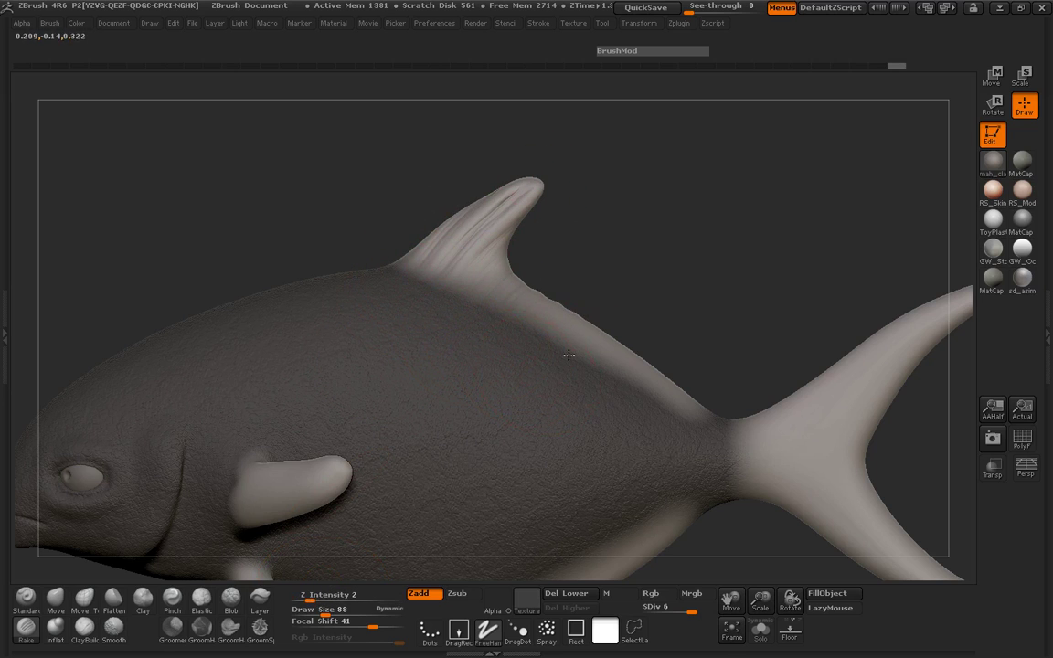
left_click_drag(568, 354, 645, 341)
left_click_drag(654, 295, 560, 238, "alt")
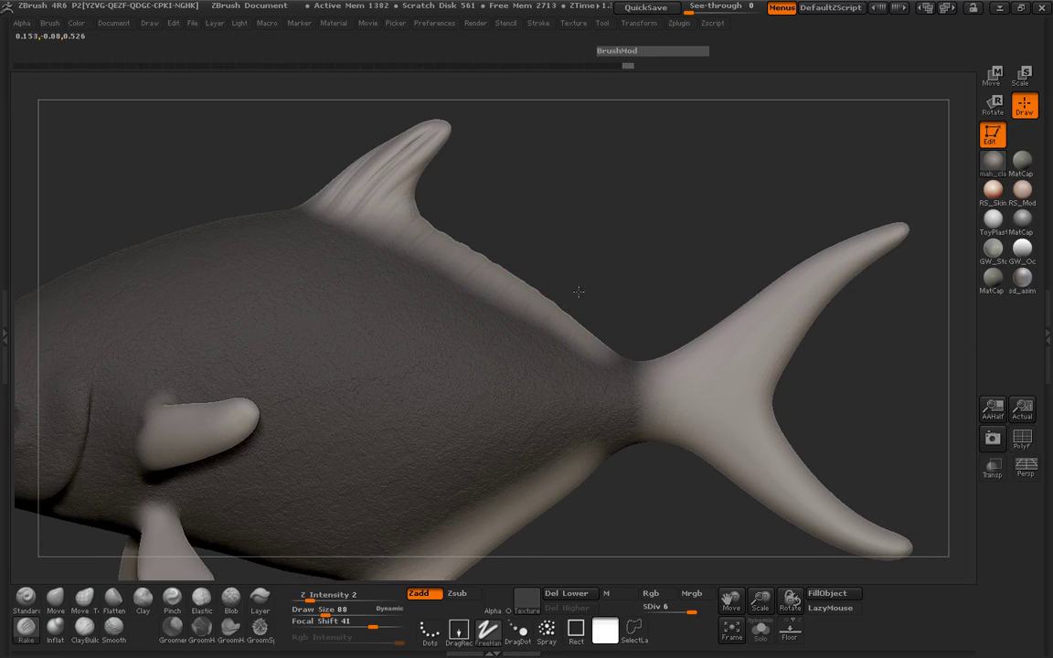
left_click_drag(622, 340, 520, 289)
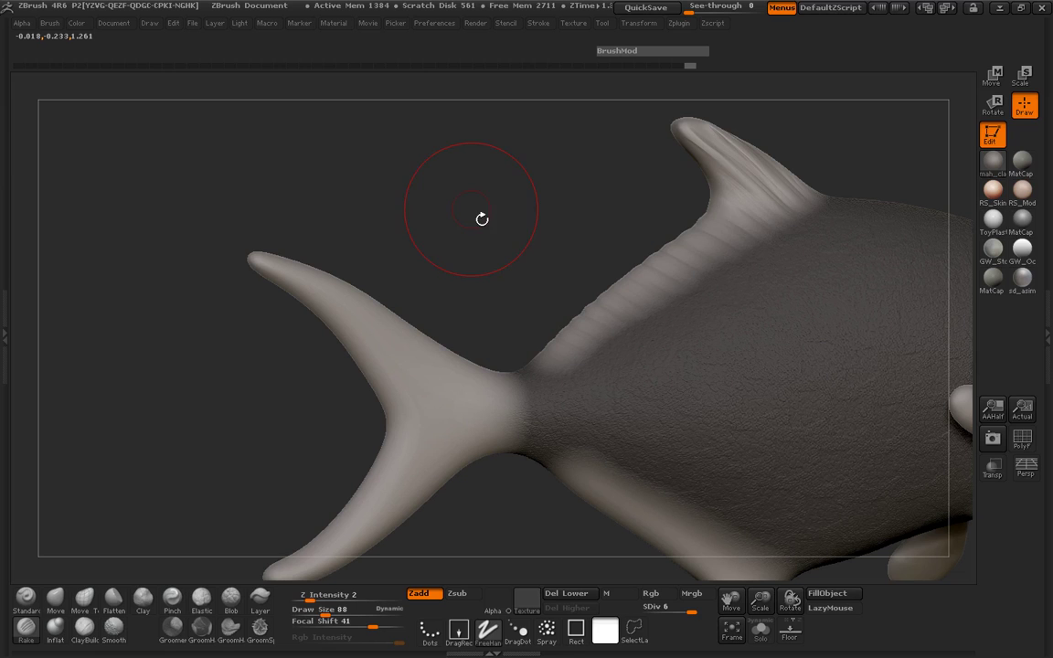
mouse_move(749, 219)
left_mouse_down()
mouse_move(681, 176)
mouse_move(669, 152)
left_mouse_up()
left_click_drag(509, 208, 717, 164)
left_click_drag(884, 202, 622, 177)
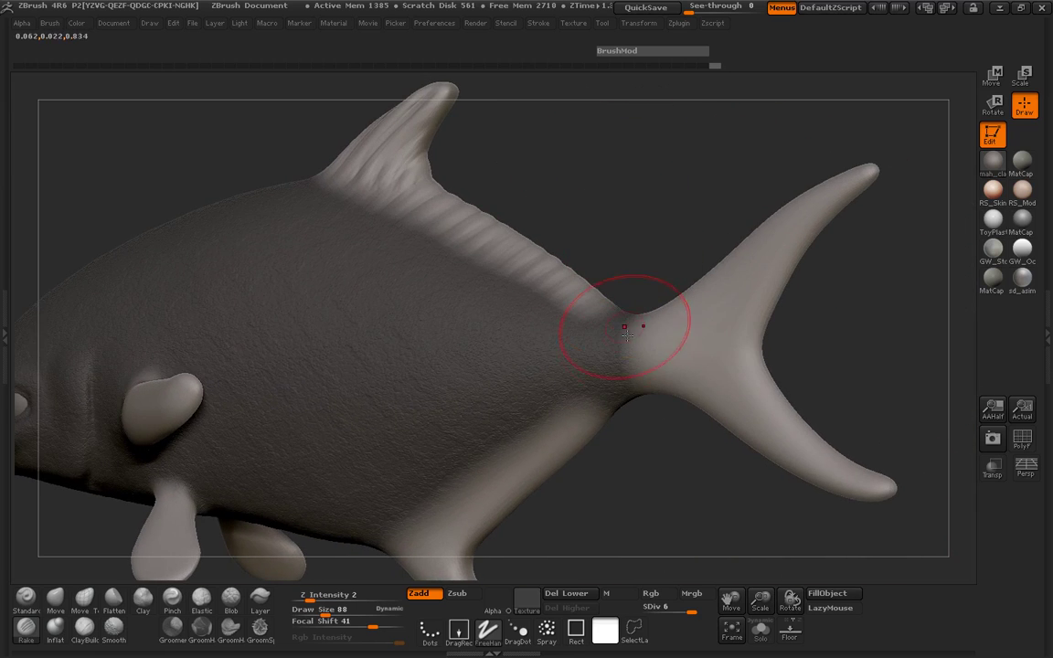
Rake streaked ray grooves from the tail's base out to the tips of both tail fin lobes
left_click_drag(820, 338, 875, 344)
mouse_move(672, 325)
left_mouse_down()
mouse_move(767, 261)
mouse_move(754, 297)
left_mouse_up()
left_click_drag(658, 346, 751, 331)
mouse_move(660, 363)
left_mouse_down()
mouse_move(754, 368)
mouse_move(751, 389)
mouse_move(772, 422)
left_mouse_up()
mouse_move(722, 393)
left_mouse_down()
mouse_move(804, 445)
mouse_move(873, 463)
left_mouse_up()
left_click_drag(789, 432, 879, 484)
mouse_move(642, 349)
left_mouse_down()
mouse_move(687, 375)
mouse_move(699, 358)
left_mouse_up()
left_click_drag(839, 387, 872, 391)
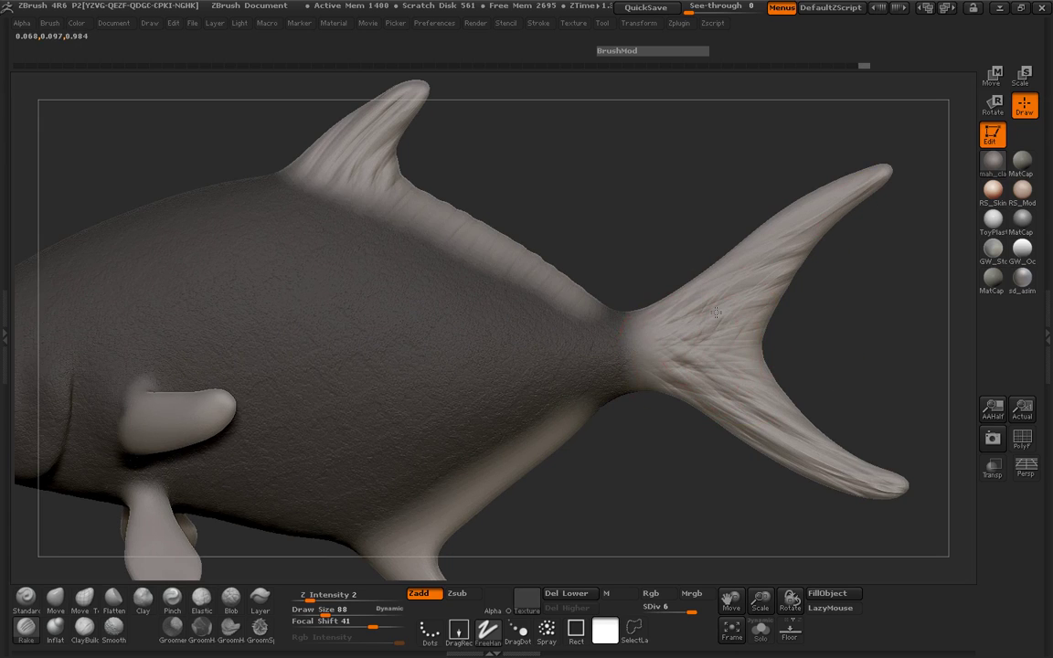
left_click_drag(863, 190, 731, 283)
left_click_drag(688, 331, 827, 219)
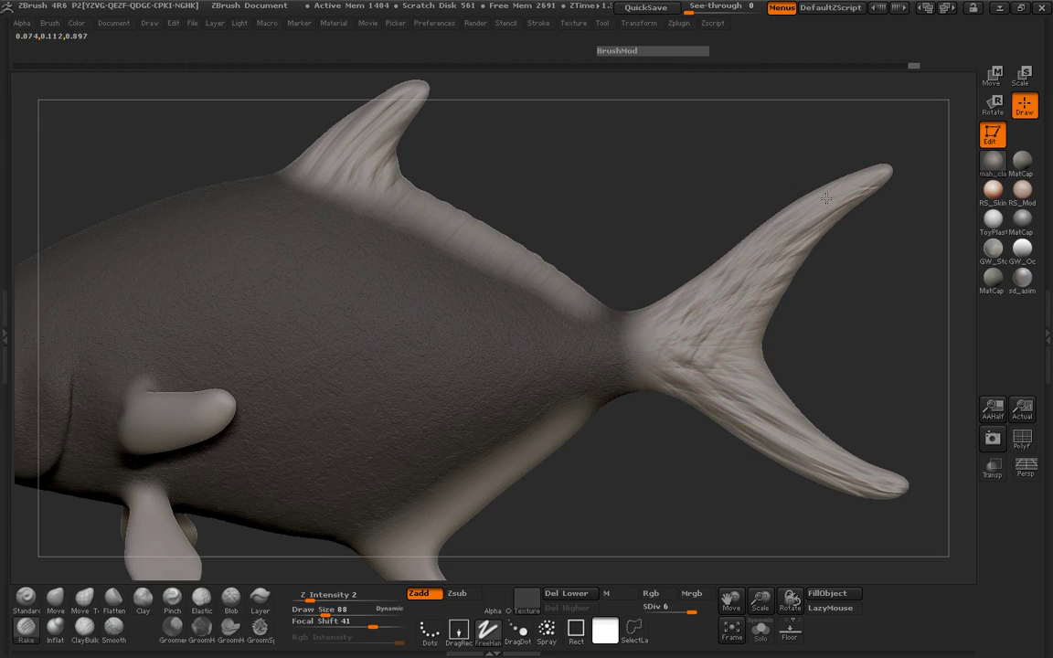
mouse_move(707, 332)
left_mouse_down()
mouse_move(813, 438)
mouse_move(679, 350)
mouse_move(640, 366)
left_mouse_up()
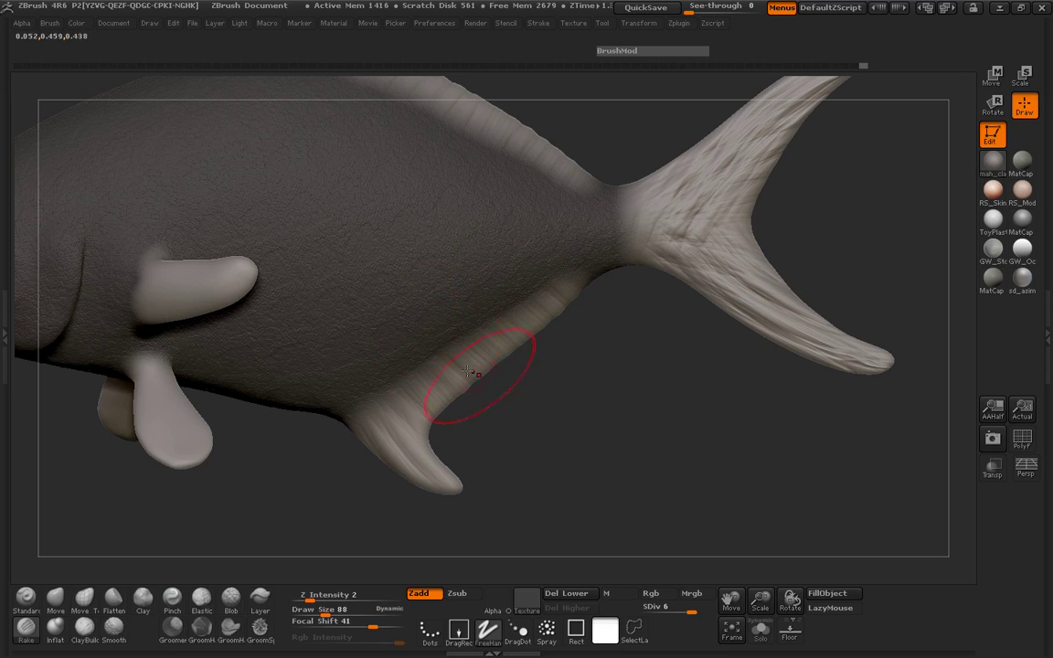
Rake lengthwise ray grooves into the anal fin's front lobe and the near pelvic fin
left_click_drag(362, 408, 424, 468)
mouse_move(538, 499)
left_mouse_down("alt")
mouse_move(767, 470)
mouse_move(457, 474)
mouse_move(375, 447)
left_mouse_up("alt")
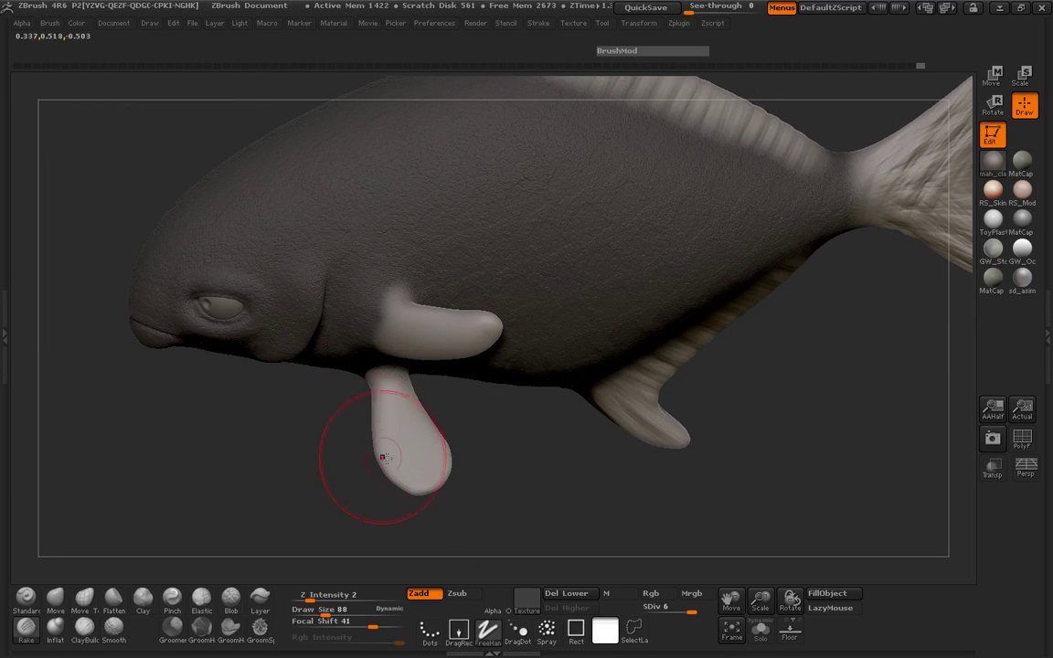
mouse_move(381, 404)
left_mouse_down()
mouse_move(398, 466)
mouse_move(439, 468)
left_mouse_up()
left_click_drag(395, 439, 434, 480)
mouse_move(387, 402)
left_mouse_down()
mouse_move(457, 505)
mouse_move(450, 527)
mouse_move(408, 530)
left_mouse_up()
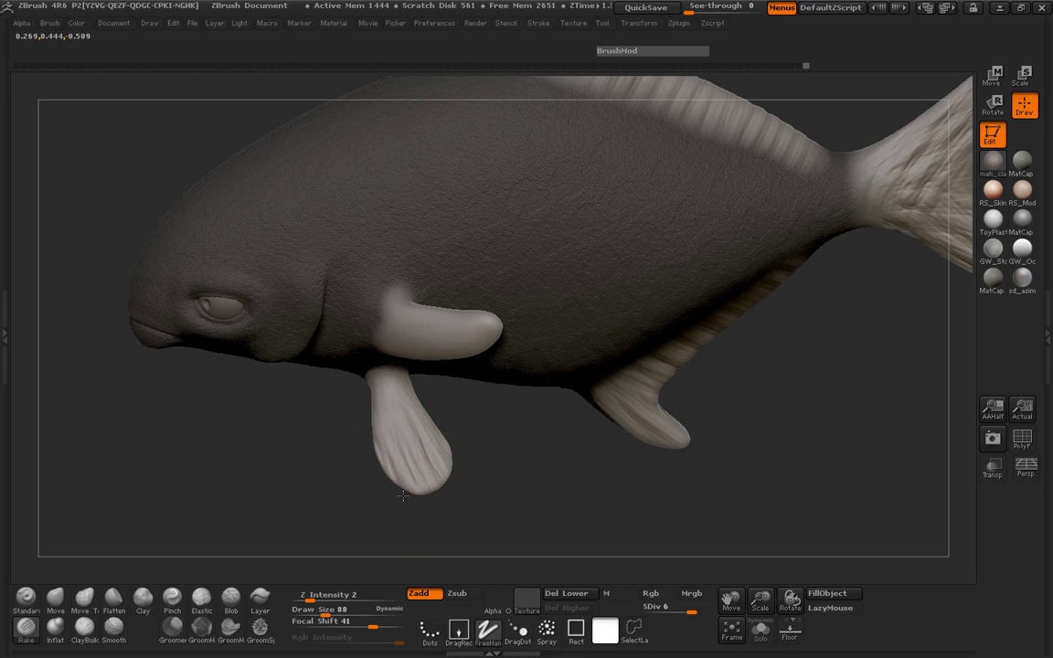
Rake lengthwise ray grooves into the pectoral fin and the inner face of the far pelvic fin
left_click_drag(301, 444, 334, 350)
mouse_move(676, 269)
left_mouse_down()
mouse_move(627, 287)
mouse_move(638, 412)
mouse_move(454, 330)
left_mouse_up()
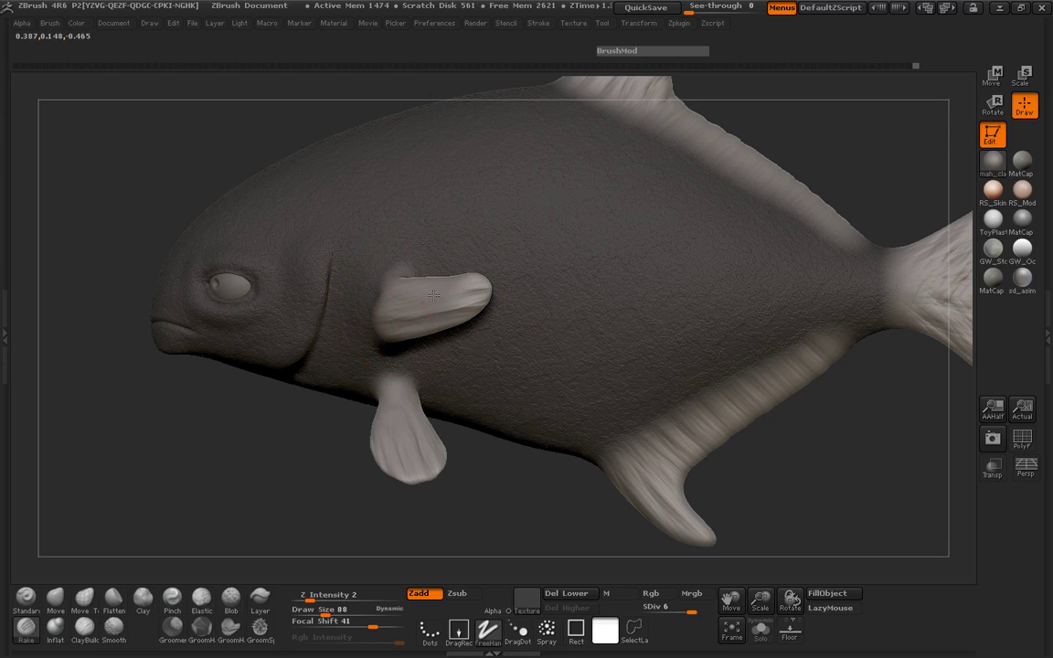
left_click_drag(434, 311, 480, 450)
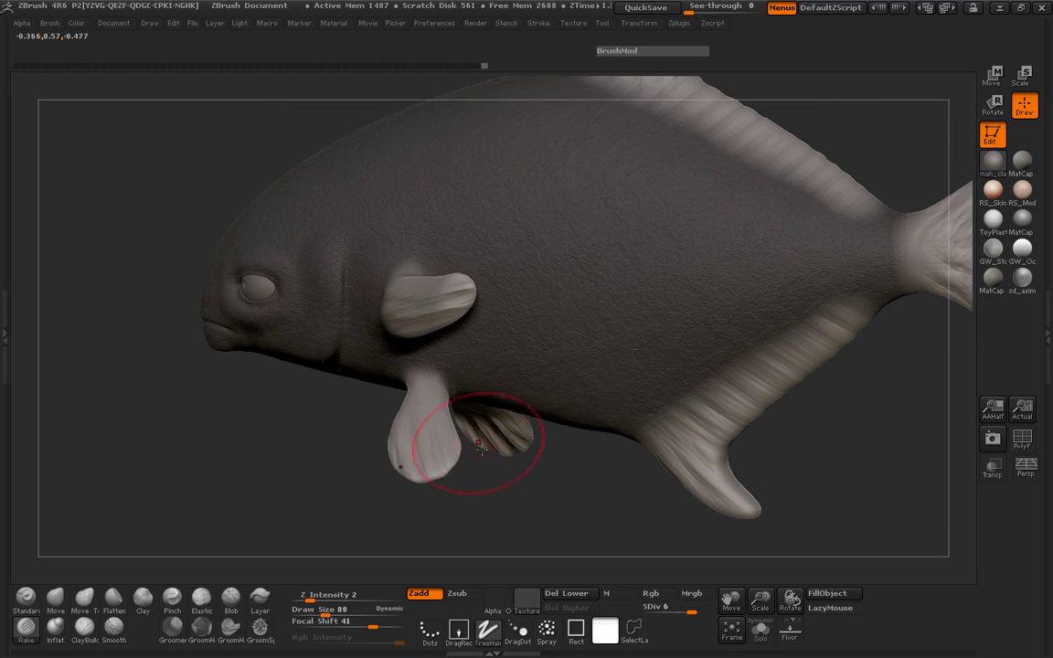
Assign a streaky alpha to the Rake brush for detailing the dorsal fin
left_click(498, 599)
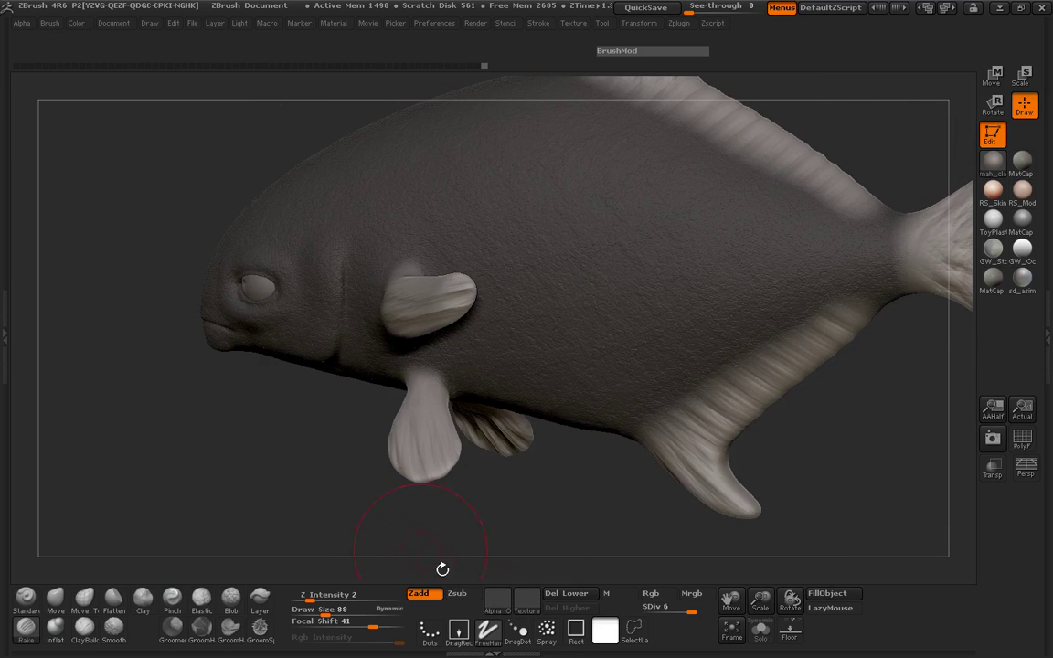
left_click(497, 599)
left_click(380, 519)
left_click_drag(202, 174, 118, 325, "alt")
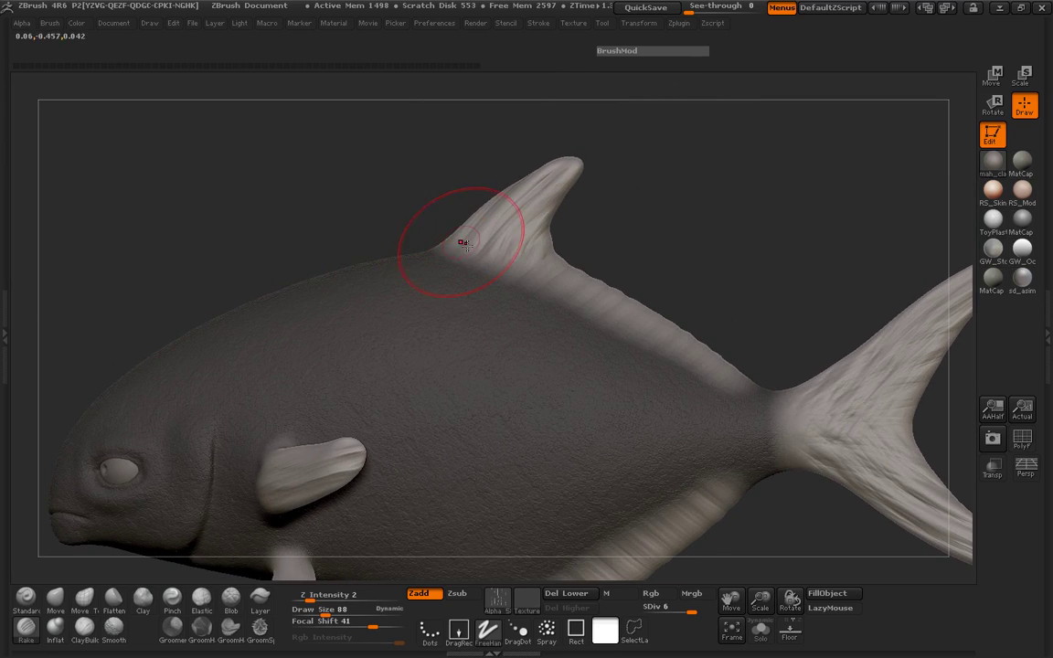
Rake streaked ray grooves up the dorsal fin to its tip and from the tail's base into the lower lobe
left_click_drag(465, 259, 564, 148)
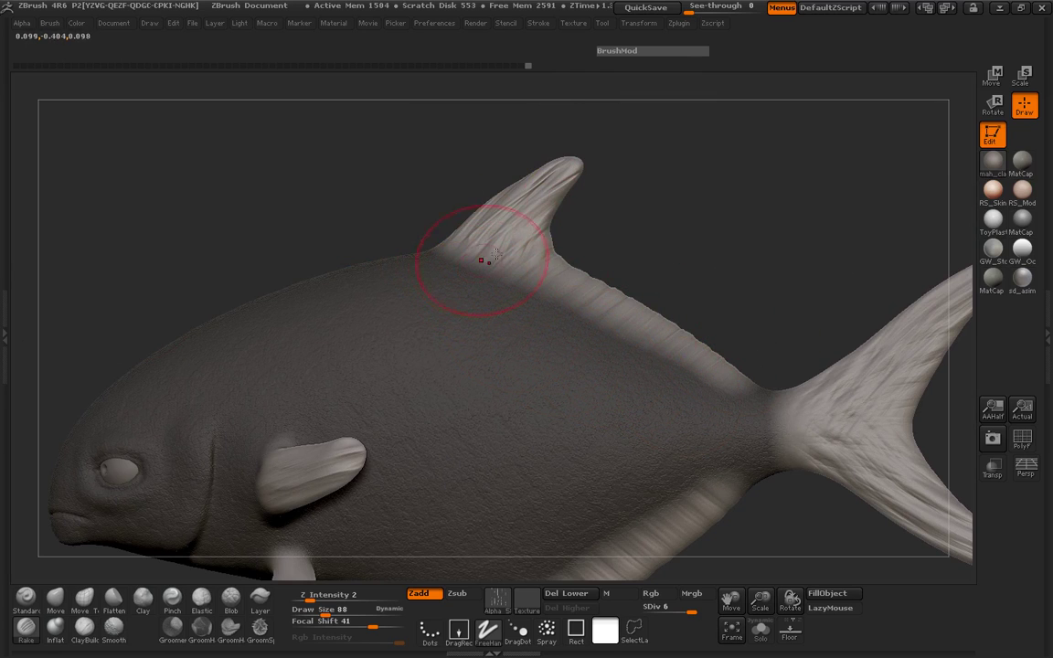
left_click_drag(450, 239, 591, 214)
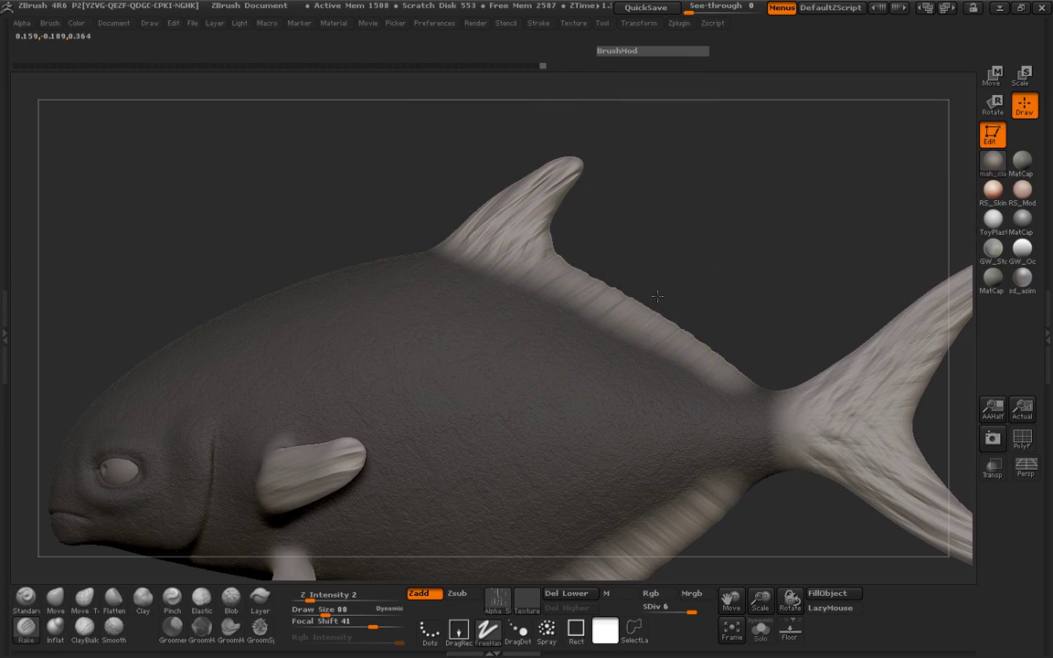
left_click_drag(776, 320, 494, 375, "alt")
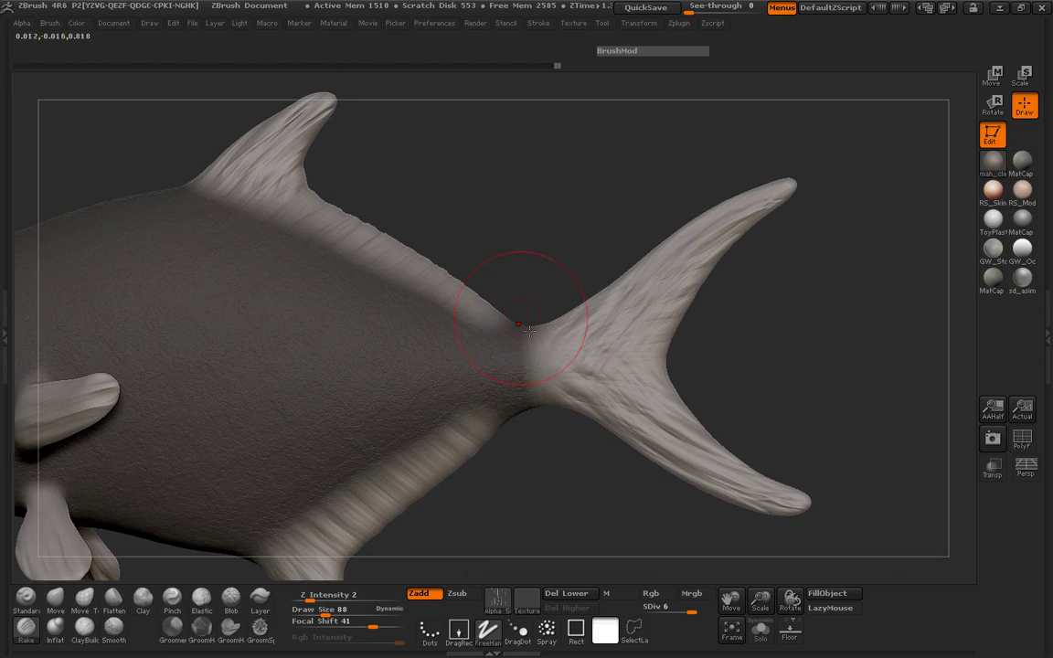
mouse_move(562, 337)
left_mouse_down()
mouse_move(736, 336)
mouse_move(721, 400)
left_mouse_up()
left_click_drag(571, 365, 705, 432)
left_click_drag(560, 367, 699, 449)
left_click_drag(553, 376, 681, 402)
Reduce the Rake draw size to 37 and add finer lengthwise ray grooves to the pelvic and pectoral fins
left_click_drag(510, 546, 604, 416, "alt")
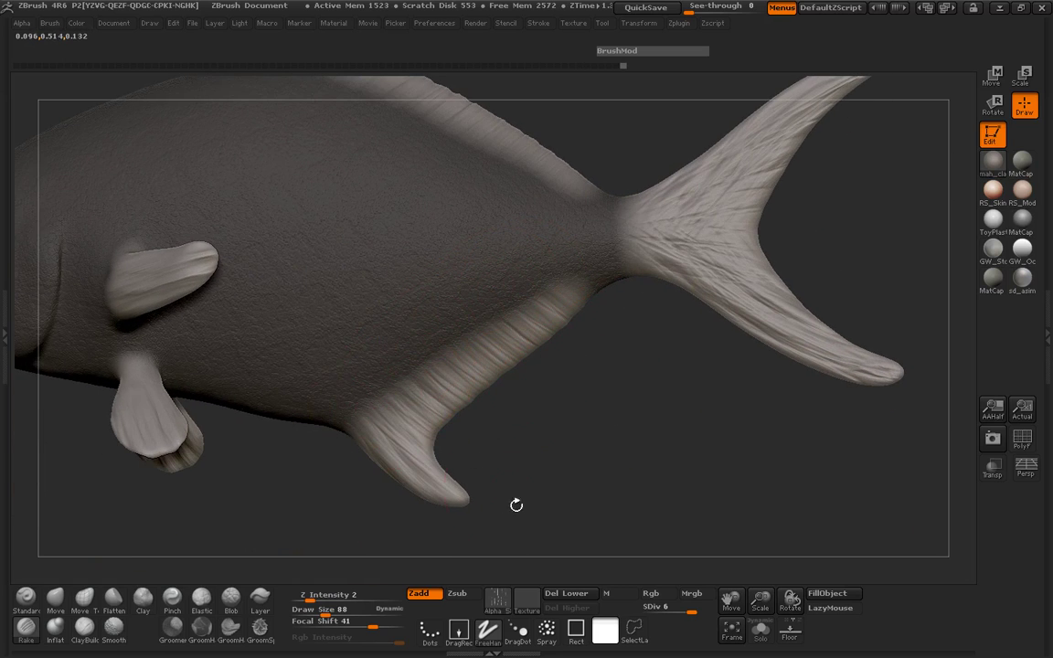
left_click_drag(532, 464, 729, 429, "alt")
left_click_drag(383, 486, 419, 501)
key("space")
left_click_drag(377, 393, 370, 393)
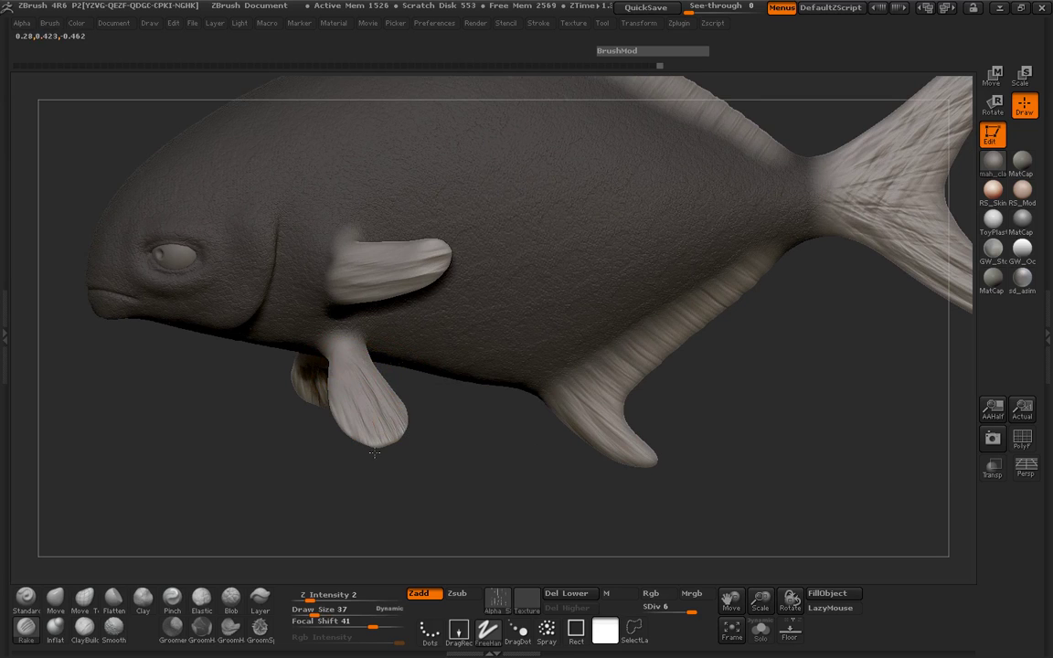
left_click_drag(355, 468, 267, 449)
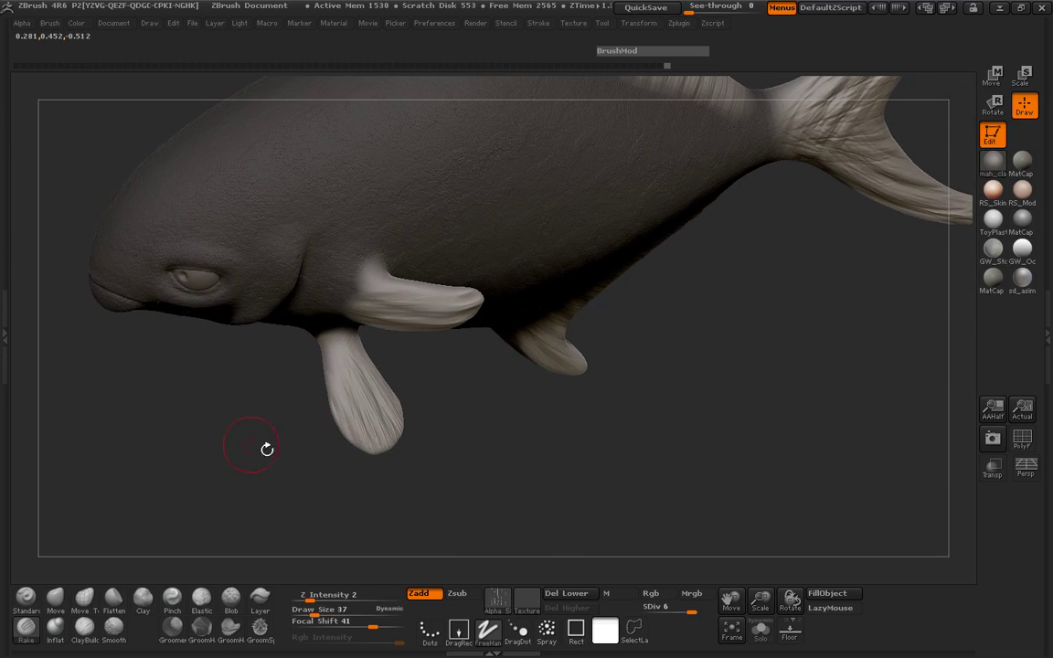
left_click_drag(405, 364, 366, 320)
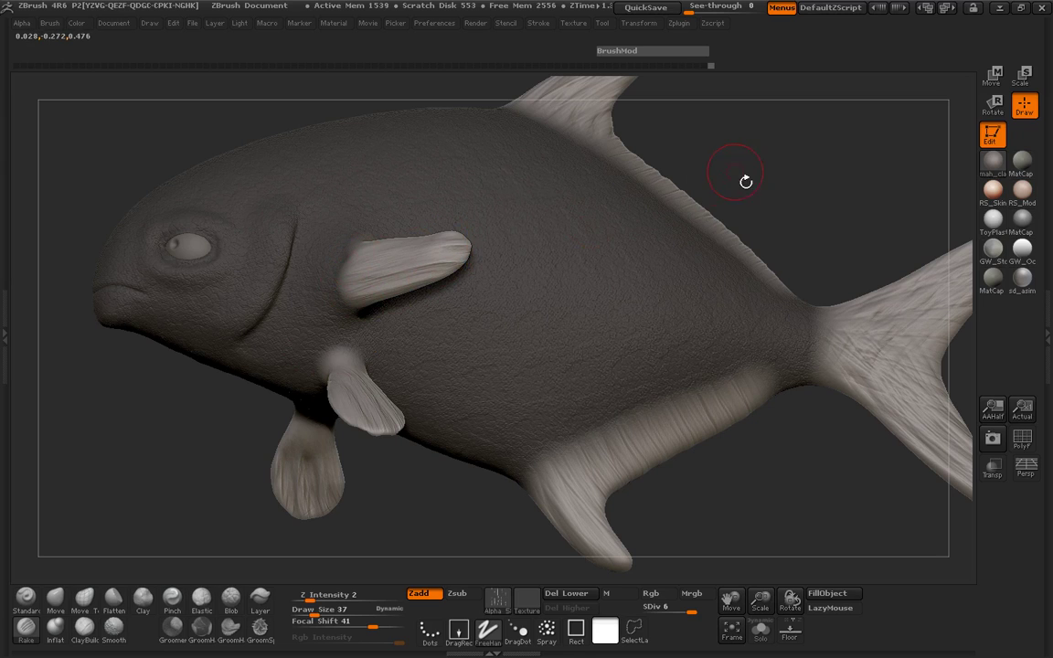
left_click_drag(745, 181, 379, 273)
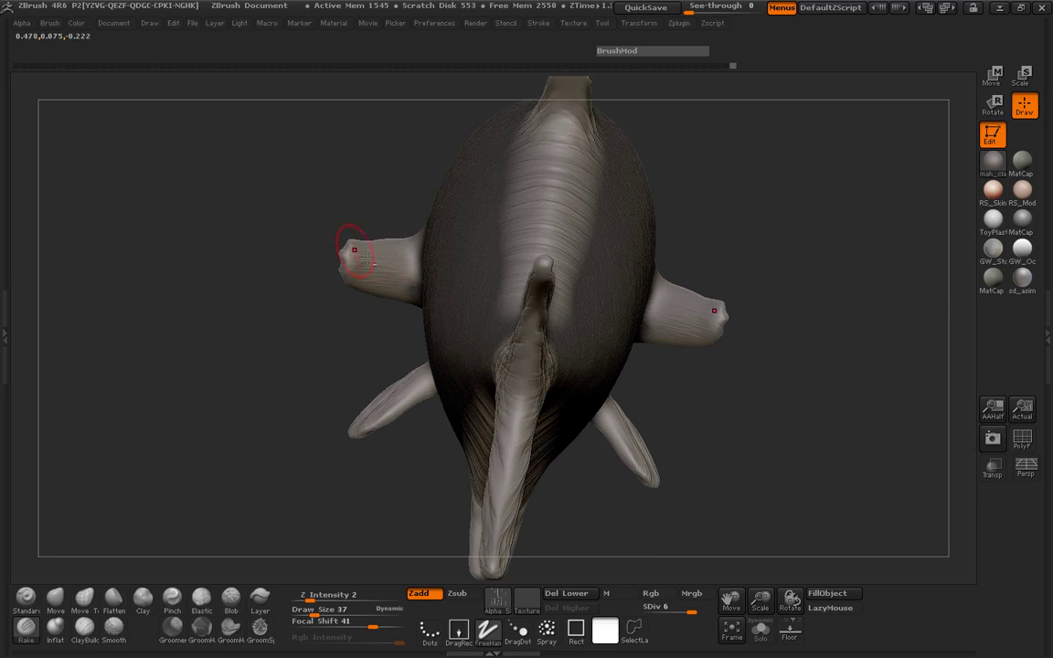
left_click_drag(265, 323, 631, 274)
left_click_drag(94, 182, 106, 282, "alt")
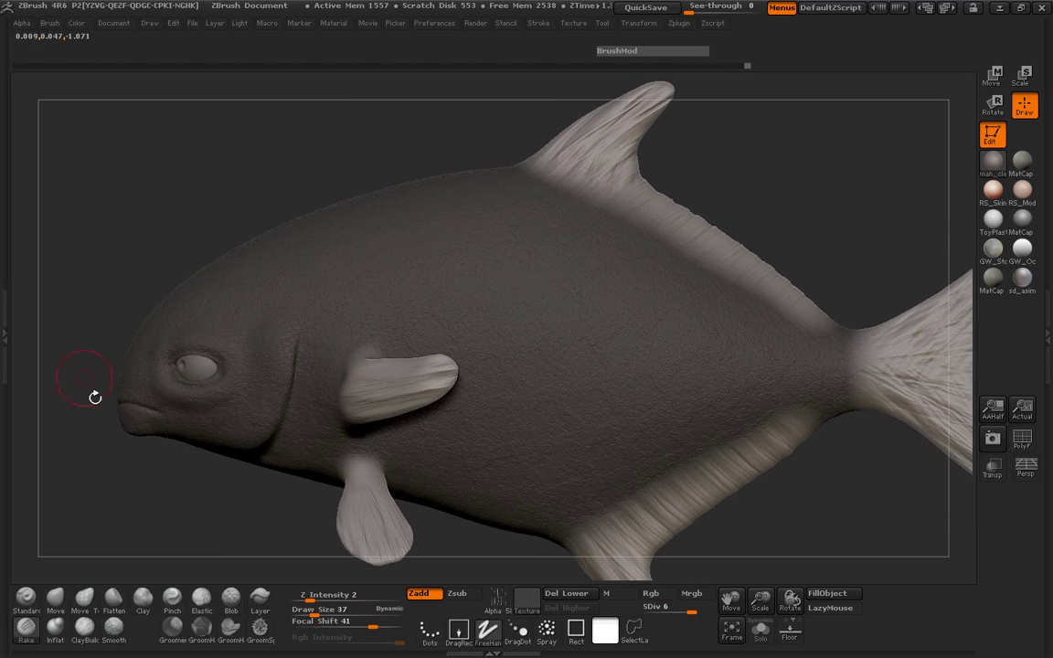
Set up the Standard brush with a streaky alpha, subtractive Zsub mode and the Spray stroke
left_click(22, 603)
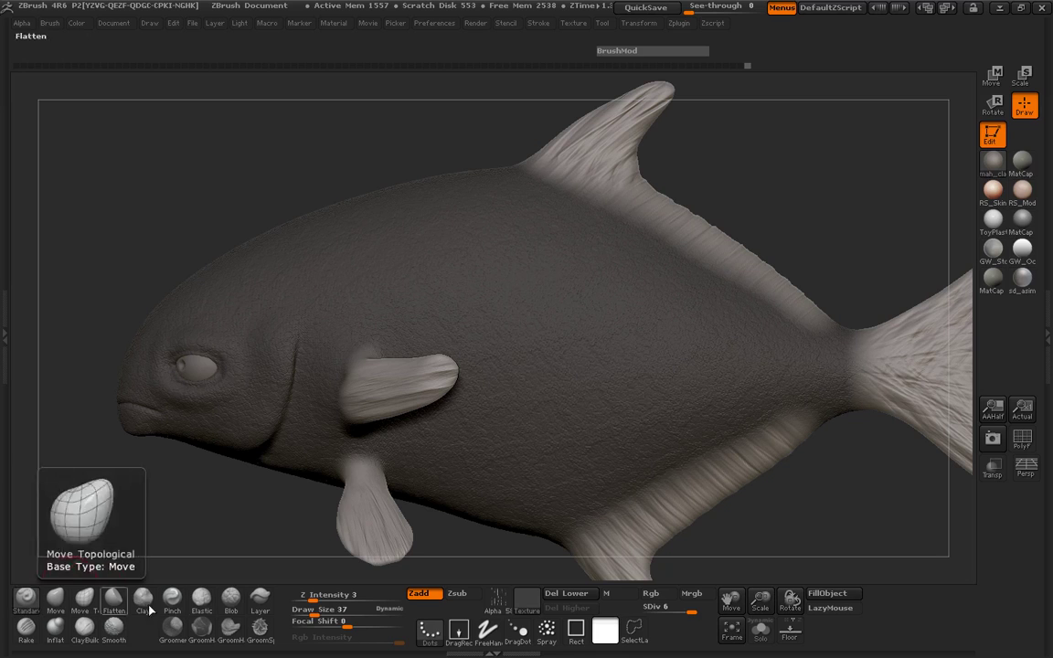
left_click(496, 599)
left_click(437, 512)
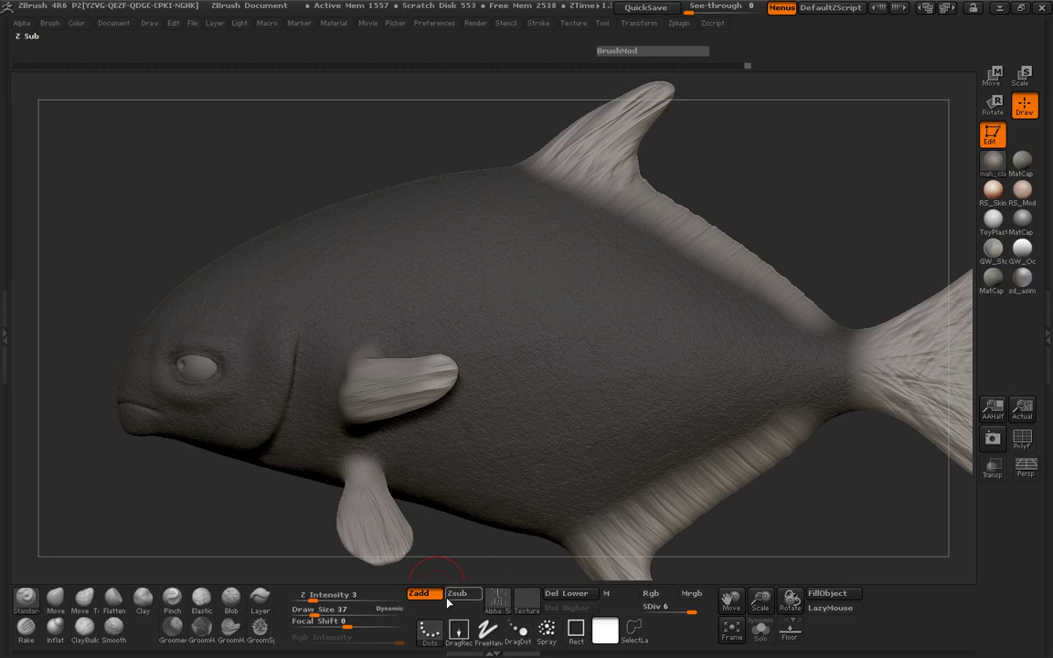
left_click(448, 600)
left_click(547, 629)
Set the Standard brush's draw size to 65 and its Z Intensity to 6
mouse_move(662, 184)
left_mouse_down()
mouse_move(710, 230)
mouse_move(682, 267)
left_mouse_up()
key("space")
left_click_drag(532, 236, 533, 258)
left_click_drag(735, 281, 674, 233, "alt")
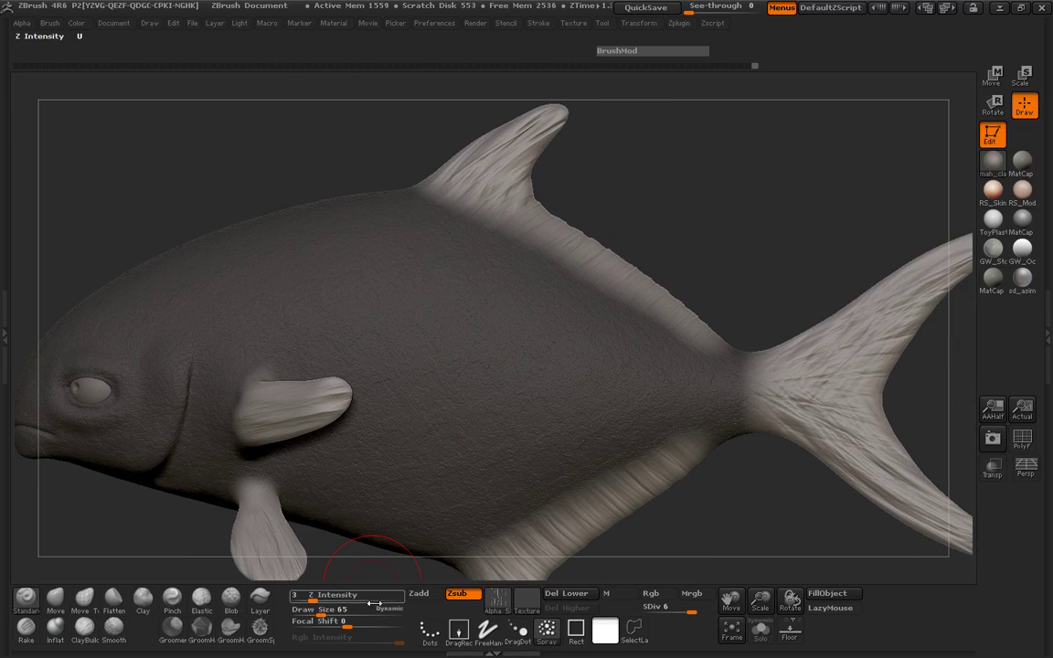
left_click_drag(322, 599, 329, 600)
Spray fine streaks into the dorsal, tail, anal, pelvic and pectoral fins
left_click_drag(684, 183, 668, 228, "alt")
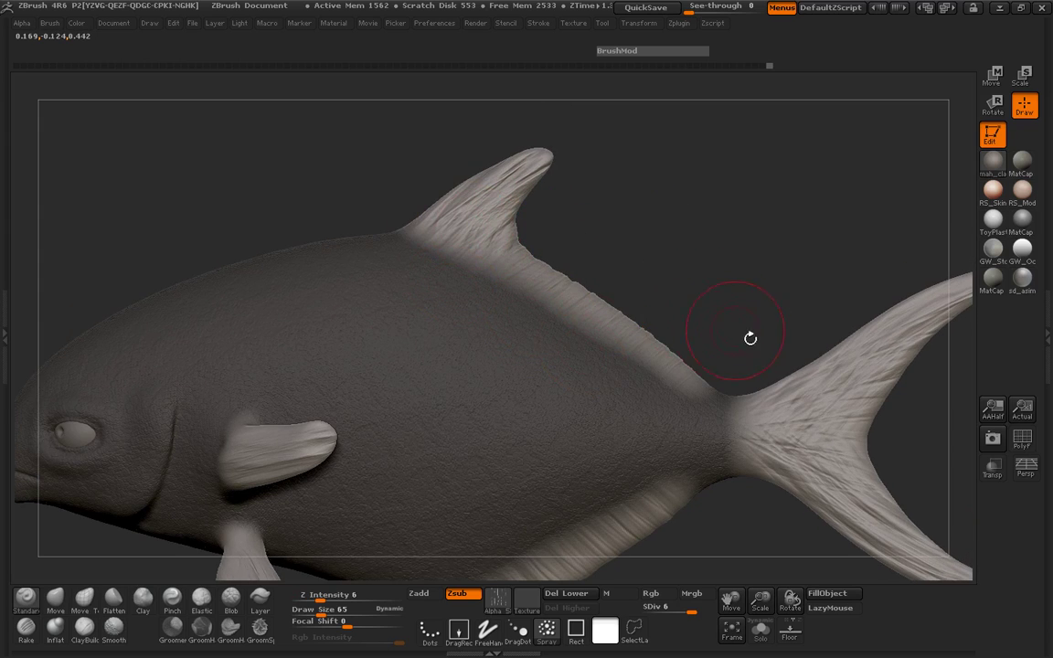
left_click_drag(749, 338, 555, 313)
left_click_drag(648, 349, 794, 258)
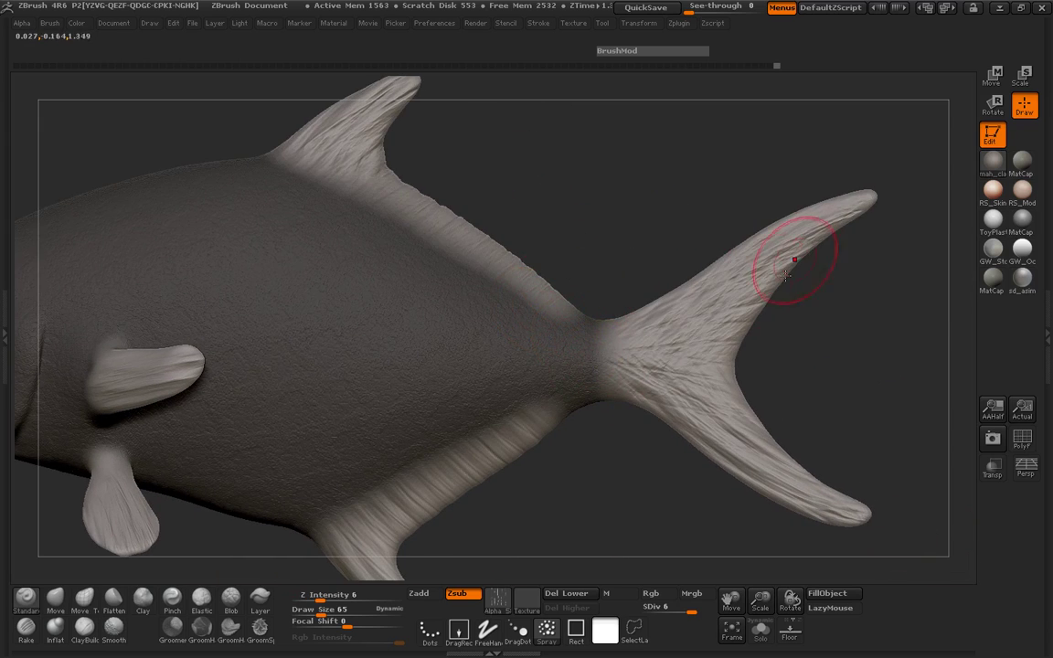
left_click_drag(882, 392, 963, 294, "alt")
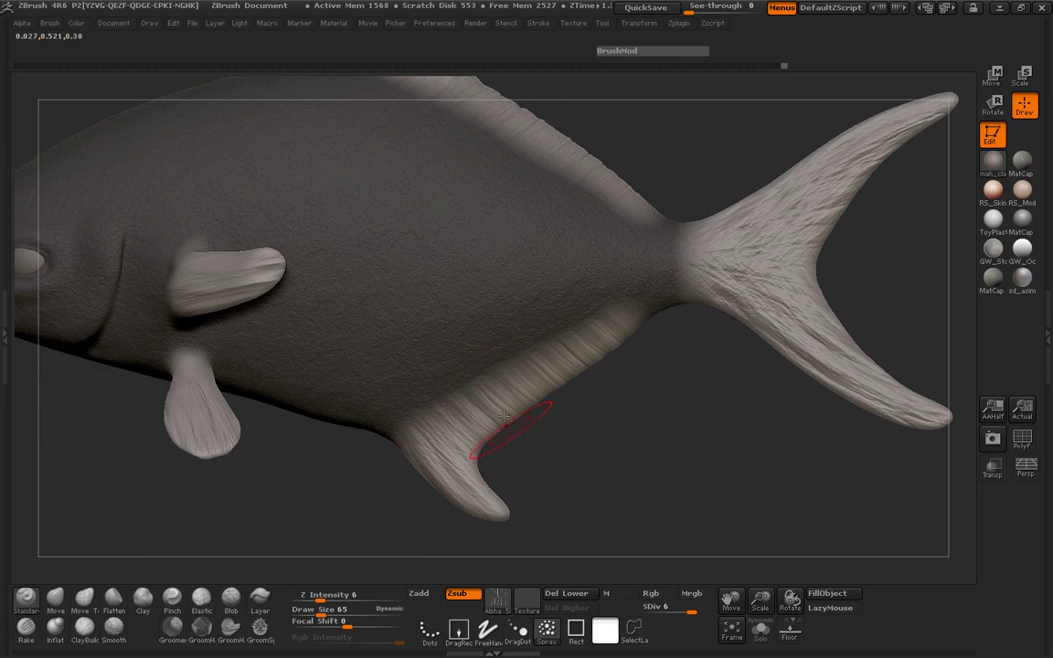
mouse_move(316, 511)
left_mouse_down("alt")
mouse_move(446, 436)
mouse_move(425, 428)
mouse_move(447, 440)
mouse_move(440, 453)
mouse_move(258, 407)
mouse_move(256, 464)
mouse_move(401, 295)
left_mouse_up("alt")
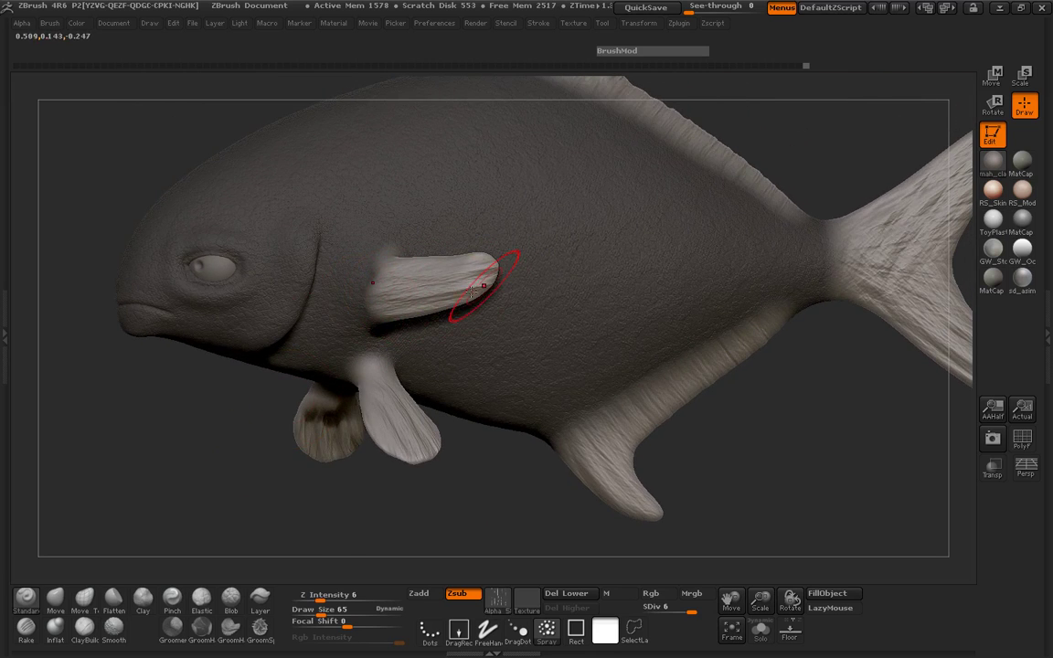
left_click_drag(620, 350, 704, 404)
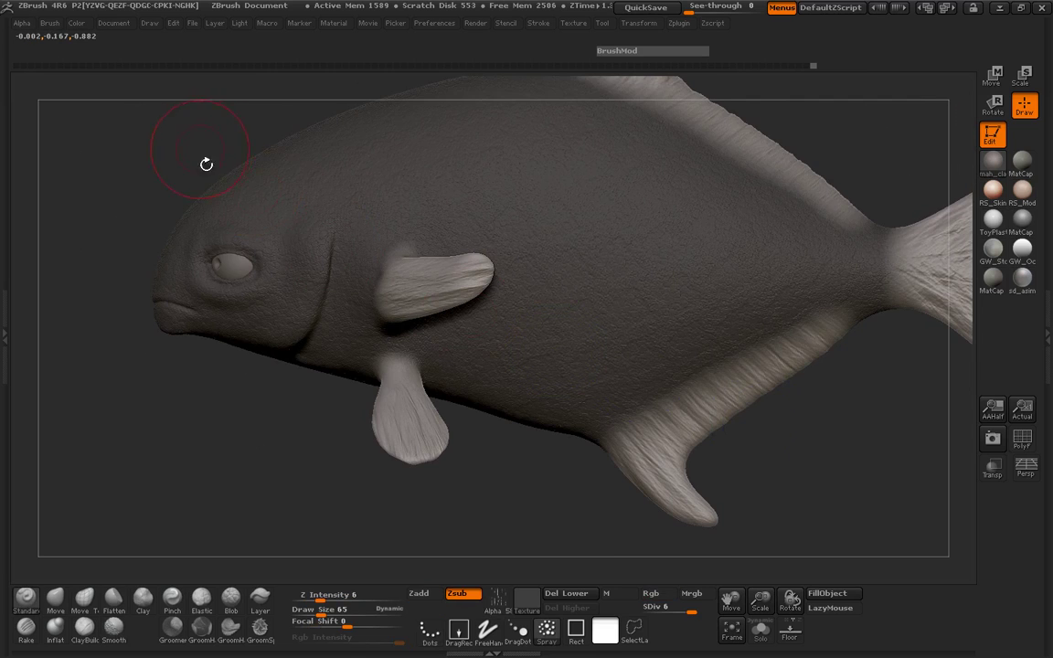
Drop to subdivision level 3 and narrow the dorsal fin and its trailing ridge with Move Topological at draw size 97
left_click_drag(207, 164, 201, 265)
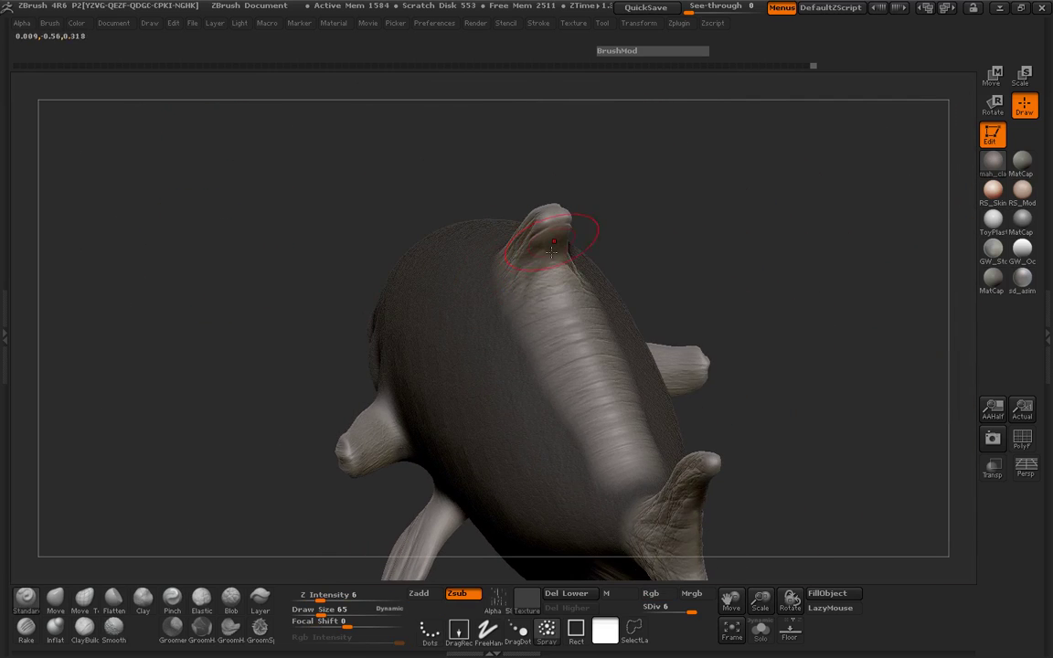
left_click_drag(674, 612, 672, 613)
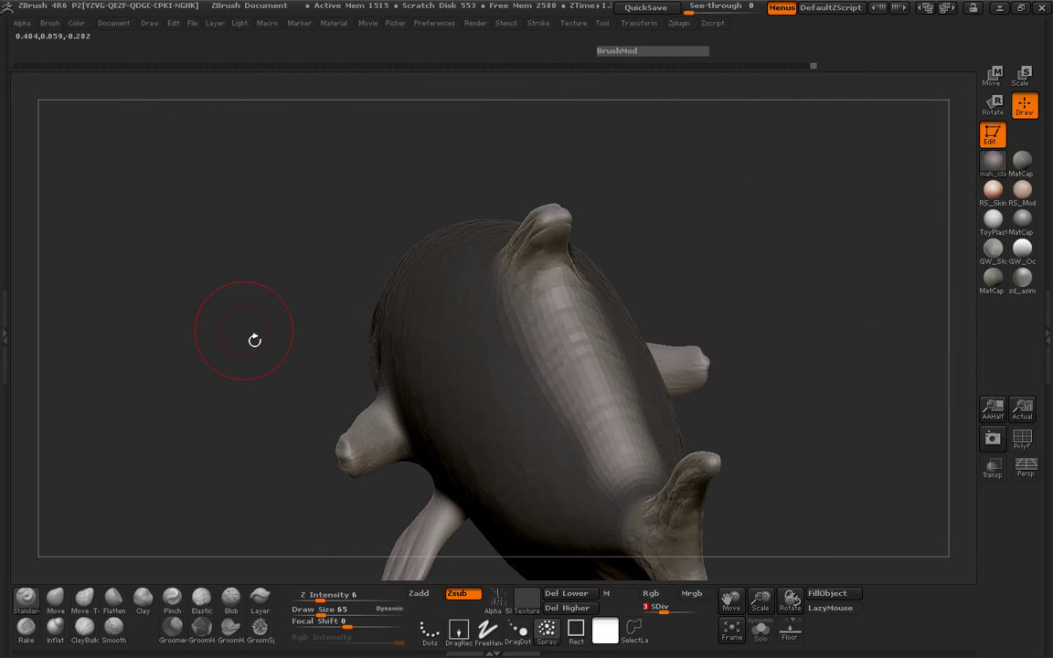
left_click_drag(122, 569, 332, 292)
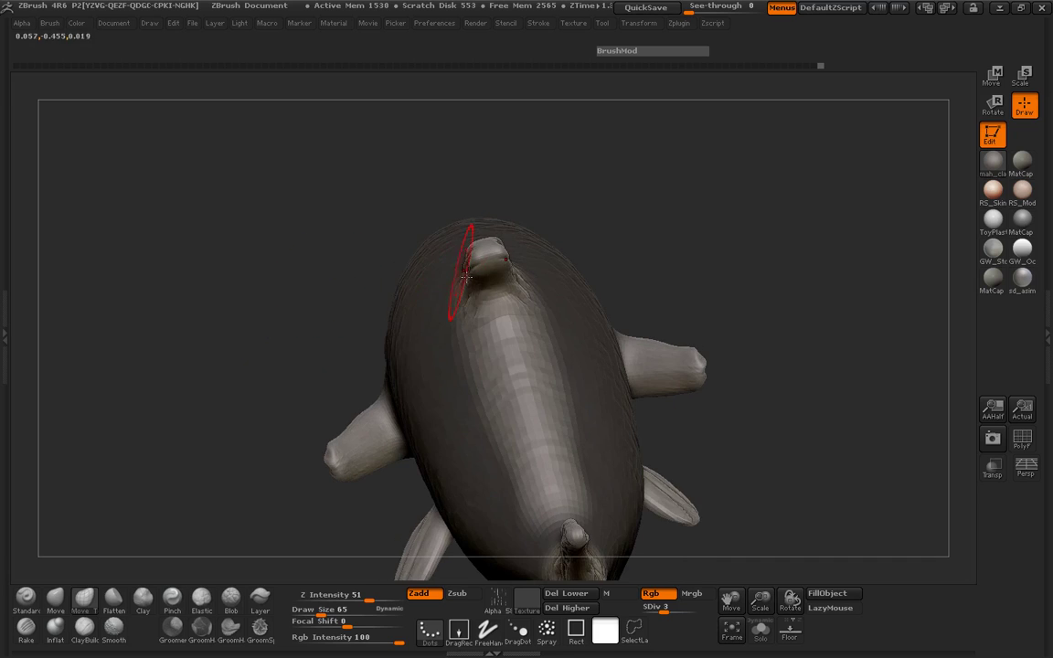
key("space")
left_click_drag(477, 271, 485, 271)
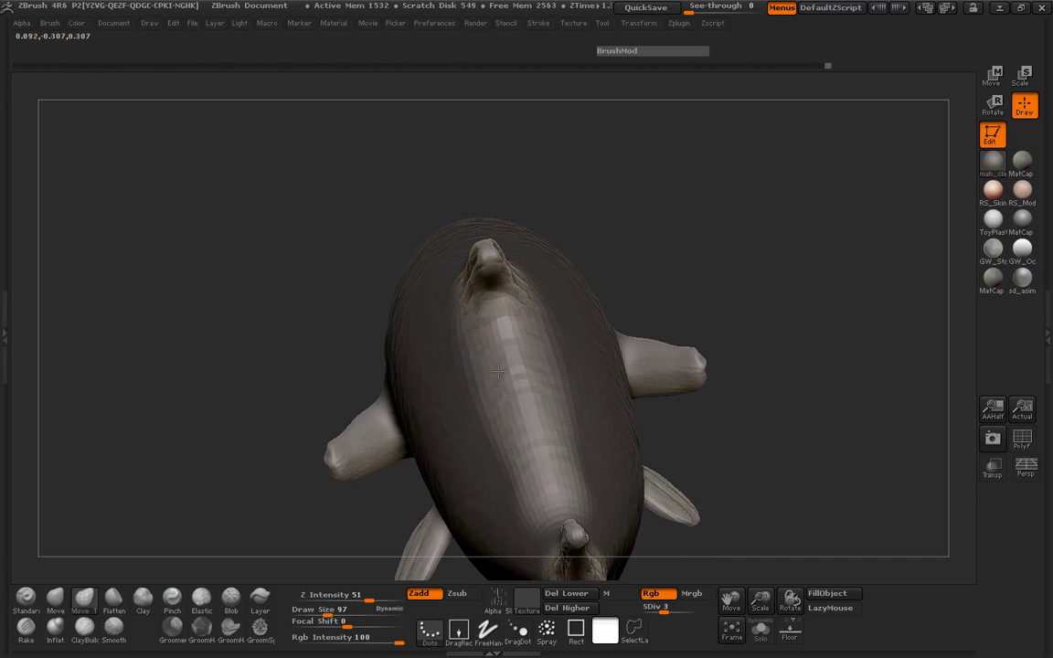
left_click_drag(510, 368, 518, 414)
mouse_move(497, 457)
left_mouse_down()
mouse_move(527, 473)
mouse_move(540, 496)
left_mouse_up()
Clear the body mask, restore subdivision level 6 and frame the whole fish
left_click_drag(212, 323, 265, 270)
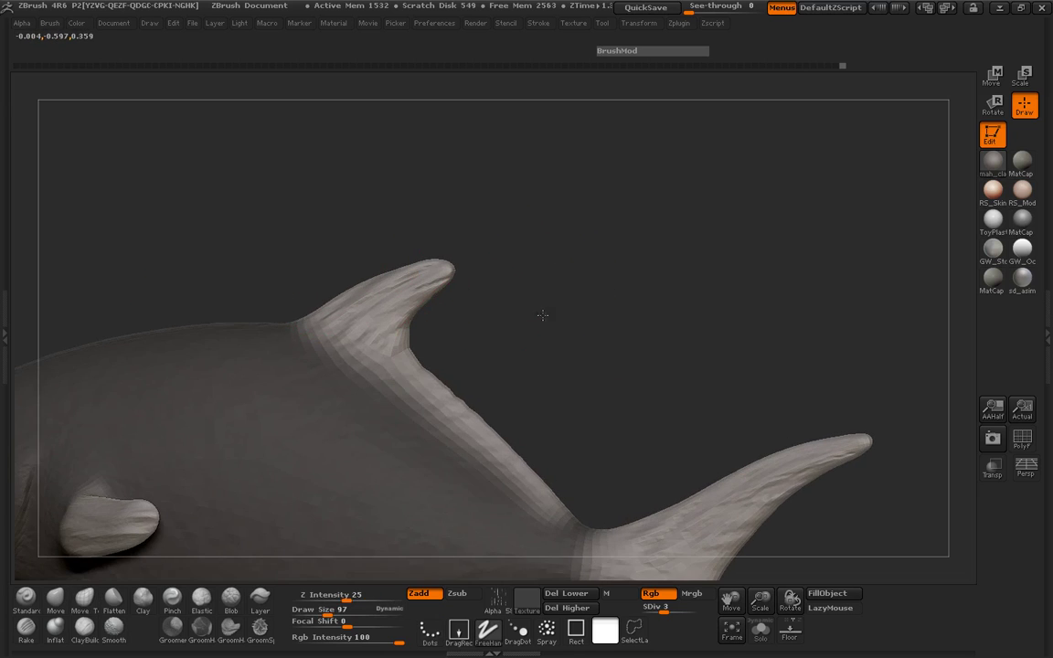
left_click_drag(541, 315, 567, 368, "ctrl")
left_click_drag(594, 328, 722, 193, "alt")
left_click_drag(667, 610, 719, 613)
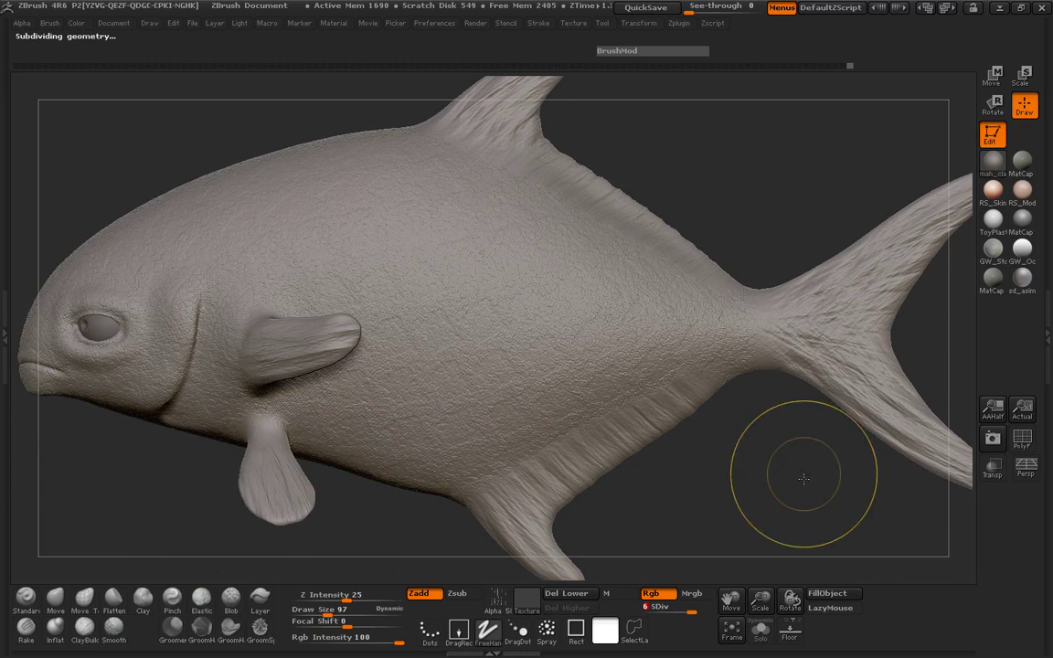
key("f")
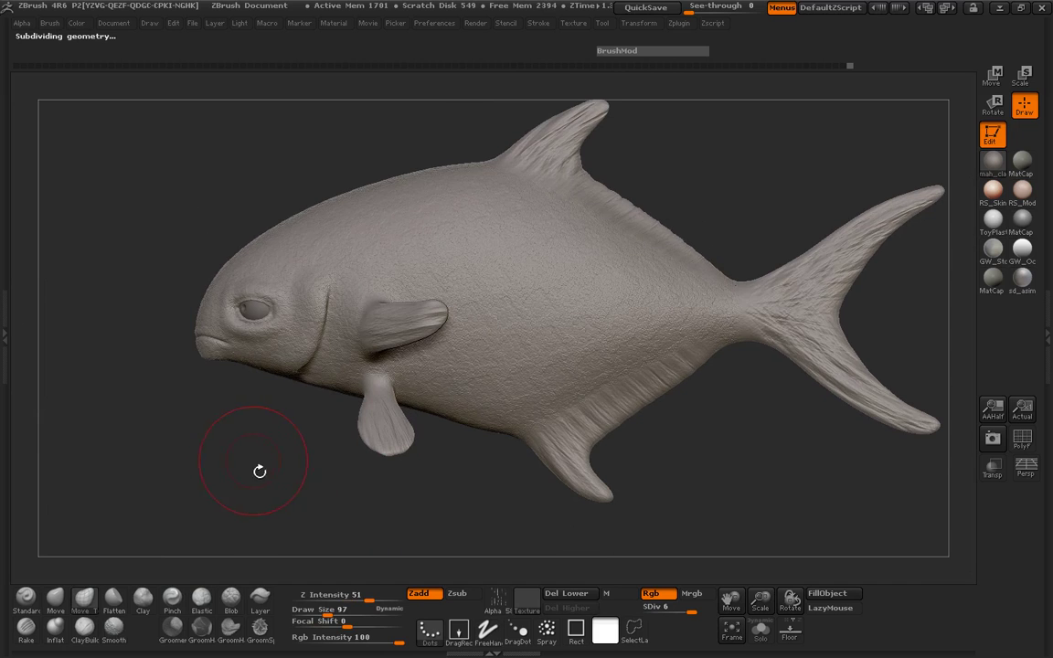
Examine the finished fish from the side and front, checking the fin rays and skin detail
left_click_drag(259, 469, 325, 427)
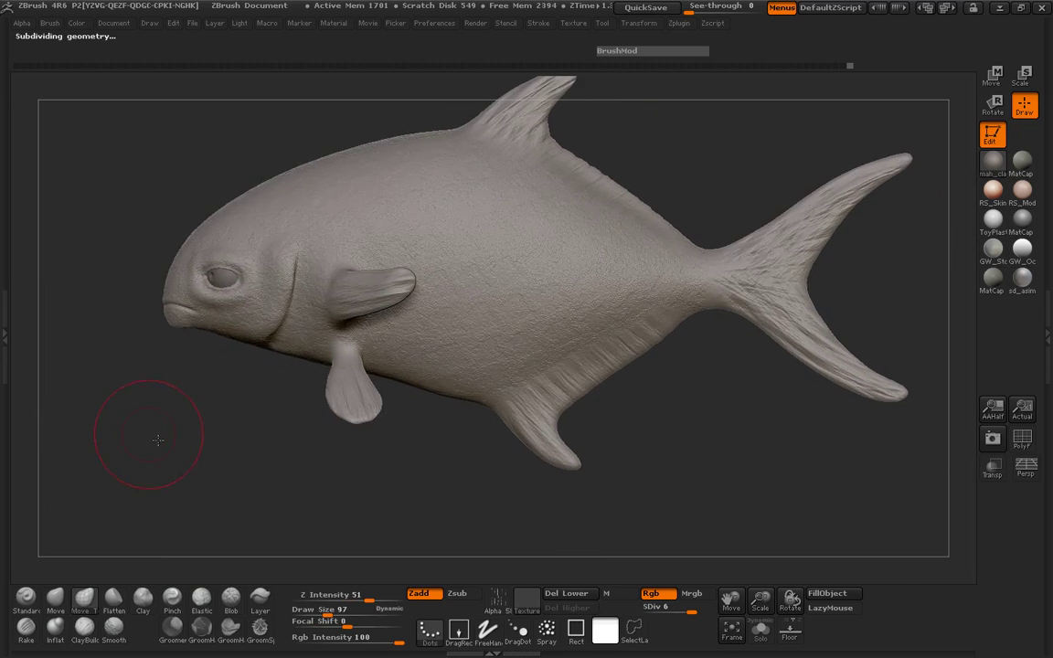
mouse_move(155, 440)
left_mouse_down()
mouse_move(216, 437)
mouse_move(235, 410)
mouse_move(203, 376)
mouse_move(214, 406)
mouse_move(242, 423)
mouse_move(172, 473)
mouse_move(198, 456)
left_mouse_up()
right_click_drag(195, 443, 192, 445, "ctrl")
left_click_drag(192, 445, 179, 470)
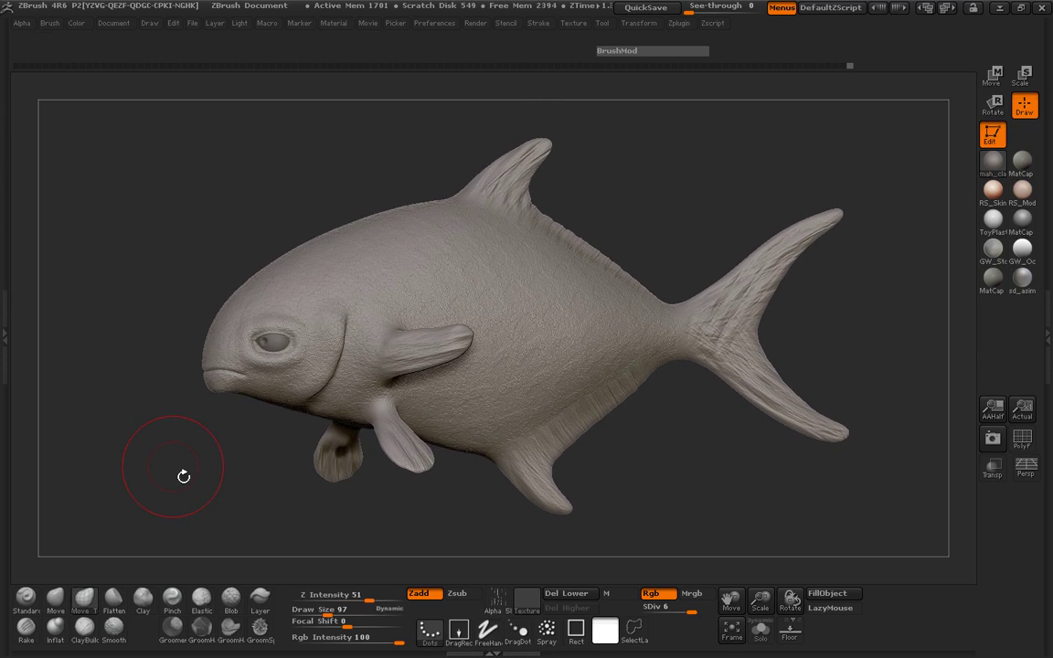
left_click_drag(167, 473, 153, 430)
mouse_move(225, 254)
left_mouse_down()
mouse_move(207, 277)
mouse_move(190, 256)
mouse_move(206, 301)
mouse_move(220, 302)
mouse_move(197, 285)
mouse_move(235, 287)
mouse_move(189, 287)
mouse_move(223, 317)
left_mouse_up()
left_click_drag(155, 326, 188, 326)
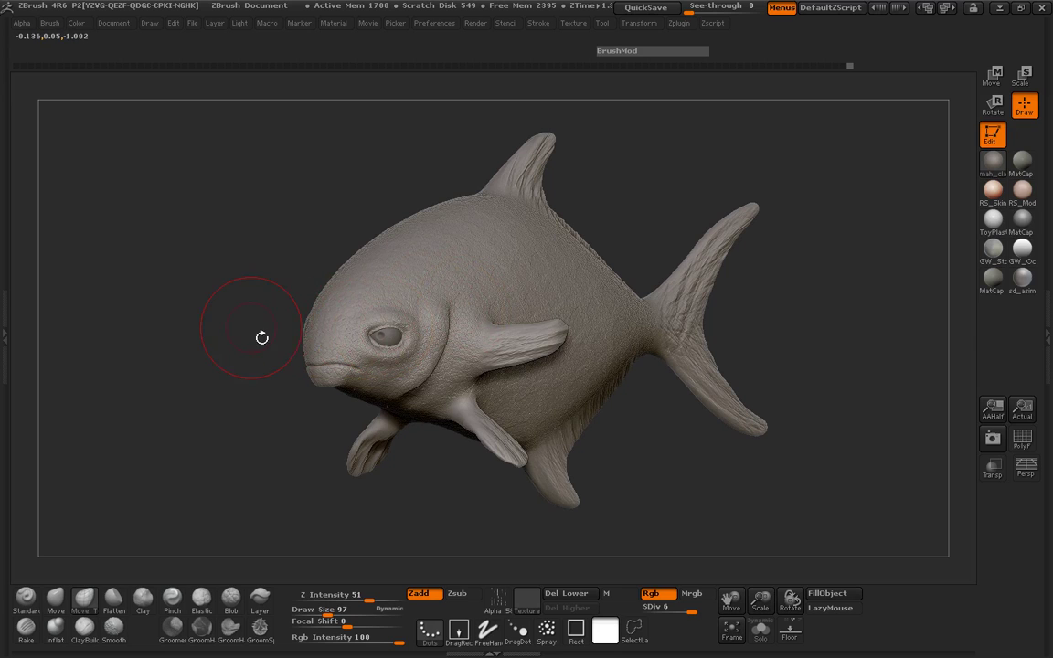
left_click_drag(260, 336, 228, 331)
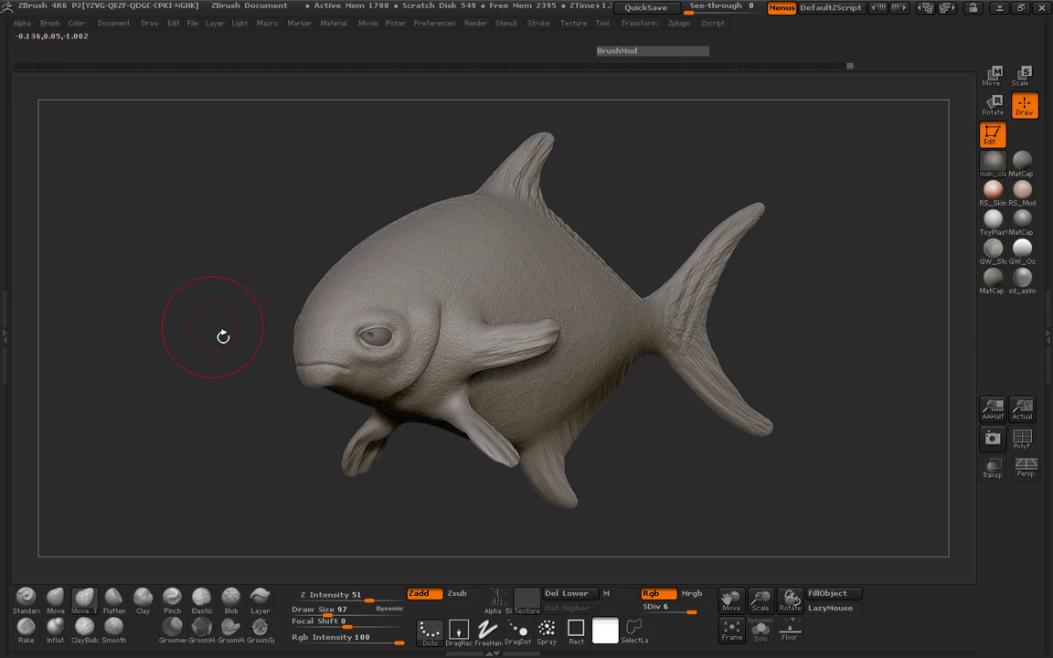
left_click_drag(785, 333, 806, 342)
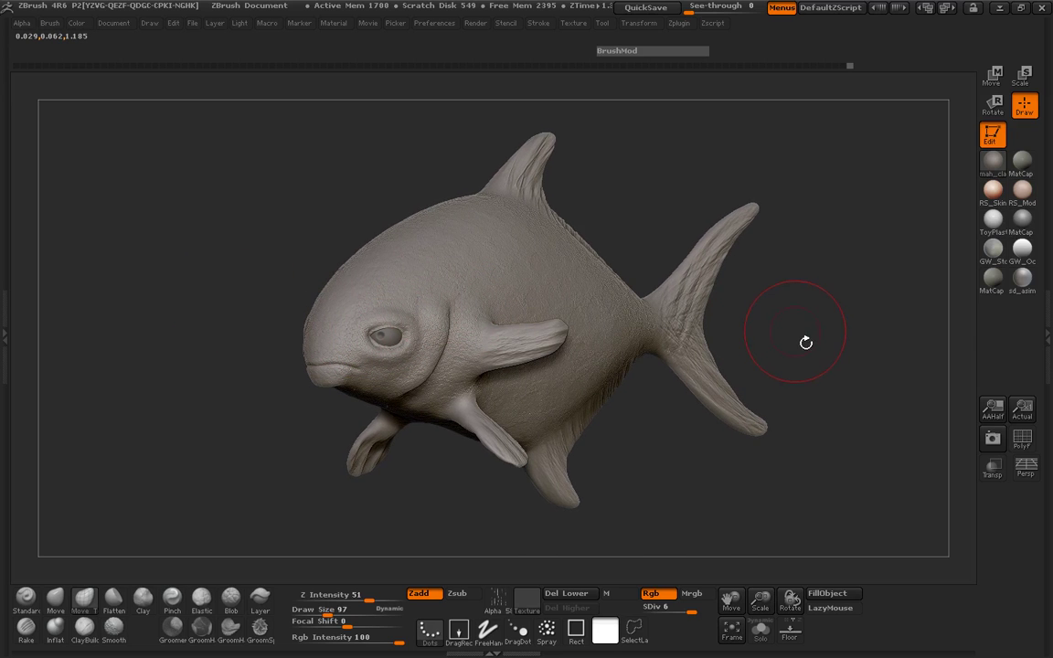